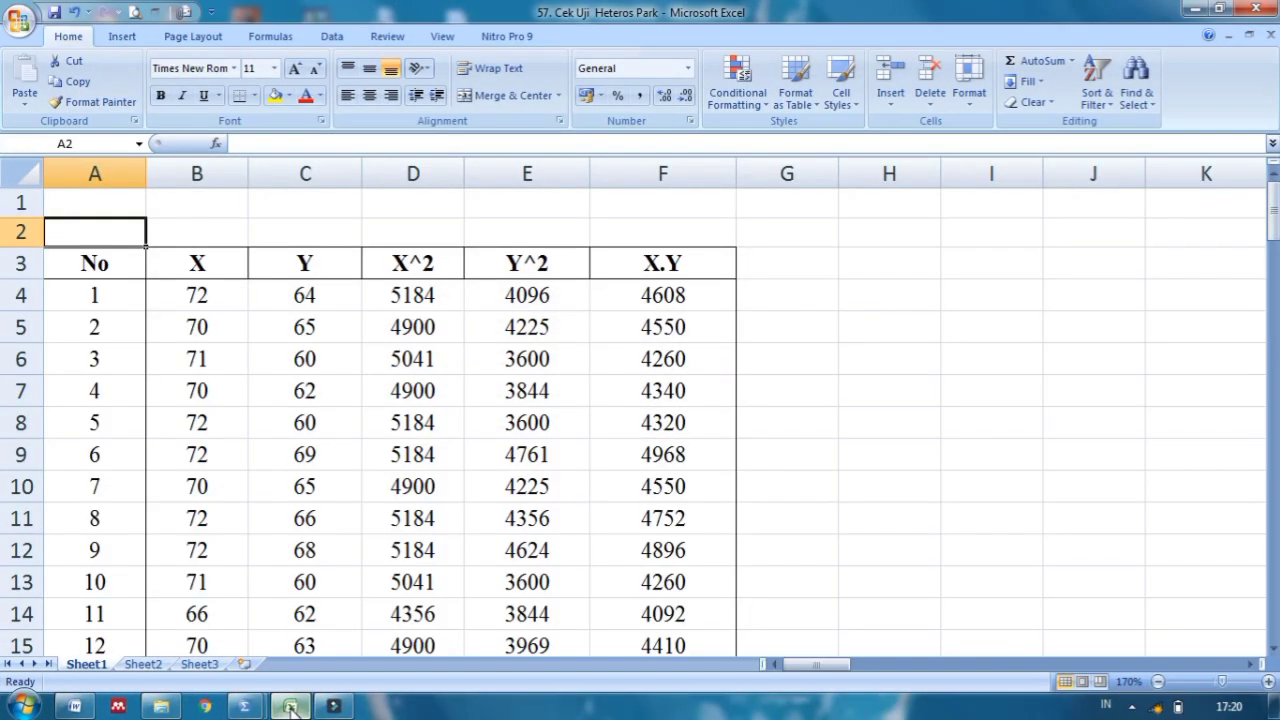
# Look through the X and Y data columns from their headers down to the last data rows.
pyautogui.press('Down')
pyautogui.press('Right')
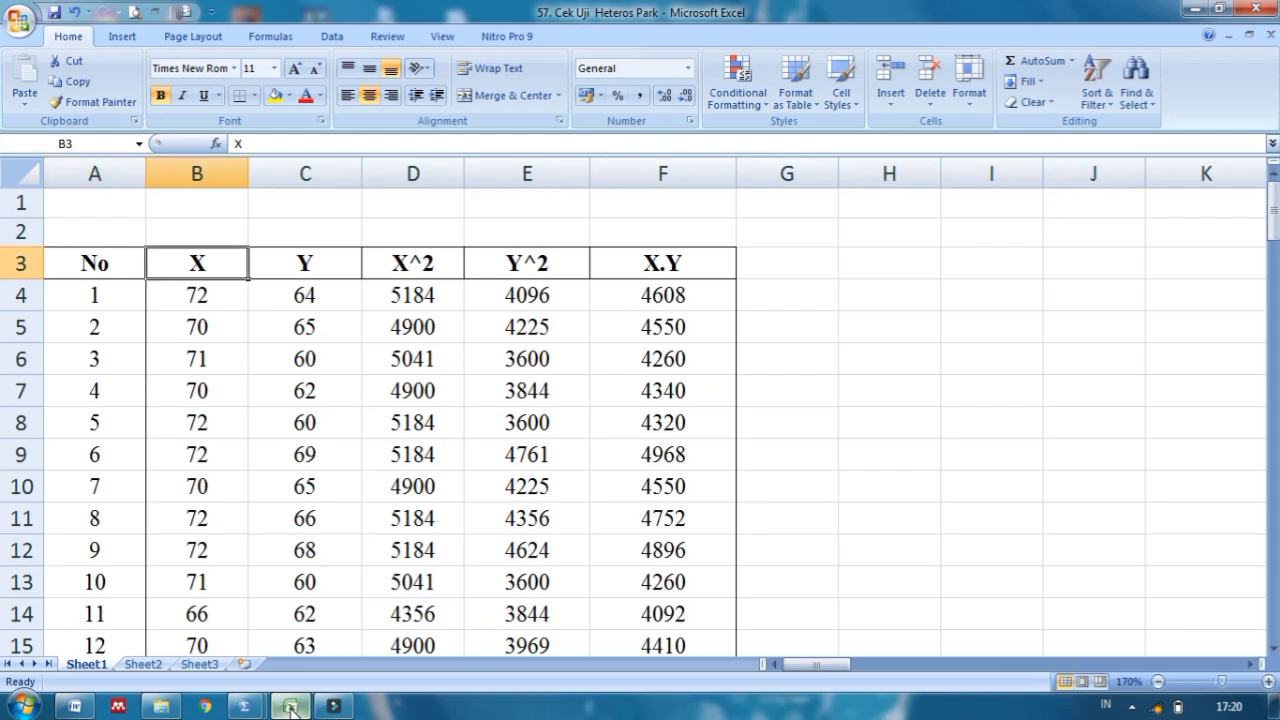
pyautogui.press('Right')
pyautogui.press('Left')
pyautogui.hotkey('shift', 'Right')
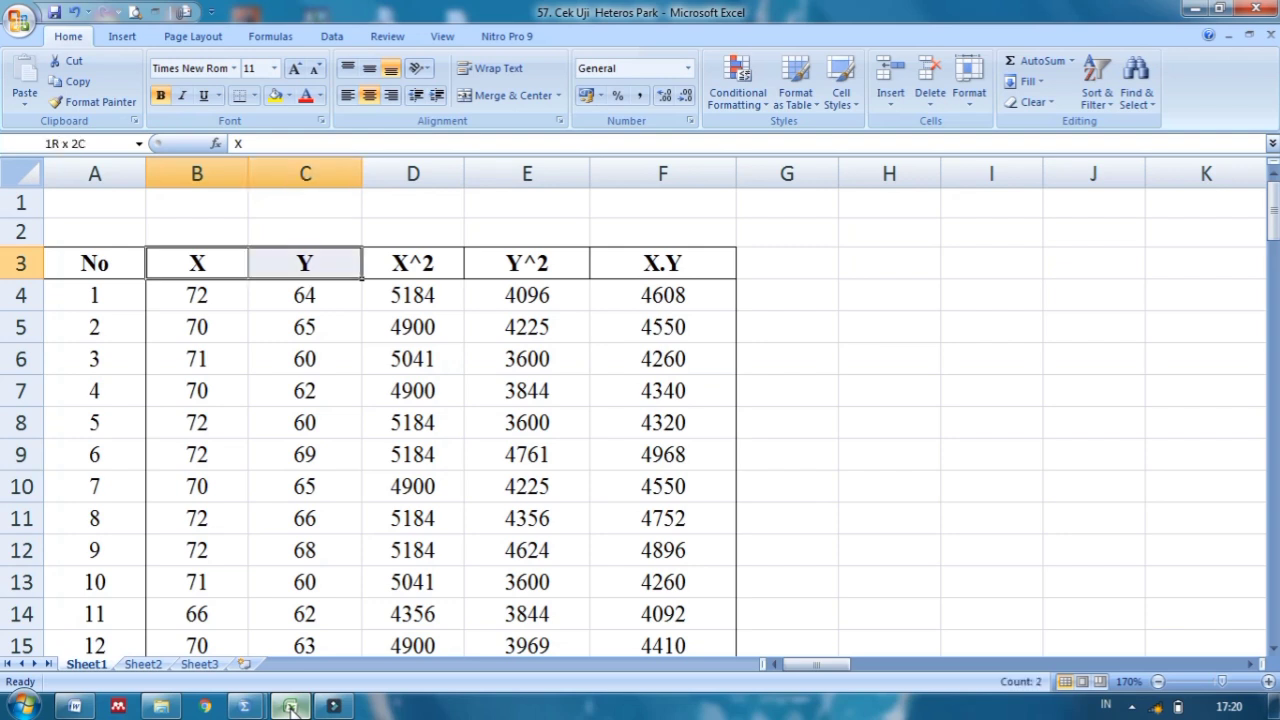
pyautogui.hotkey('shift', 'Down')
pyautogui.hotkey('shift', 'Down')
pyautogui.hotkey('shift', 'Down')
pyautogui.hotkey('shift', 'Down')
pyautogui.hotkey('shift', 'Down')
pyautogui.hotkey('shift', 'Down')
pyautogui.hotkey('shift', 'Down')
pyautogui.hotkey('shift', 'Down')
pyautogui.hotkey('shift', 'Down')
pyautogui.hotkey('shift', 'Down')
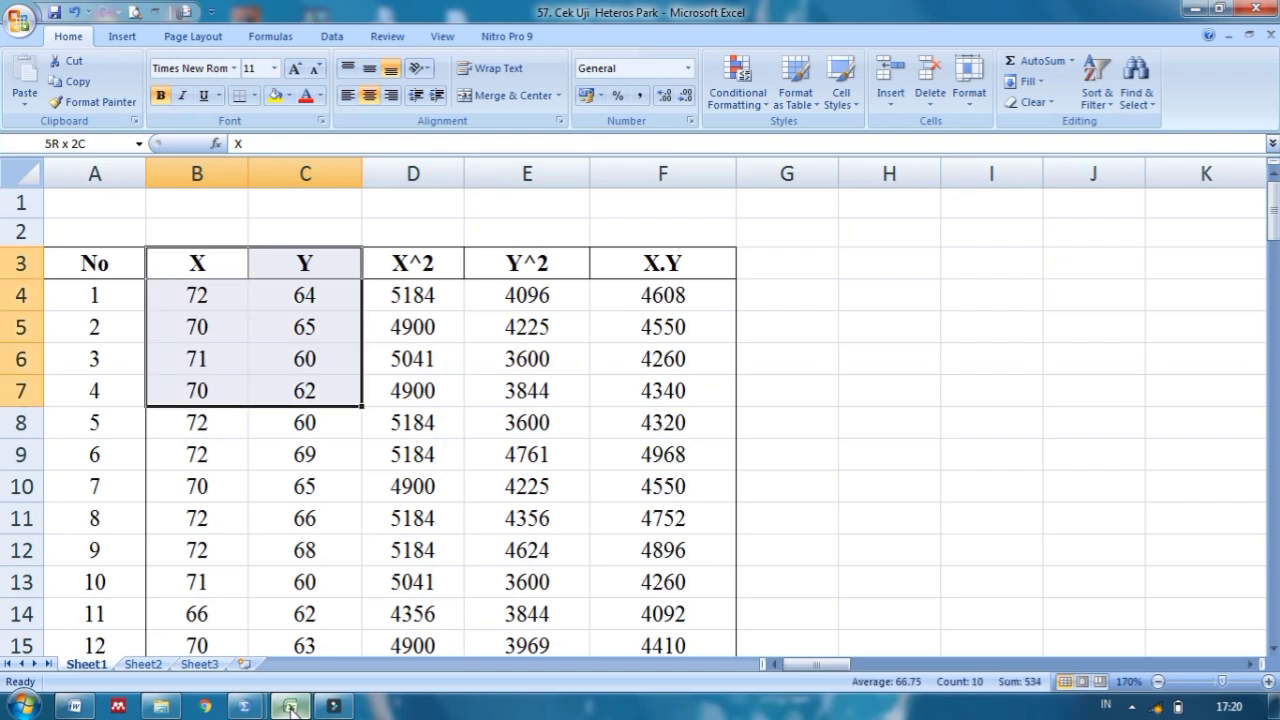
pyautogui.hotkey('shift', 'Down')
pyautogui.hotkey('shift', 'Down')
pyautogui.hotkey('shift', 'Down')
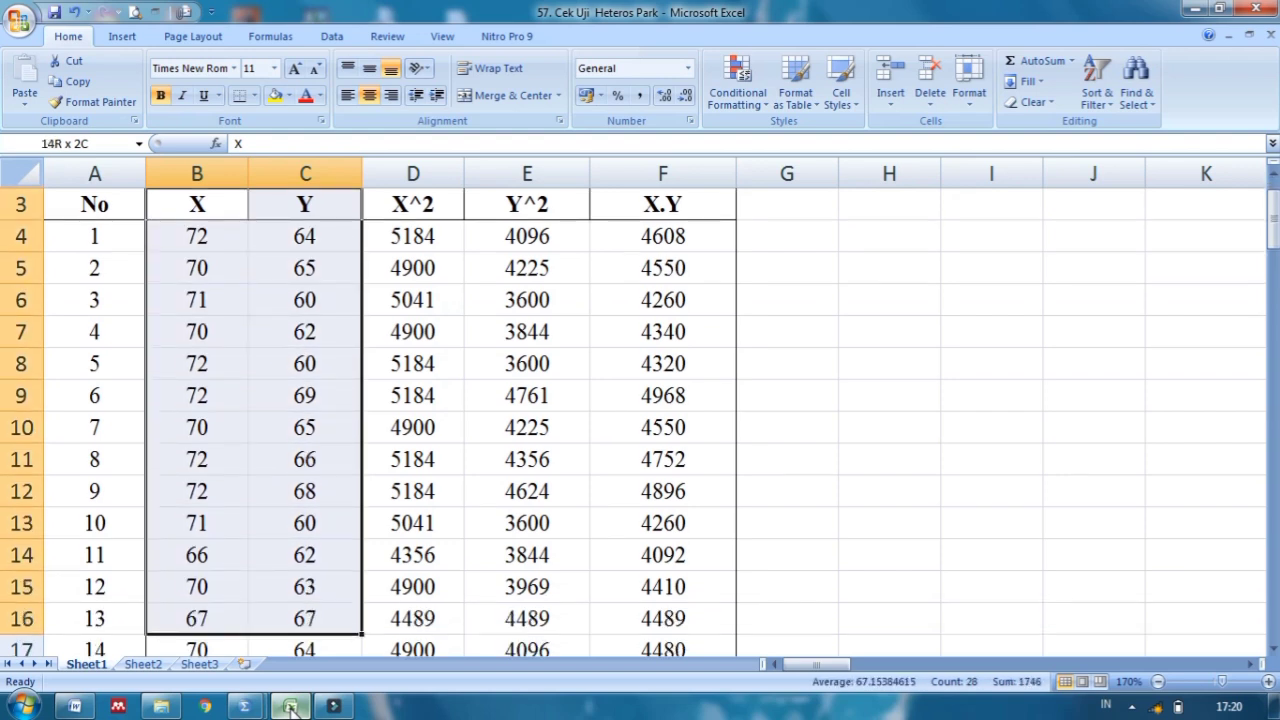
pyautogui.hotkey('shift', 'Down')
pyautogui.hotkey('shift', 'Down')
pyautogui.hotkey('shift', 'Down')
pyautogui.hotkey('shift', 'Down')
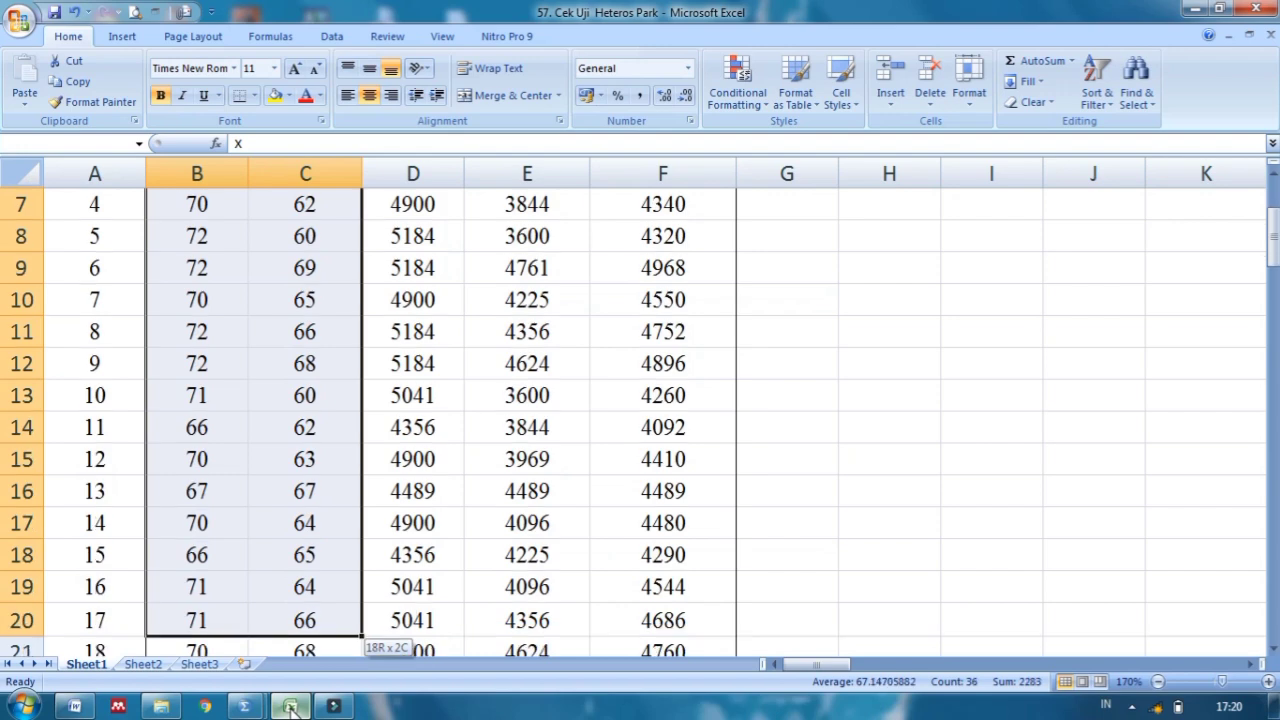
pyautogui.hotkey('shift', 'Down')
pyautogui.hotkey('shift', 'Down')
pyautogui.hotkey('shift', 'Down')
pyautogui.hotkey('shift', 'Down')
pyautogui.hotkey('shift', 'Down')
pyautogui.hotkey('shift', 'Down')
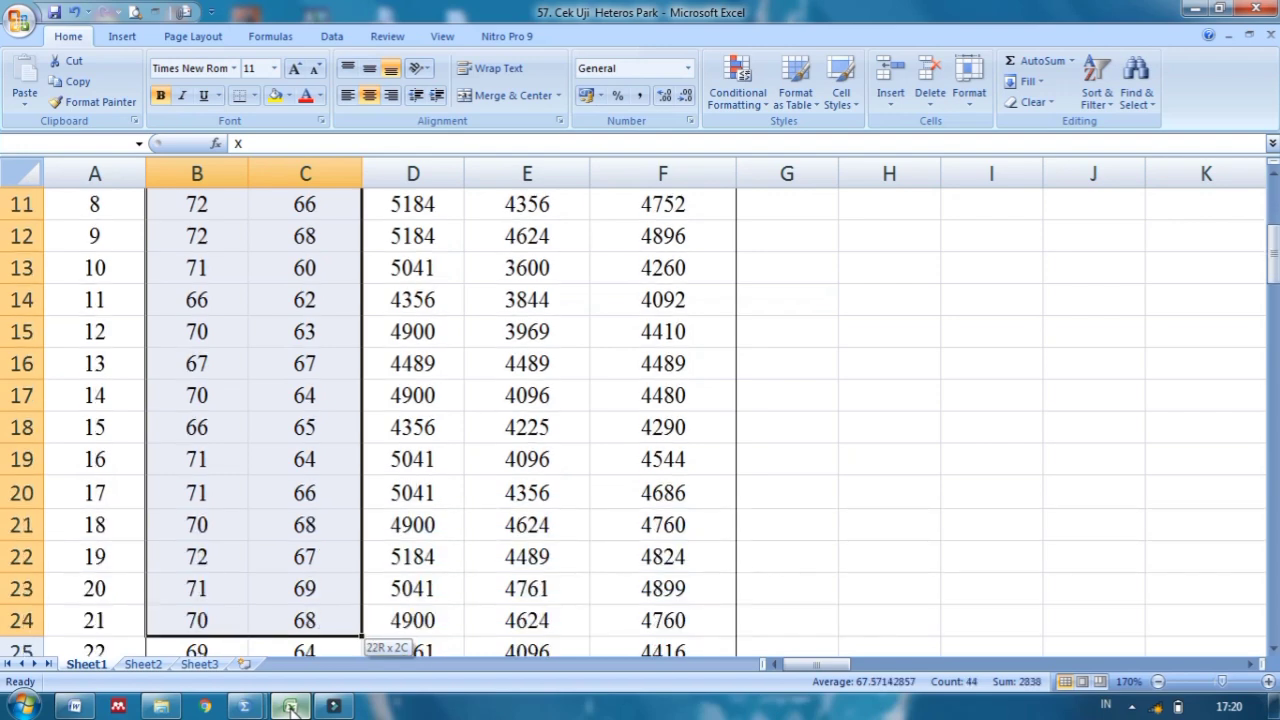
pyautogui.hotkey('shift', 'Down')
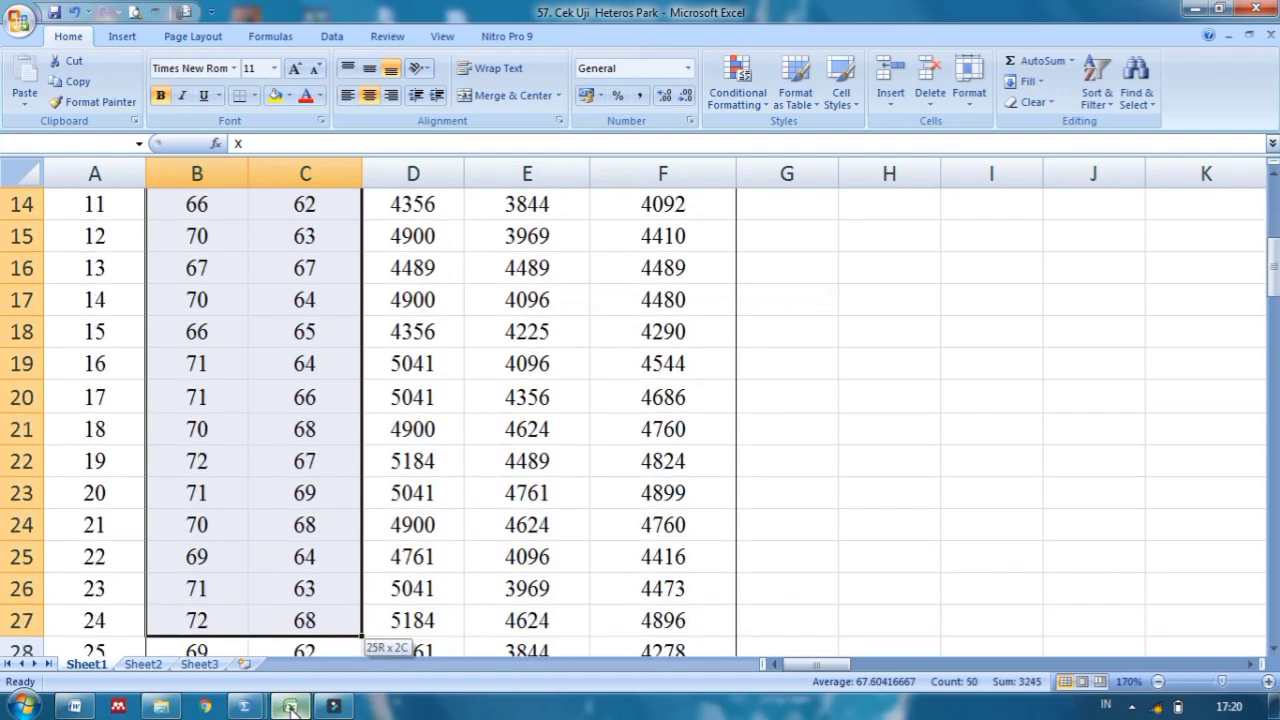
pyautogui.hotkey('shift', 'Down')
pyautogui.hotkey('shift', 'Down')
pyautogui.hotkey('shift', 'Down')
pyautogui.hotkey('shift', 'Down')
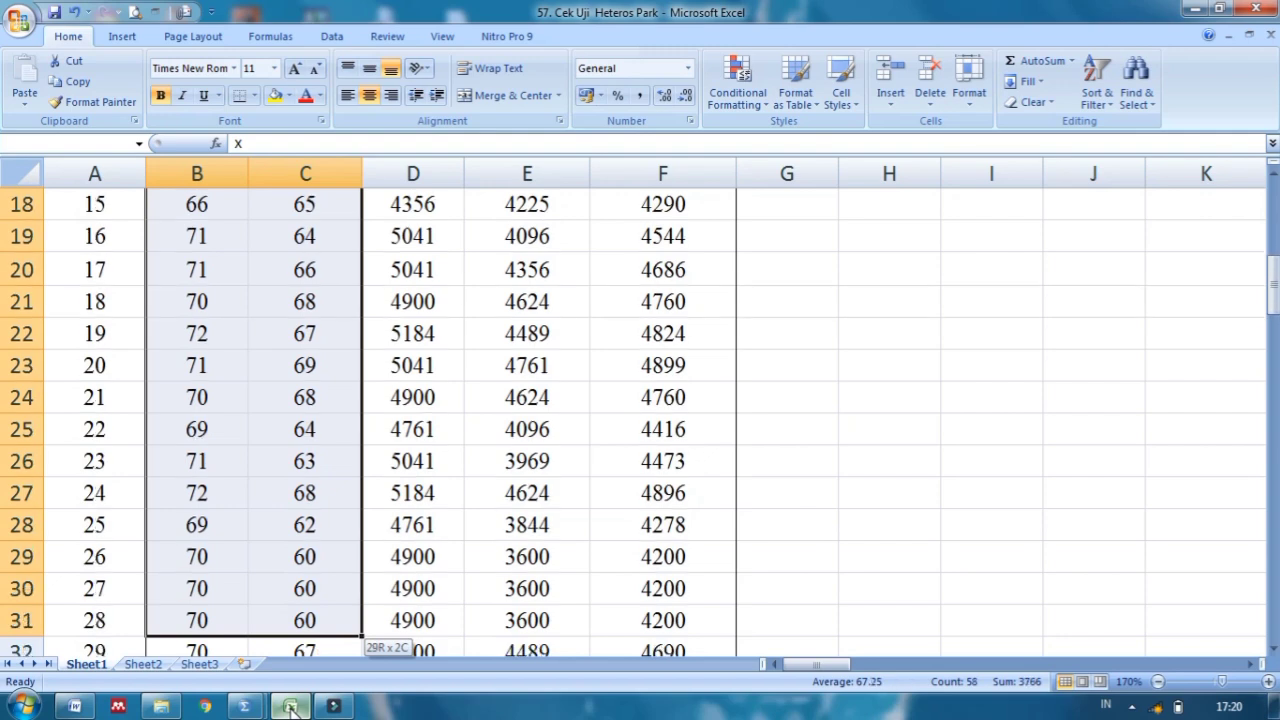
pyautogui.hotkey('shift', 'Down')
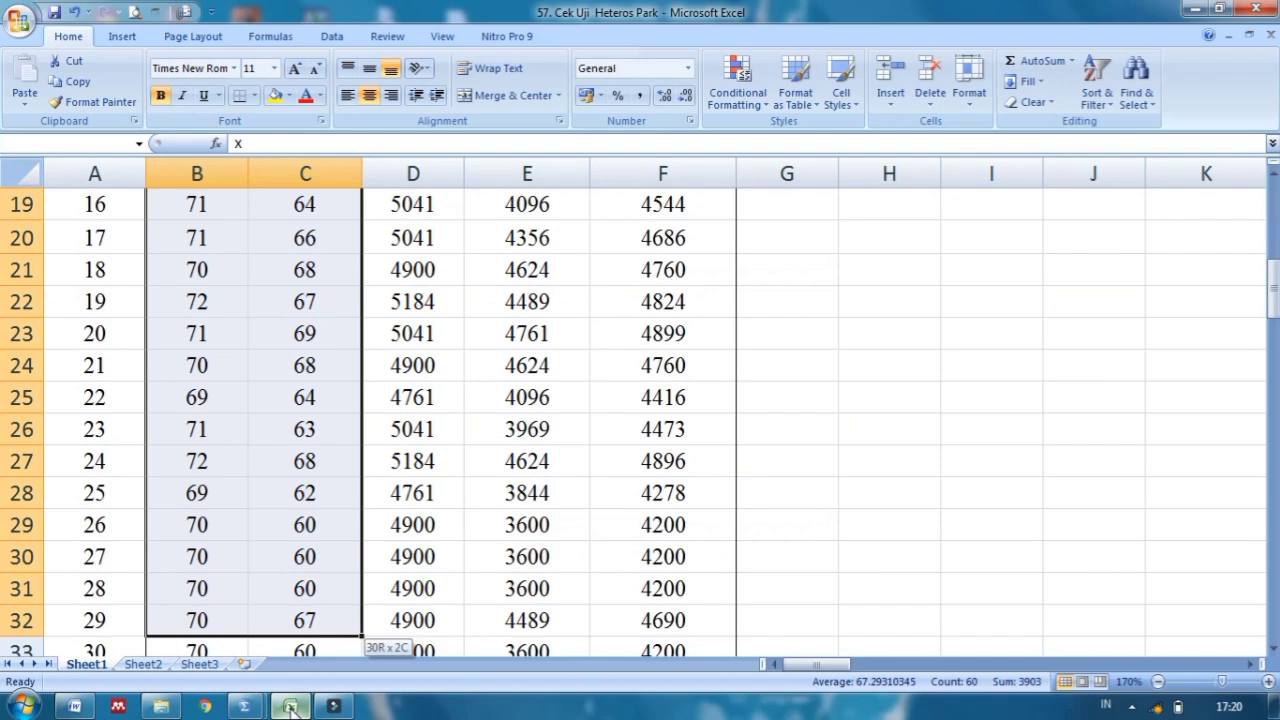
pyautogui.hotkey('shift', 'Down')
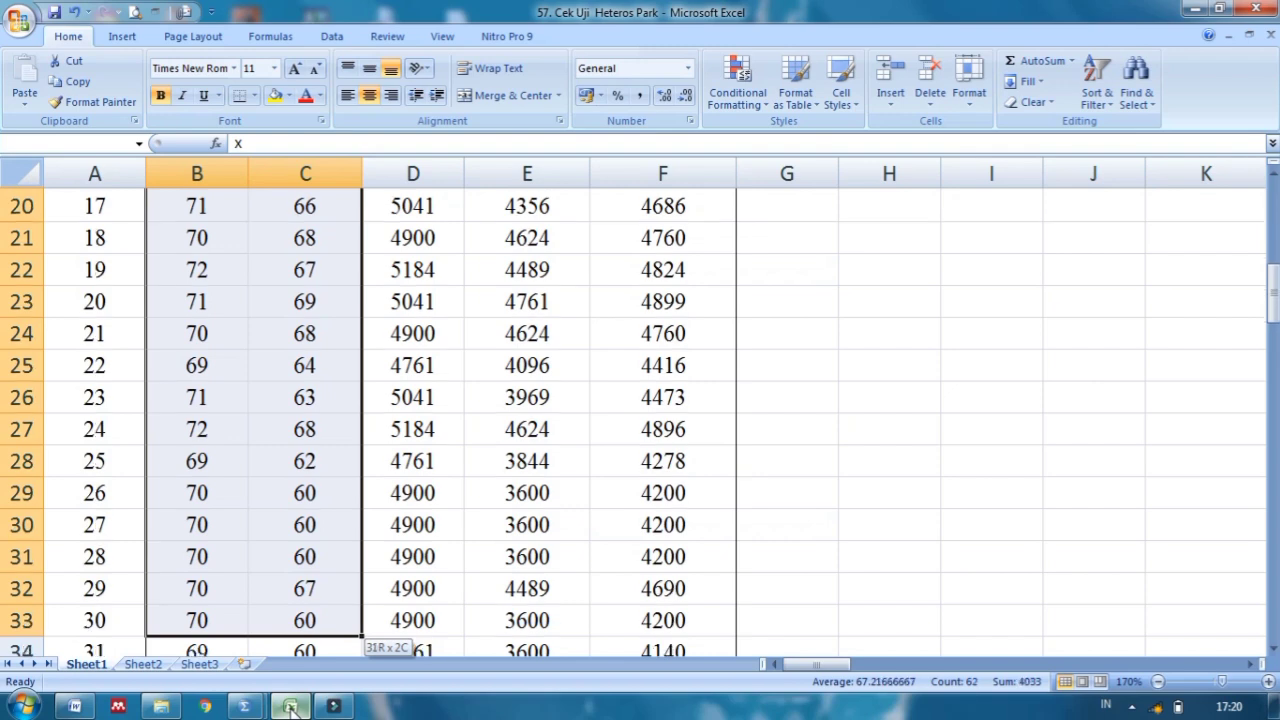
pyautogui.hotkey('shift', 'Down')
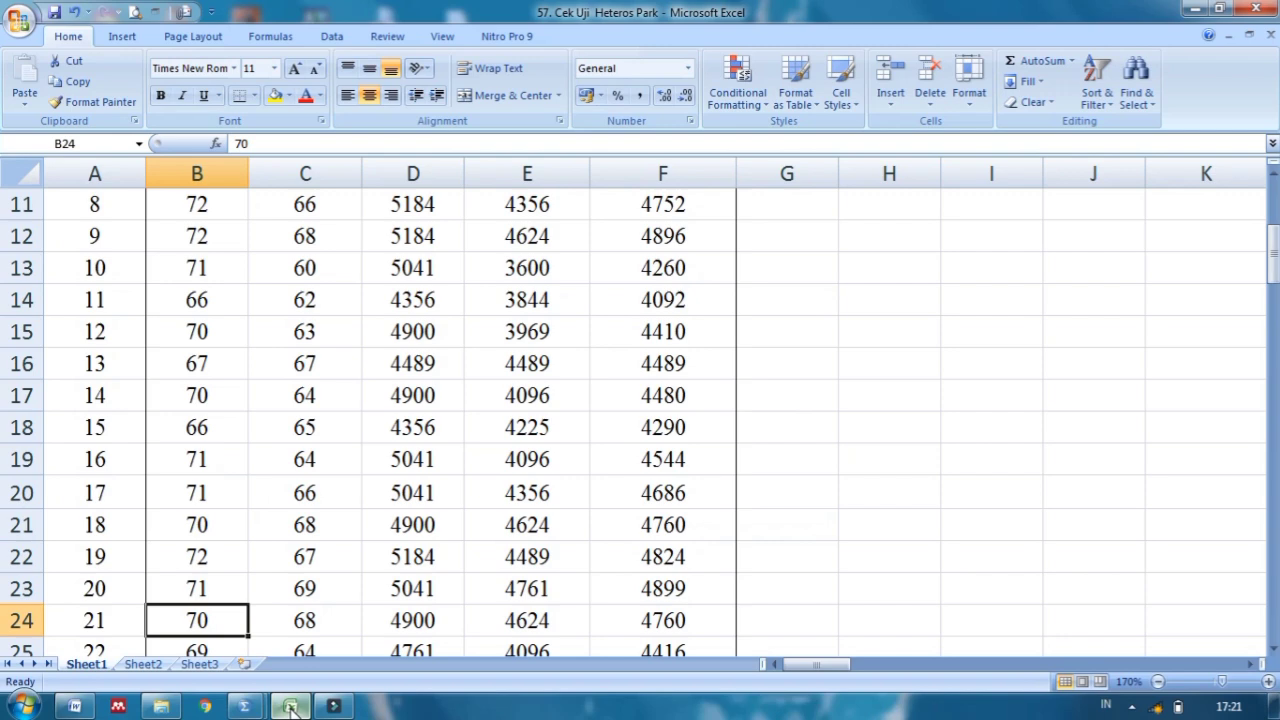
pyautogui.press('Up')
pyautogui.press('Up')
pyautogui.press('Up')
pyautogui.press('Up')
pyautogui.press('Up')
pyautogui.press('Up')
pyautogui.press('Up')
pyautogui.press('Up')
pyautogui.press('Up')
pyautogui.press('Up')
pyautogui.press('Up')
pyautogui.press('Up')
pyautogui.press('Up')
pyautogui.press('Up')
pyautogui.press('Up')
pyautogui.press('Up')
pyautogui.press('Up')
pyautogui.press('Up')
pyautogui.press('Up')
pyautogui.press('Up')
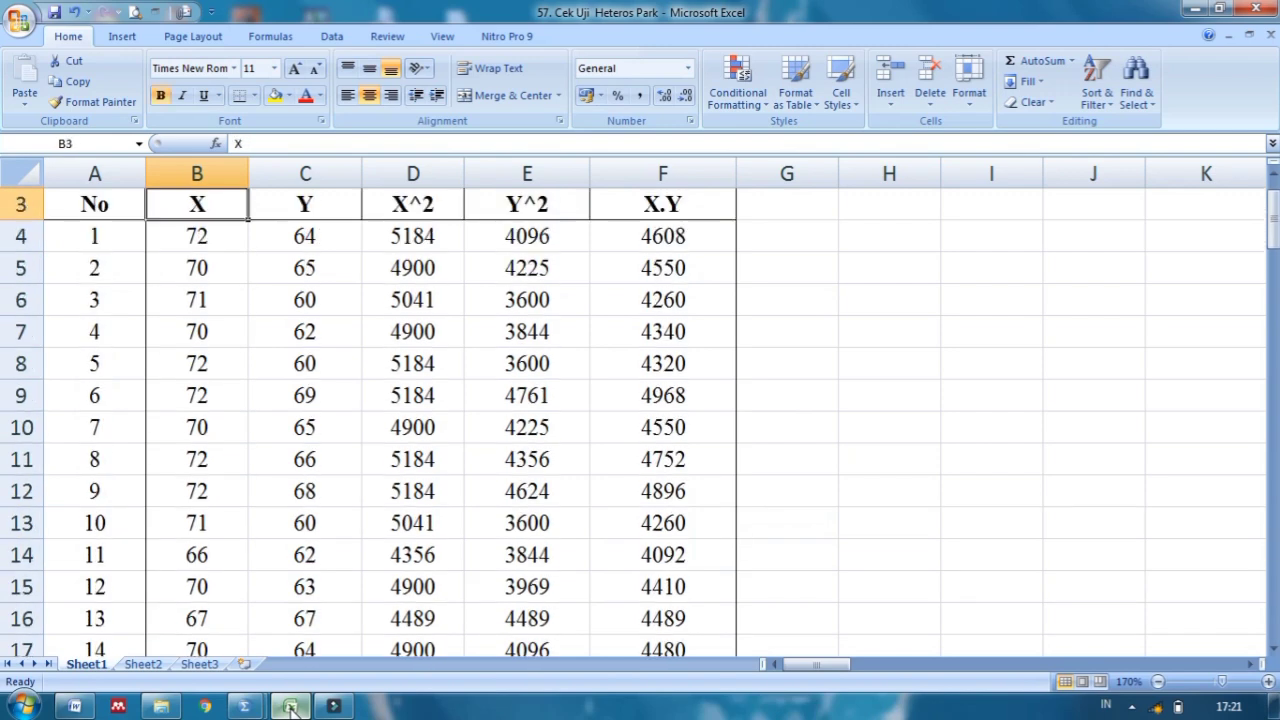
# Copy the X and Y values in B4:C34, leaving out the header row and the Sigma row.
pyautogui.press('Down')
pyautogui.hotkey('shift', 'Right')
pyautogui.hotkey('shift', 'Down')
pyautogui.hotkey('shift', 'Down')
pyautogui.hotkey('shift', 'Down')
pyautogui.hotkey('shift', 'Down')
pyautogui.hotkey('shift', 'Down')
pyautogui.hotkey('shift', 'Down')
pyautogui.hotkey('shift', 'Down')
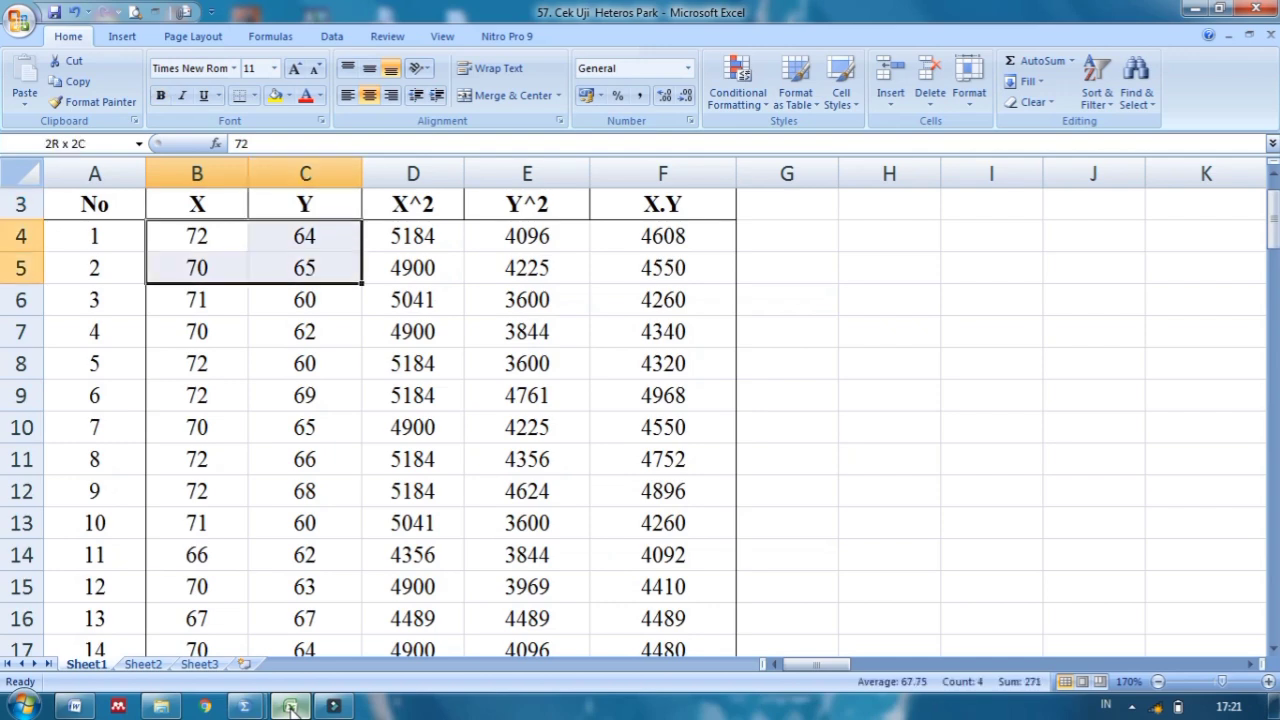
pyautogui.hotkey('shift', 'Down')
pyautogui.hotkey('shift', 'Down')
pyautogui.hotkey('shift', 'Down')
pyautogui.hotkey('shift', 'Down')
pyautogui.hotkey('shift', 'Down')
pyautogui.hotkey('shift', 'Down')
pyautogui.hotkey('shift', 'Down')
pyautogui.hotkey('shift', 'Down')
pyautogui.hotkey('shift', 'Down')
pyautogui.hotkey('shift', 'Down')
pyautogui.hotkey('shift', 'Down')
pyautogui.hotkey('shift', 'Down')
pyautogui.hotkey('shift', 'Down')
pyautogui.hotkey('shift', 'Down')
pyautogui.hotkey('shift', 'Down')
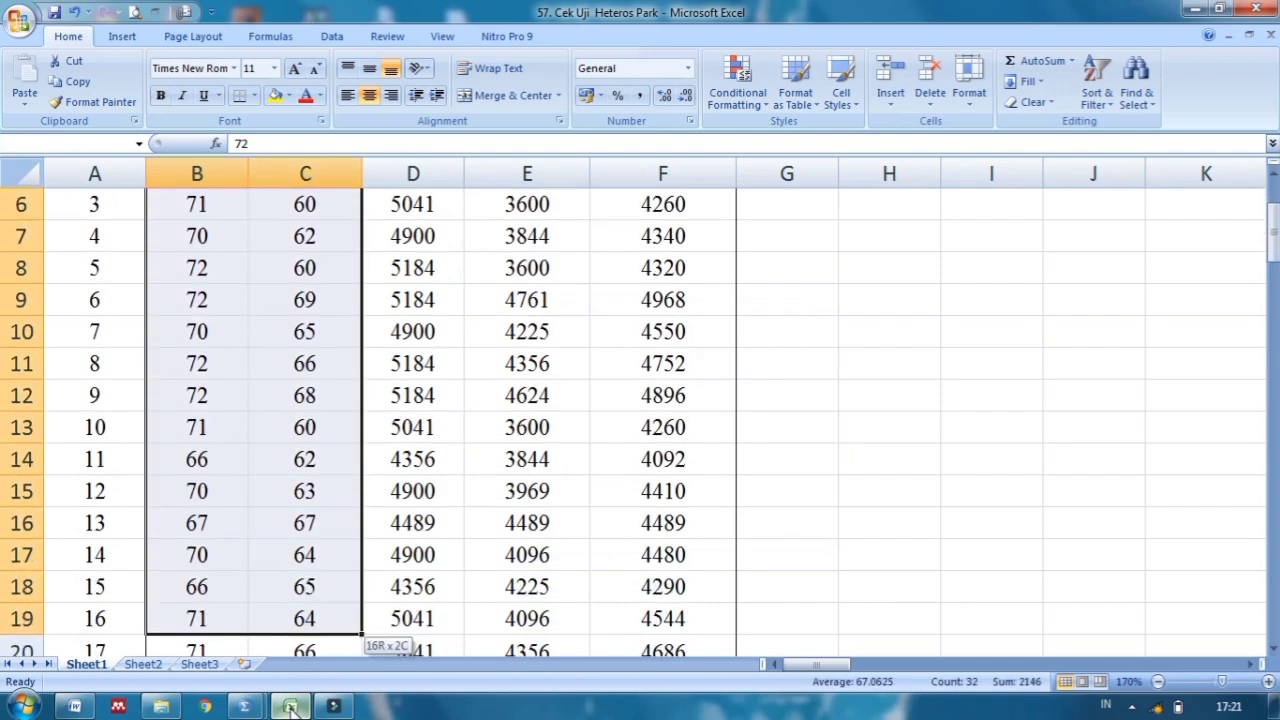
pyautogui.hotkey('shift', 'Down')
pyautogui.hotkey('shift', 'Down')
pyautogui.hotkey('shift', 'Down')
pyautogui.hotkey('shift', 'Down')
pyautogui.hotkey('shift', 'Down')
pyautogui.hotkey('shift', 'Down')
pyautogui.hotkey('shift', 'Down')
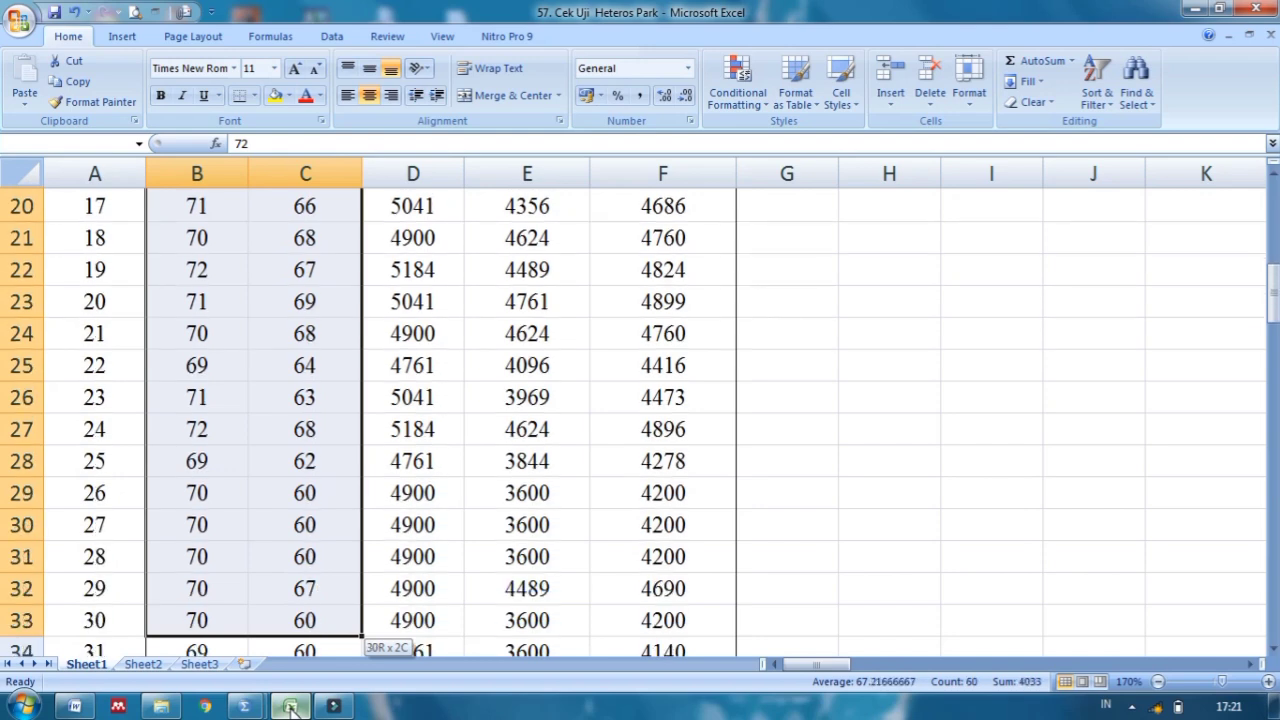
pyautogui.hotkey('shift', 'Down')
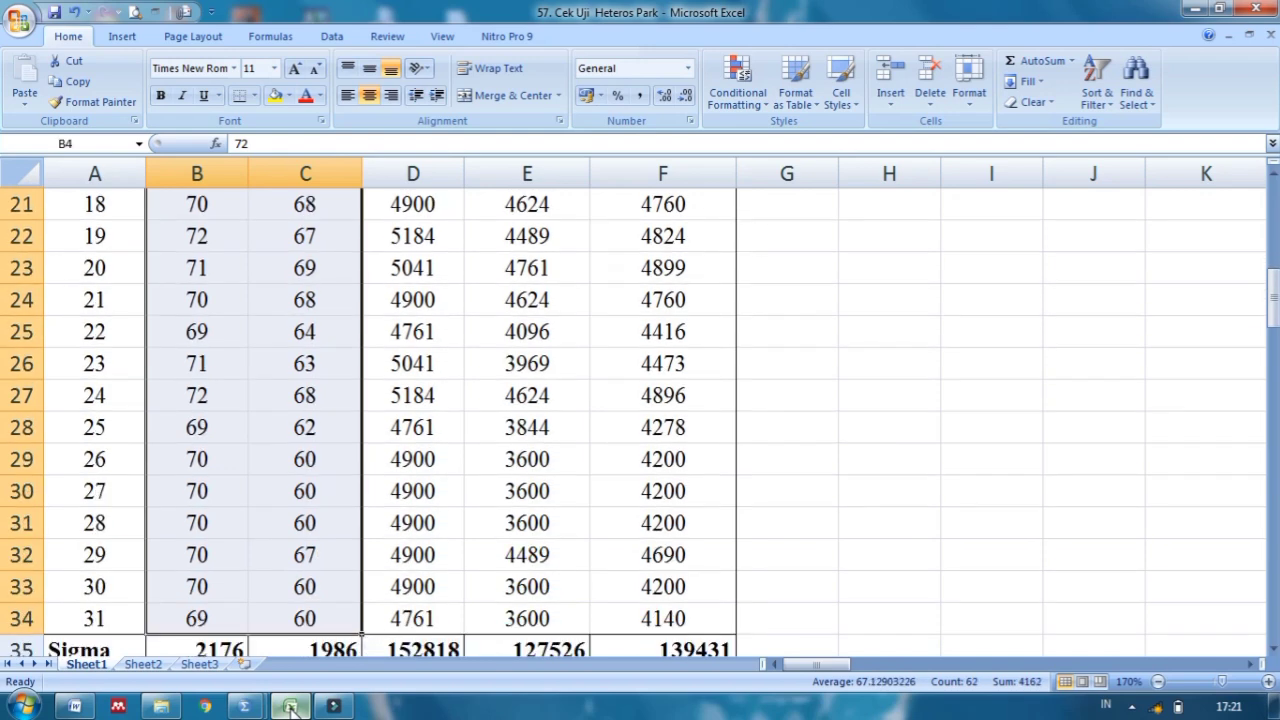
pyautogui.hotkey('ctrl', 'c')
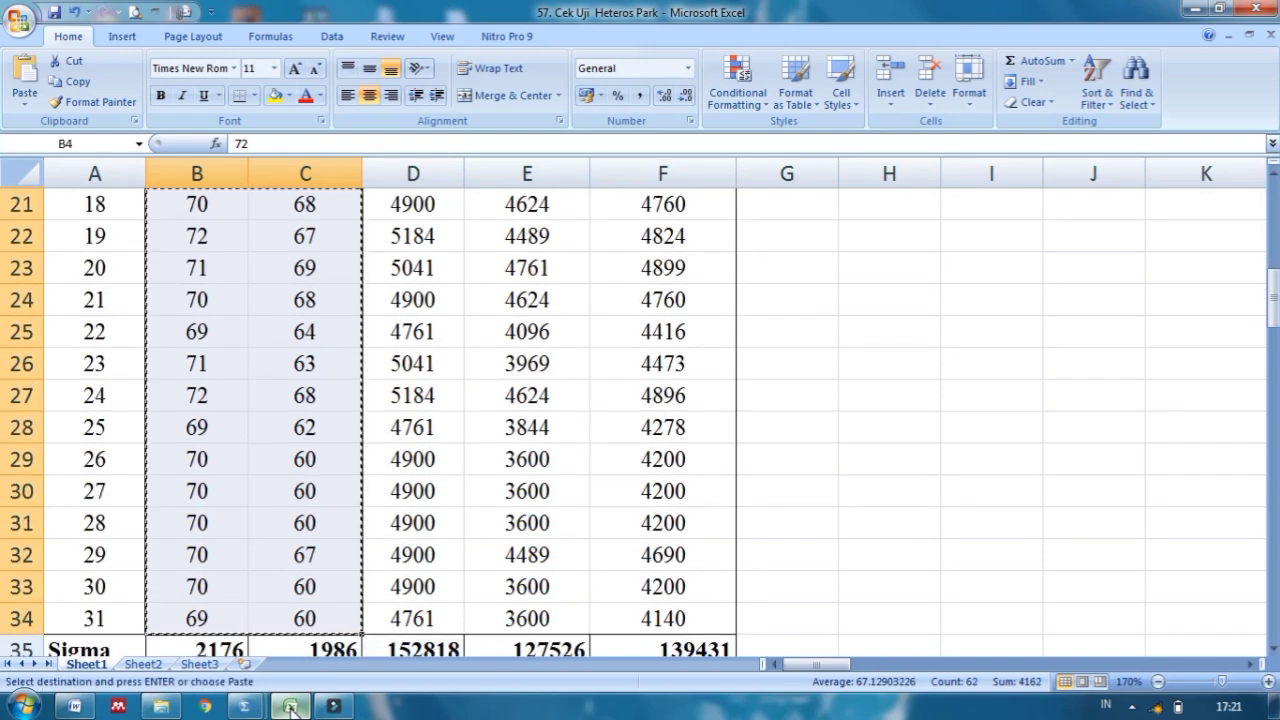
# Switch to the empty SPSS Data Editor and paste the copied values starting at the first cell of row 1.
pyautogui.moveTo(244, 709)
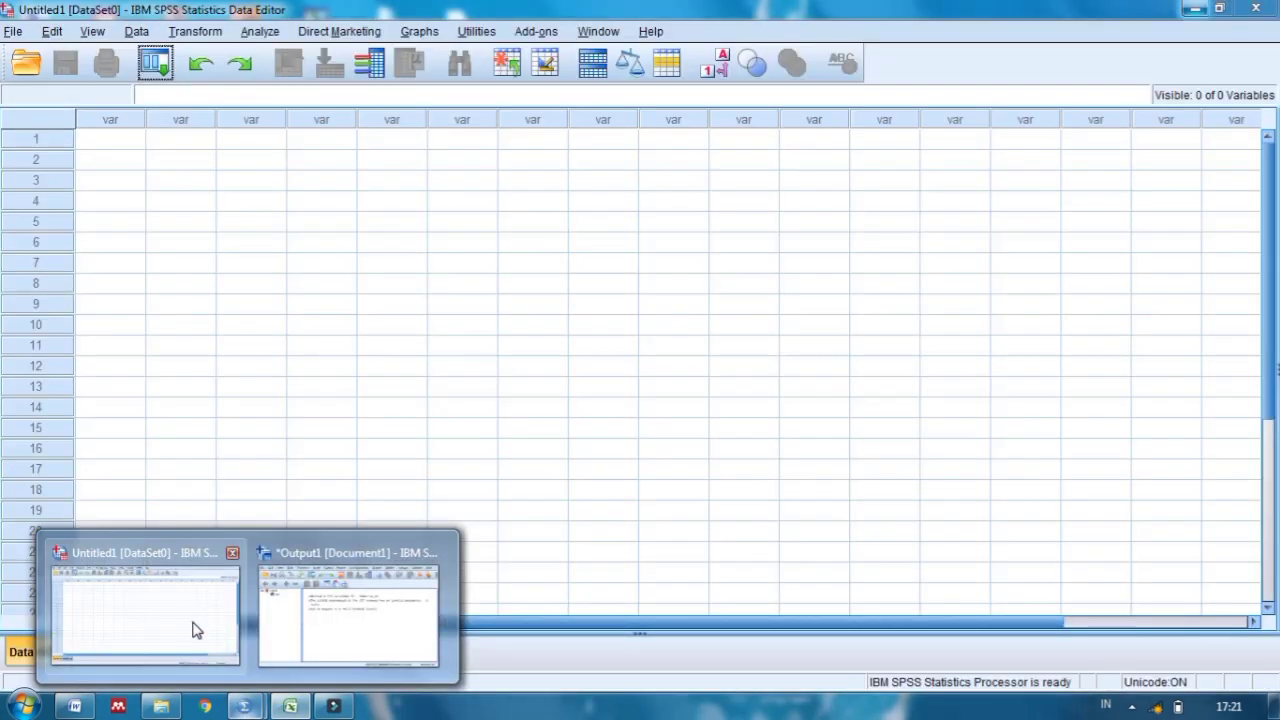
pyautogui.click(194, 629)
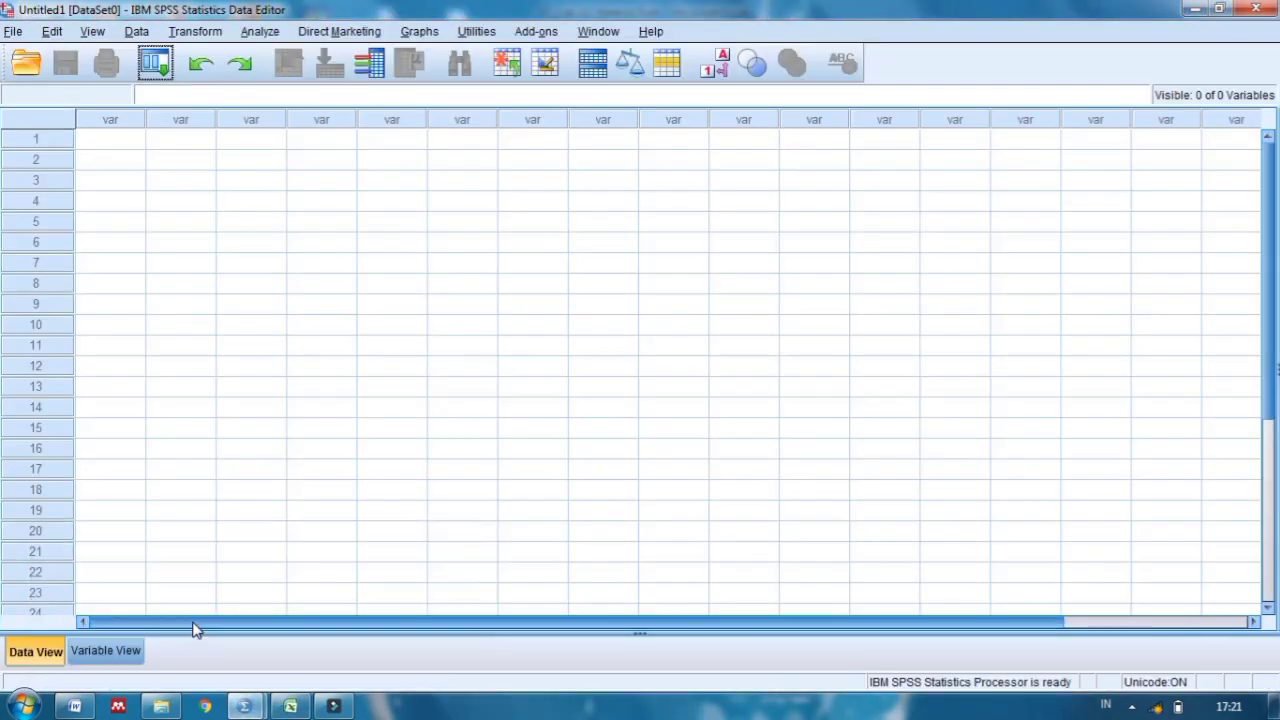
pyautogui.click(110, 142)
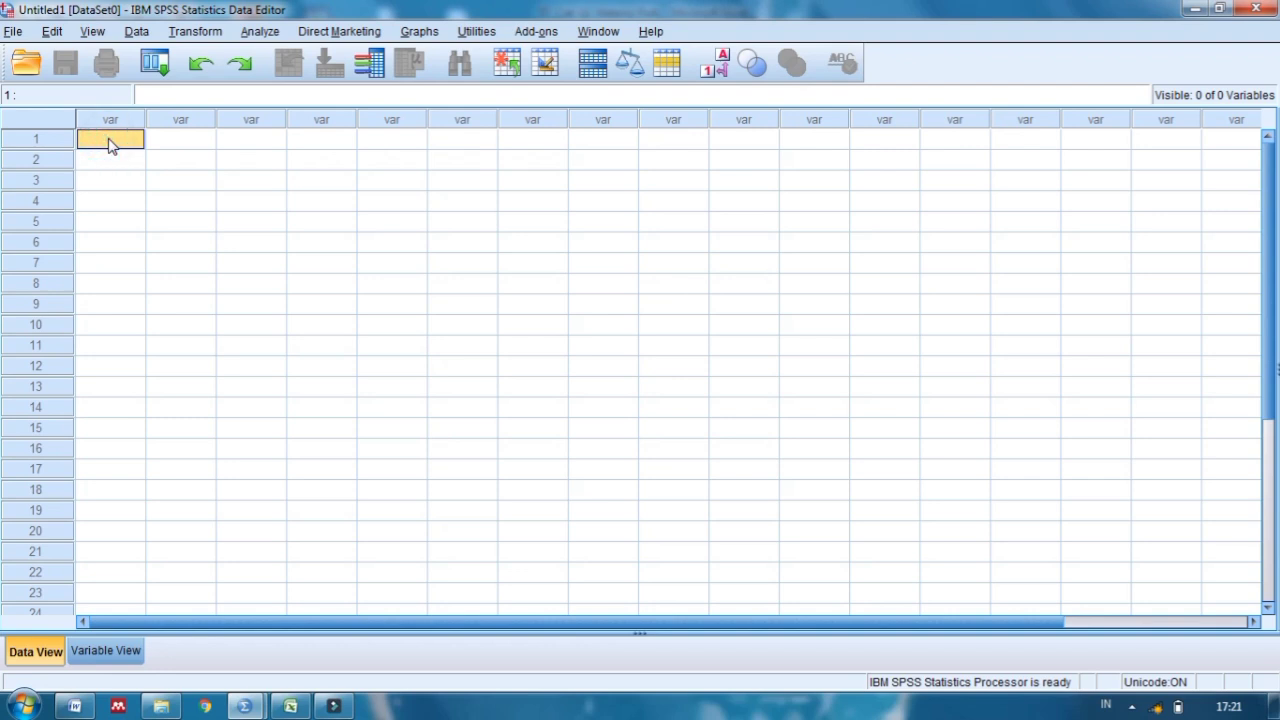
pyautogui.rightClick(110, 142)
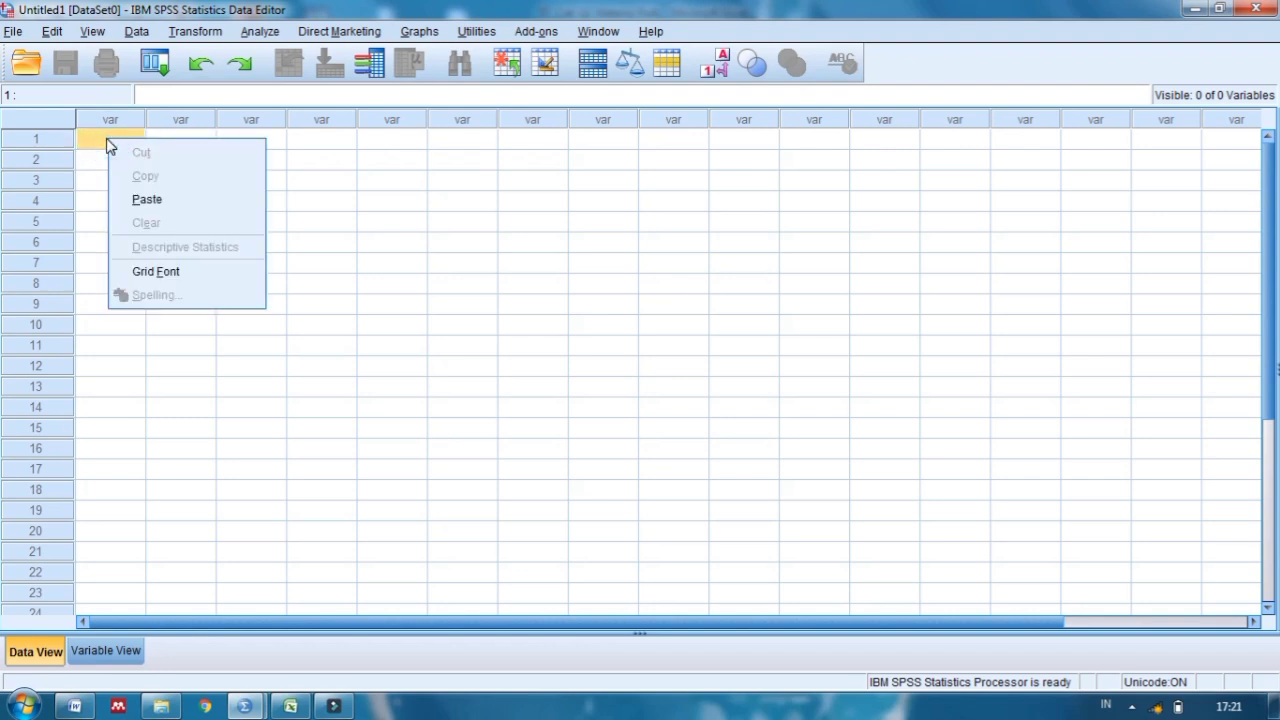
pyautogui.click(180, 199)
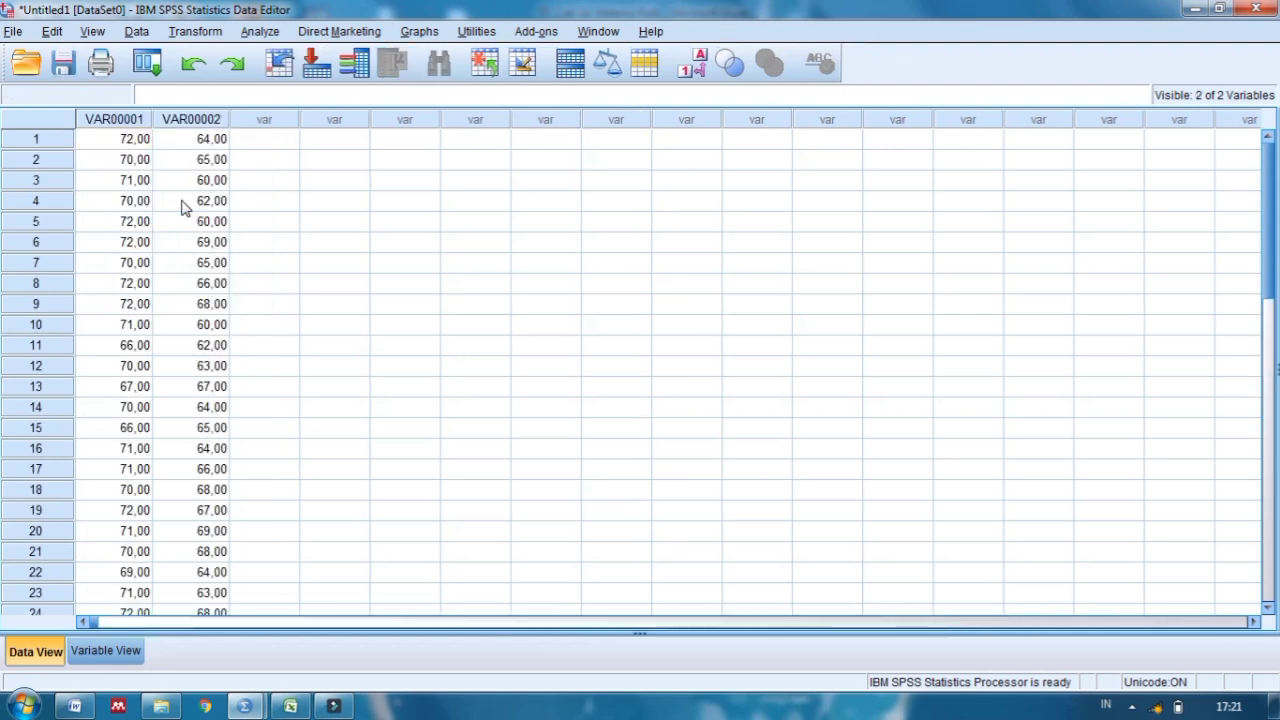
# Rename the two pasted variables as X and Y in the variable definitions.
pyautogui.click(124, 659)
pyautogui.click(146, 115)
pyautogui.write('X')
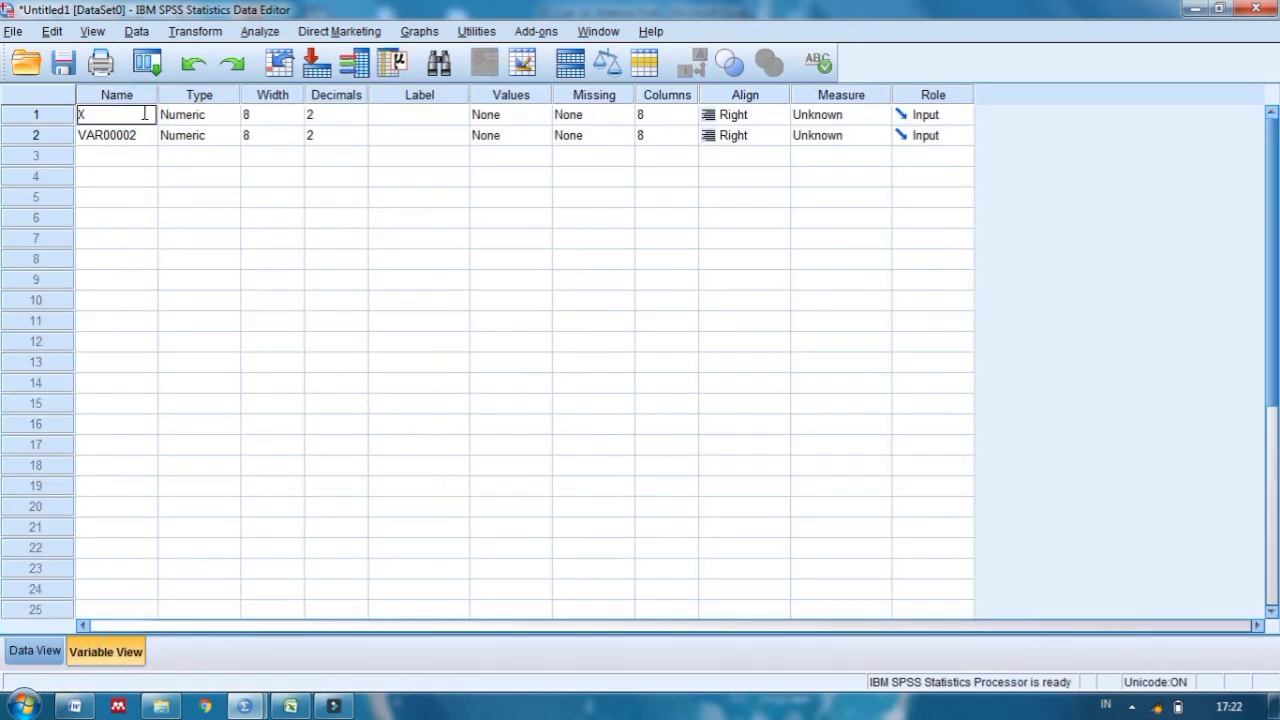
pyautogui.press('Return')
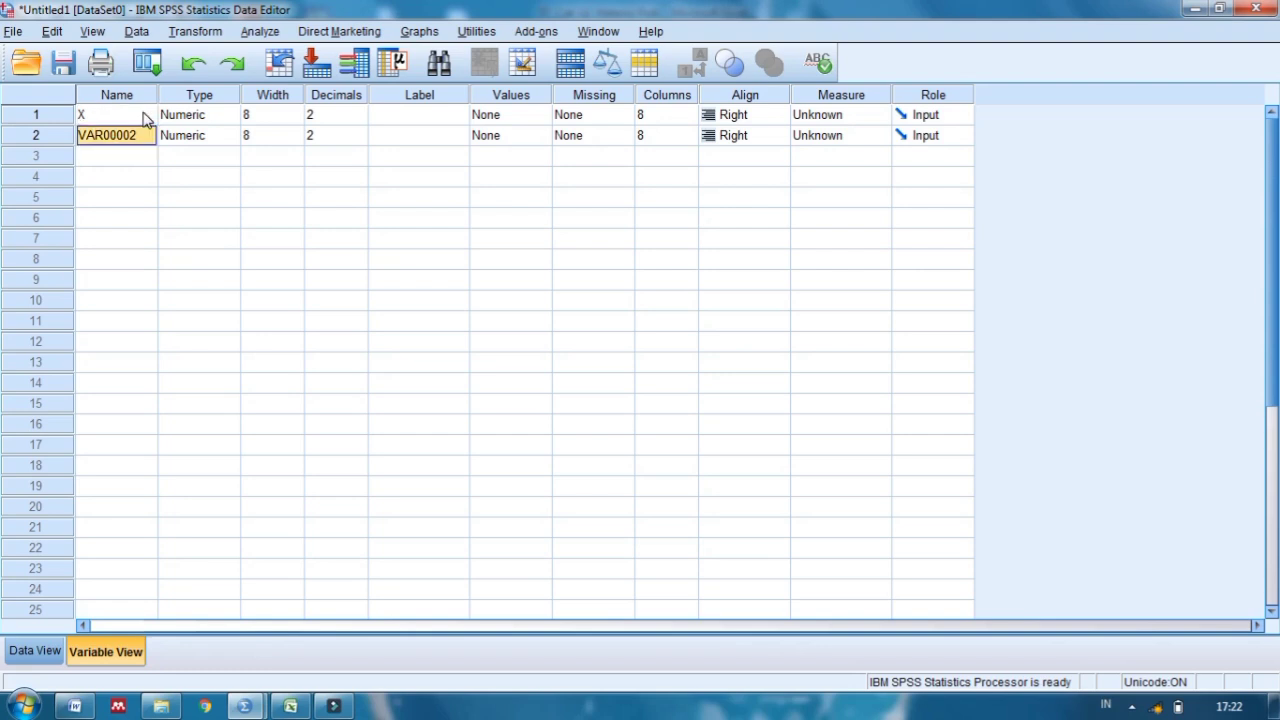
pyautogui.write('Y')
pyautogui.press('Return')
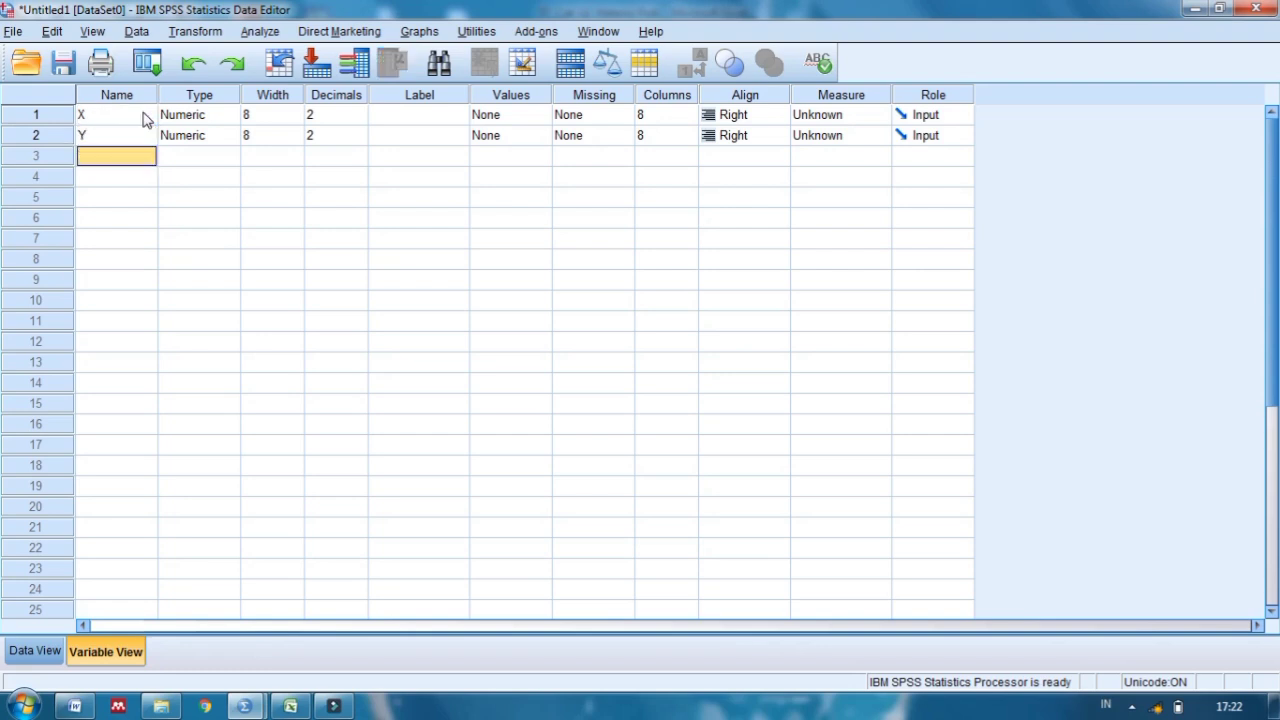
# Set the number of decimals to 0 for both variables X and Y.
pyautogui.click(362, 116)
pyautogui.click(359, 112)
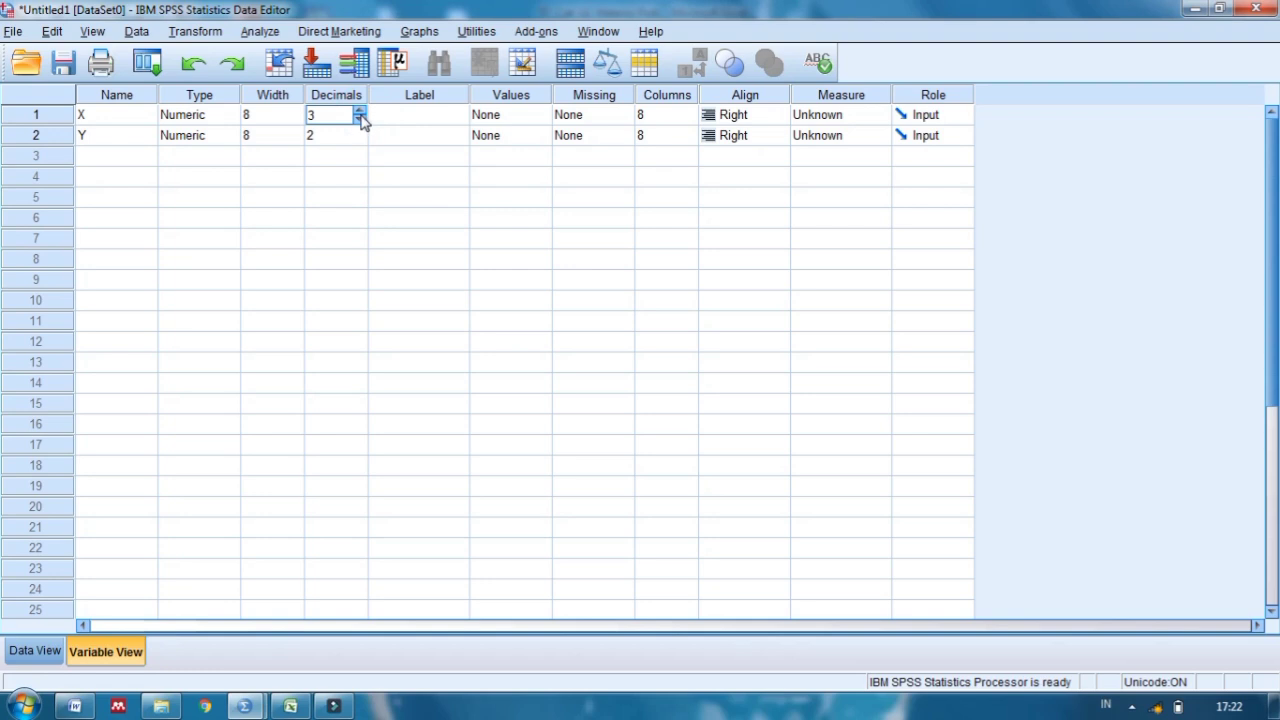
pyautogui.click(356, 122)
pyautogui.click(352, 134)
pyautogui.click(359, 131)
pyautogui.click(359, 139)
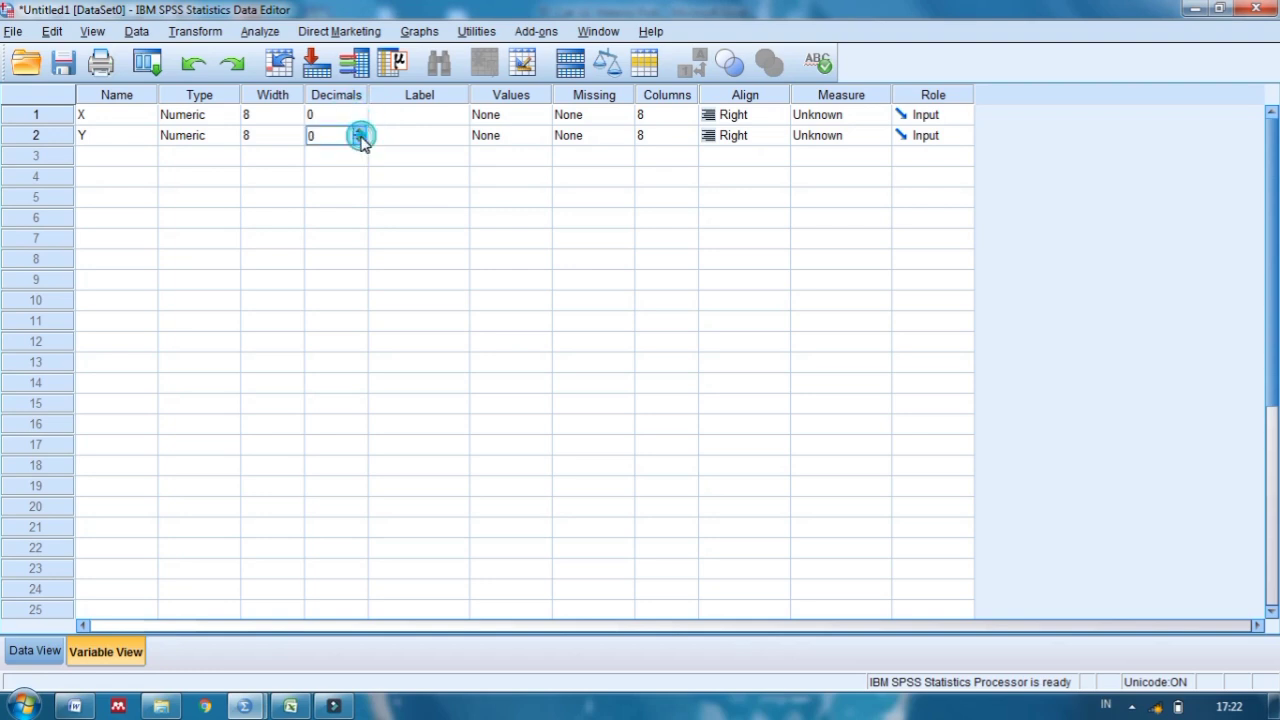
# Label X as "Kinerja" and Y as "Komitmen Organisasional", and widen the Label column to fit the text.
pyautogui.click(405, 115)
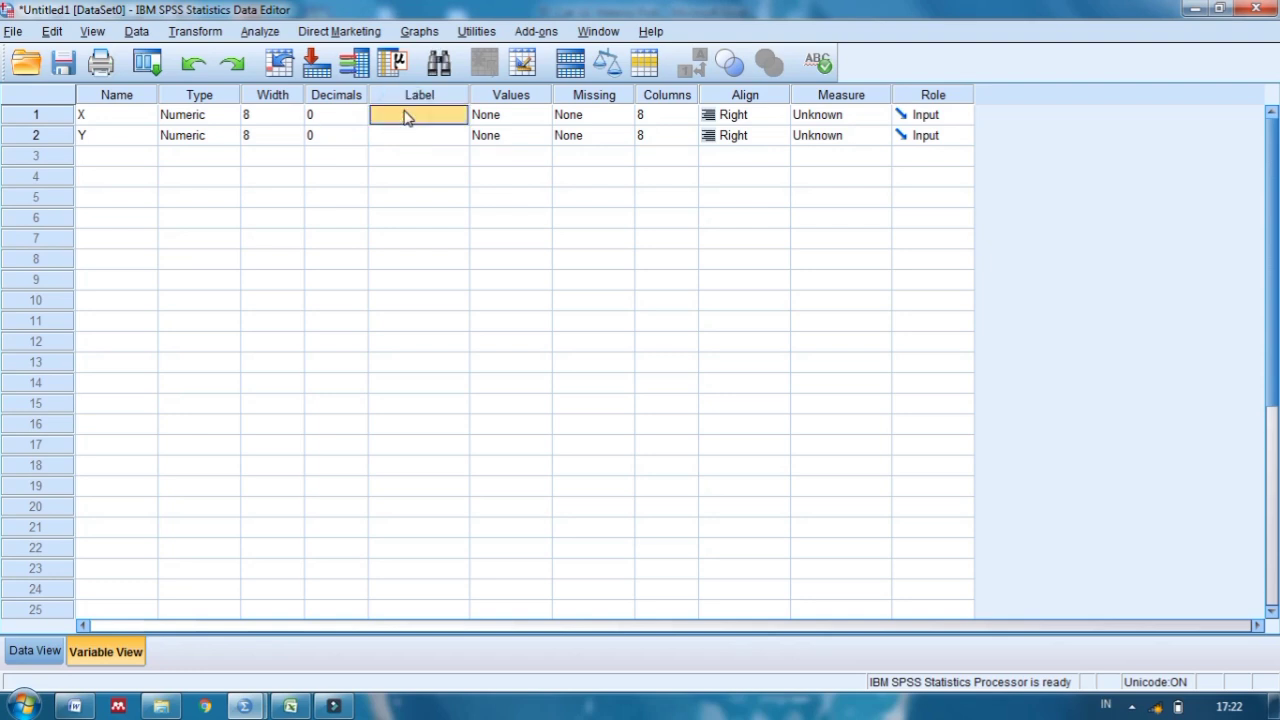
pyautogui.write('Kinerja')
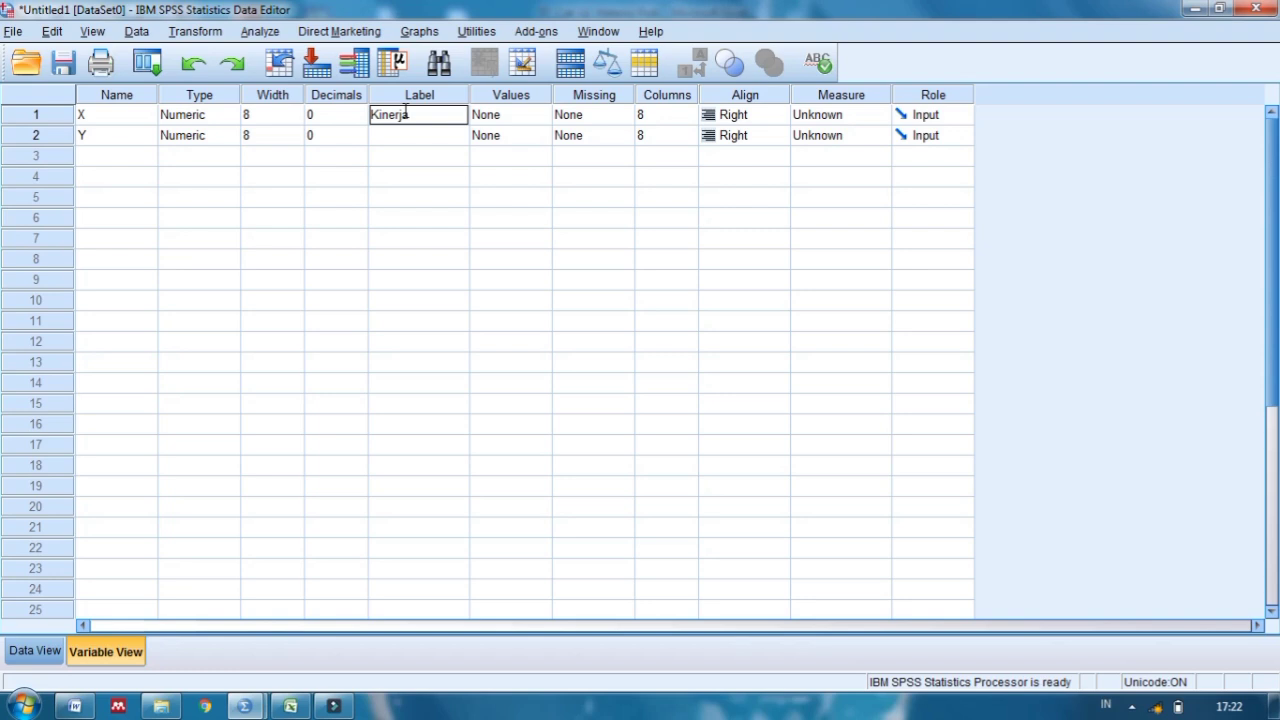
pyautogui.press('Return')
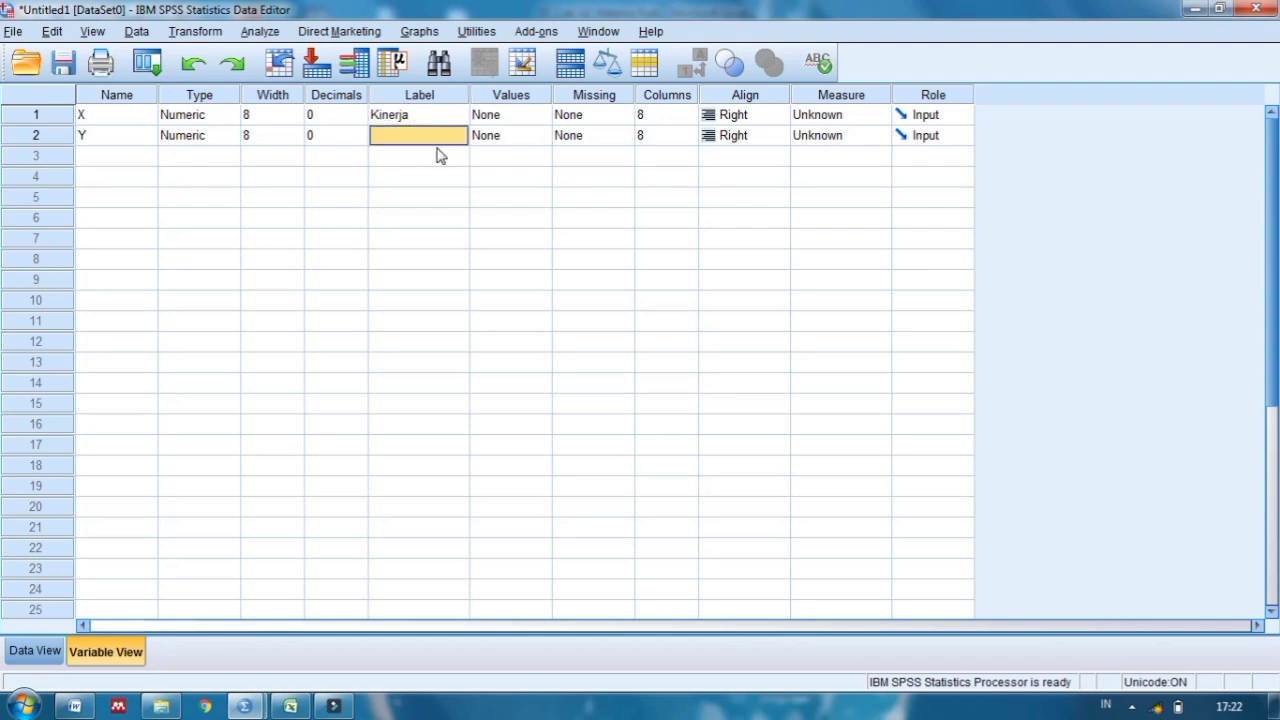
pyautogui.write('Komitmn')
pyautogui.press('BackSpace')
pyautogui.write('en Organisasional')
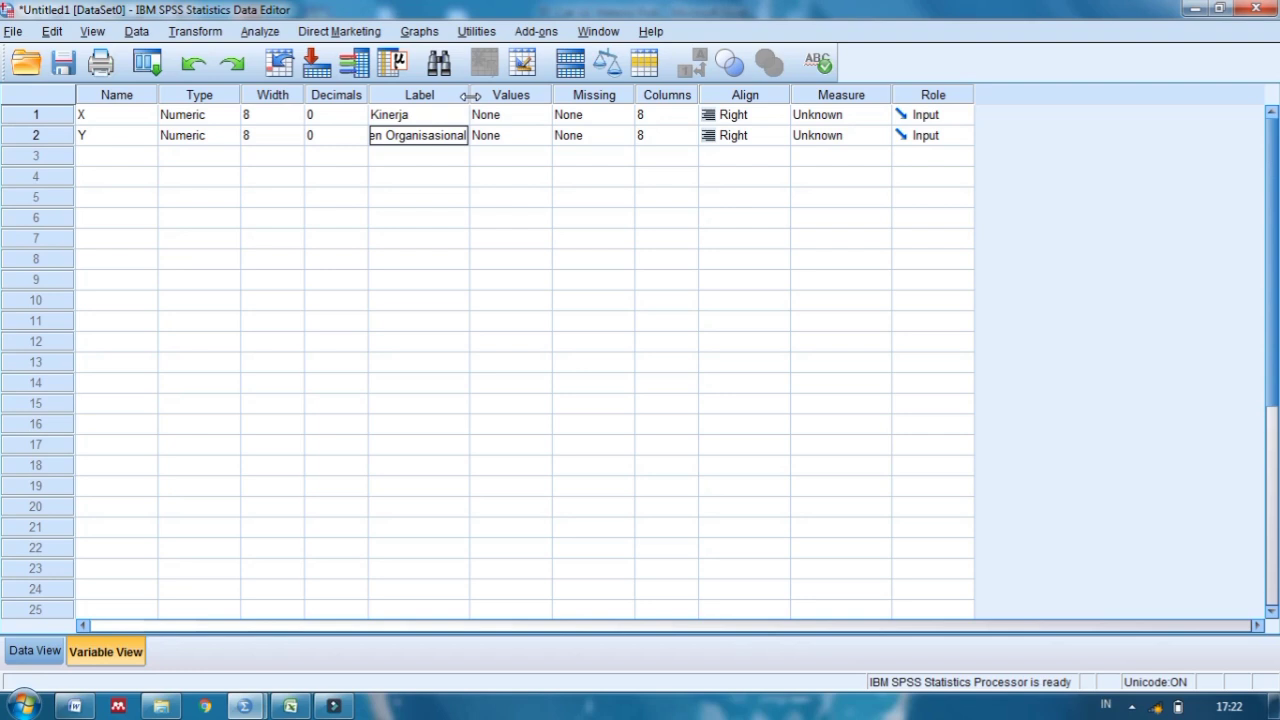
pyautogui.moveTo(469, 96); pyautogui.dragTo(560, 97)
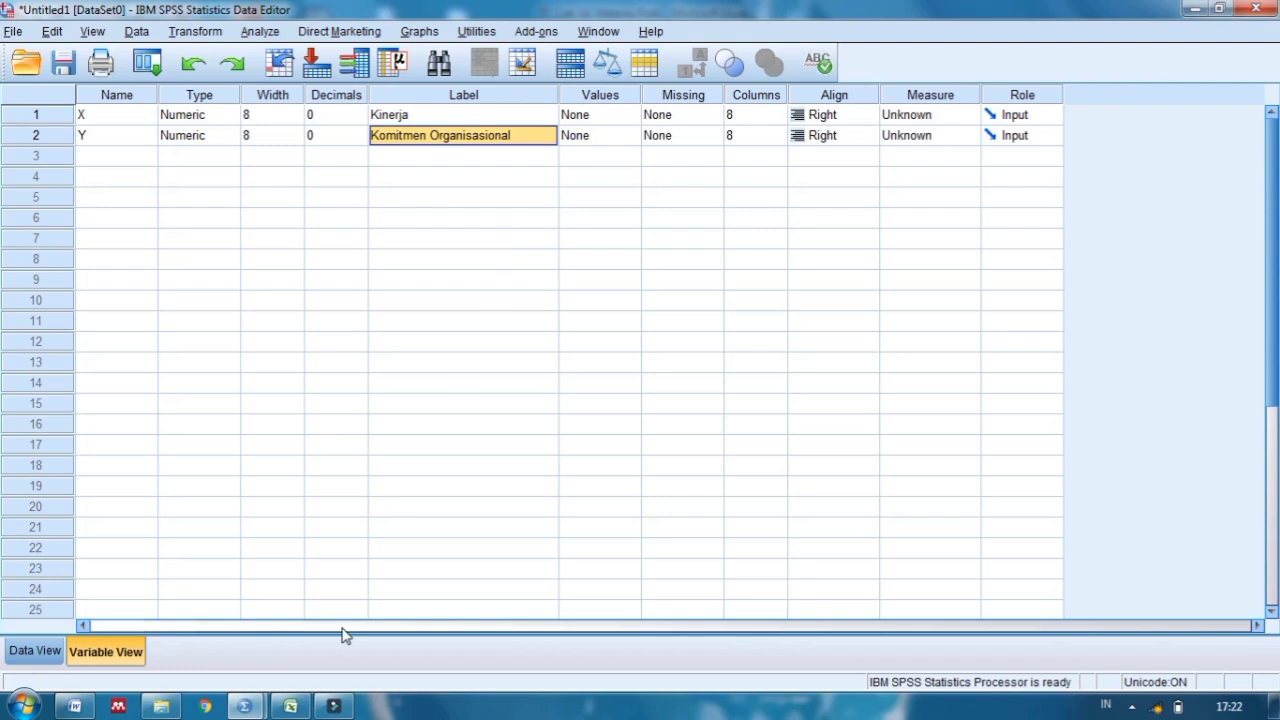
# Set up a linear regression on the data with Kinerja [X] as the independent and Komitmen Organisasional [Y] as the dependent variable.
pyautogui.click(52, 652)
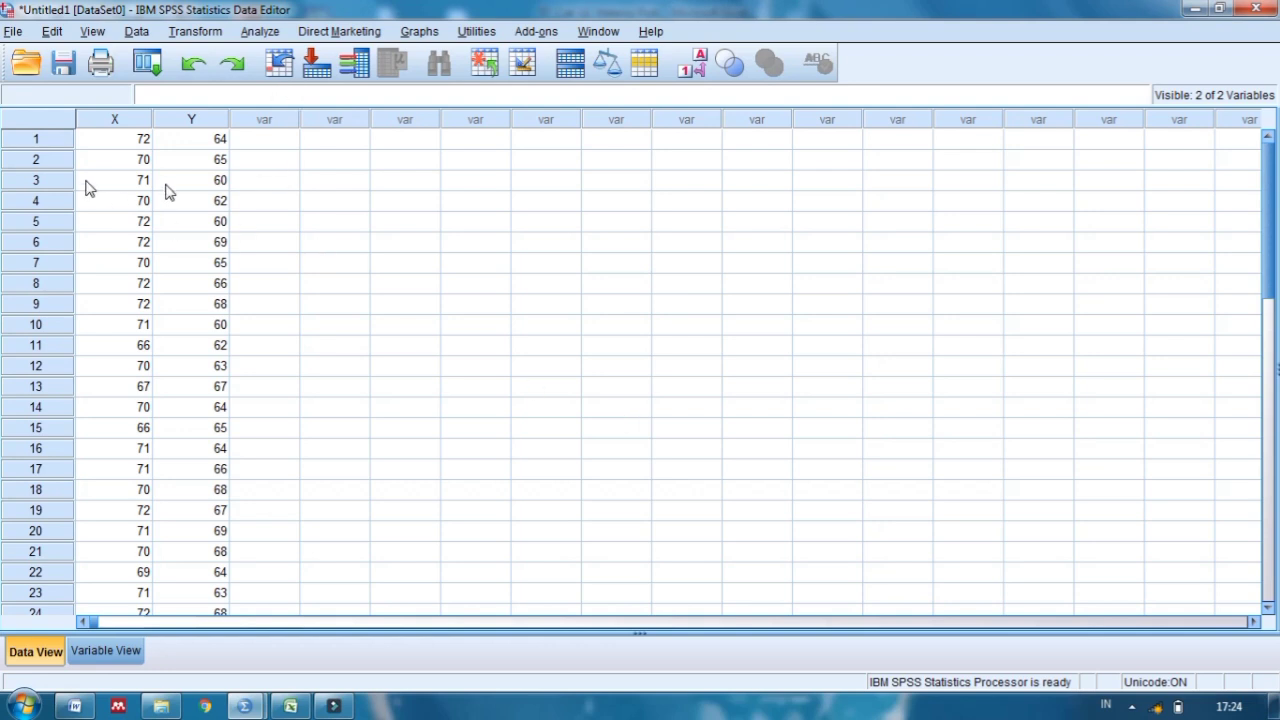
pyautogui.click(258, 36)
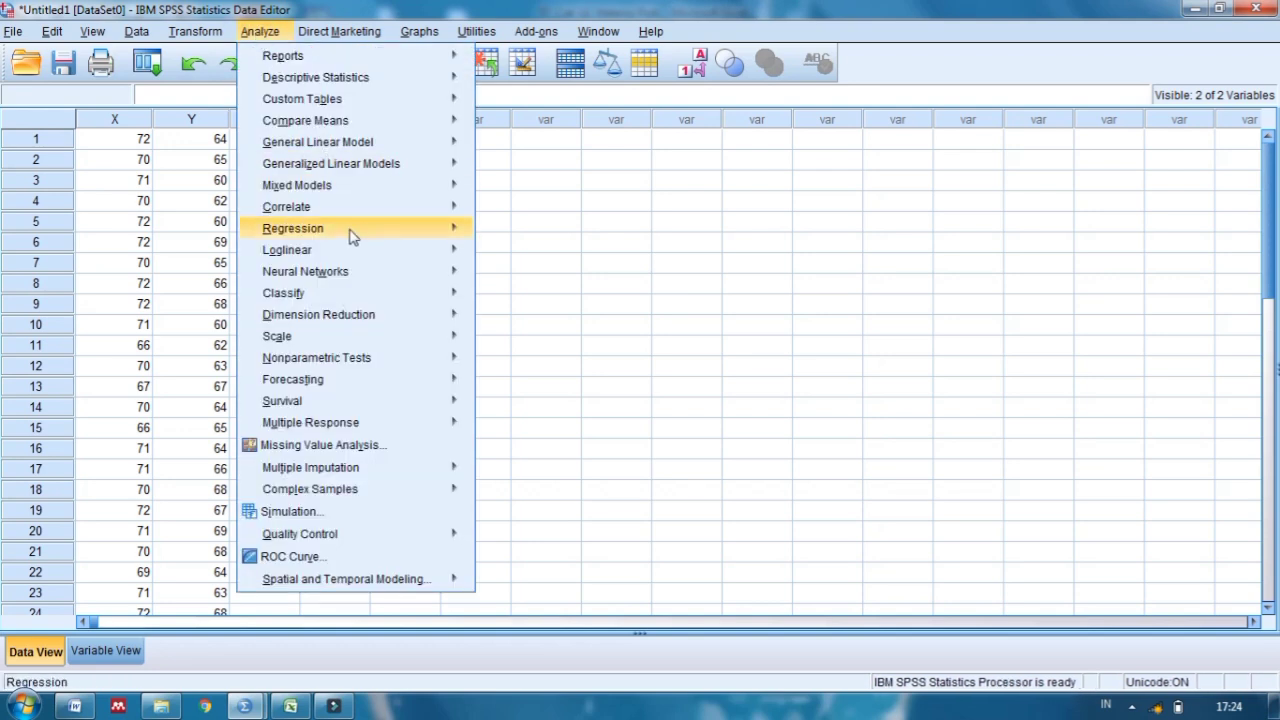
pyautogui.moveTo(351, 235)
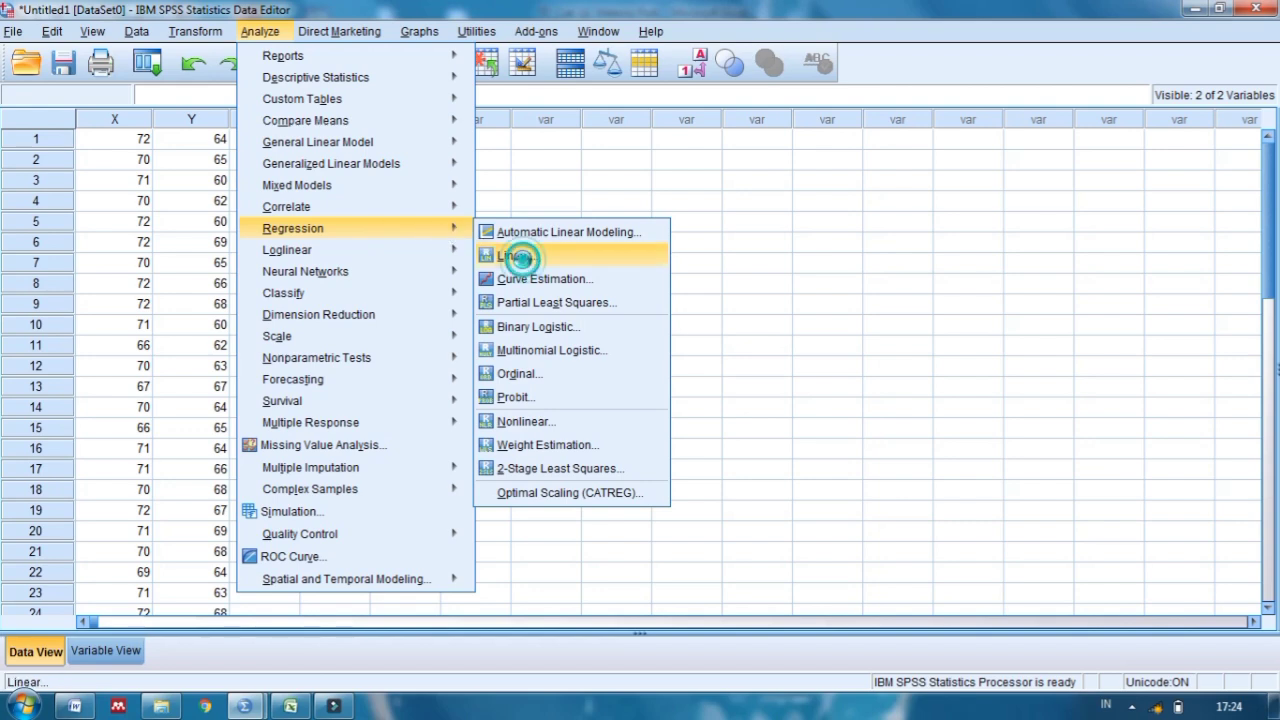
pyautogui.click(524, 260)
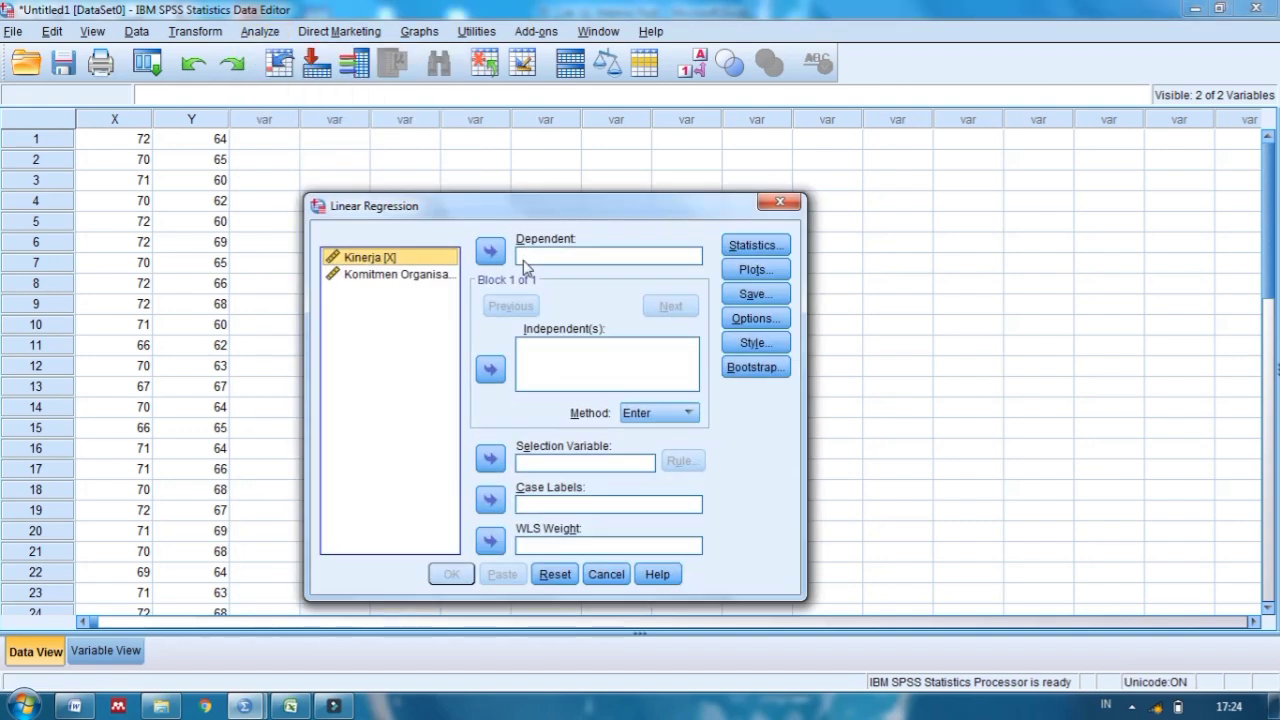
pyautogui.click(490, 372)
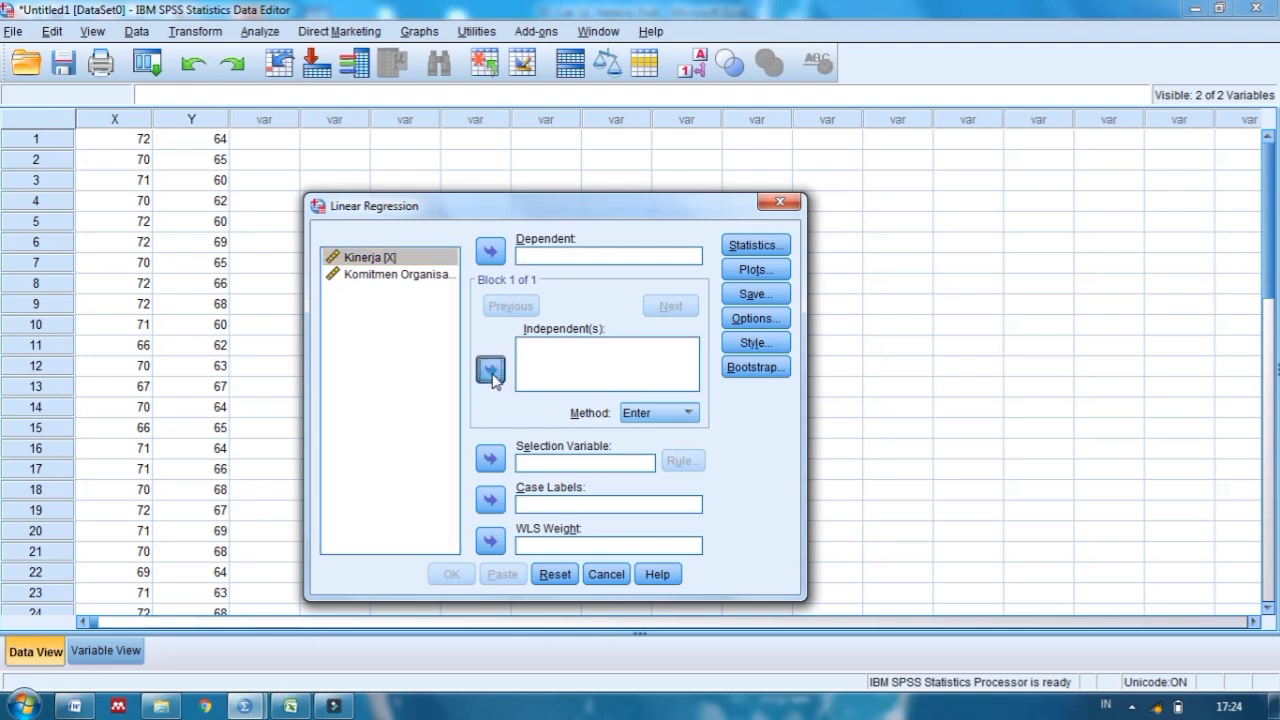
pyautogui.click(393, 279)
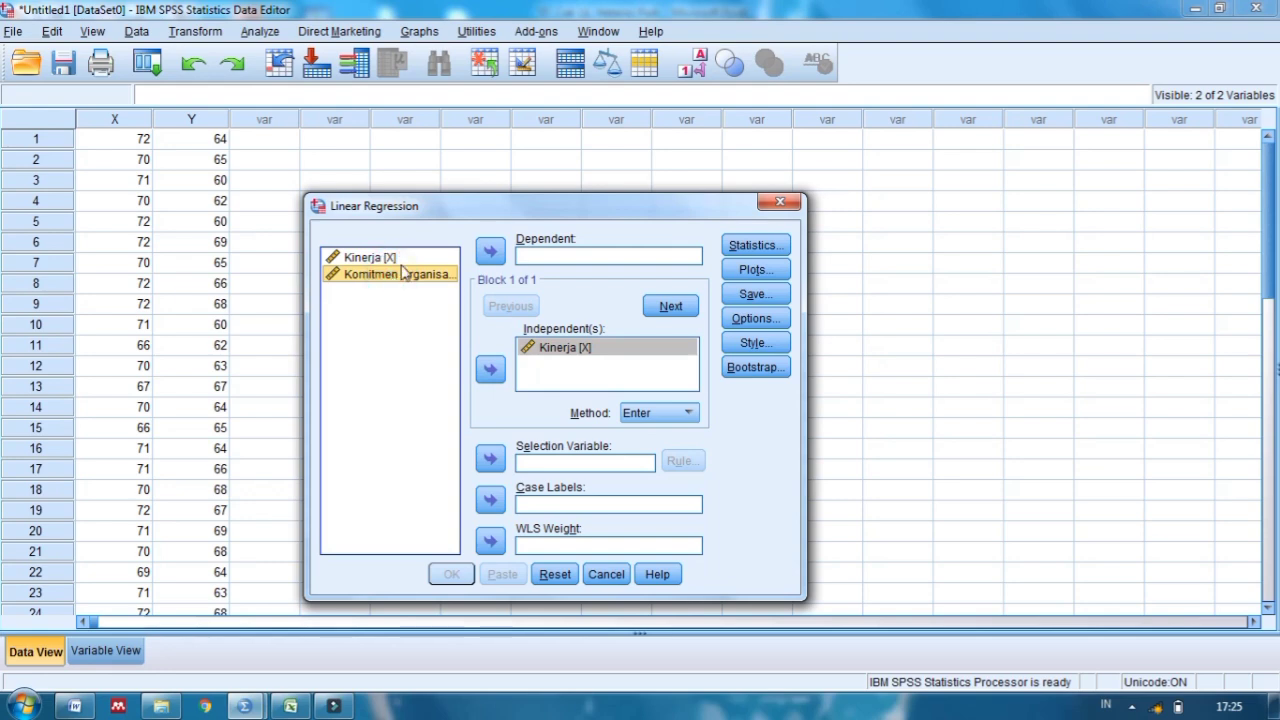
pyautogui.click(491, 253)
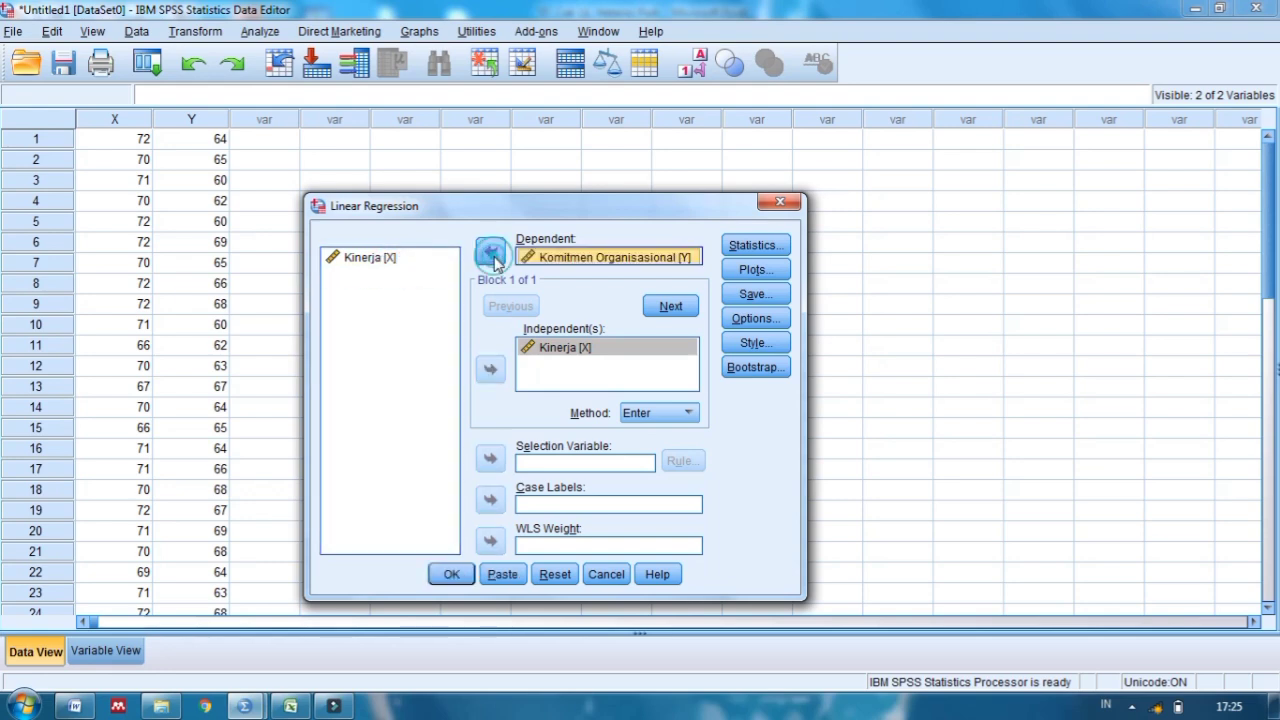
# Run the regression with unstandardized residuals saved to the dataset, and review the Coefficients table in the output.
pyautogui.click(781, 301)
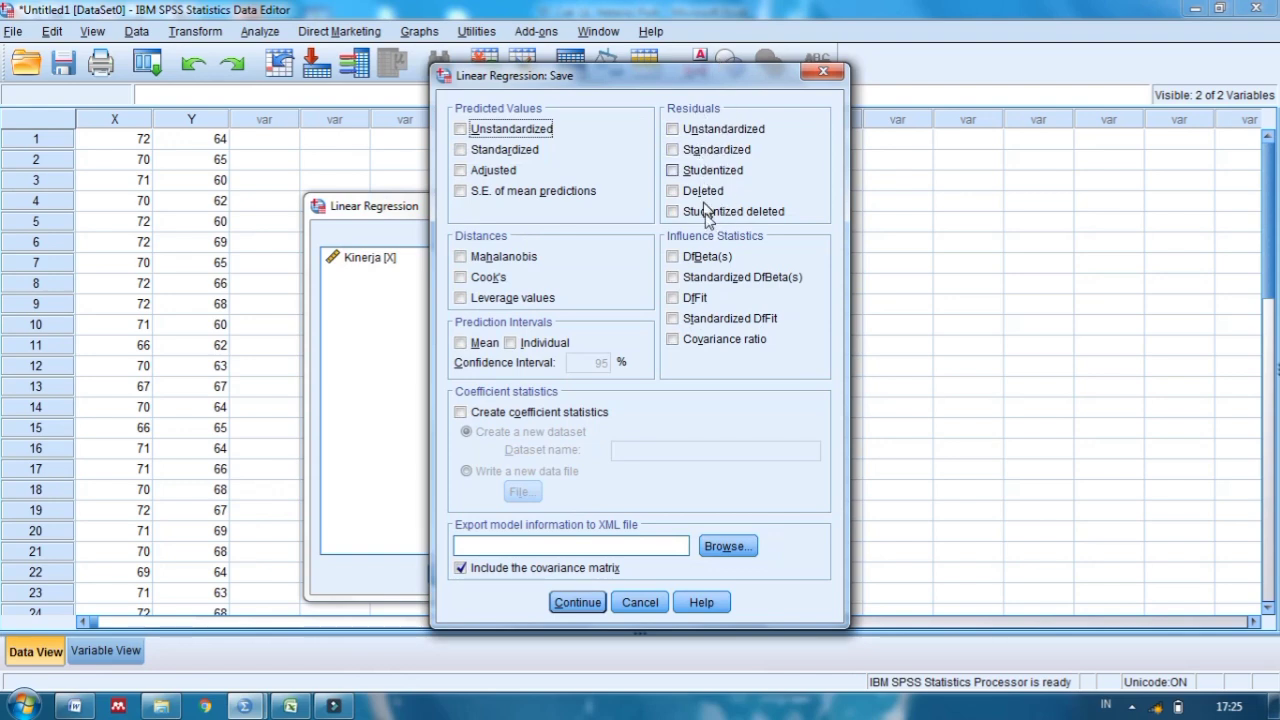
pyautogui.click(676, 133)
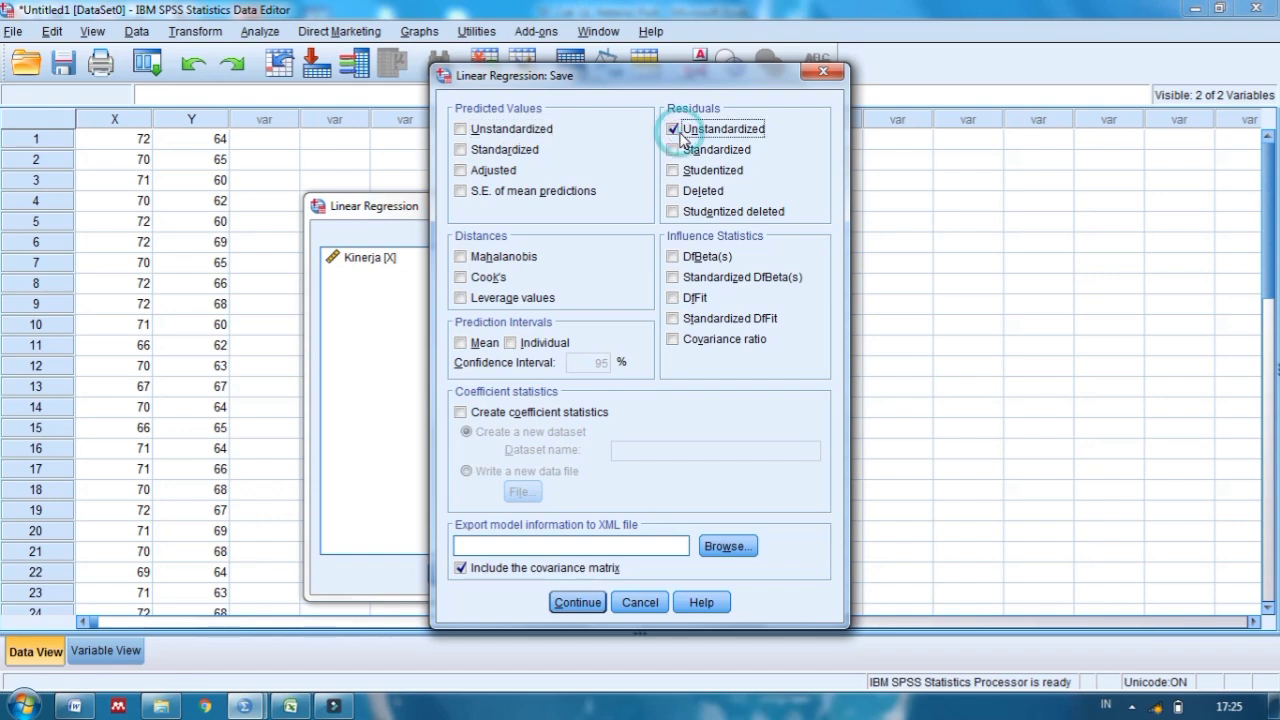
pyautogui.click(578, 603)
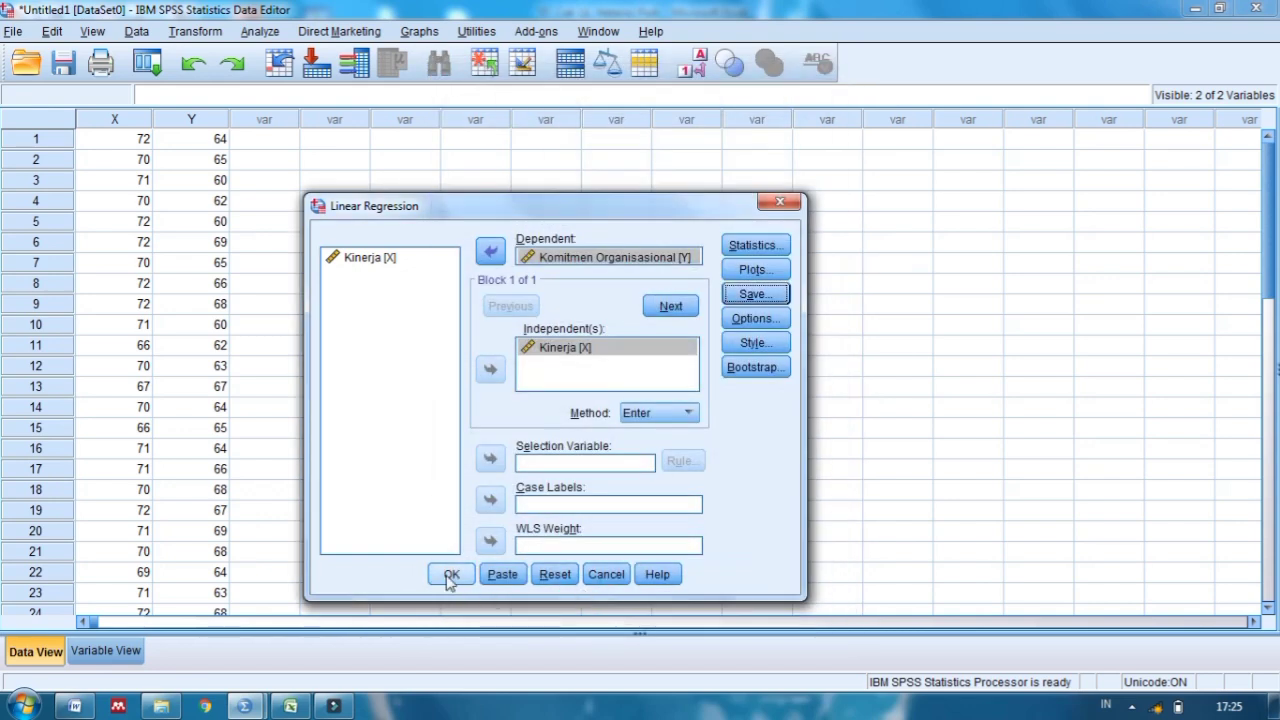
pyautogui.click(449, 578)
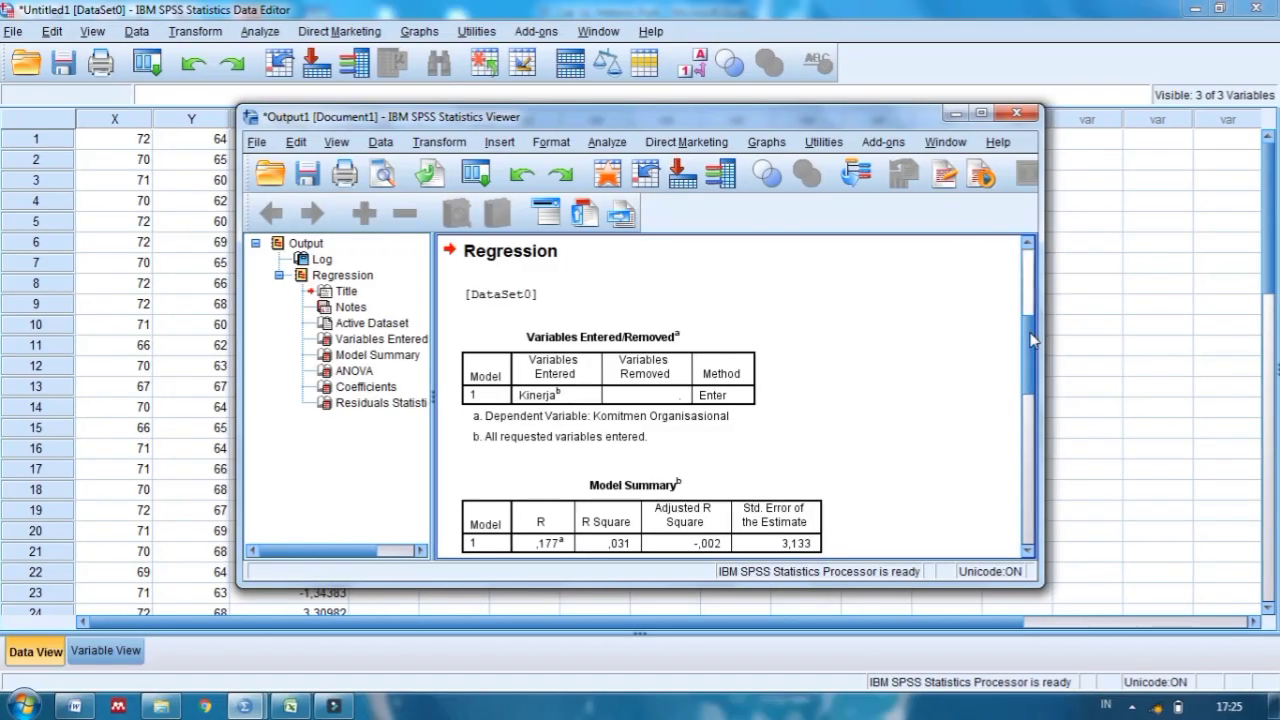
pyautogui.moveTo(1033, 340); pyautogui.dragTo(1024, 436)
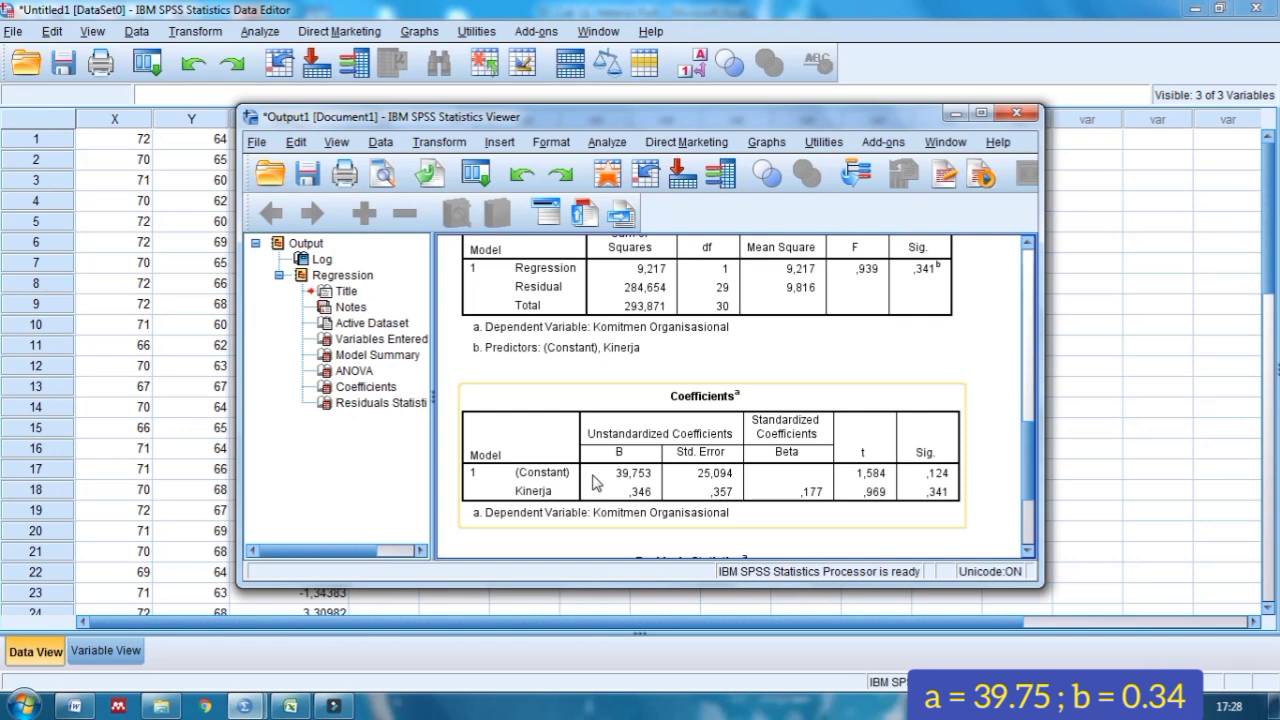
pyautogui.click(955, 117)
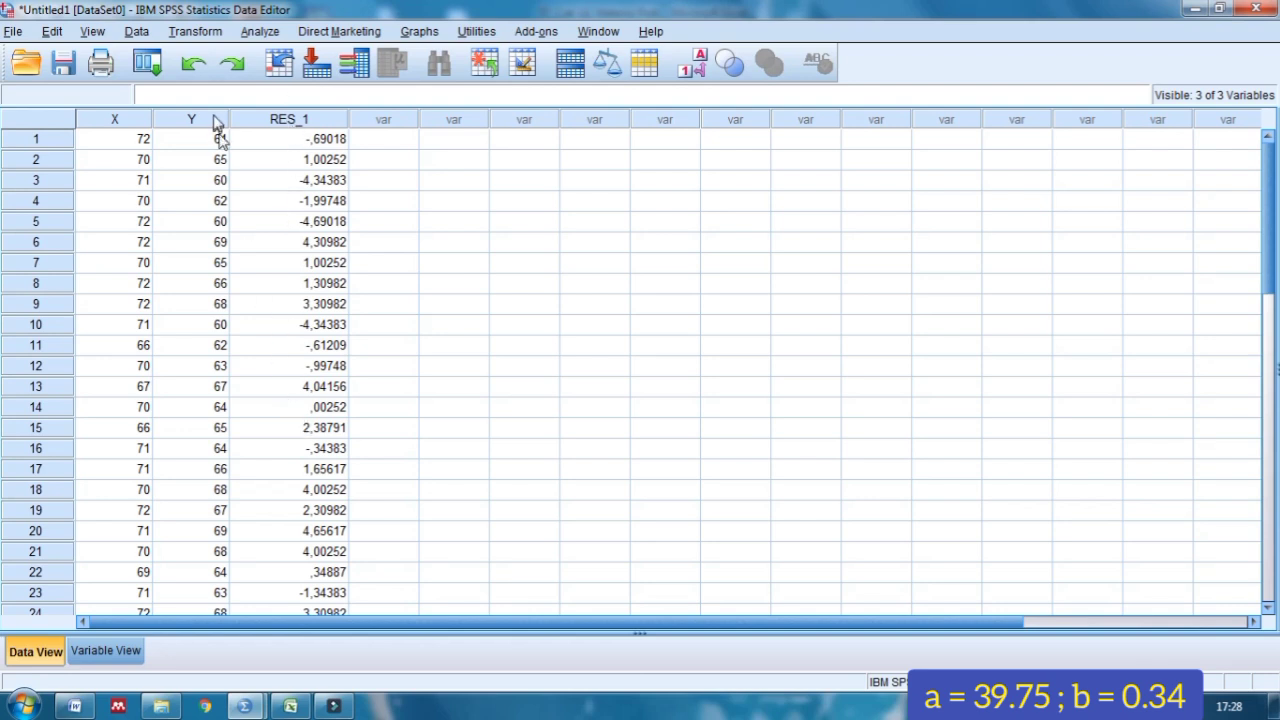
# Compute a new variable U2 as RES_1*RES_1 and return to the data.
pyautogui.click(195, 33)
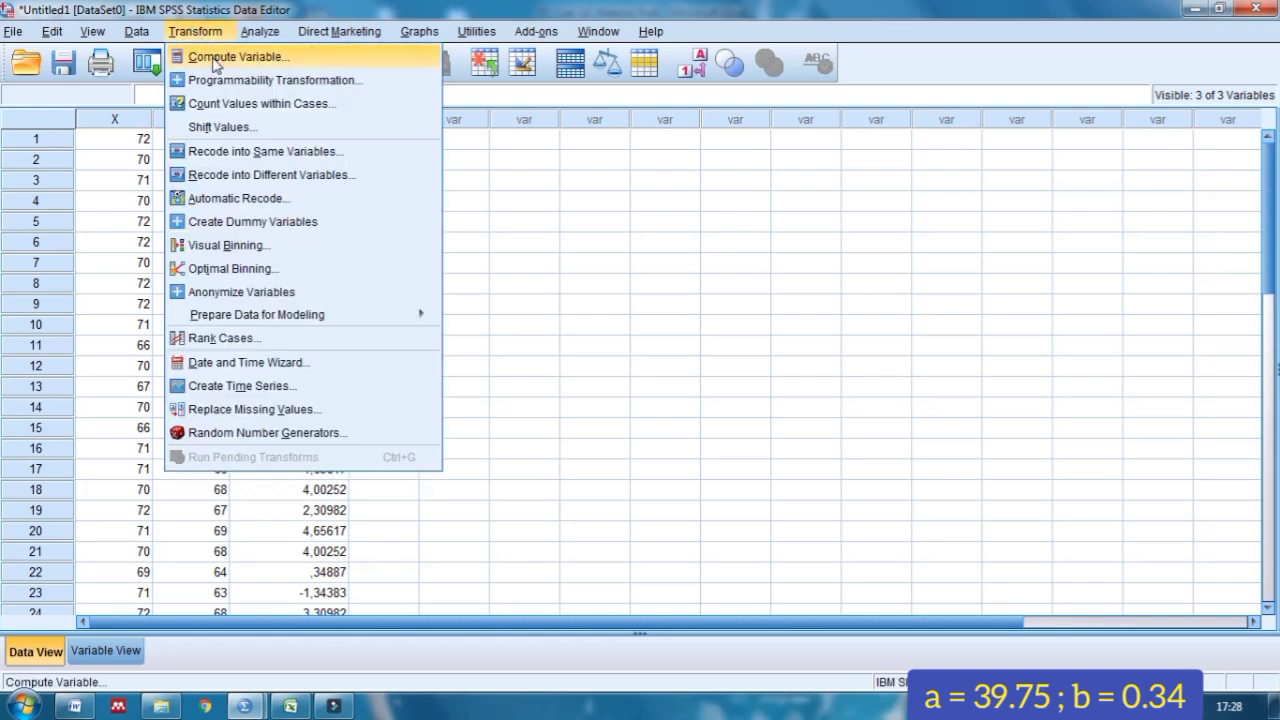
pyautogui.click(212, 58)
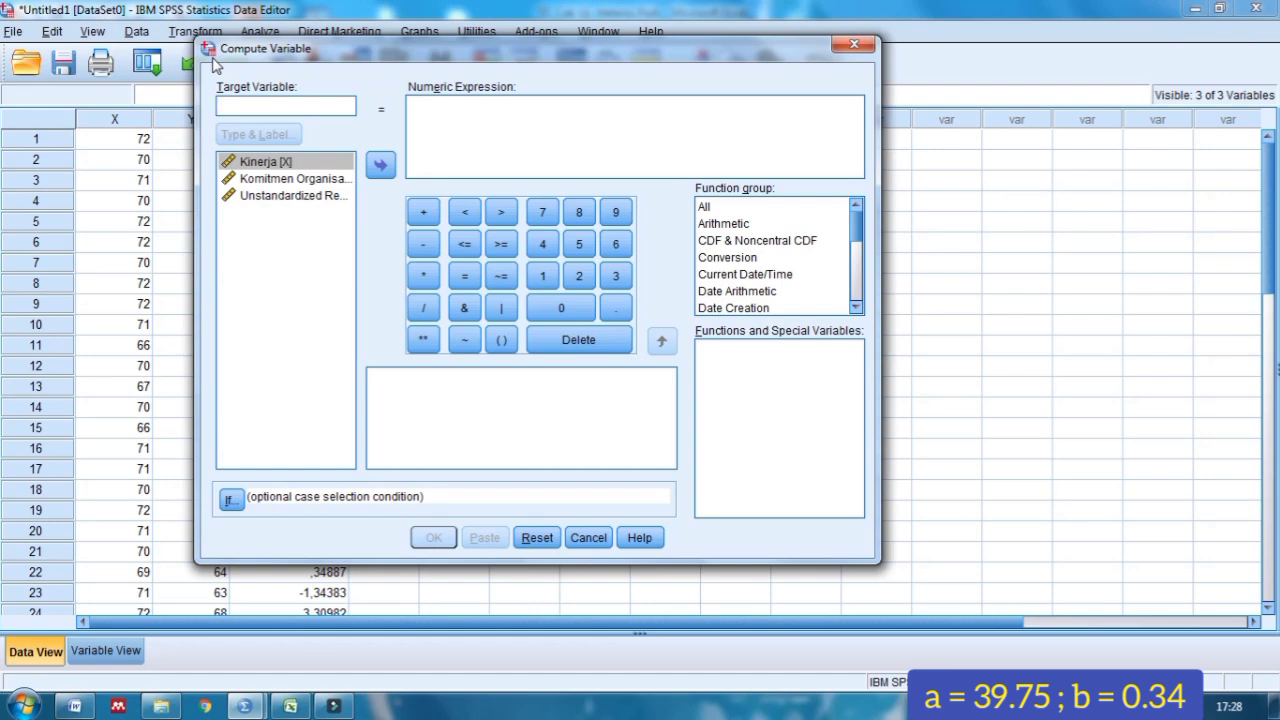
pyautogui.click(242, 106)
pyautogui.write('U')
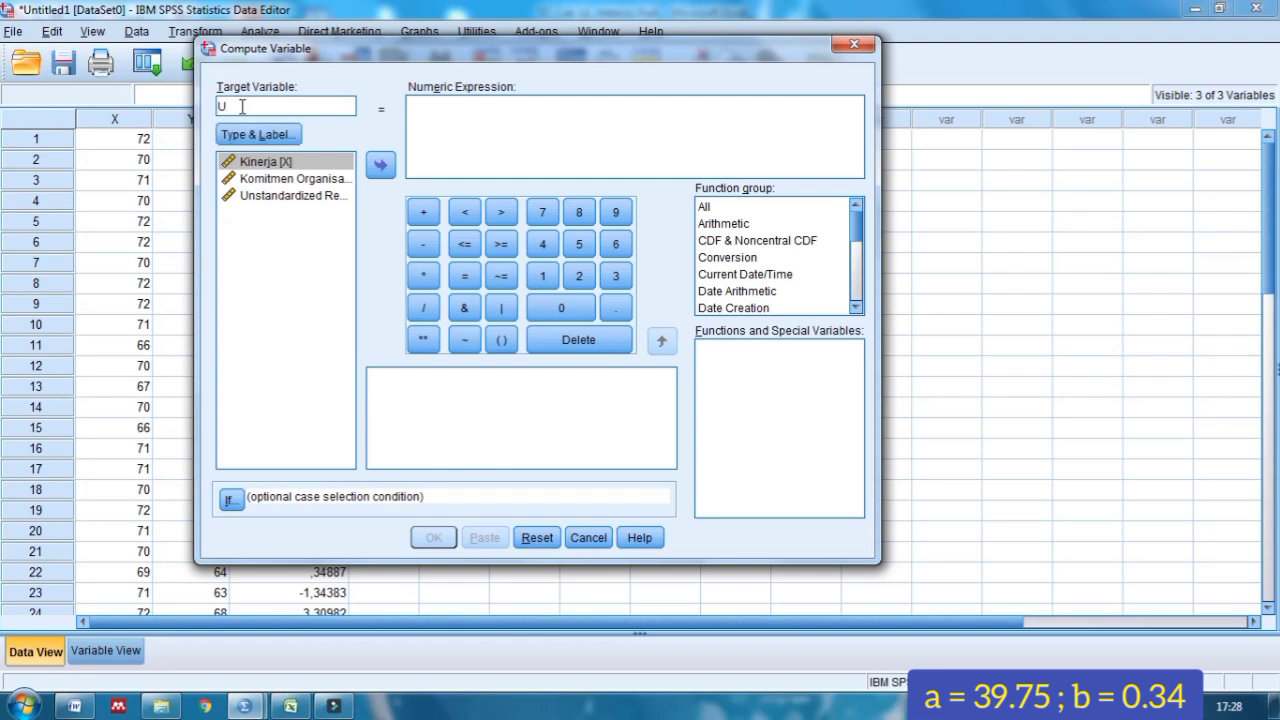
pyautogui.write('2')
pyautogui.click(437, 108)
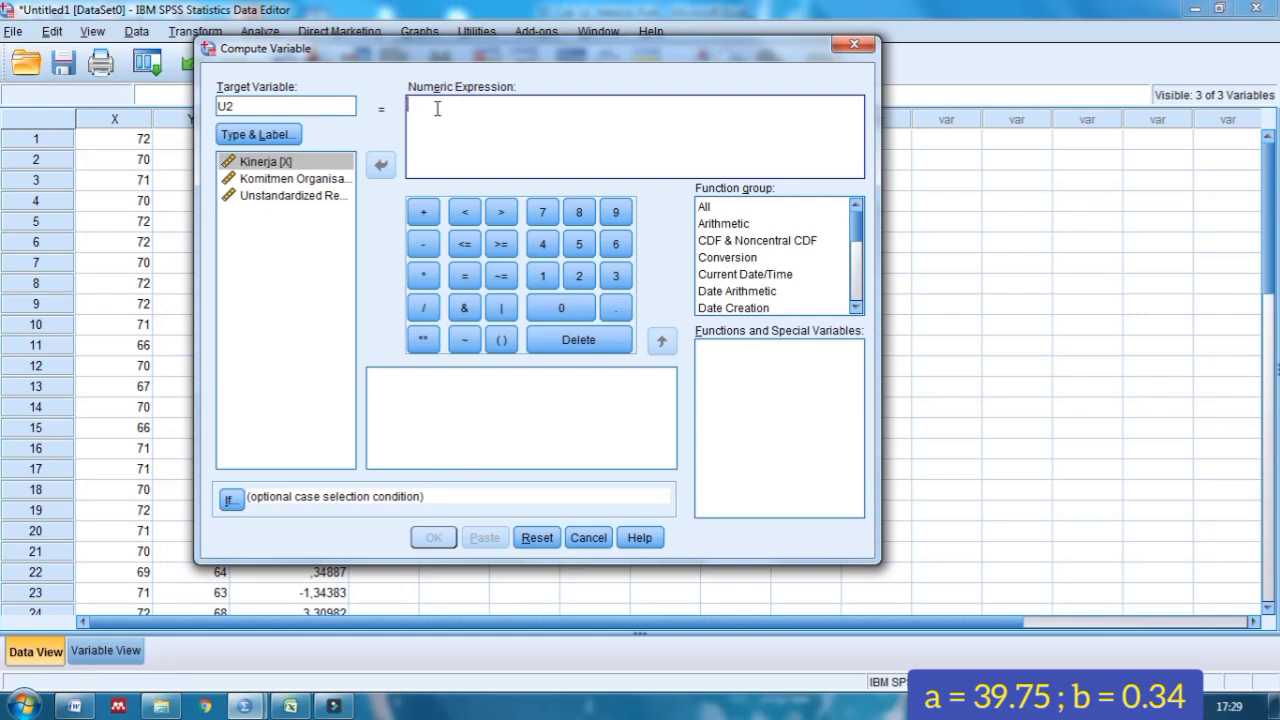
pyautogui.write('RR')
pyautogui.press('BackSpace')
pyautogui.press('BackSpace')
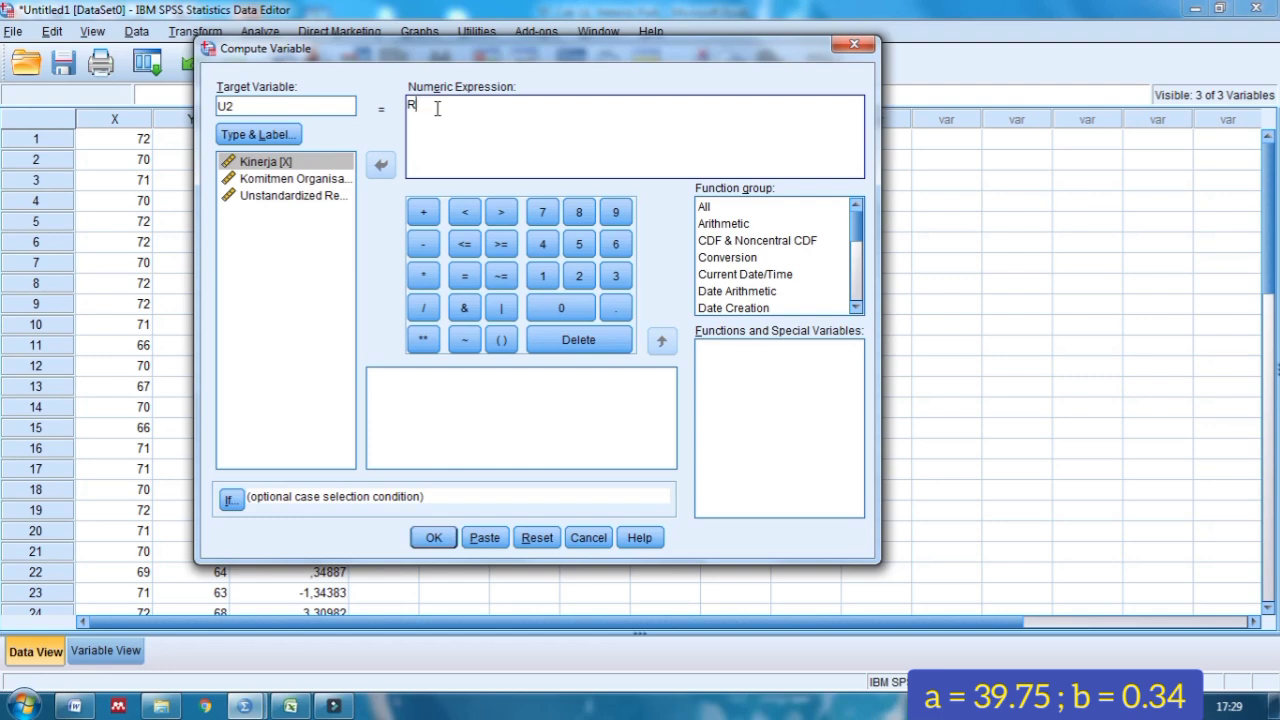
pyautogui.write('RES_1*RES_1')
pyautogui.click(441, 539)
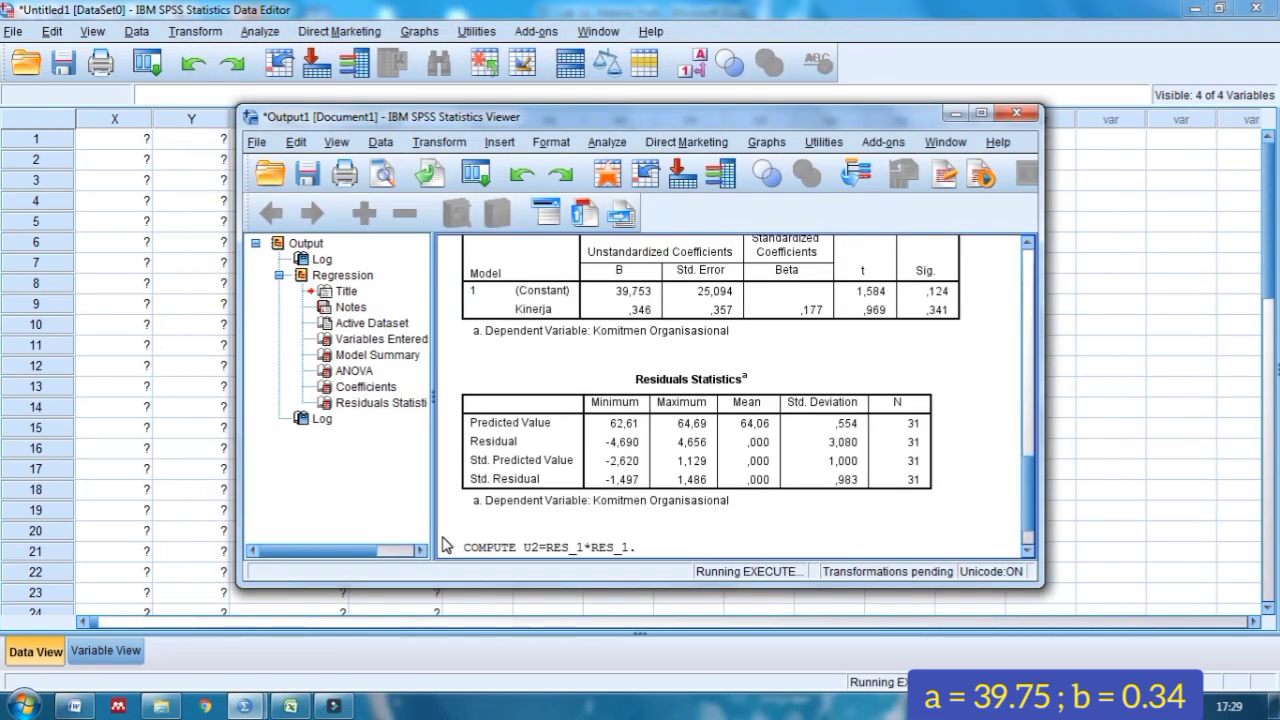
pyautogui.click(957, 114)
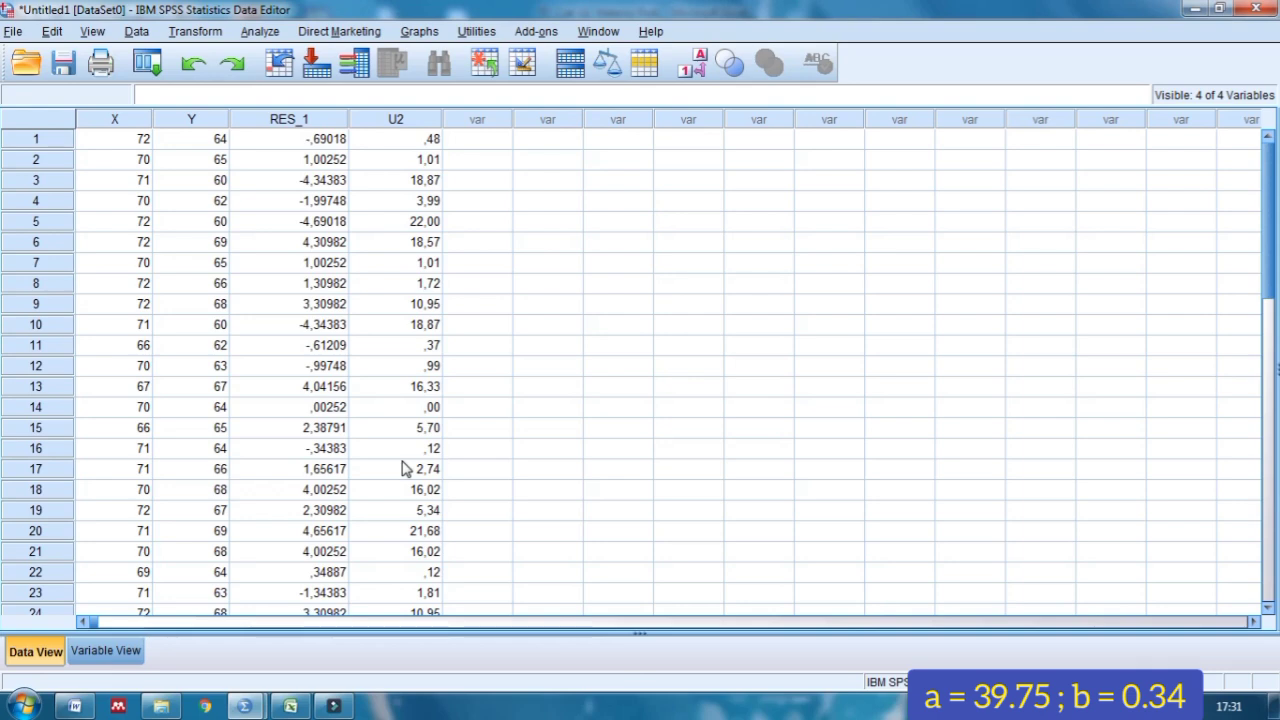
# Begin another variable computation with LnVarX as the target variable name.
pyautogui.click(195, 31)
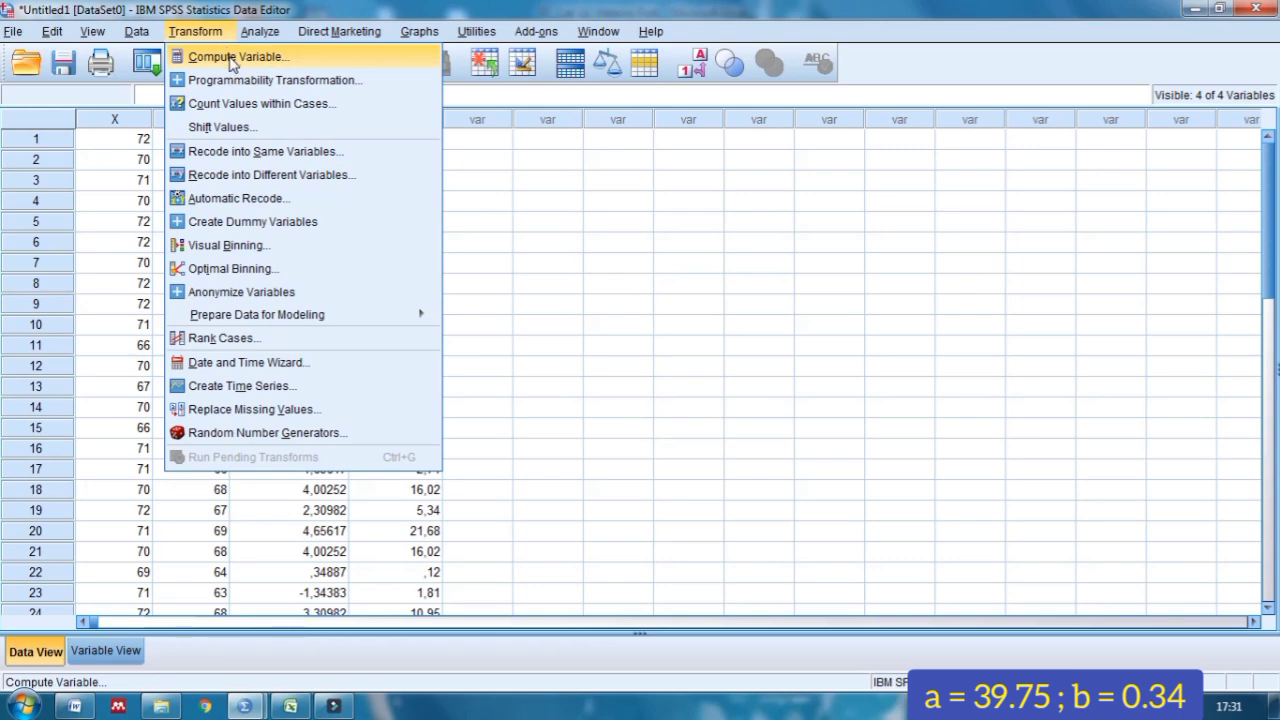
pyautogui.click(230, 56)
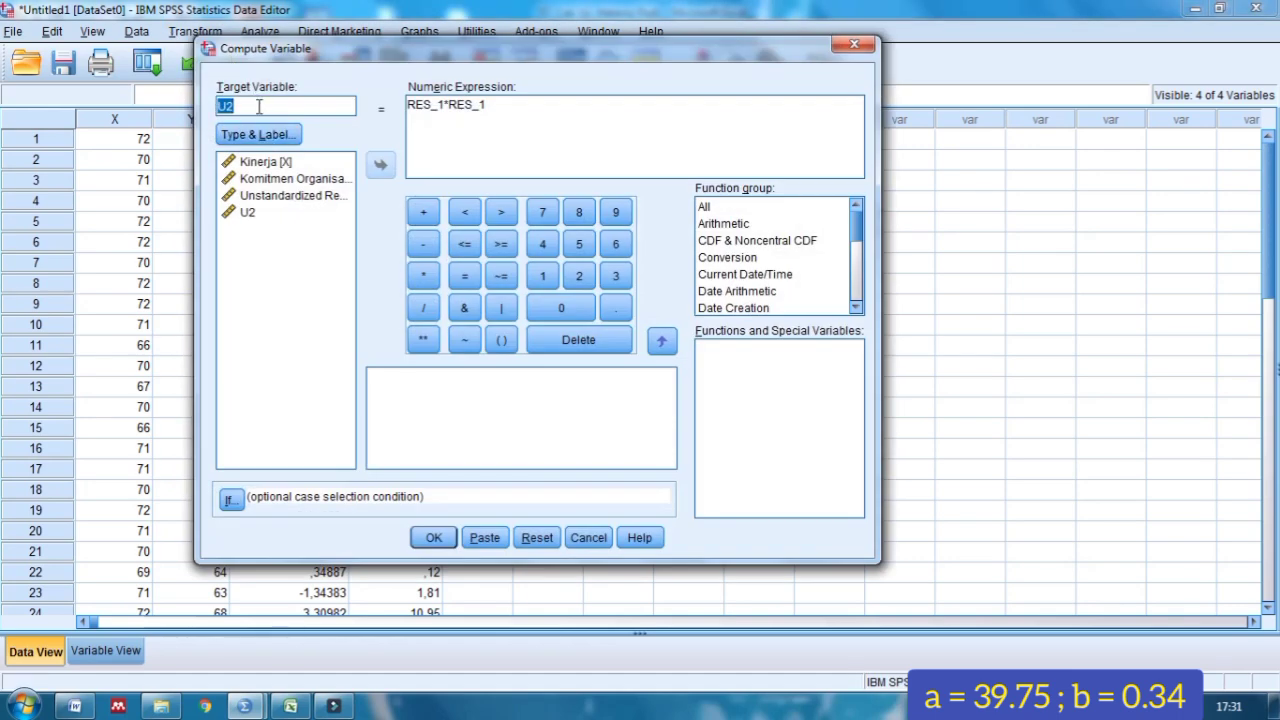
pyautogui.click(261, 106)
pyautogui.press('BackSpace')
pyautogui.press('BackSpace')
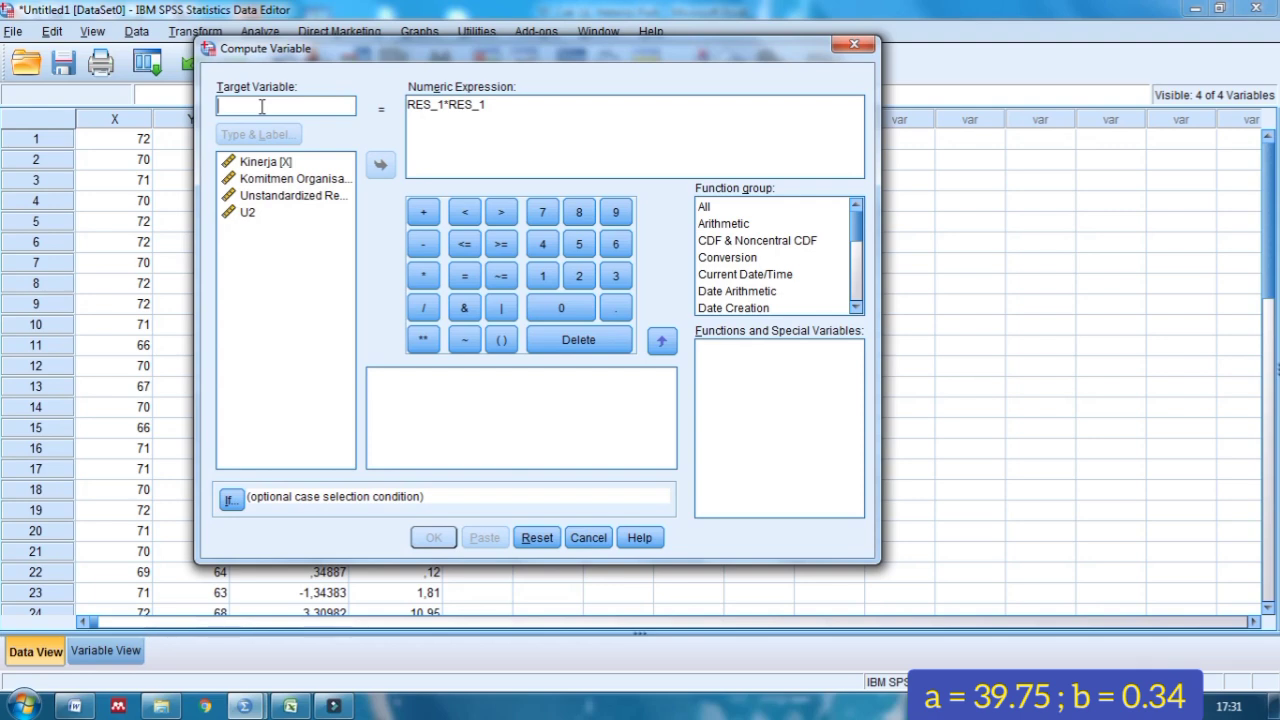
pyautogui.write('Ln')
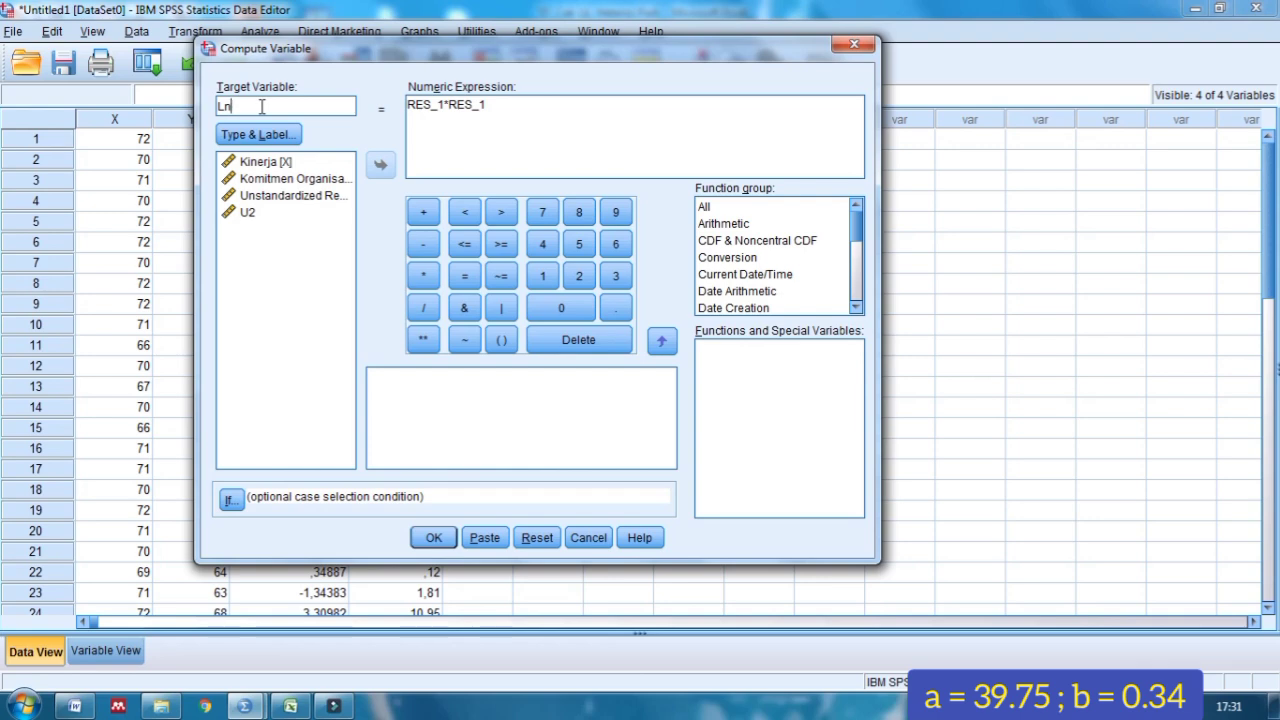
pyautogui.write('VarX')
# Replace the numeric expression with Ln(X), compute the variable and return to the data.
pyautogui.click(507, 111)
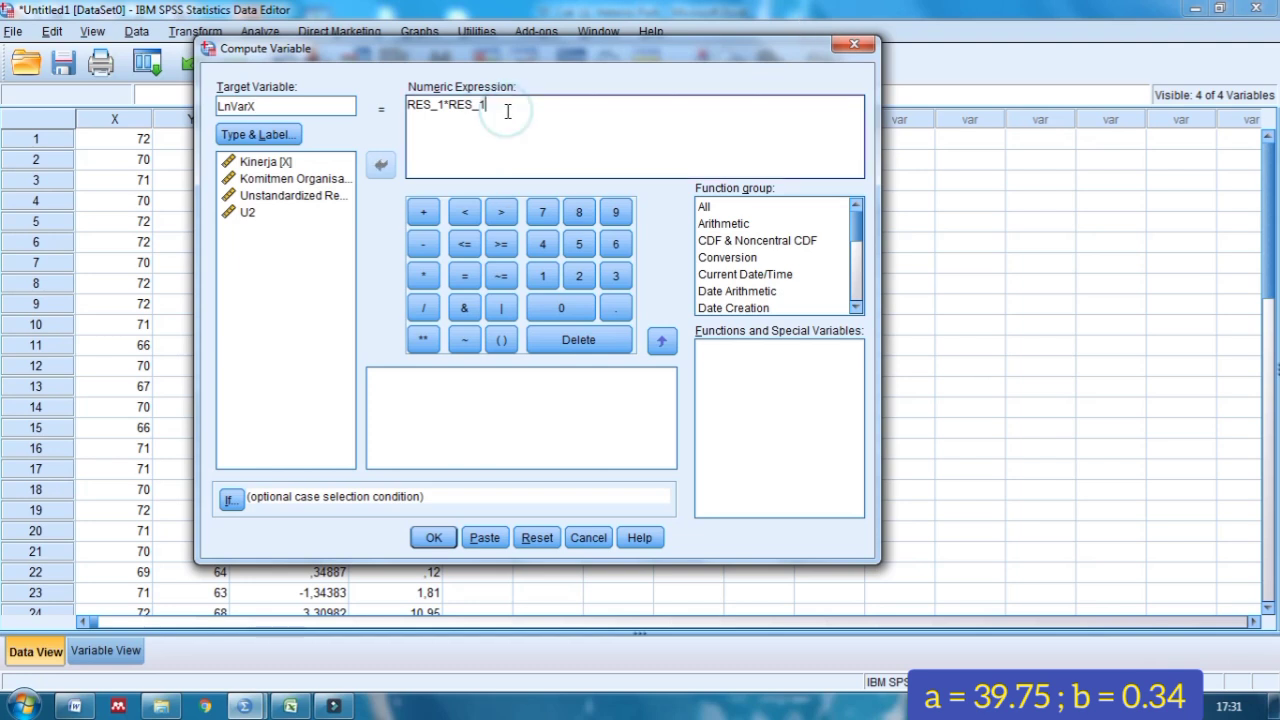
pyautogui.press('BackSpace')
pyautogui.press('BackSpace')
pyautogui.press('BackSpace')
pyautogui.press('BackSpace')
pyautogui.press('BackSpace')
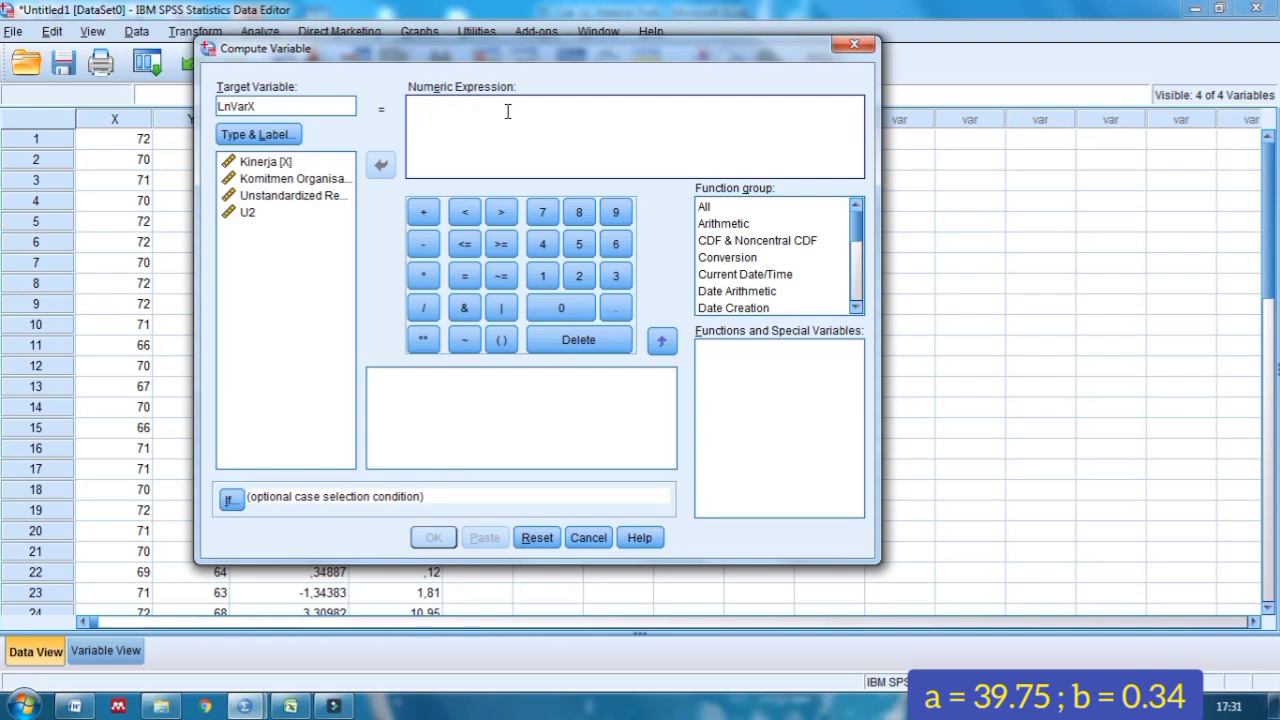
pyautogui.write('Ln(')
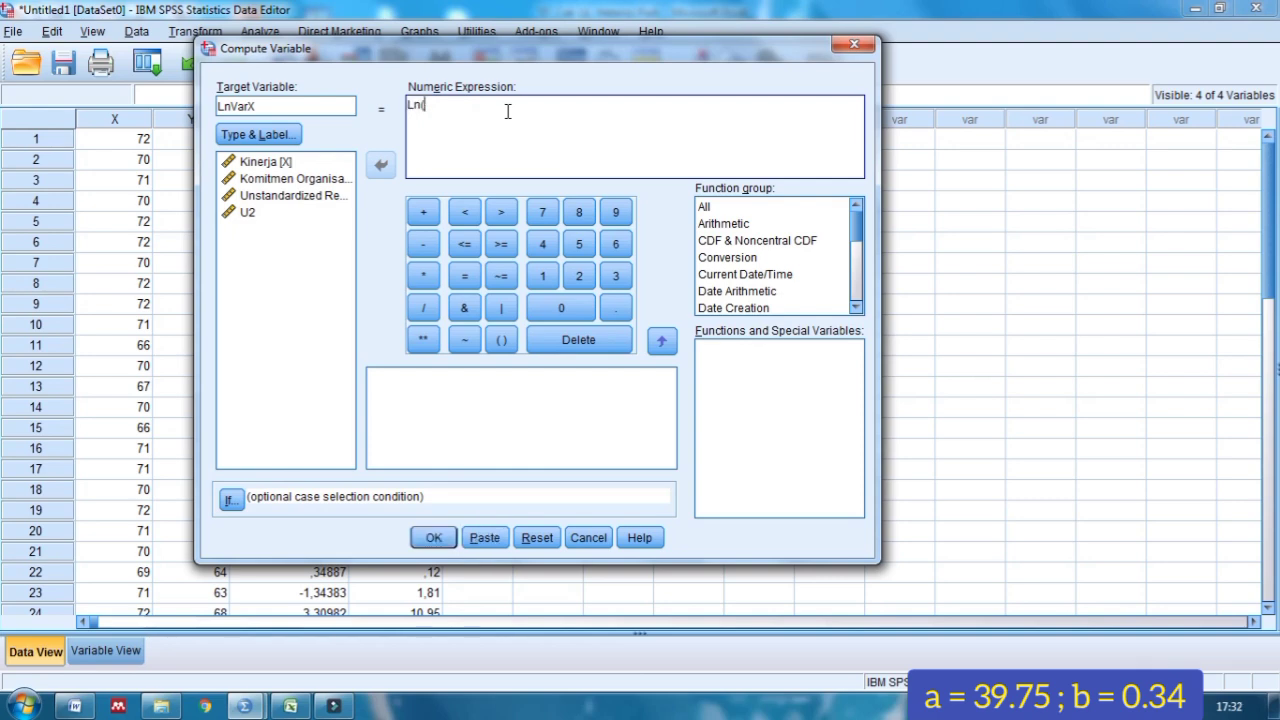
pyautogui.click(285, 167)
pyautogui.click(374, 167)
pyautogui.write(')')
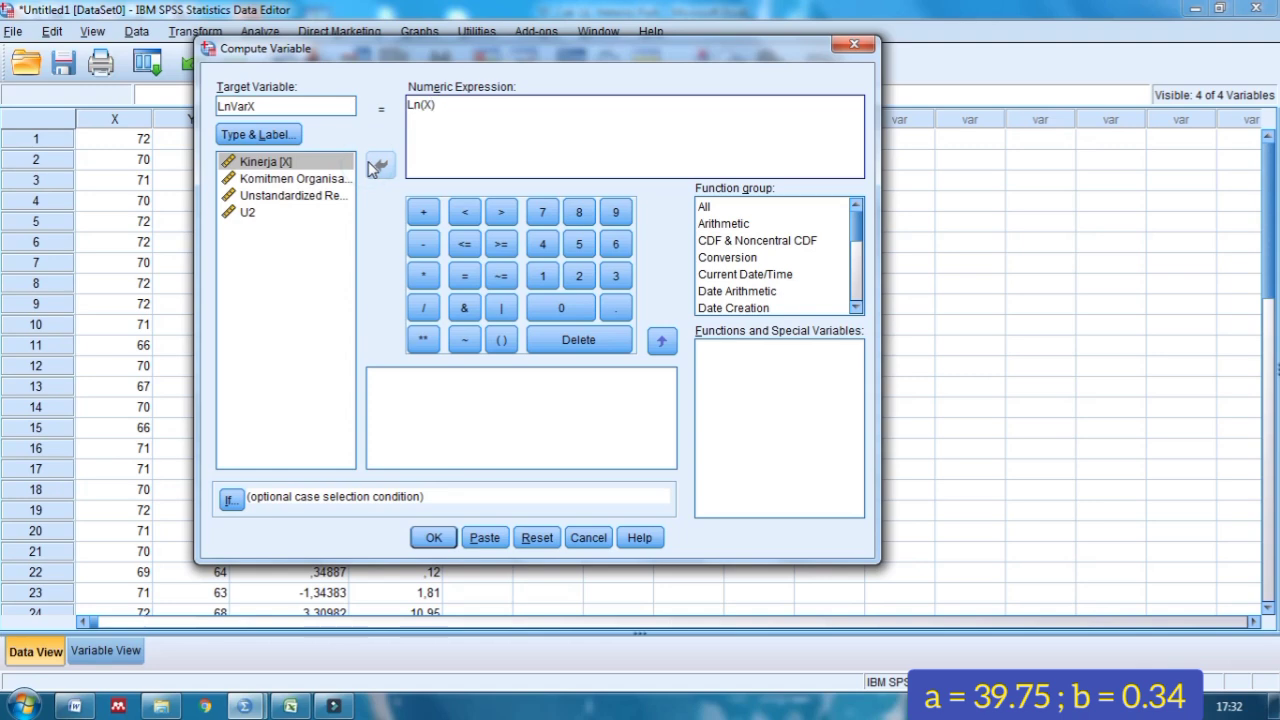
pyautogui.click(440, 544)
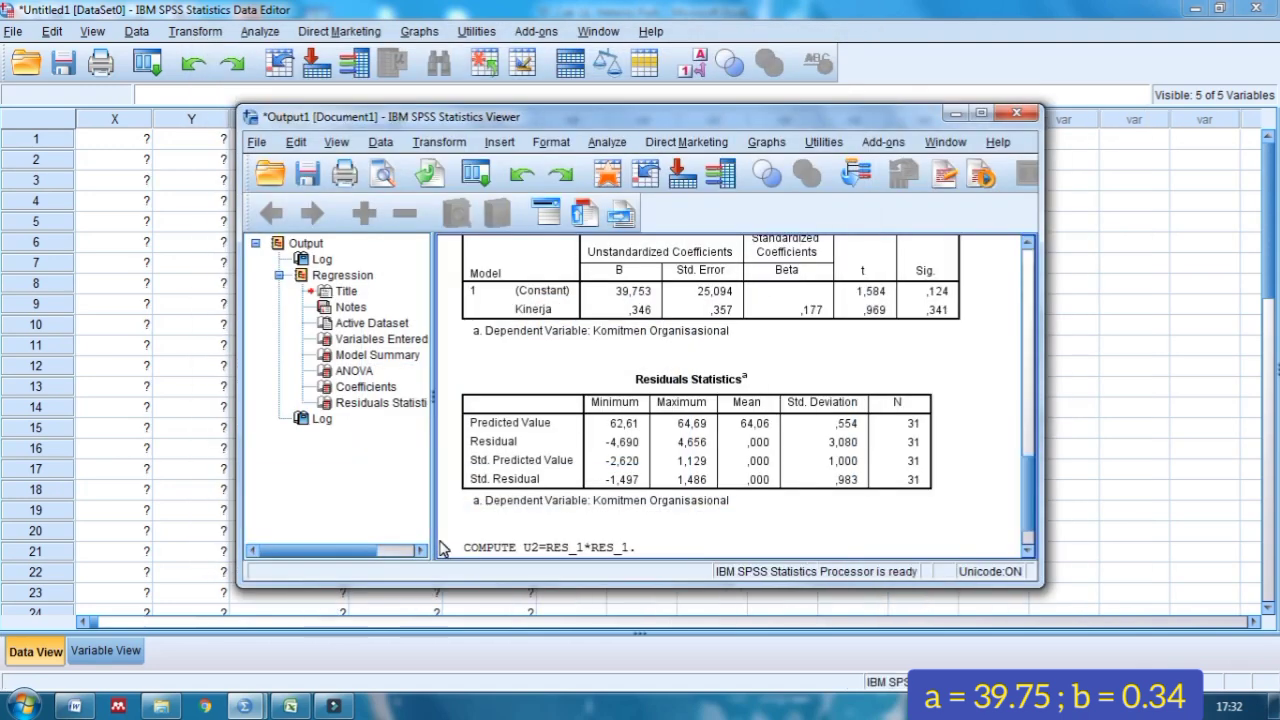
pyautogui.click(955, 116)
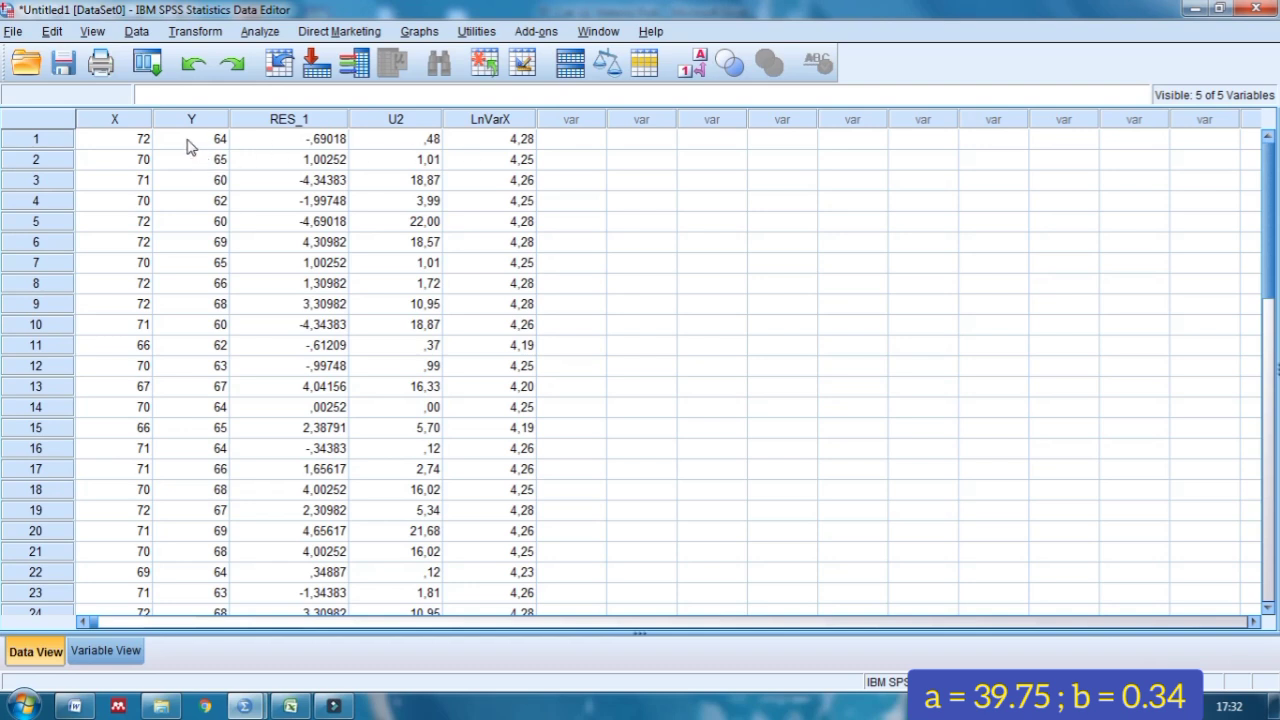
# Compute a new variable LnVarY as Ln(Y) and return to the data.
pyautogui.click(197, 33)
pyautogui.click(207, 58)
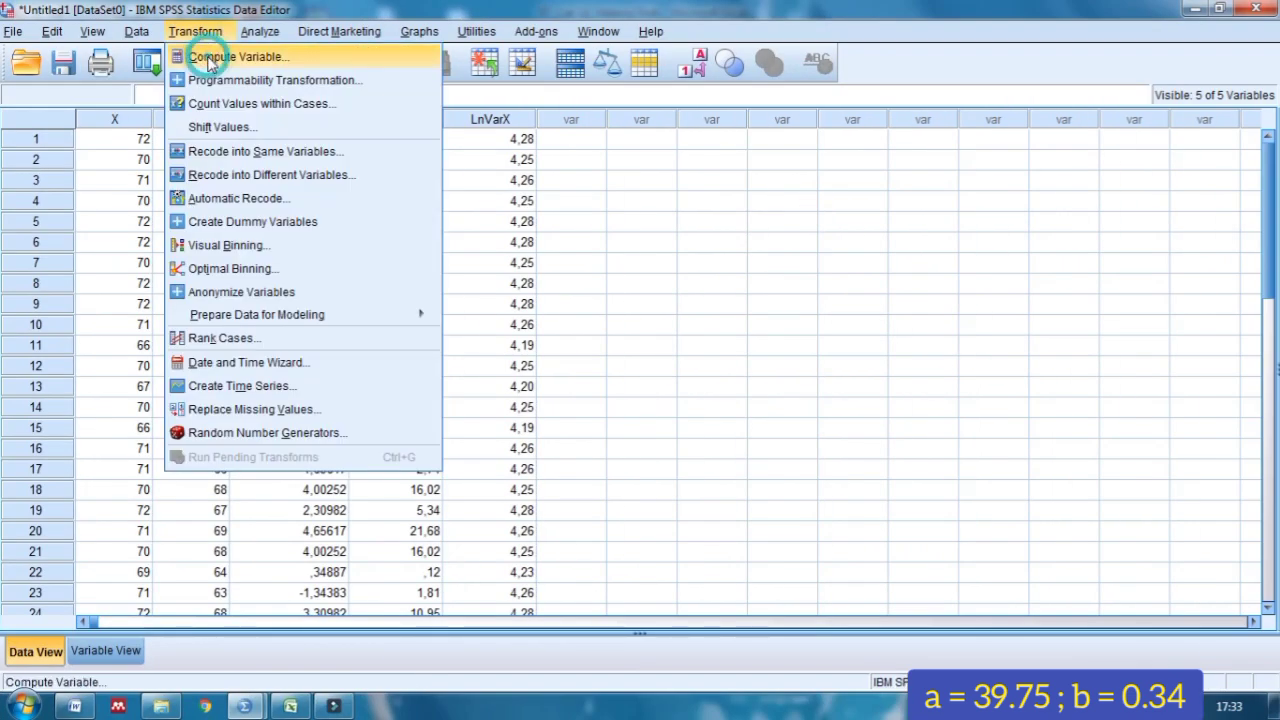
pyautogui.click(260, 105)
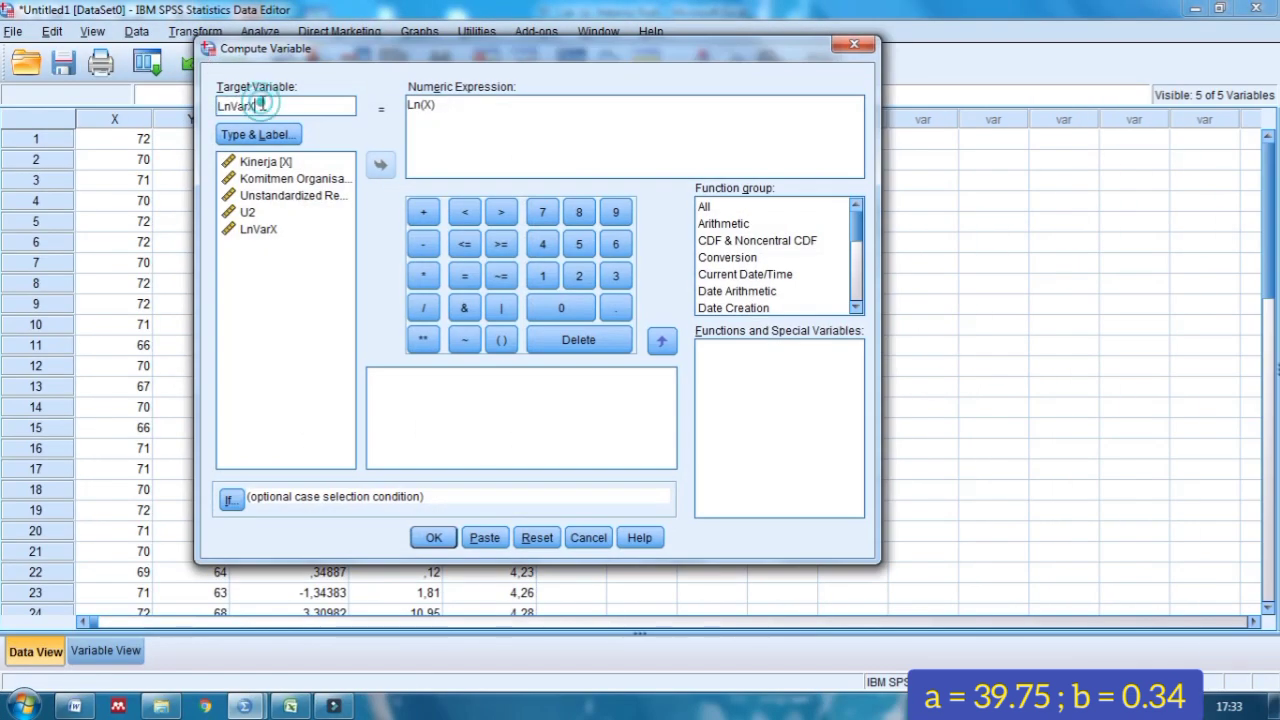
pyautogui.press('BackSpace')
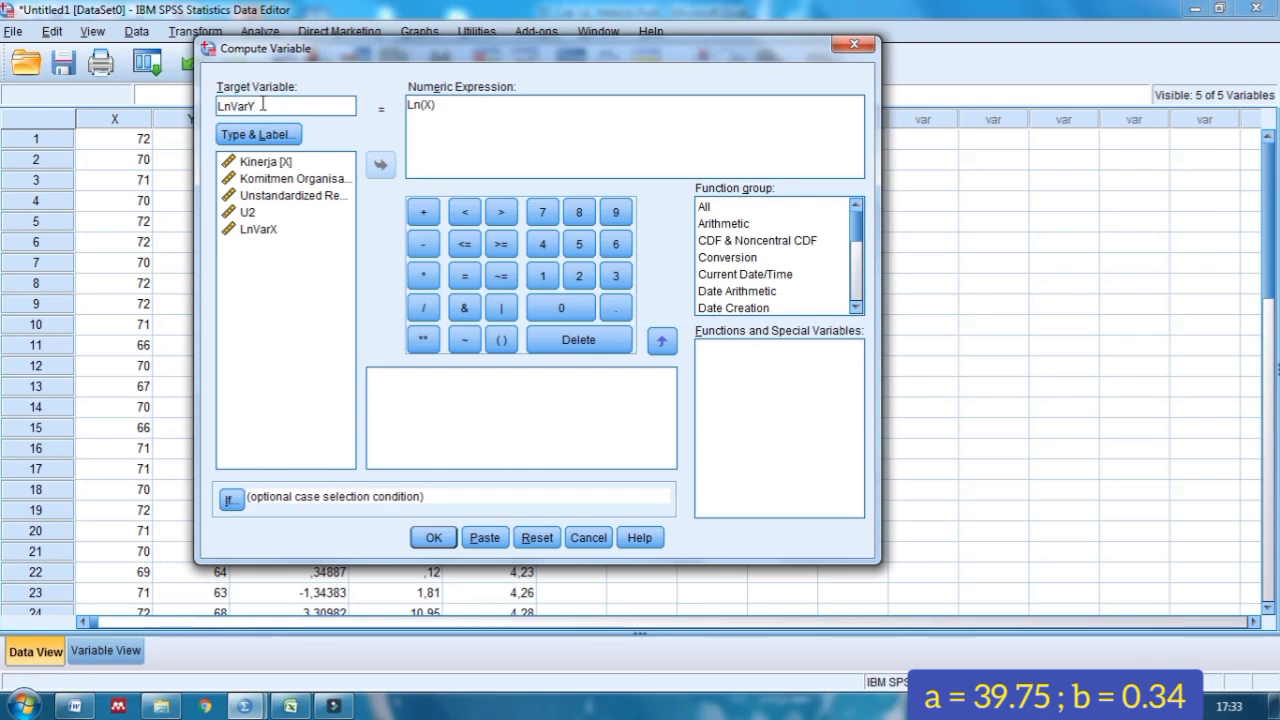
pyautogui.click(449, 107)
pyautogui.press('BackSpace')
pyautogui.press('BackSpace')
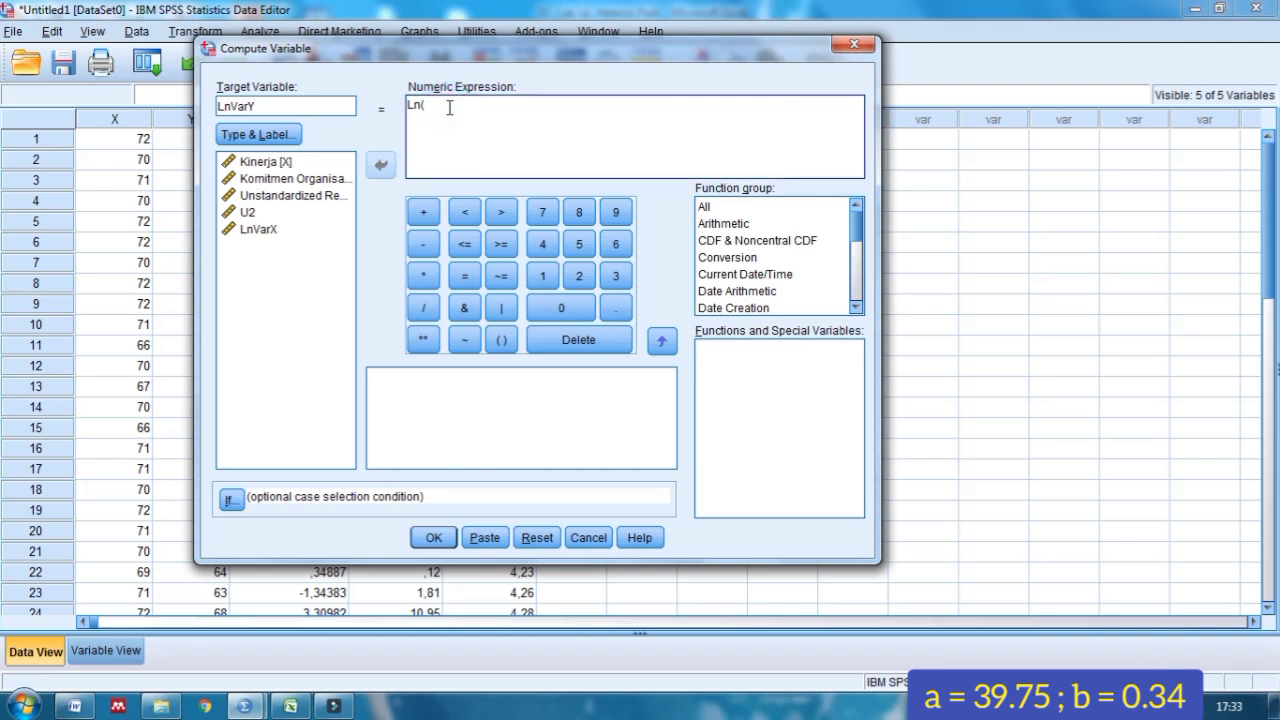
pyautogui.click(268, 180)
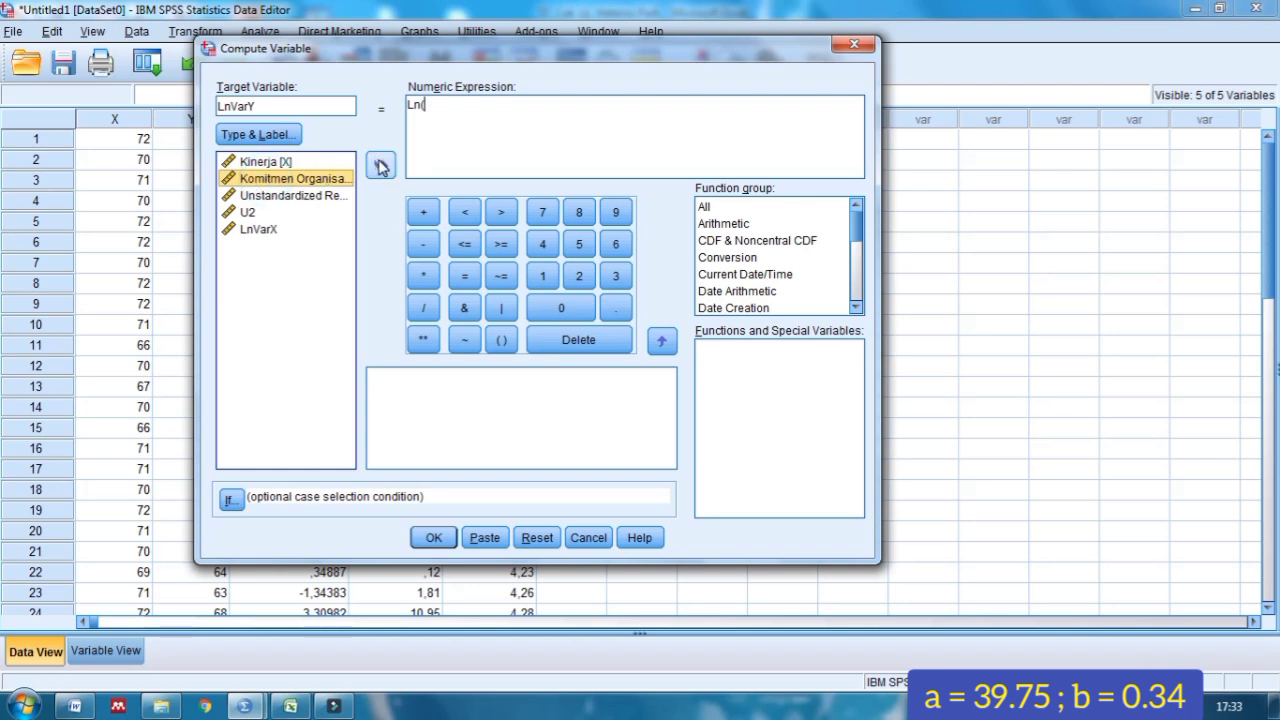
pyautogui.click(381, 167)
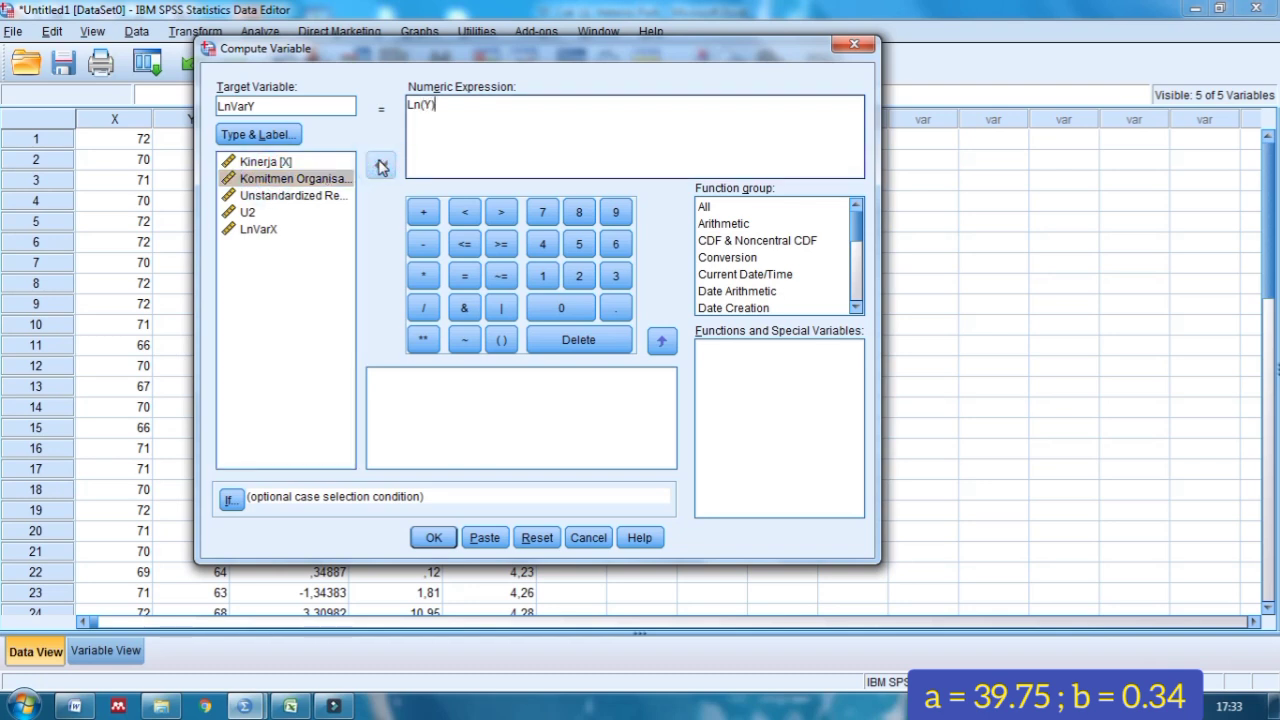
pyautogui.click(430, 538)
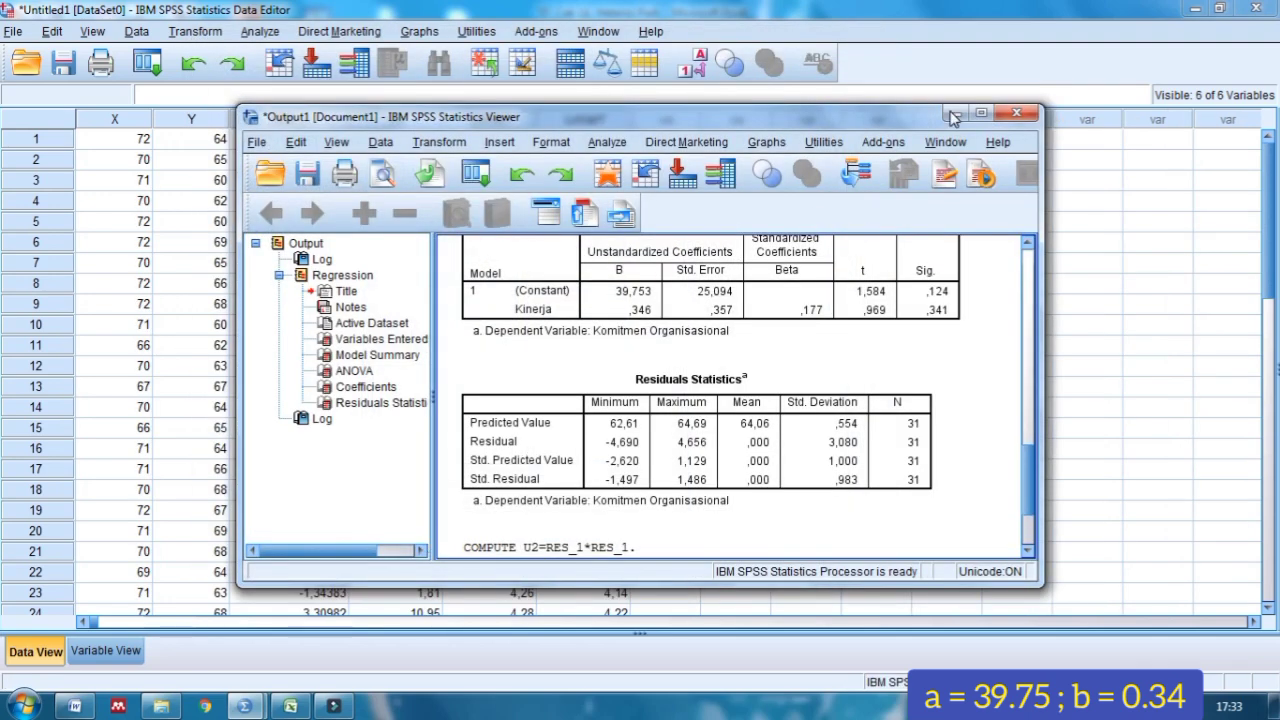
pyautogui.click(952, 116)
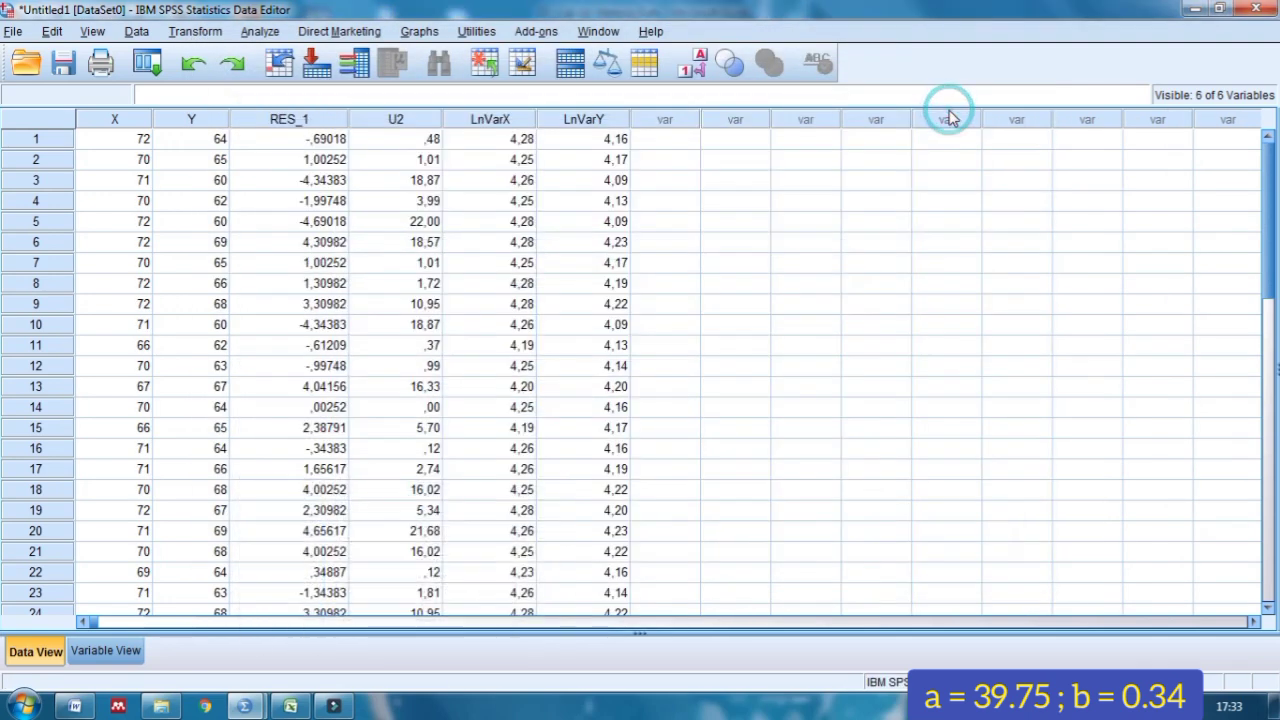
# Begin another variable computation with LnVarU2 as the target variable name.
pyautogui.click(203, 35)
pyautogui.click(215, 58)
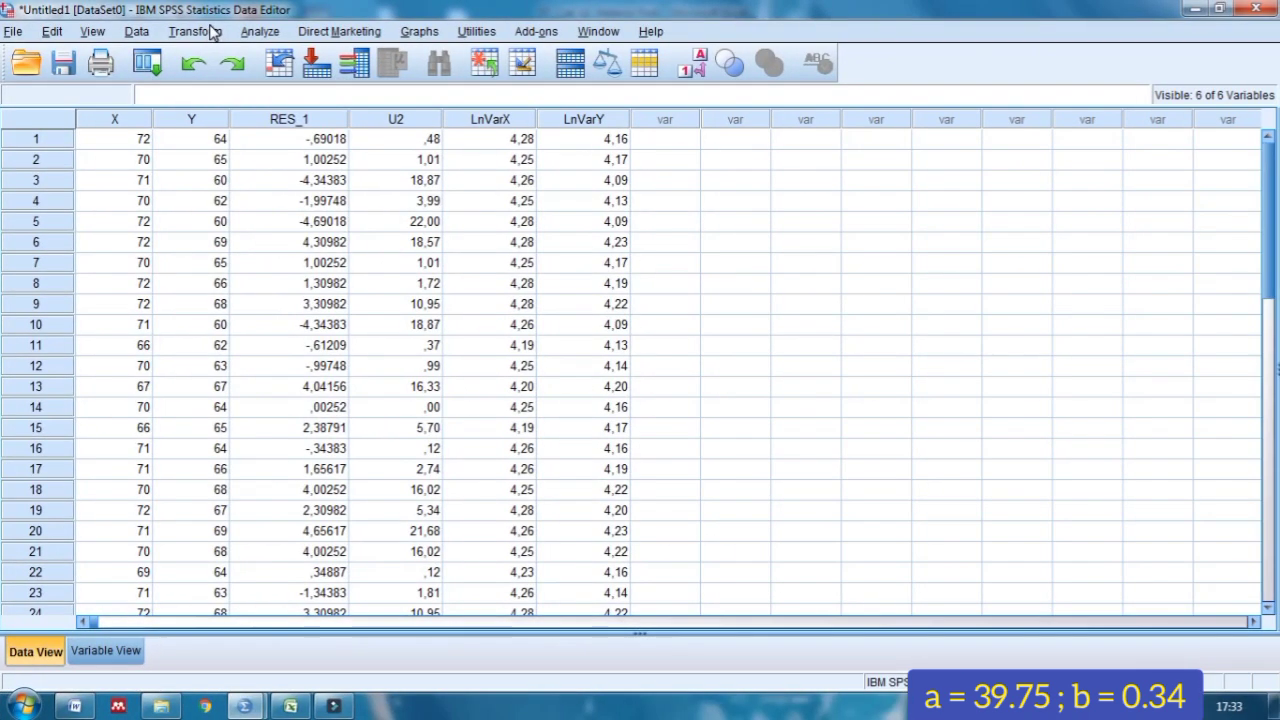
pyautogui.click(213, 33)
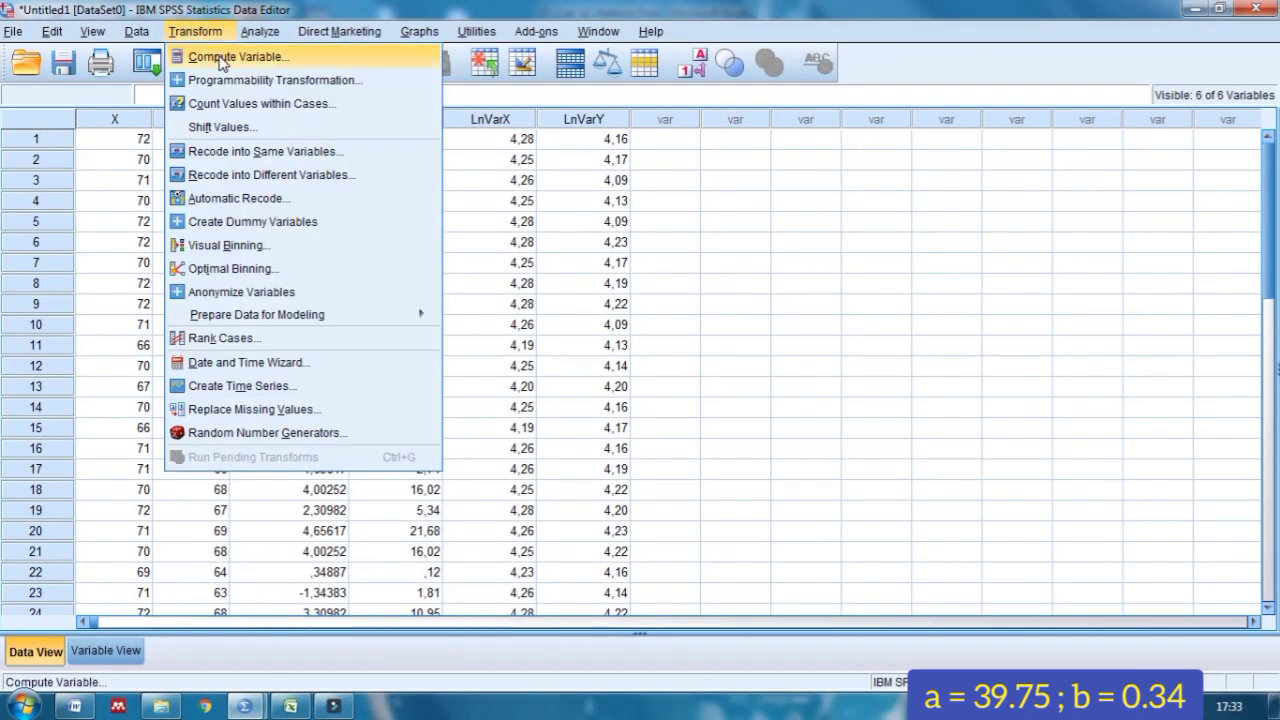
pyautogui.click(222, 58)
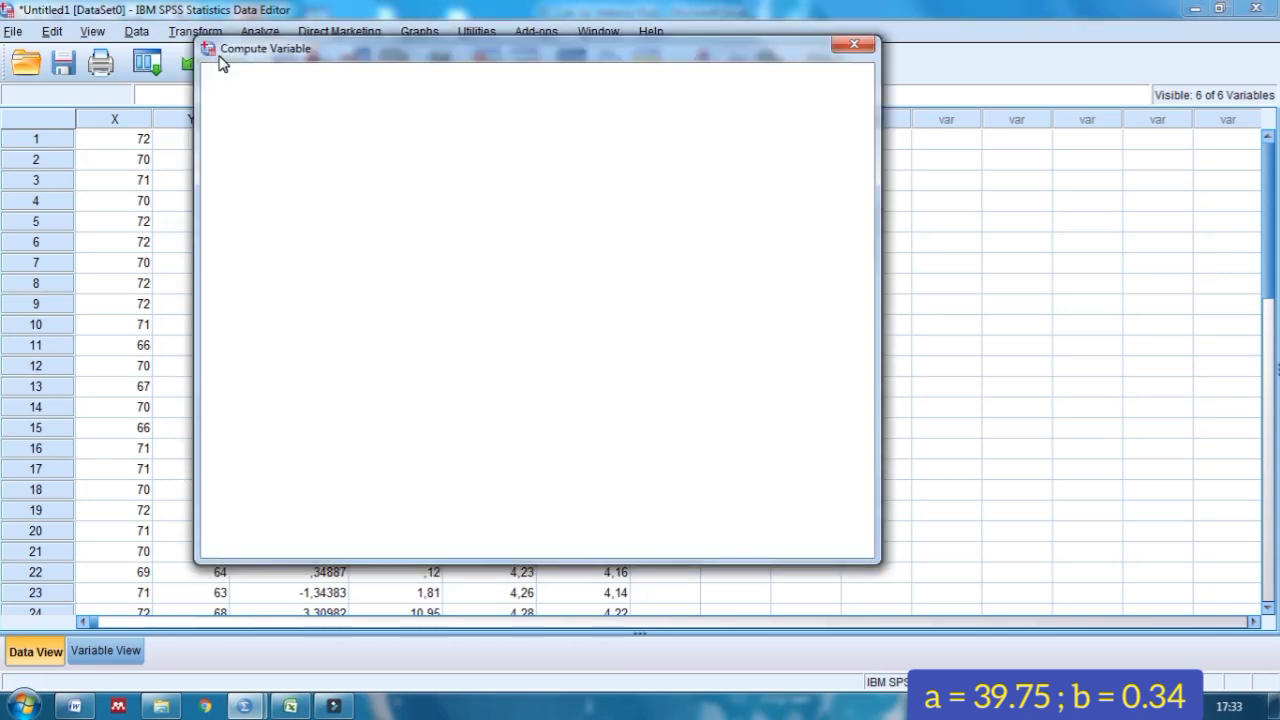
pyautogui.click(265, 108)
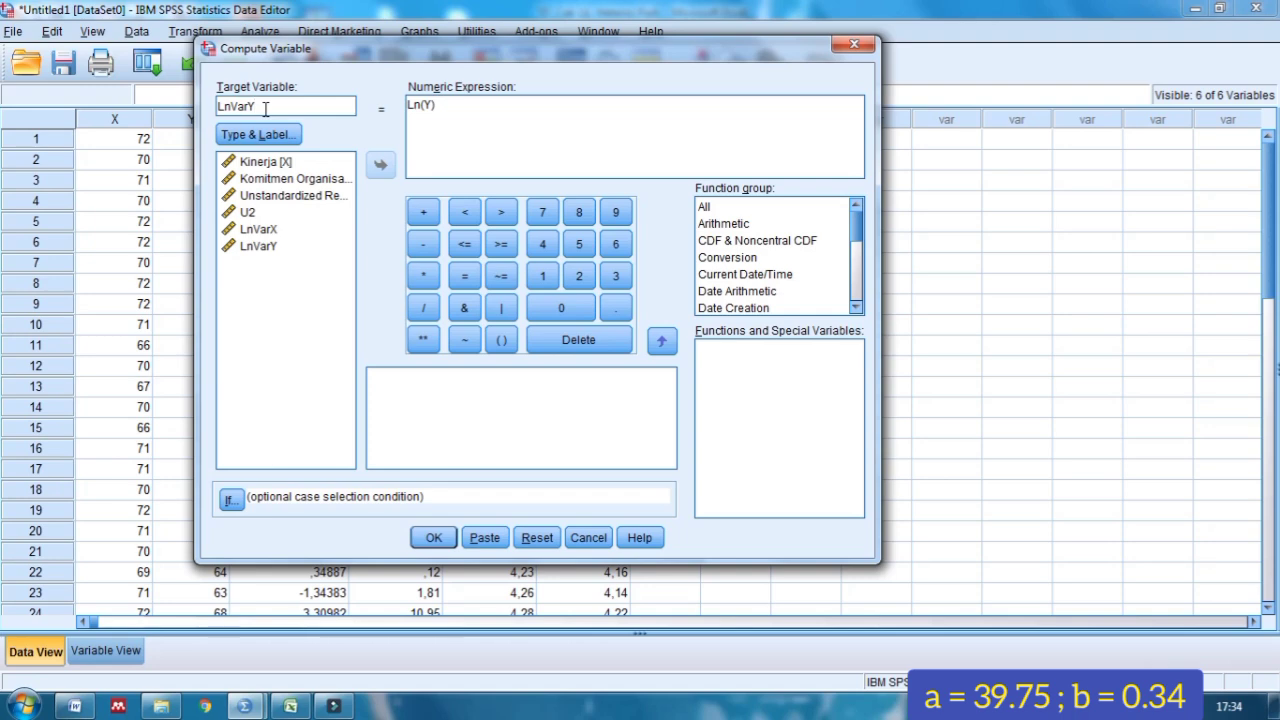
pyautogui.press('BackSpace')
pyautogui.write('U2')
# Replace the numeric expression with Ln(U2), compute the variable and return to the data.
pyautogui.click(450, 110)
pyautogui.press('BackSpace')
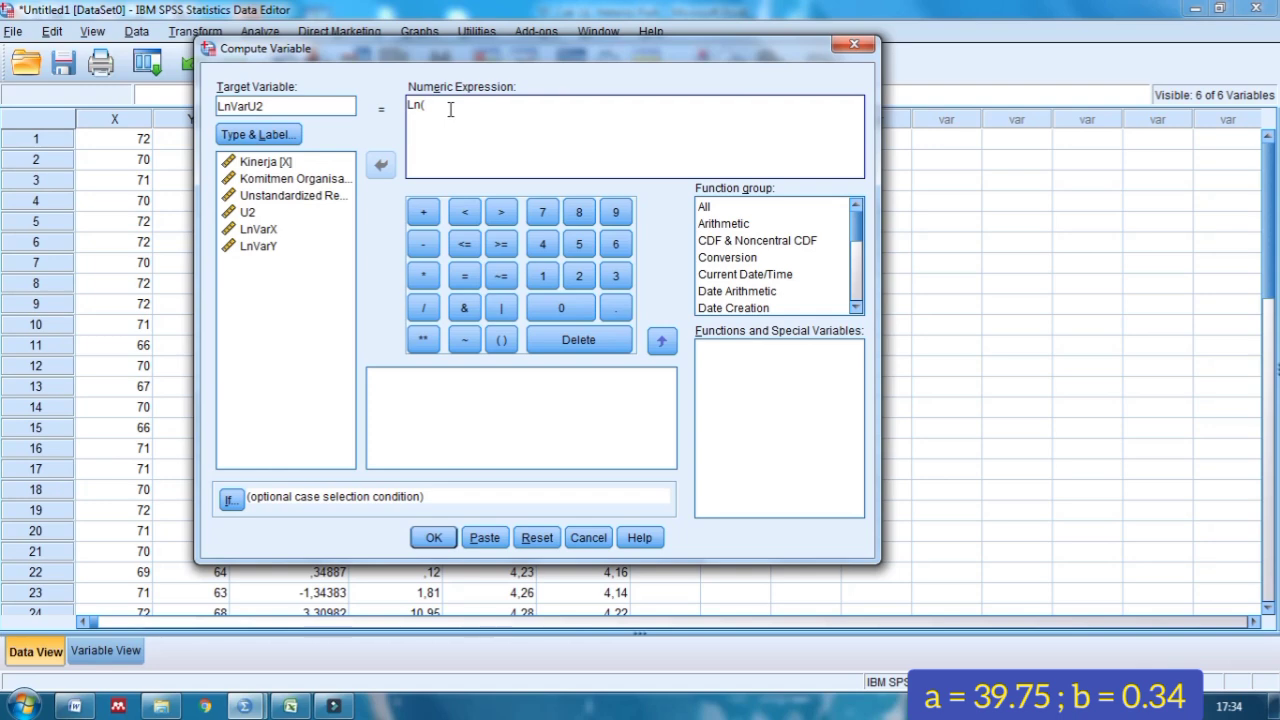
pyautogui.click(246, 213)
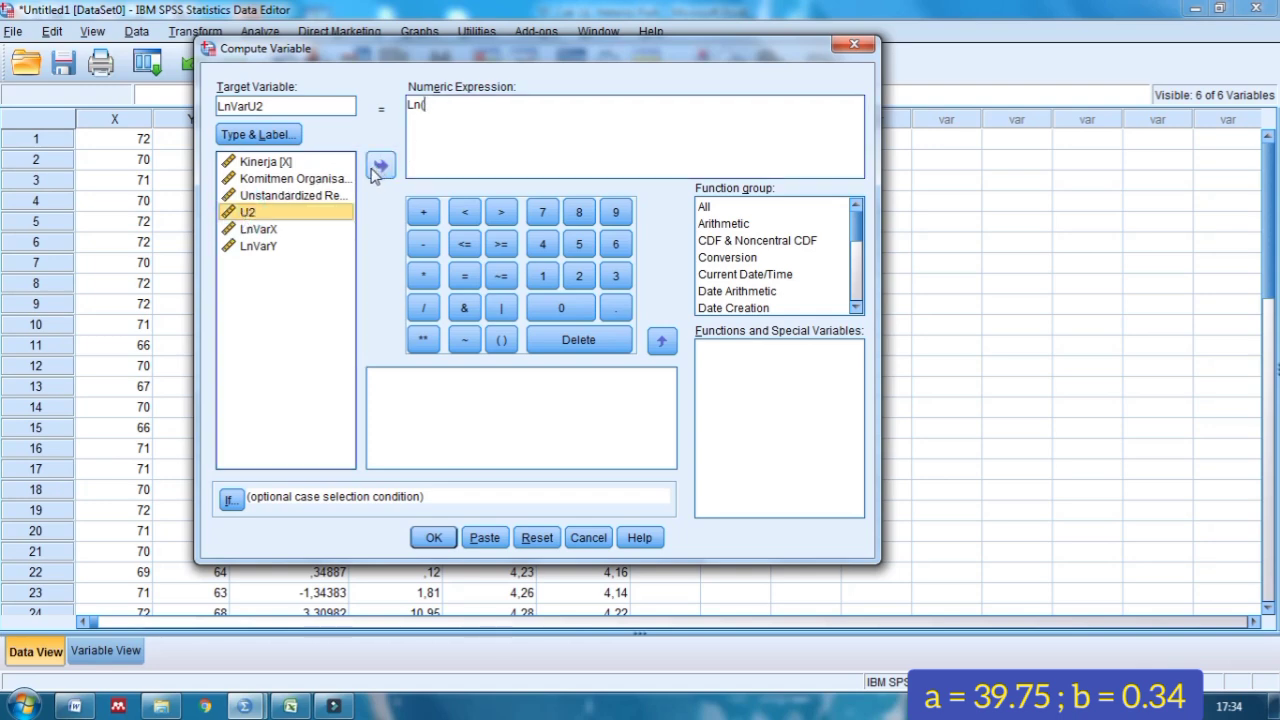
pyautogui.click(379, 168)
pyautogui.write(')')
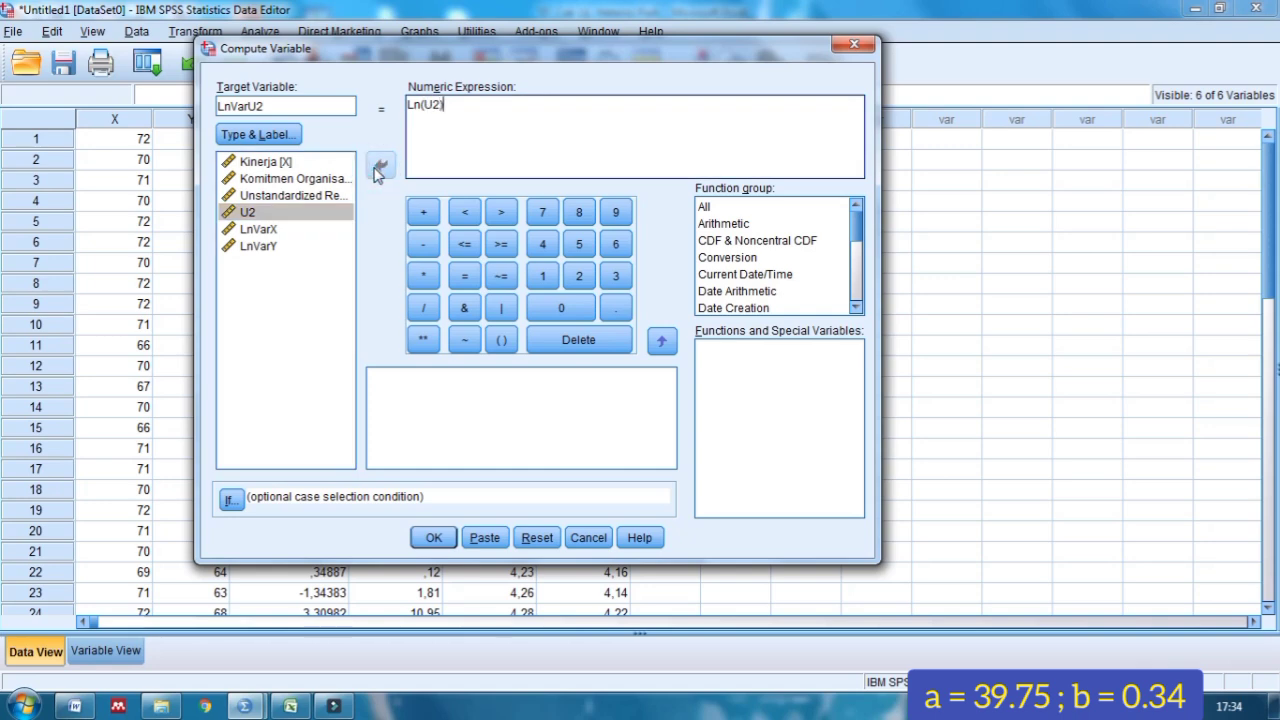
pyautogui.click(433, 539)
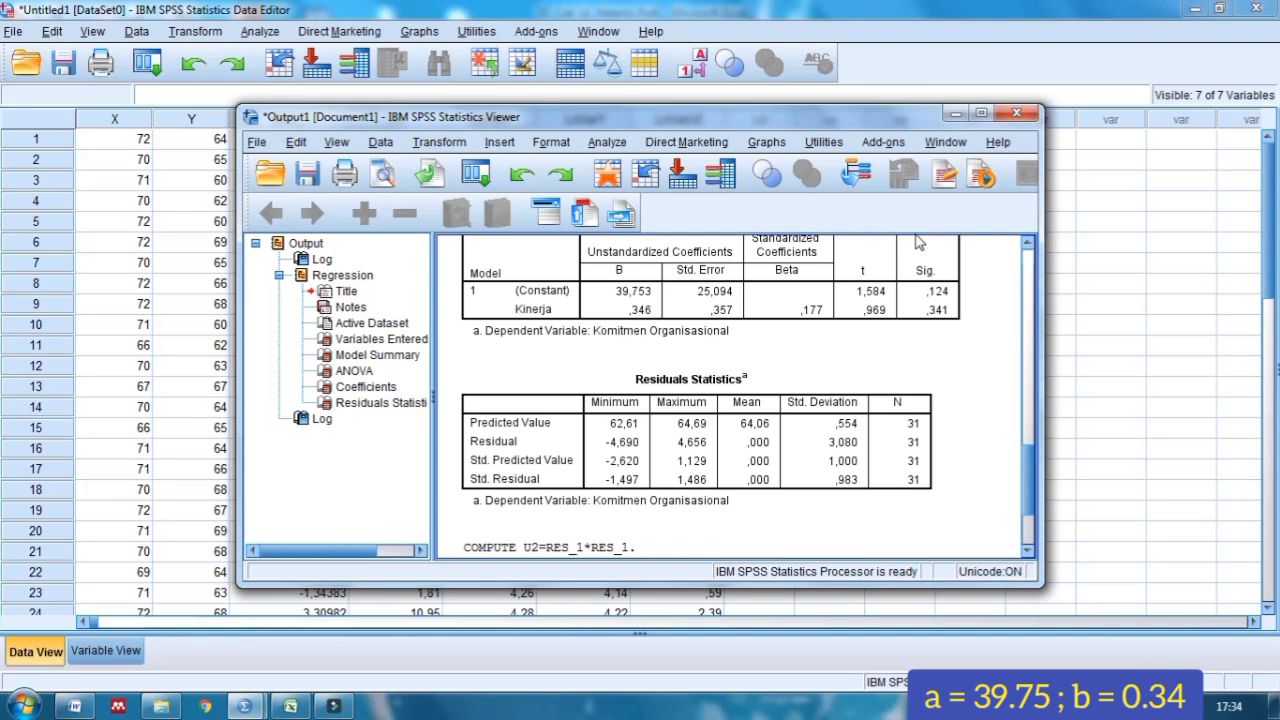
pyautogui.click(953, 114)
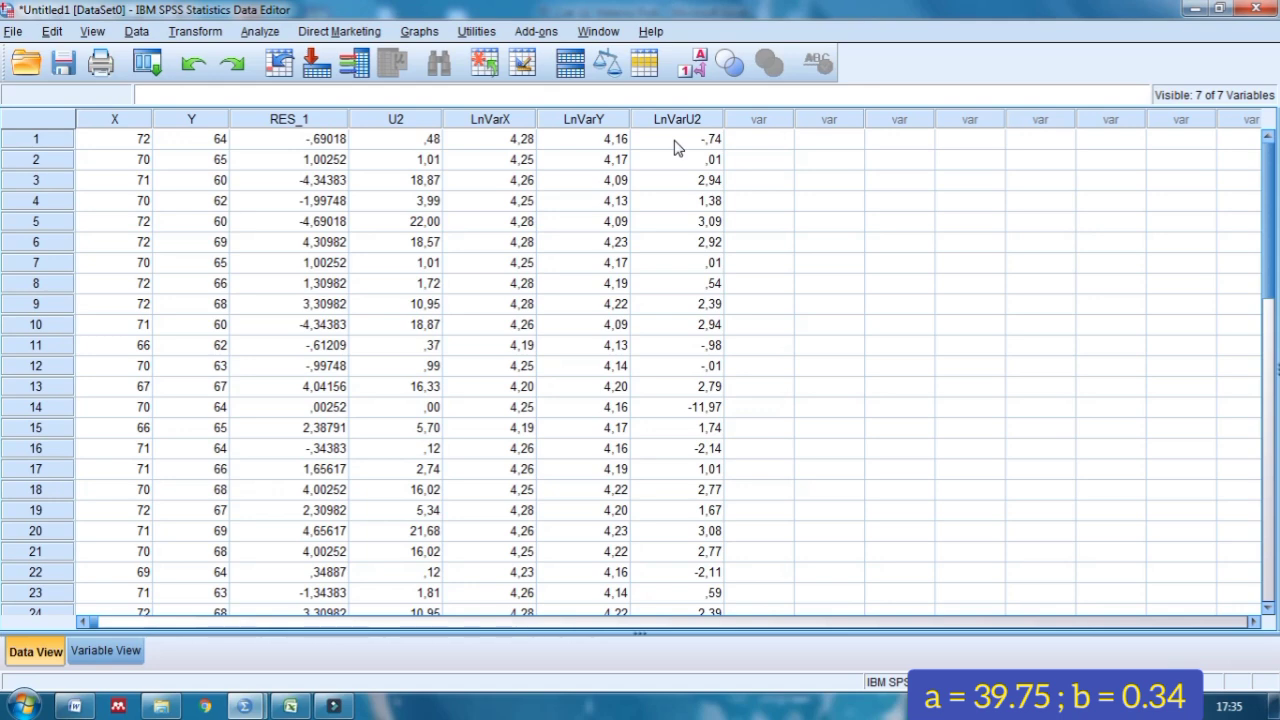
# Reset the linear regression settings and run it with LnVarU2 as the dependent and LnVarX as the independent variable.
pyautogui.click(266, 34)
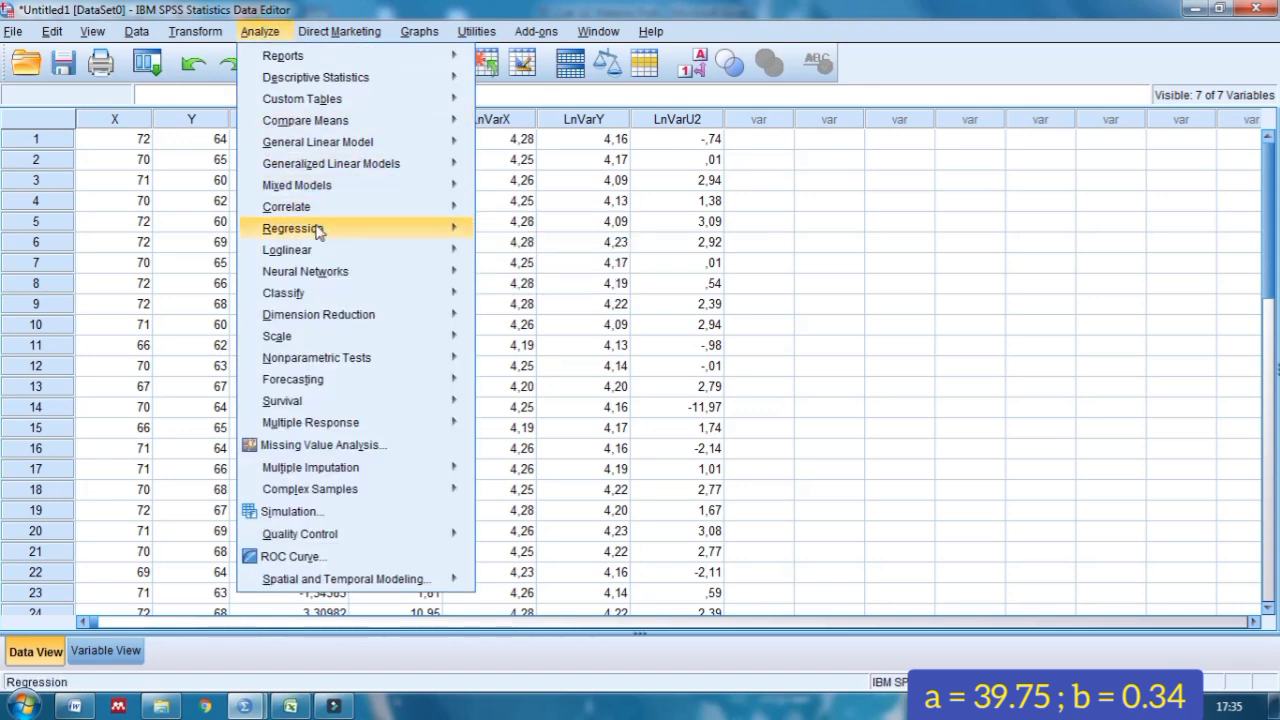
pyautogui.moveTo(449, 230)
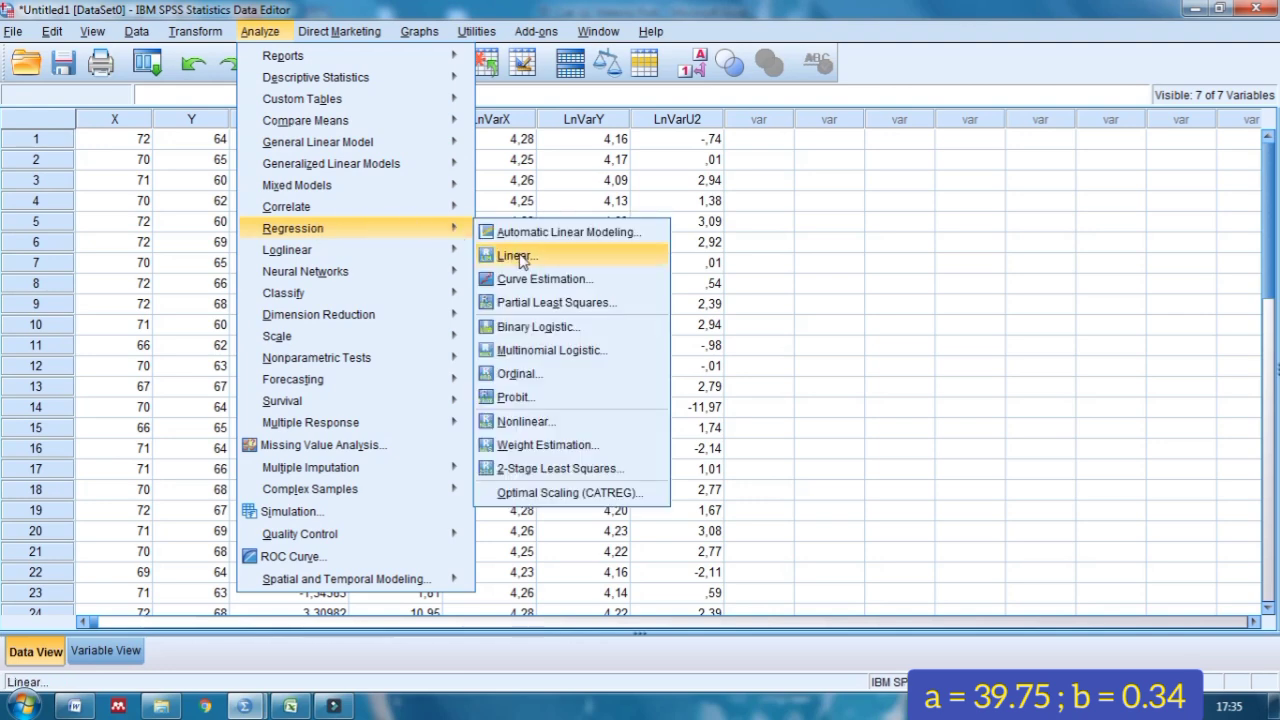
pyautogui.click(519, 257)
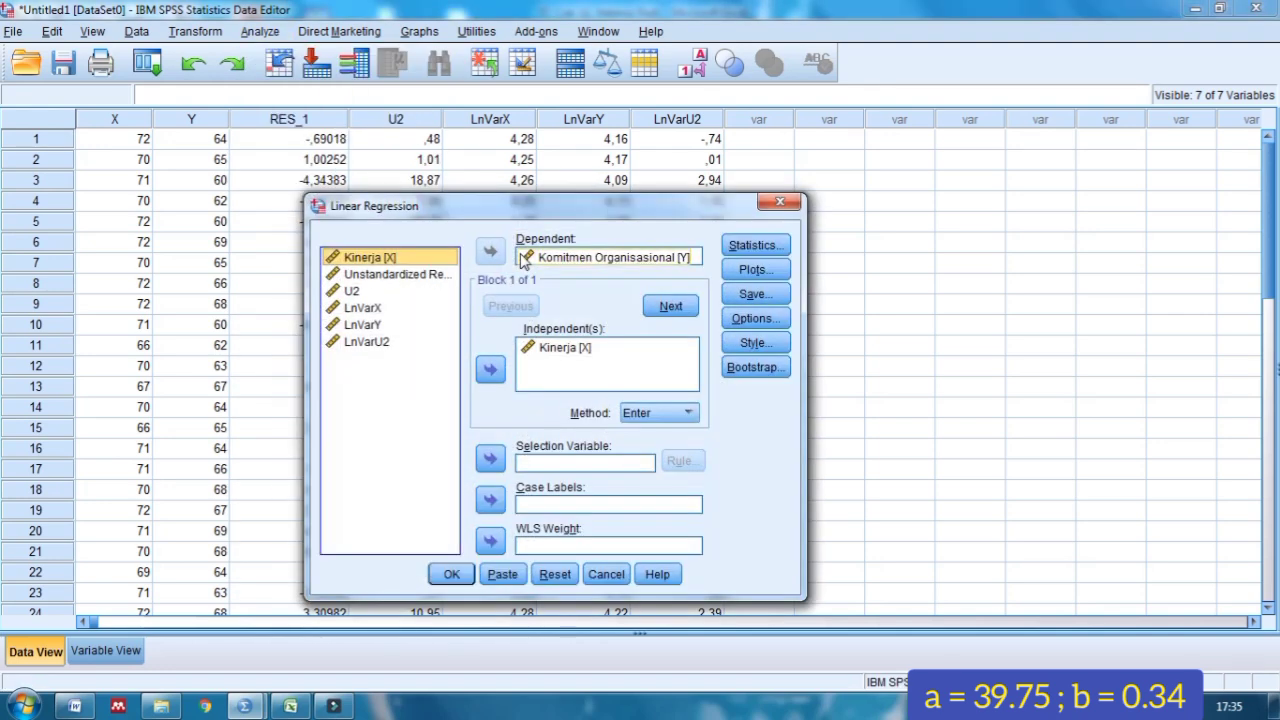
pyautogui.click(546, 578)
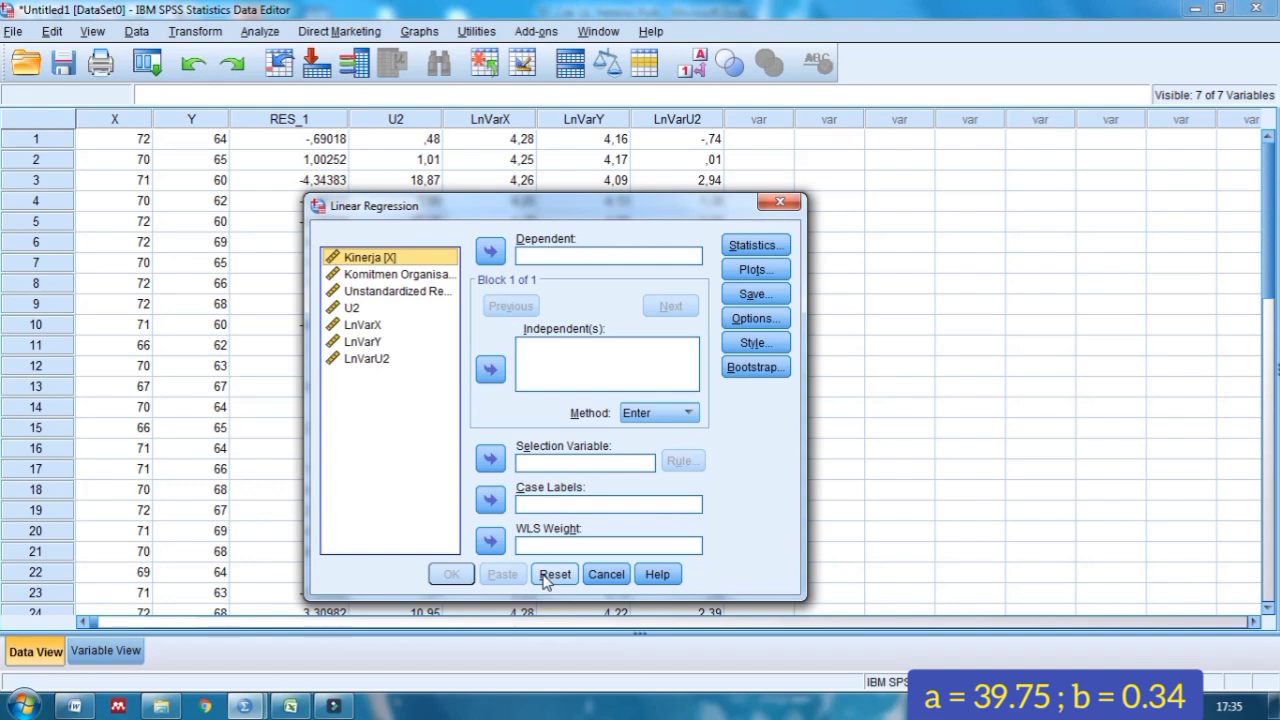
pyautogui.click(365, 327)
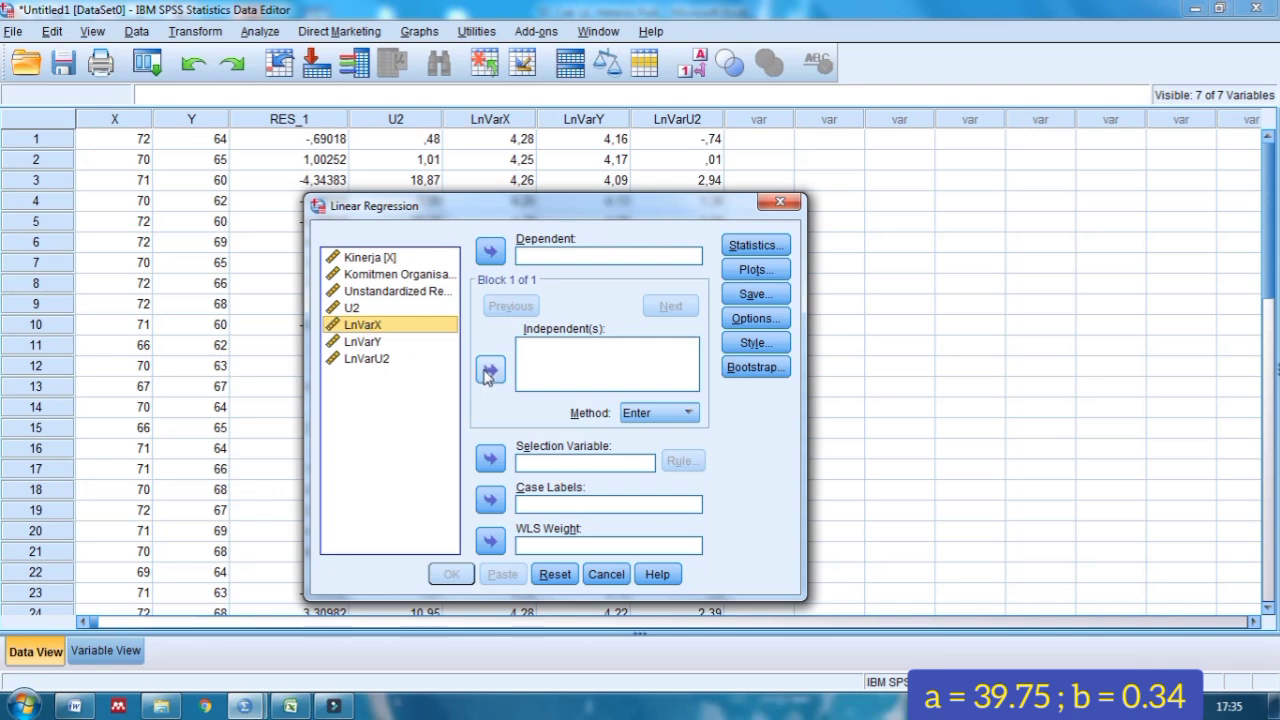
pyautogui.click(489, 371)
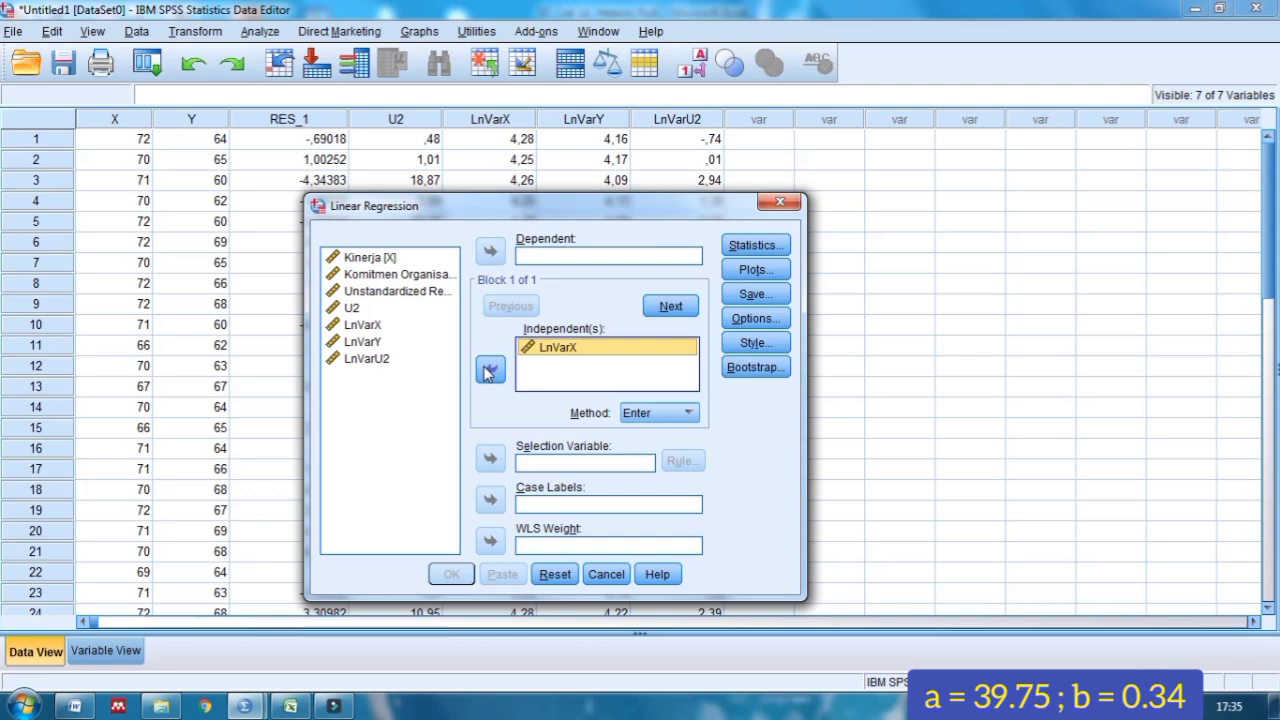
pyautogui.click(360, 363)
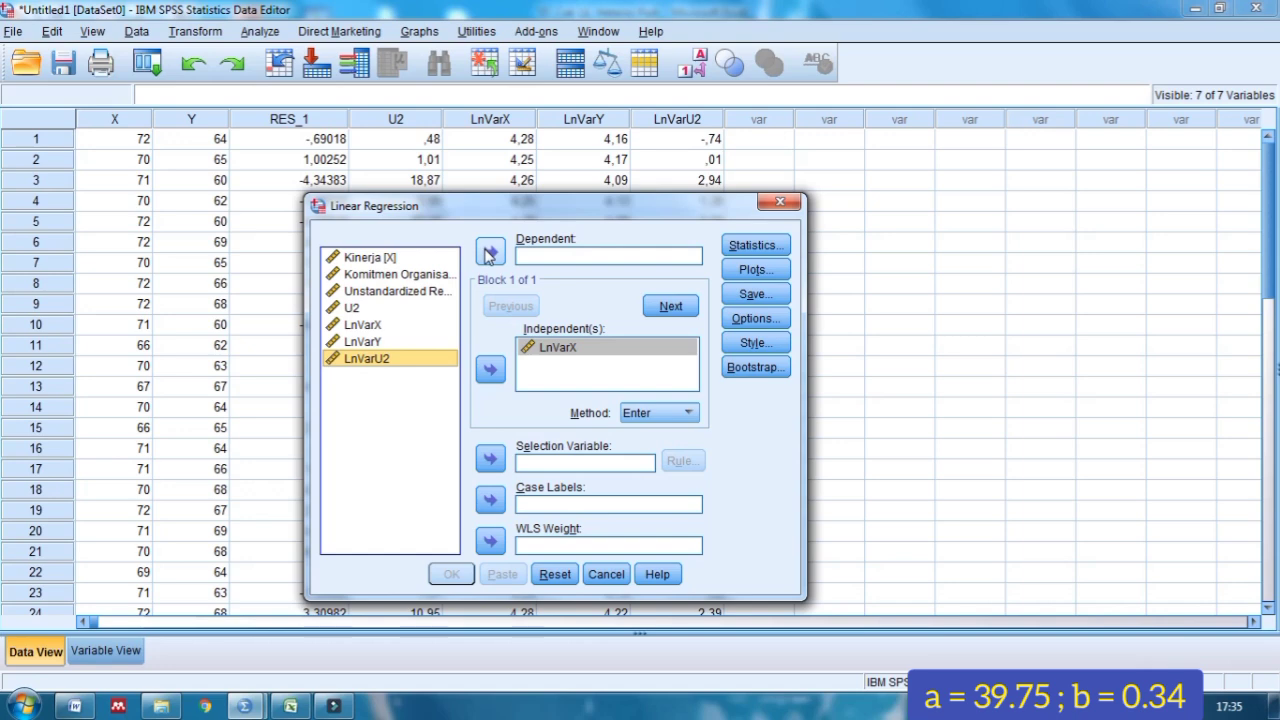
pyautogui.click(489, 253)
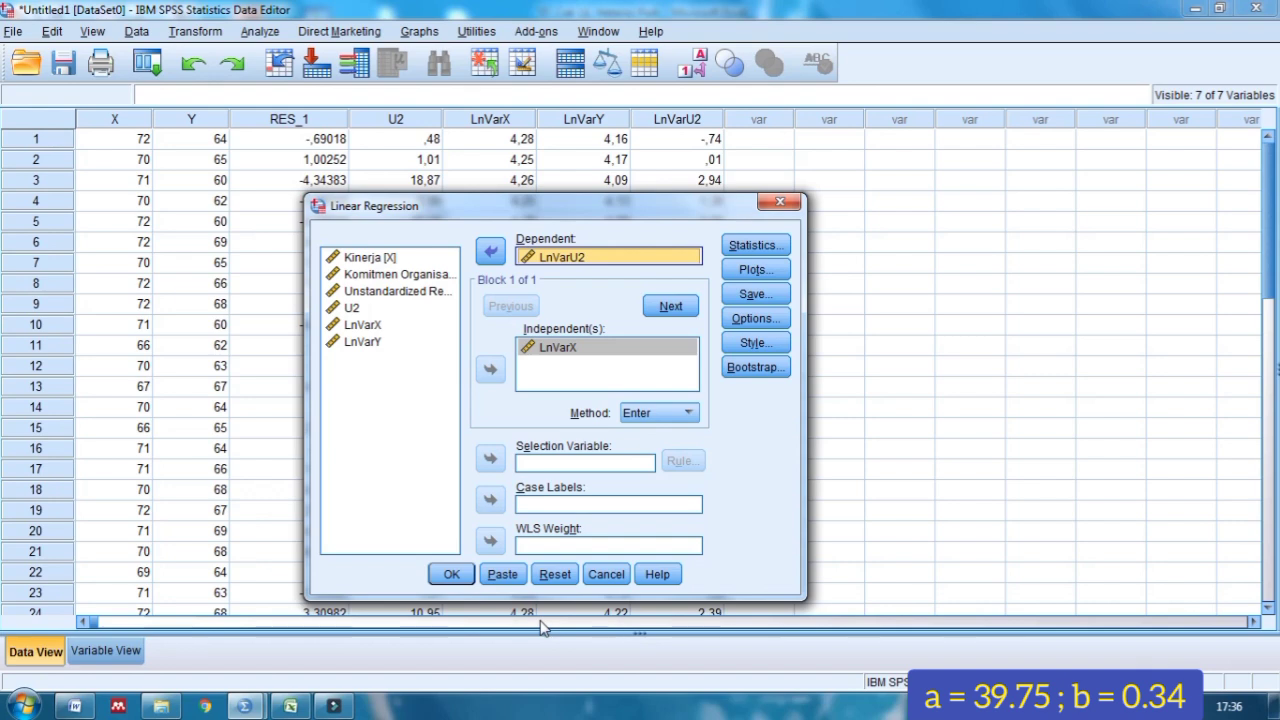
pyautogui.click(450, 574)
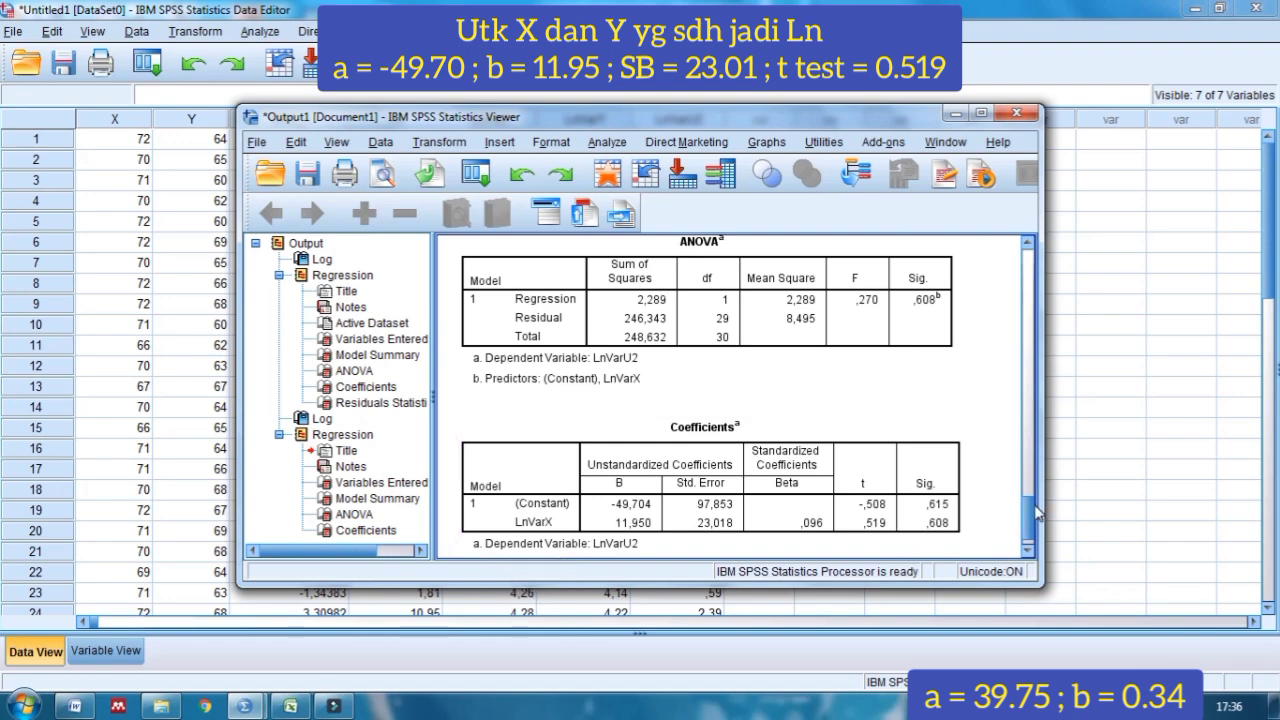
# Copy the Coefficients table of the LnVarU2 regression from the output and switch to the Word document.
pyautogui.moveTo(1035, 511); pyautogui.dragTo(1035, 532)
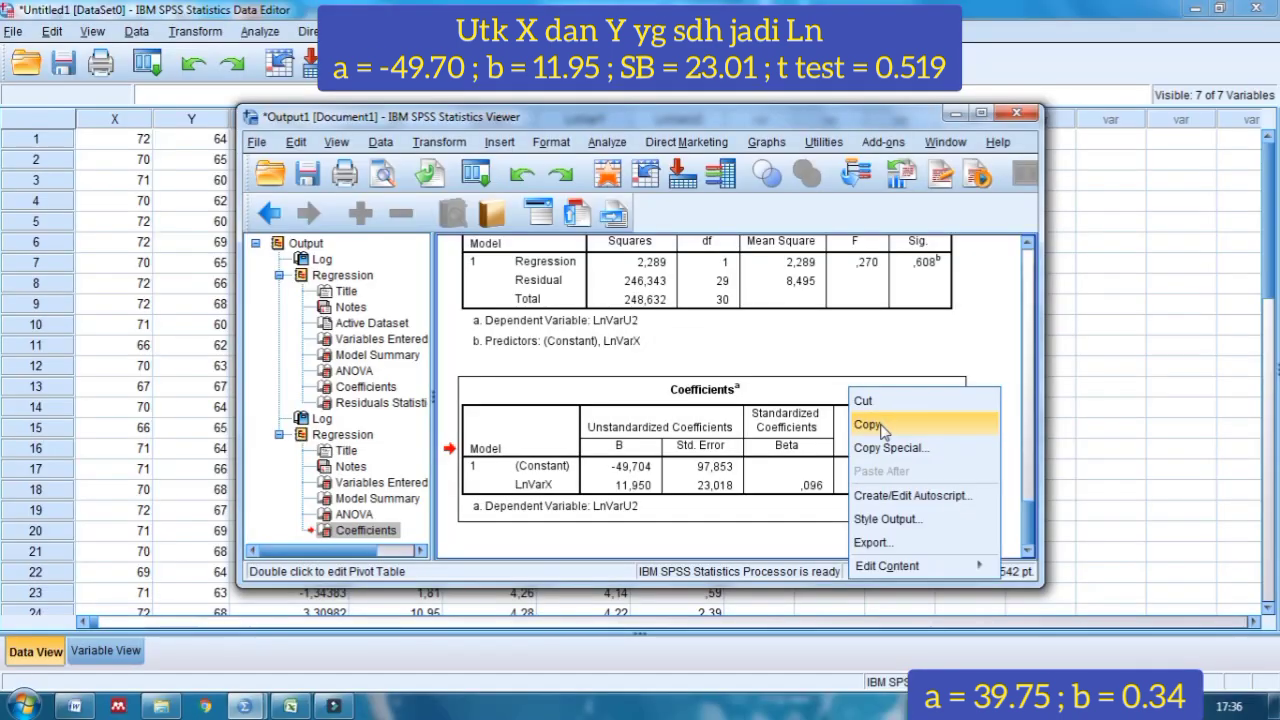
pyautogui.click(866, 346)
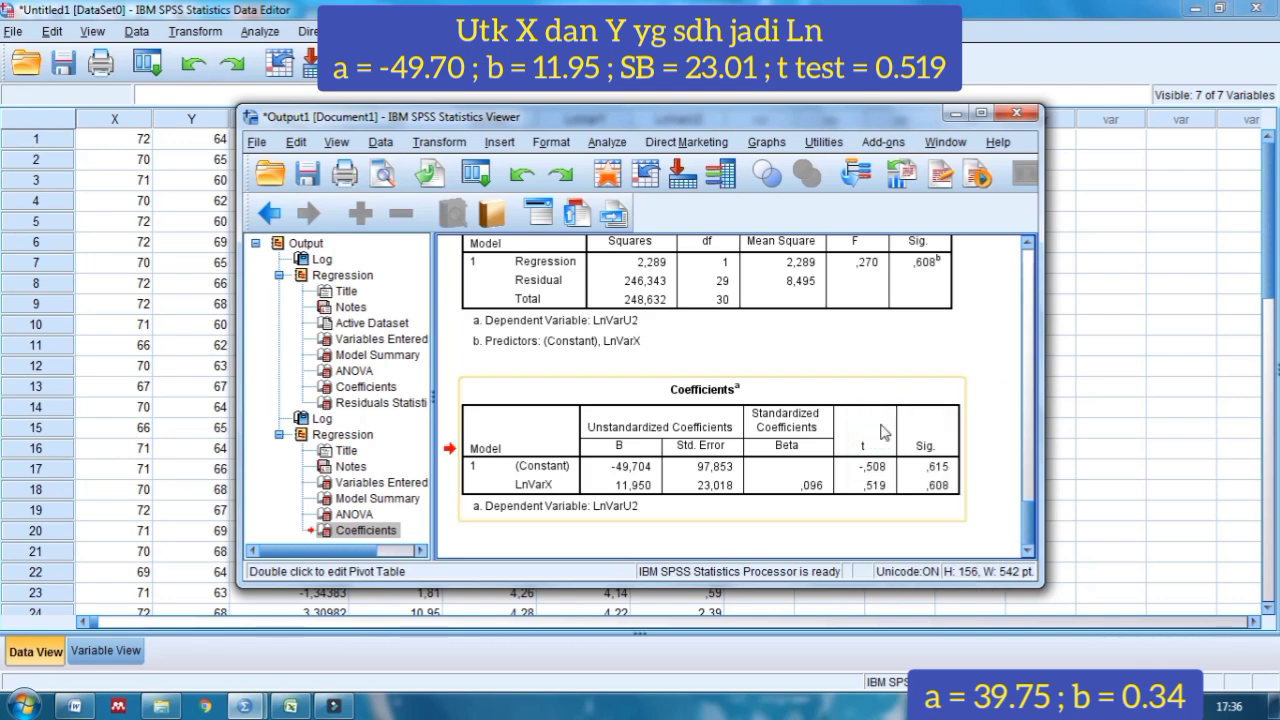
pyautogui.click(75, 706)
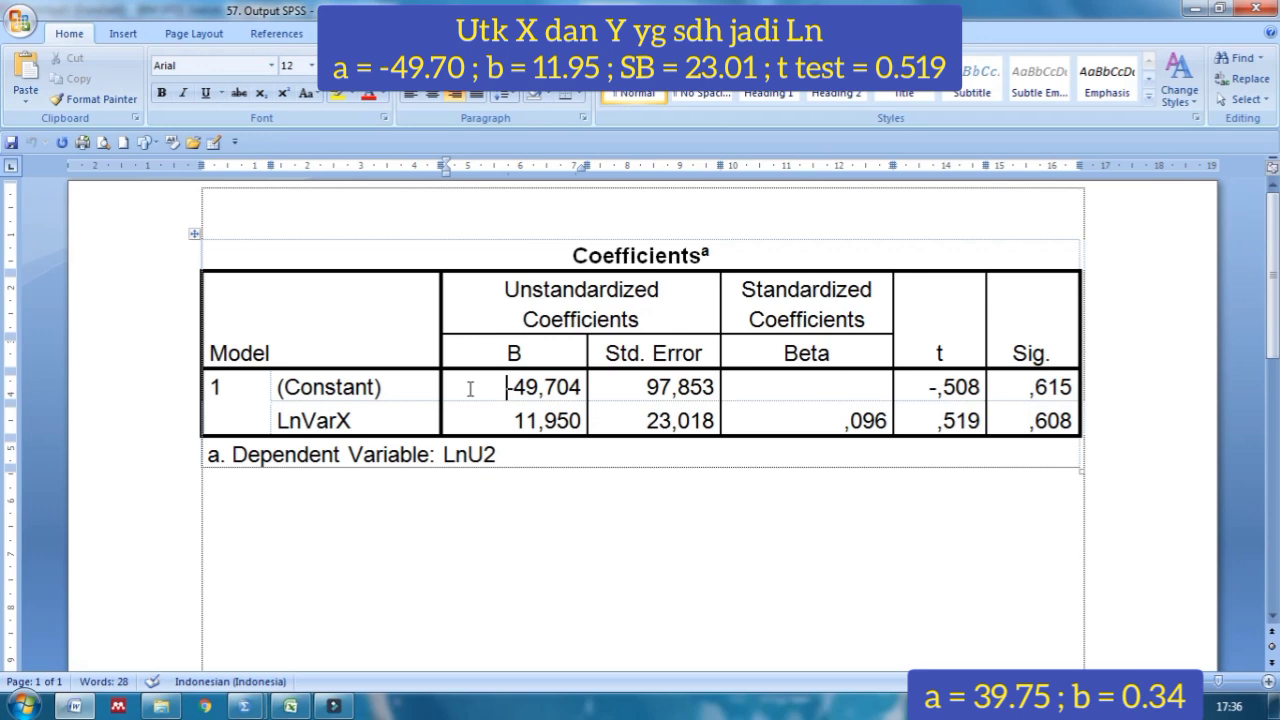
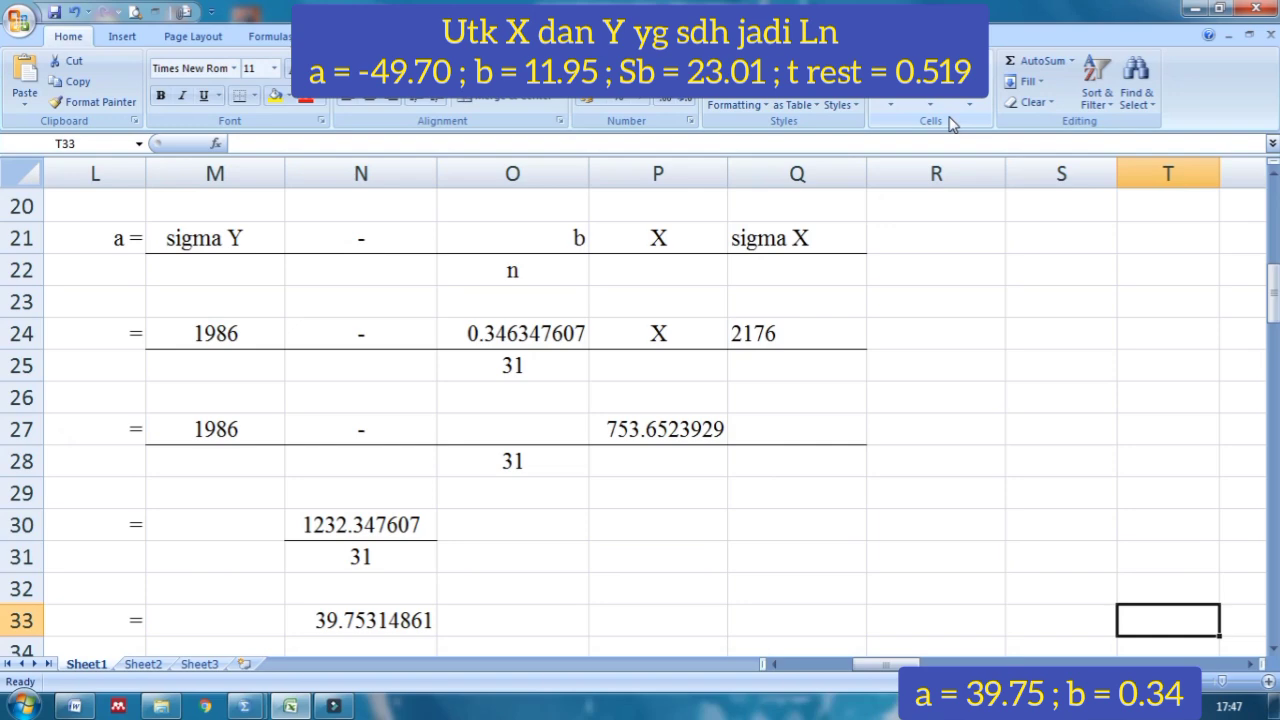
# In the Excel worksheet, go to cell X4 and examine the formula for a in the Y Pred table.
pyautogui.press('Up')
pyautogui.press('Up')
pyautogui.press('Up')
pyautogui.press('Up')
pyautogui.press('Up')
pyautogui.press('Up')
pyautogui.press('Up')
pyautogui.press('Up')
pyautogui.press('Up')
pyautogui.press('Up')
pyautogui.press('Up')
pyautogui.press('Up')
pyautogui.press('Up')
pyautogui.press('Up')
pyautogui.press('Up')
pyautogui.press('Up')
pyautogui.press('Up')
pyautogui.press('Up')
pyautogui.press('Right')
pyautogui.press('Right')
pyautogui.press('Right')
pyautogui.press('Right')
pyautogui.press('Right')
pyautogui.press('Right')
pyautogui.press('Right')
pyautogui.press('Right')
pyautogui.press('Right')
pyautogui.press('Right')
pyautogui.press('Right')
pyautogui.press('Right')
pyautogui.press('Right')
pyautogui.press('Right')
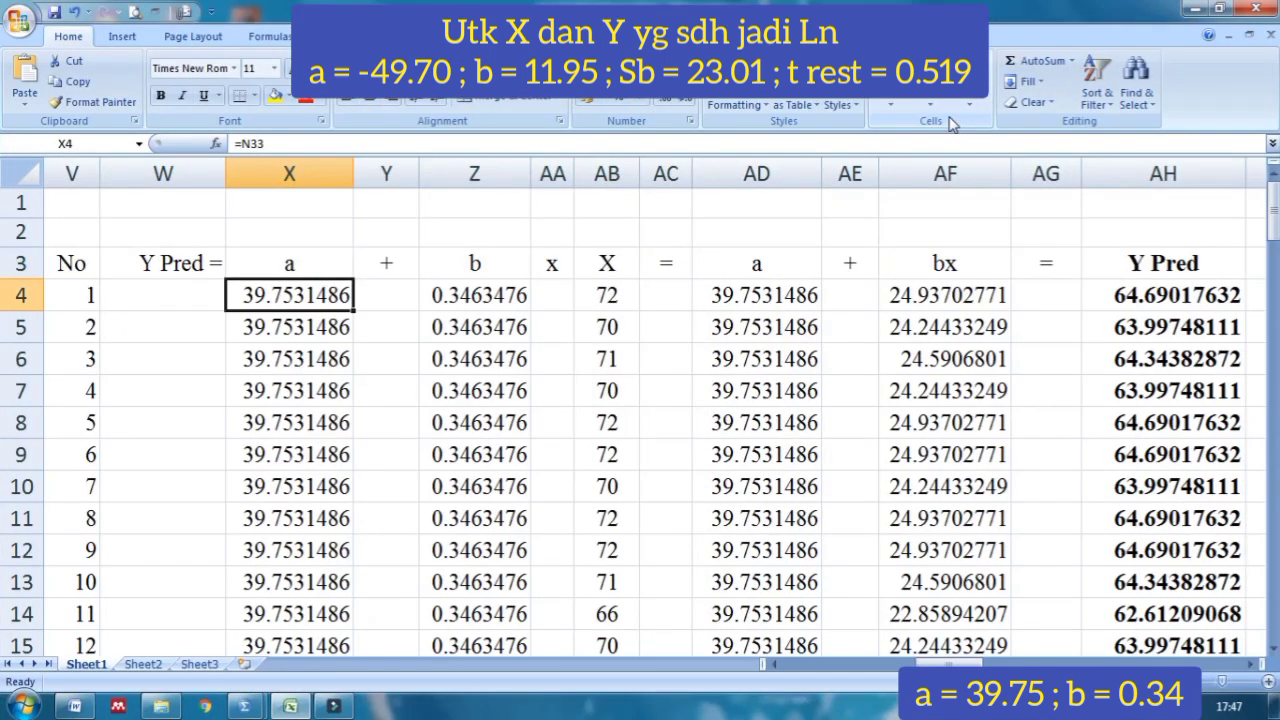
# Examine the first data row of the Y Pred table, covering the b, X, a and bx cells.
pyautogui.press('Right')
pyautogui.press('Right')
pyautogui.press('Right')
pyautogui.press('Right')
pyautogui.press('Right')
pyautogui.press('Right')
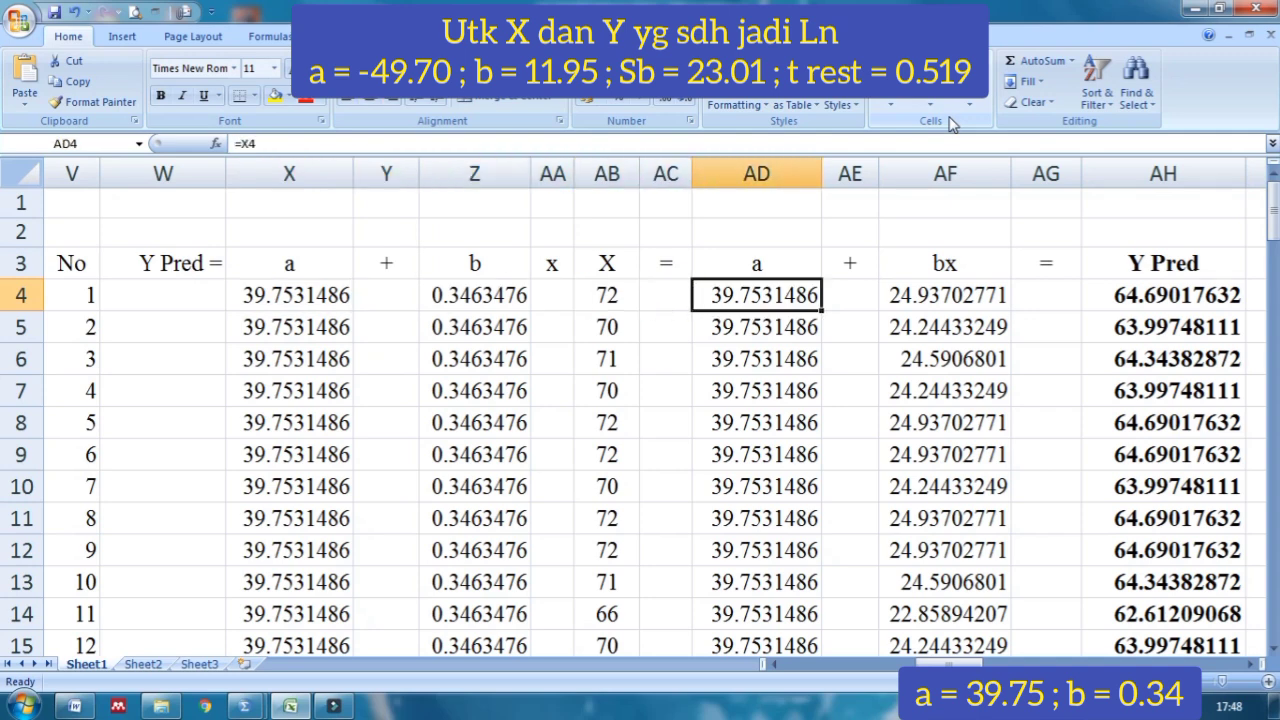
pyautogui.press('Left')
pyautogui.press('Left')
pyautogui.press('Left')
pyautogui.press('Left')
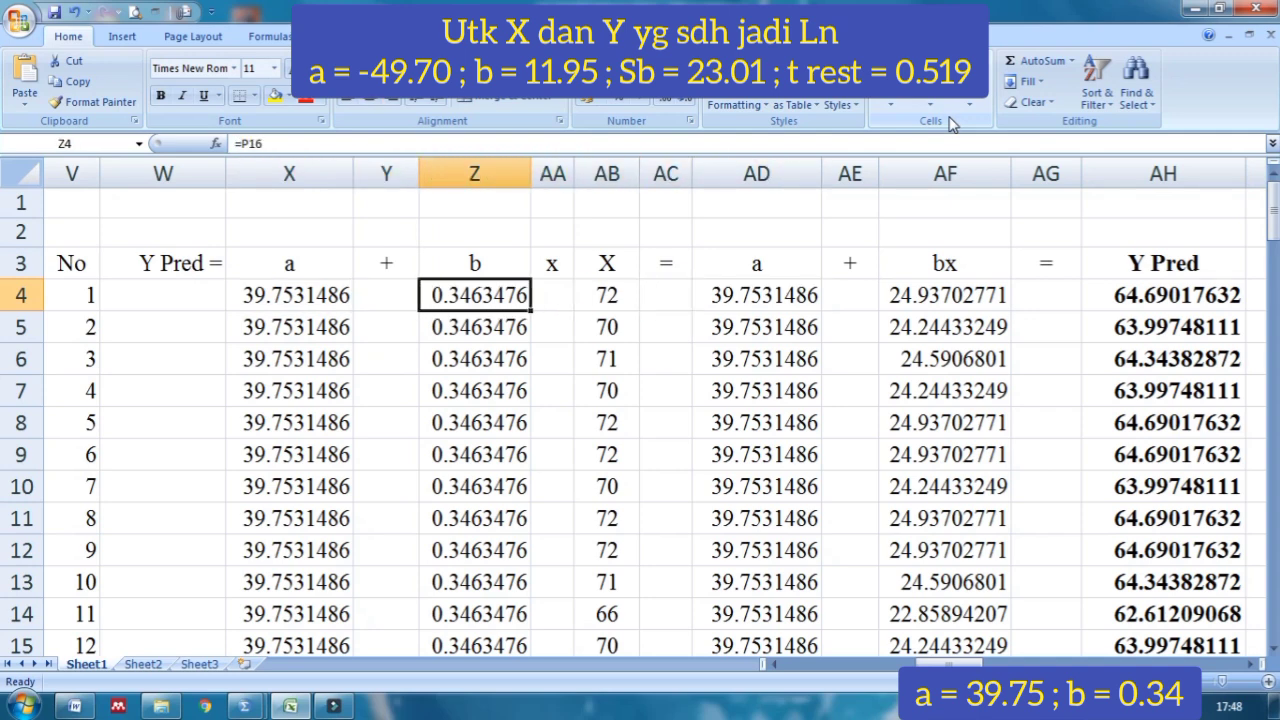
pyautogui.hotkey('shift', 'Right')
pyautogui.hotkey('shift', 'Right')
pyautogui.press('Right')
pyautogui.press('Right')
pyautogui.press('Right')
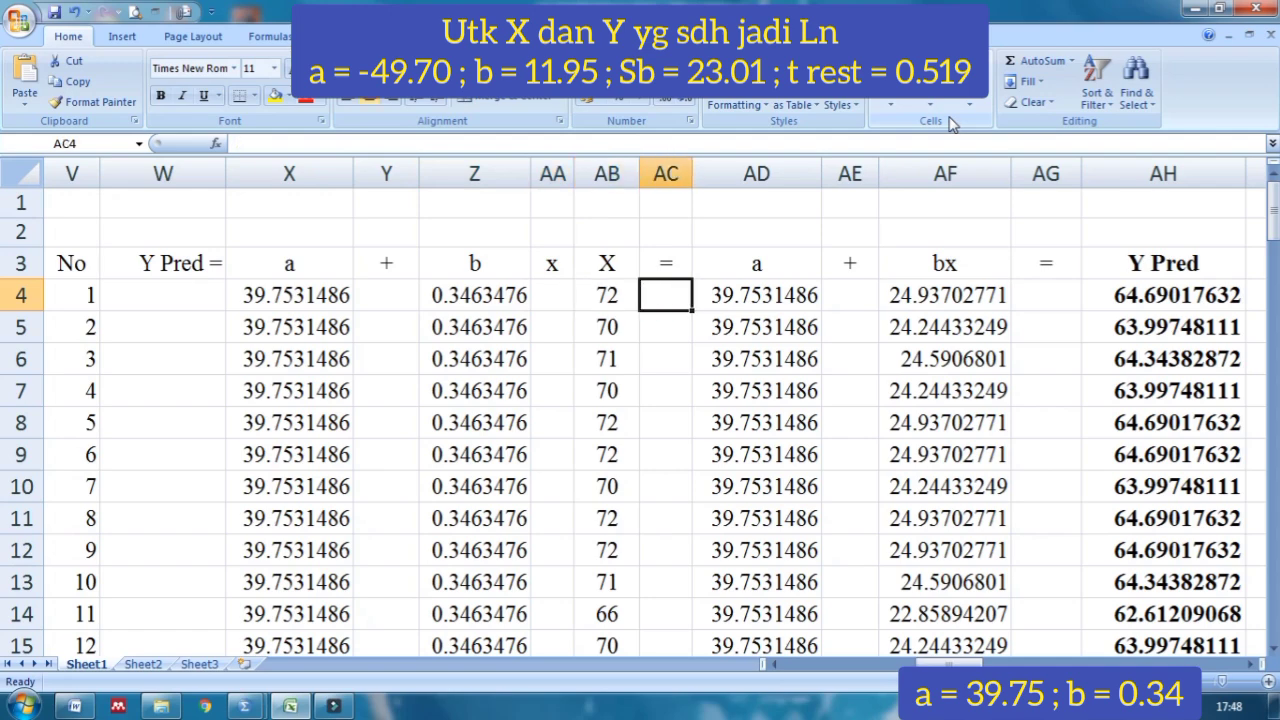
pyautogui.press('Right')
pyautogui.press('Right')
pyautogui.press('Right')
pyautogui.press('Right')
pyautogui.press('Left')
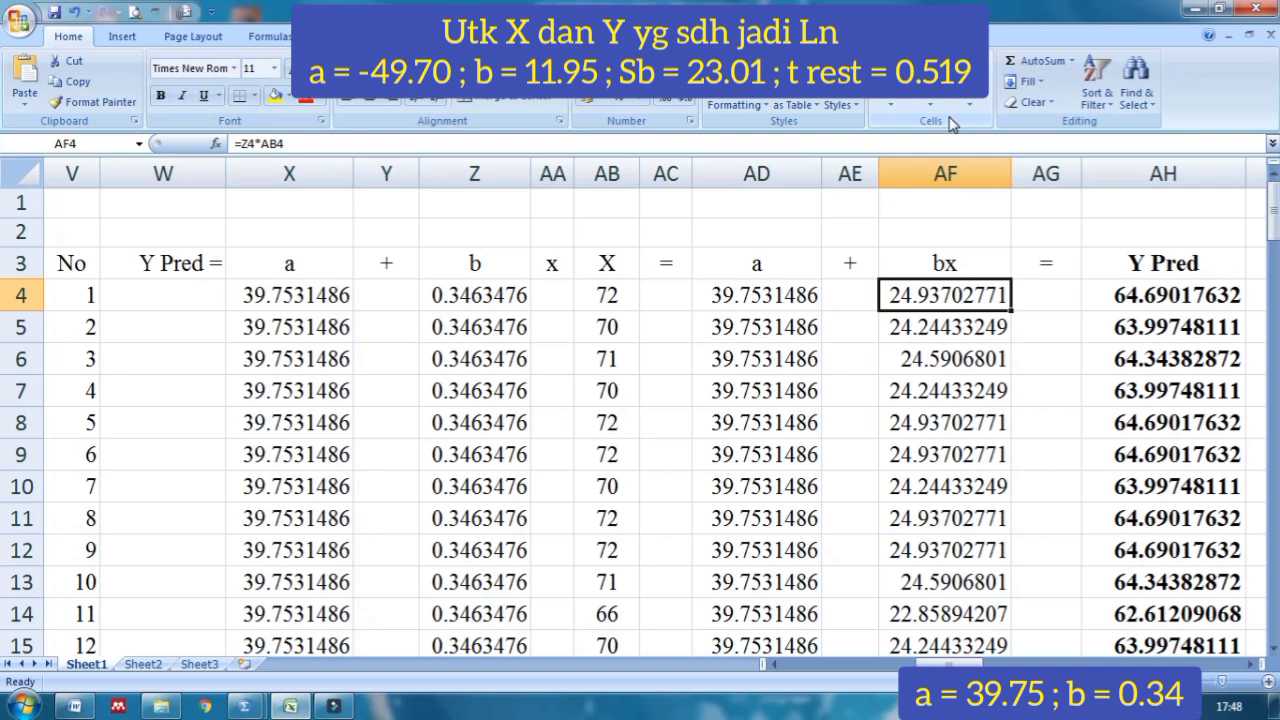
# Examine the first data row from the a and bx cells through to the Y Pred formula in AH4.
pyautogui.press('Left')
pyautogui.press('Left')
pyautogui.press('Right')
pyautogui.press('Right')
pyautogui.press('Right')
pyautogui.press('Right')
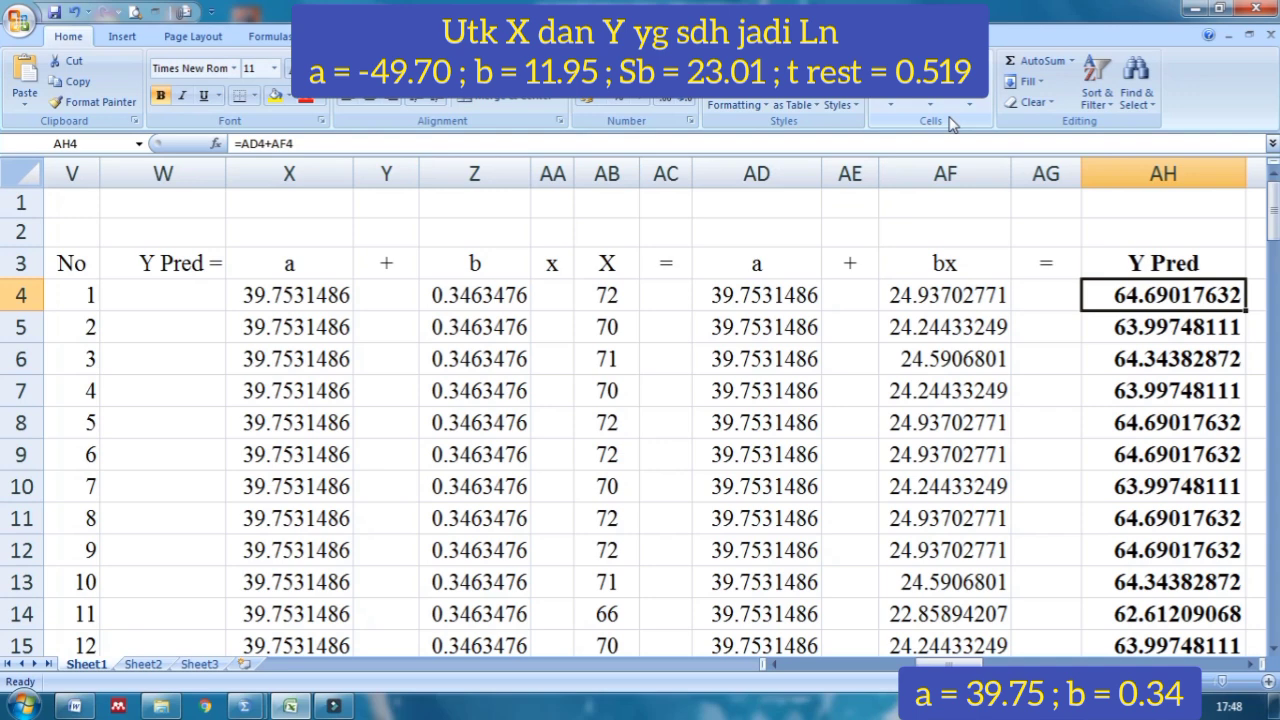
# Review the Y Pred formulas in column AH down to row 34 and return to the column heading in AH3.
pyautogui.press('Down')
pyautogui.press('Down')
pyautogui.press('Down')
pyautogui.press('Down')
pyautogui.press('Down')
pyautogui.press('Down')
pyautogui.press('Down')
pyautogui.press('Down')
pyautogui.press('Down')
pyautogui.press('Down')
pyautogui.press('Down')
pyautogui.press('Down')
pyautogui.press('Down')
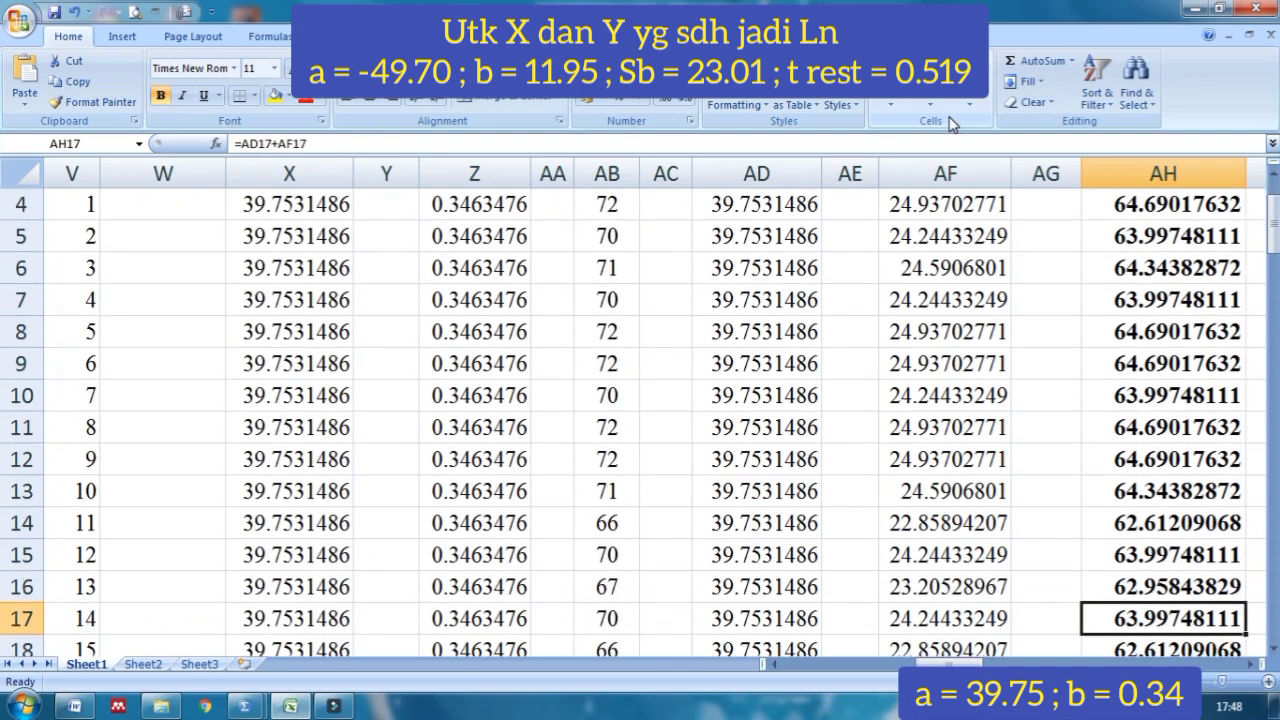
pyautogui.press('Down')
pyautogui.press('Down')
pyautogui.press('Down')
pyautogui.press('Down')
pyautogui.press('Down')
pyautogui.press('Down')
pyautogui.press('Down')
pyautogui.press('Down')
pyautogui.press('Down')
pyautogui.press('Down')
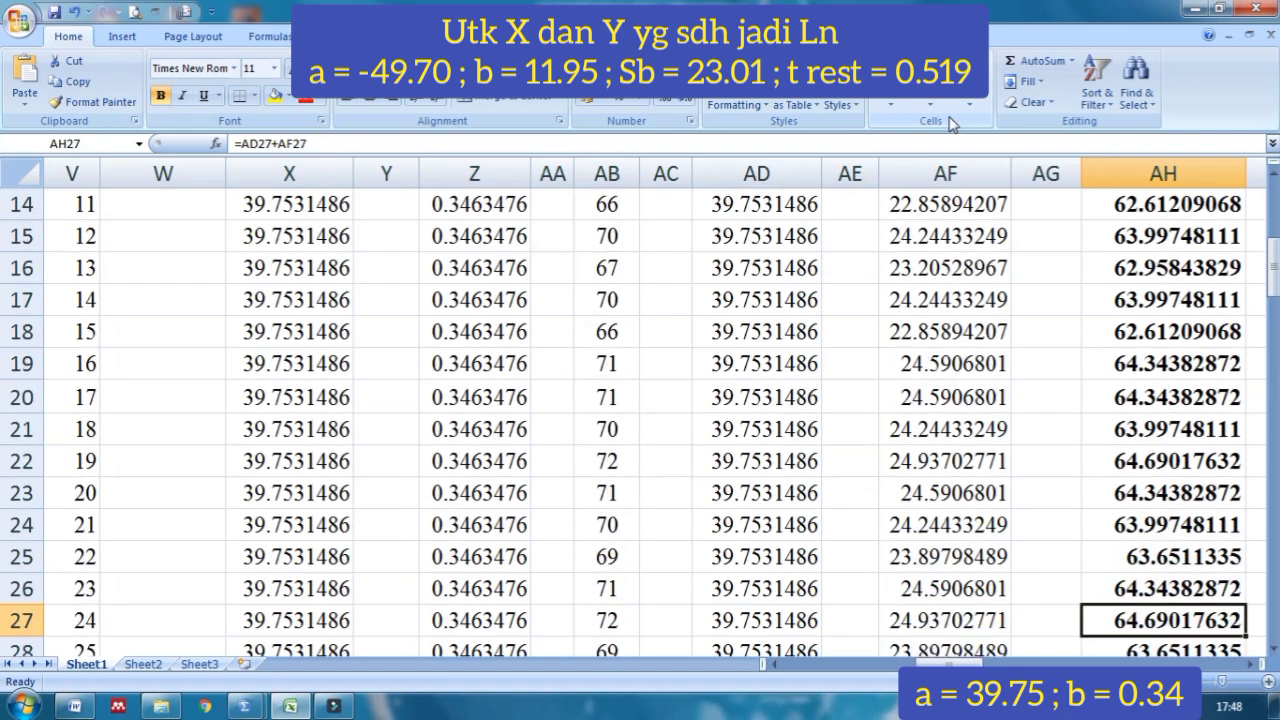
pyautogui.press('Down')
pyautogui.press('Down')
pyautogui.press('Down')
pyautogui.press('Down')
pyautogui.press('Down')
pyautogui.press('Down')
pyautogui.press('Down')
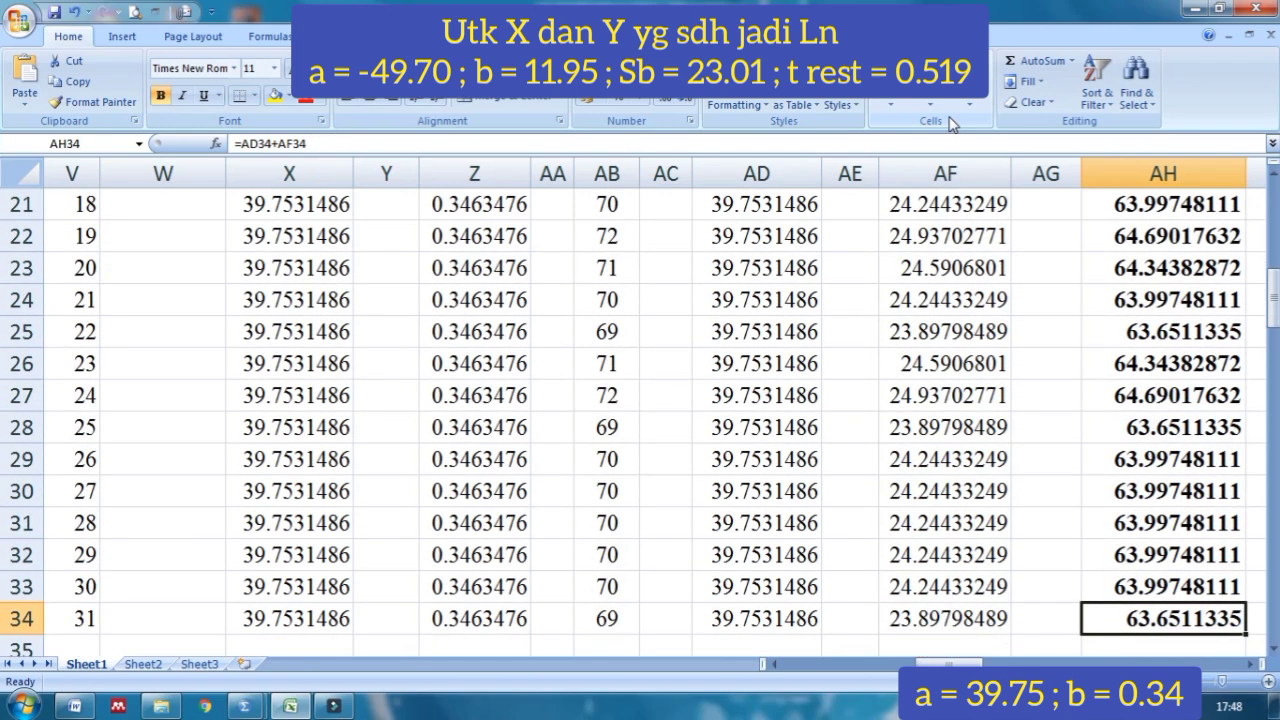
pyautogui.press('Up')
pyautogui.press('Up')
pyautogui.press('Up')
pyautogui.press('Up')
pyautogui.press('Up')
pyautogui.press('Up')
pyautogui.press('Up')
pyautogui.press('Up')
pyautogui.press('Up')
pyautogui.press('Up')
pyautogui.press('Up')
pyautogui.press('Up')
pyautogui.press('Up')
pyautogui.press('Up')
pyautogui.press('Up')
pyautogui.press('Up')
pyautogui.press('Up')
pyautogui.press('Up')
pyautogui.press('Up')
pyautogui.press('Up')
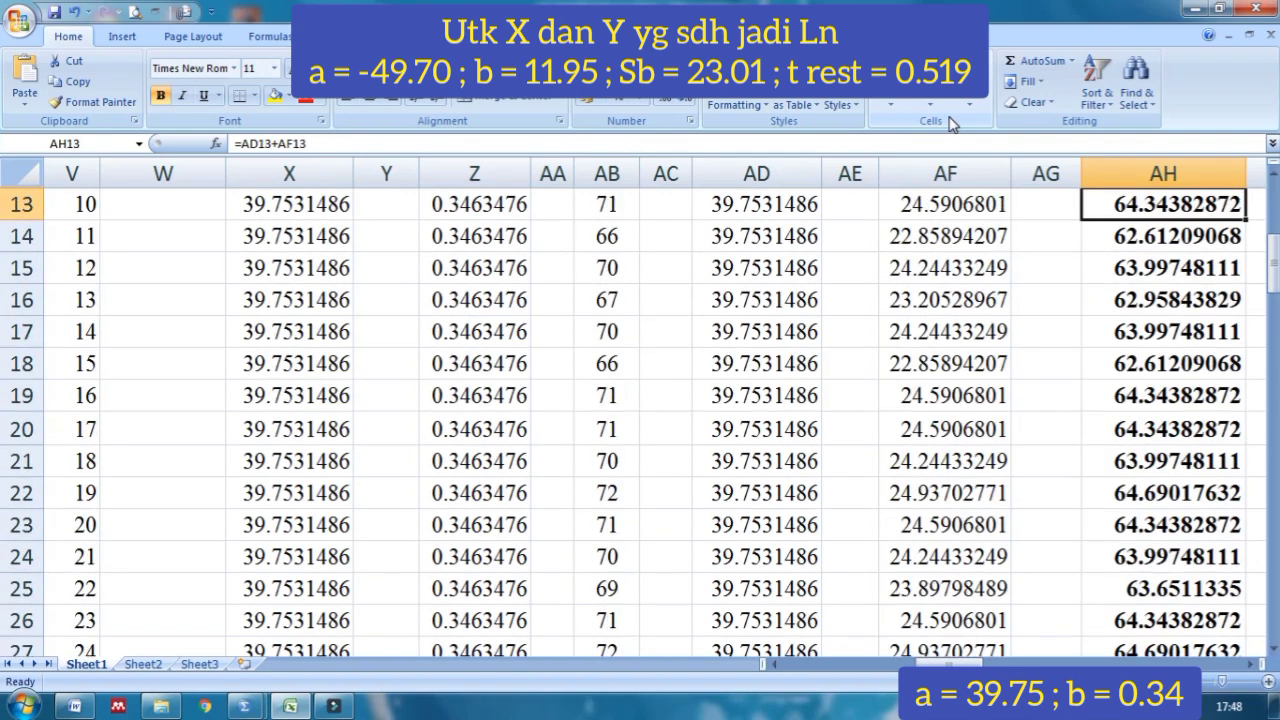
pyautogui.press('Up')
pyautogui.press('Up')
pyautogui.press('Up')
pyautogui.press('Up')
pyautogui.press('Up')
pyautogui.press('Up')
pyautogui.press('Up')
pyautogui.press('Up')
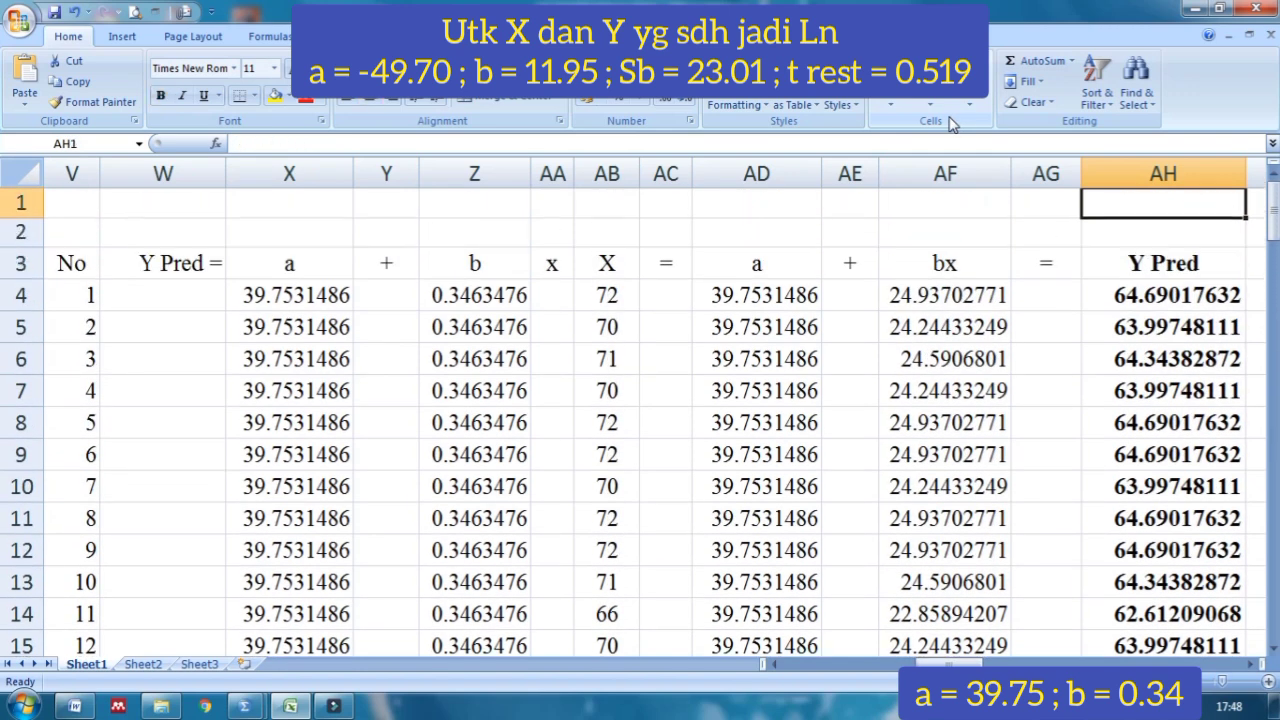
pyautogui.press('Down')
pyautogui.press('Down')
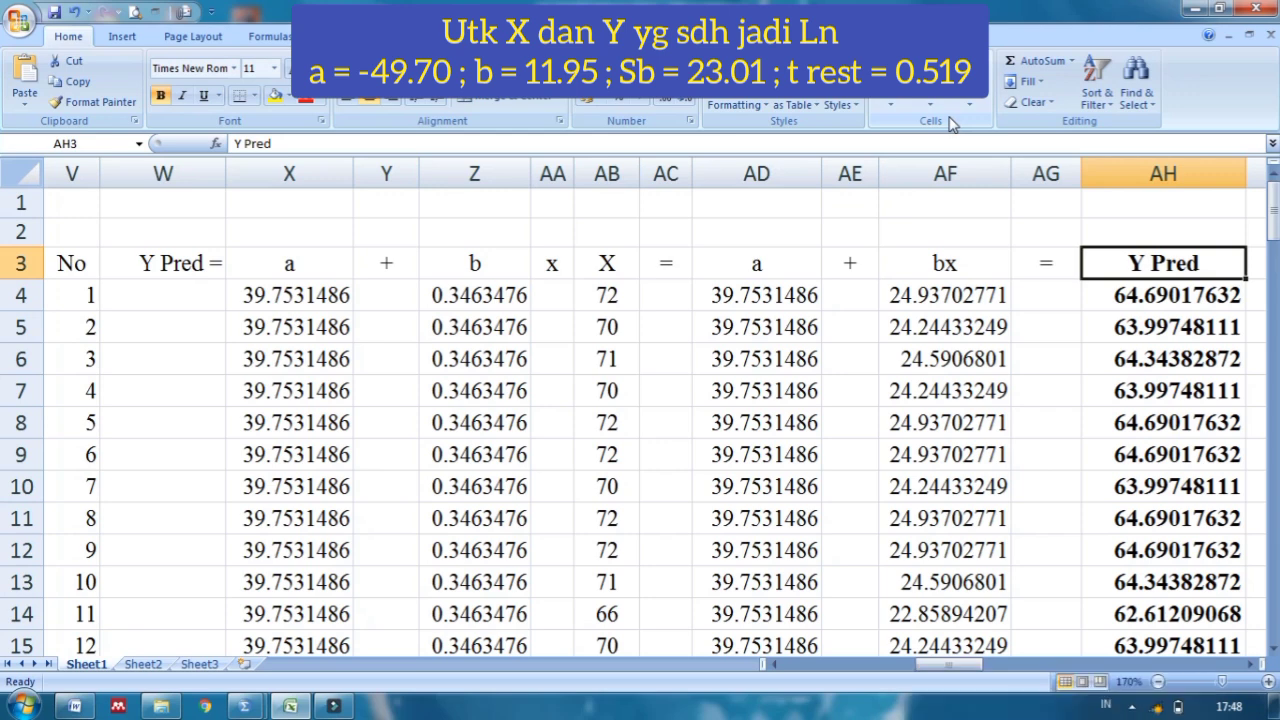
# Review the residual formulas in the Y-Ypred column through row 34 and return to the Residu heading in AI2.
pyautogui.press('Right')
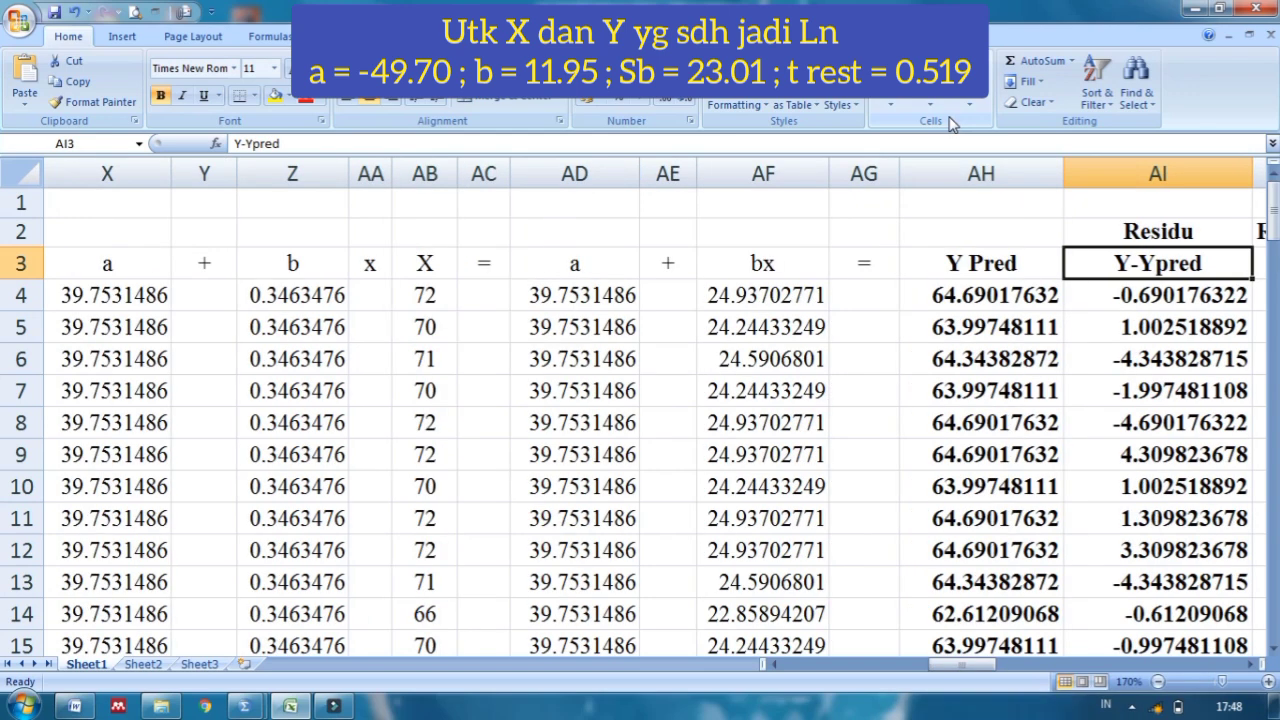
pyautogui.press('Down')
pyautogui.press('Down')
pyautogui.press('Down')
pyautogui.press('Down')
pyautogui.press('Down')
pyautogui.press('Down')
pyautogui.press('Down')
pyautogui.press('Down')
pyautogui.press('Down')
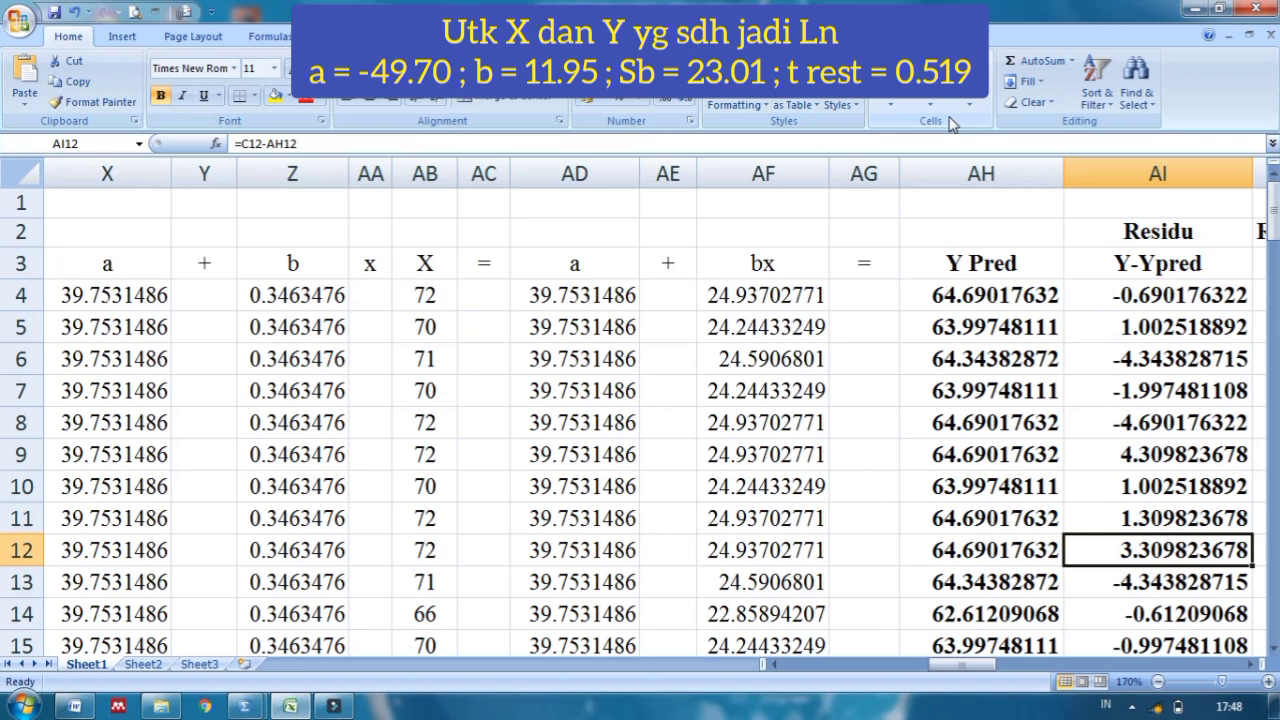
pyautogui.press('Down')
pyautogui.press('Down')
pyautogui.press('Down')
pyautogui.press('Down')
pyautogui.press('Down')
pyautogui.press('Down')
pyautogui.press('Down')
pyautogui.press('Down')
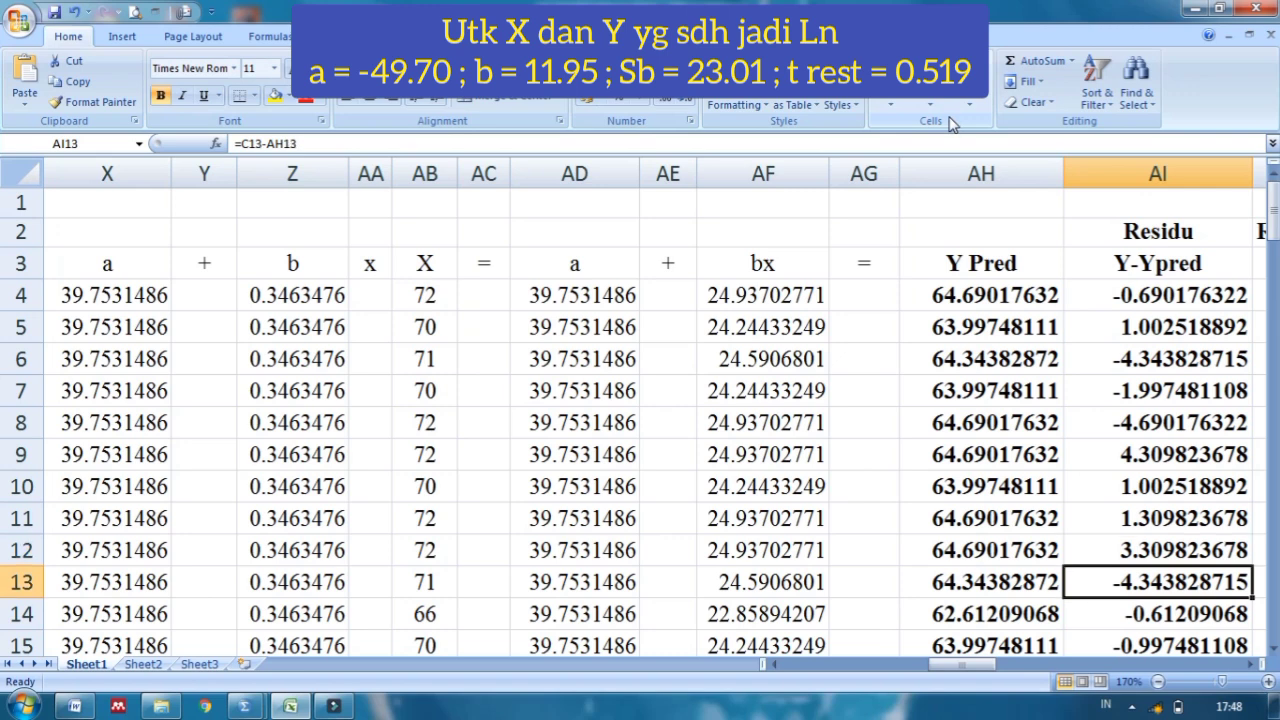
pyautogui.press('Down')
pyautogui.press('Down')
pyautogui.press('Down')
pyautogui.press('Down')
pyautogui.press('Down')
pyautogui.press('Down')
pyautogui.press('Down')
pyautogui.press('Down')
pyautogui.press('Down')
pyautogui.press('Down')
pyautogui.press('Down')
pyautogui.press('Down')
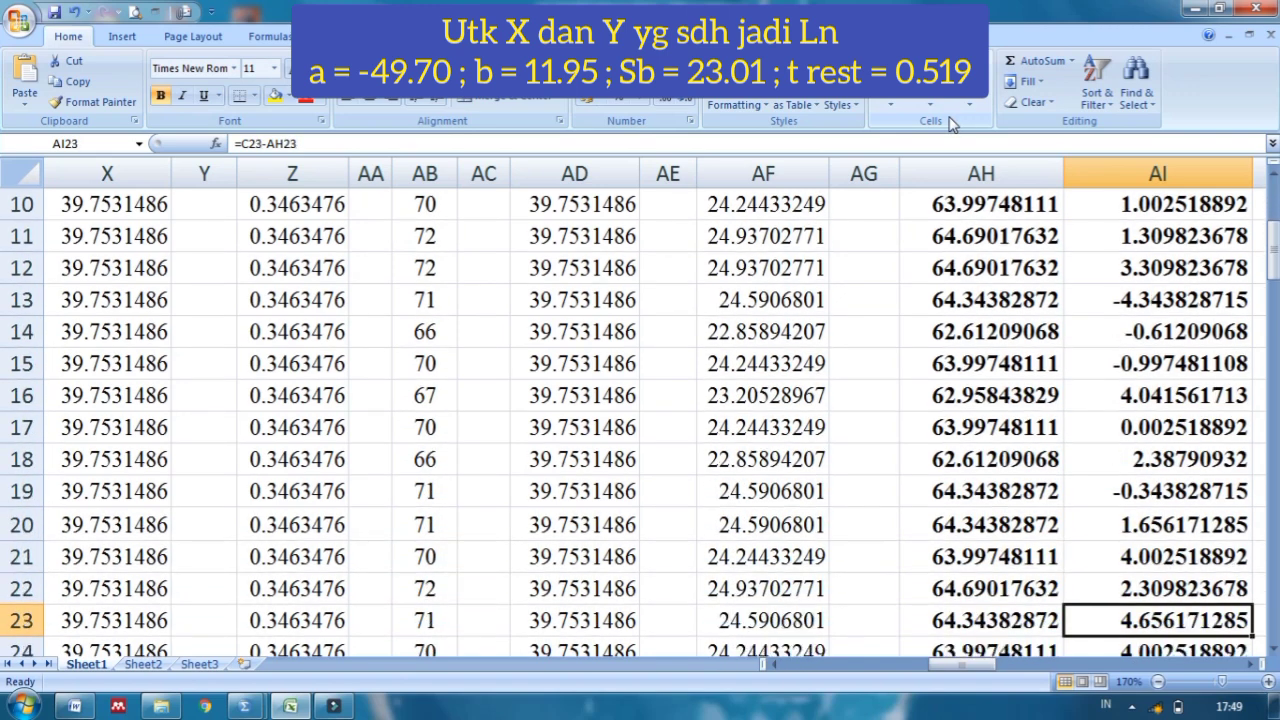
pyautogui.press('Down')
pyautogui.press('Down')
pyautogui.press('Down')
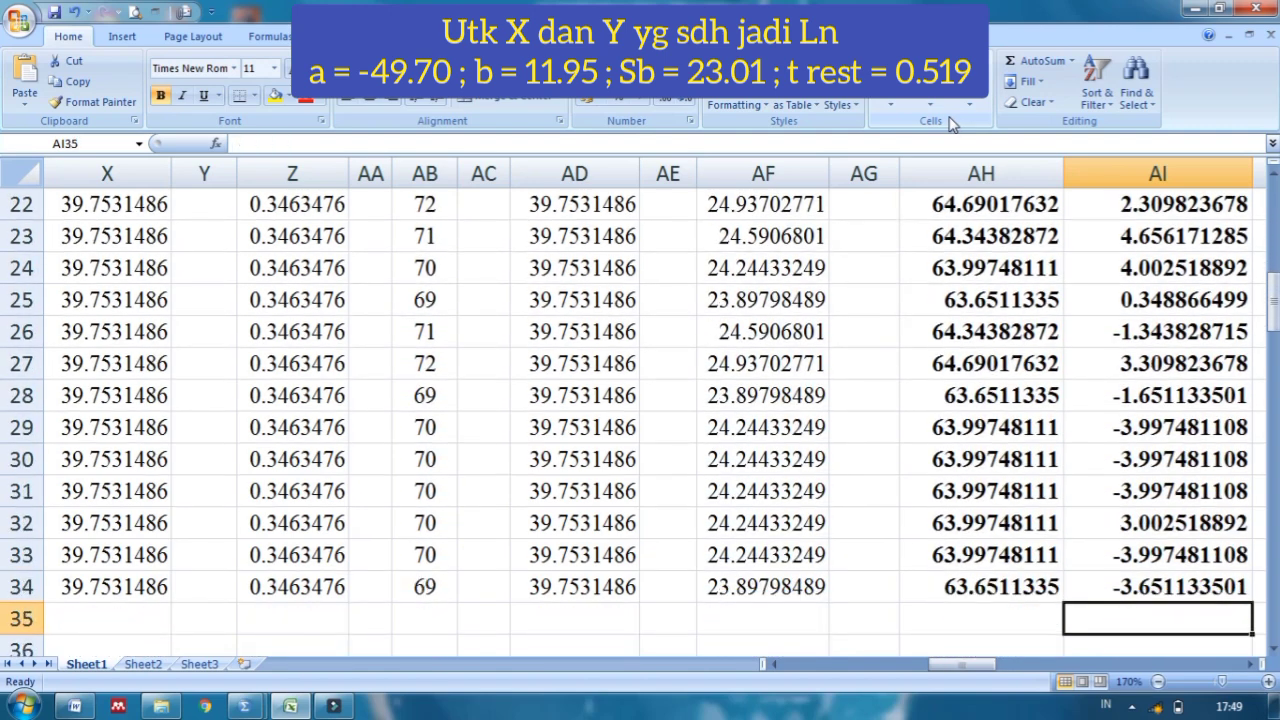
pyautogui.press('Up')
pyautogui.press('Up')
pyautogui.press('Up')
pyautogui.press('Up')
pyautogui.press('Up')
pyautogui.press('Up')
pyautogui.press('Up')
pyautogui.press('Up')
pyautogui.press('Up')
pyautogui.press('Up')
pyautogui.press('Up')
pyautogui.press('Up')
pyautogui.press('Up')
pyautogui.press('Up')
pyautogui.press('Up')
pyautogui.press('Up')
pyautogui.press('Up')
pyautogui.press('Up')
pyautogui.press('Up')
pyautogui.press('Up')
pyautogui.press('Up')
pyautogui.press('Up')
pyautogui.press('Up')
pyautogui.press('Up')
pyautogui.press('Up')
pyautogui.press('Up')
pyautogui.press('Up')
pyautogui.press('Up')
pyautogui.press('Up')
pyautogui.press('Up')
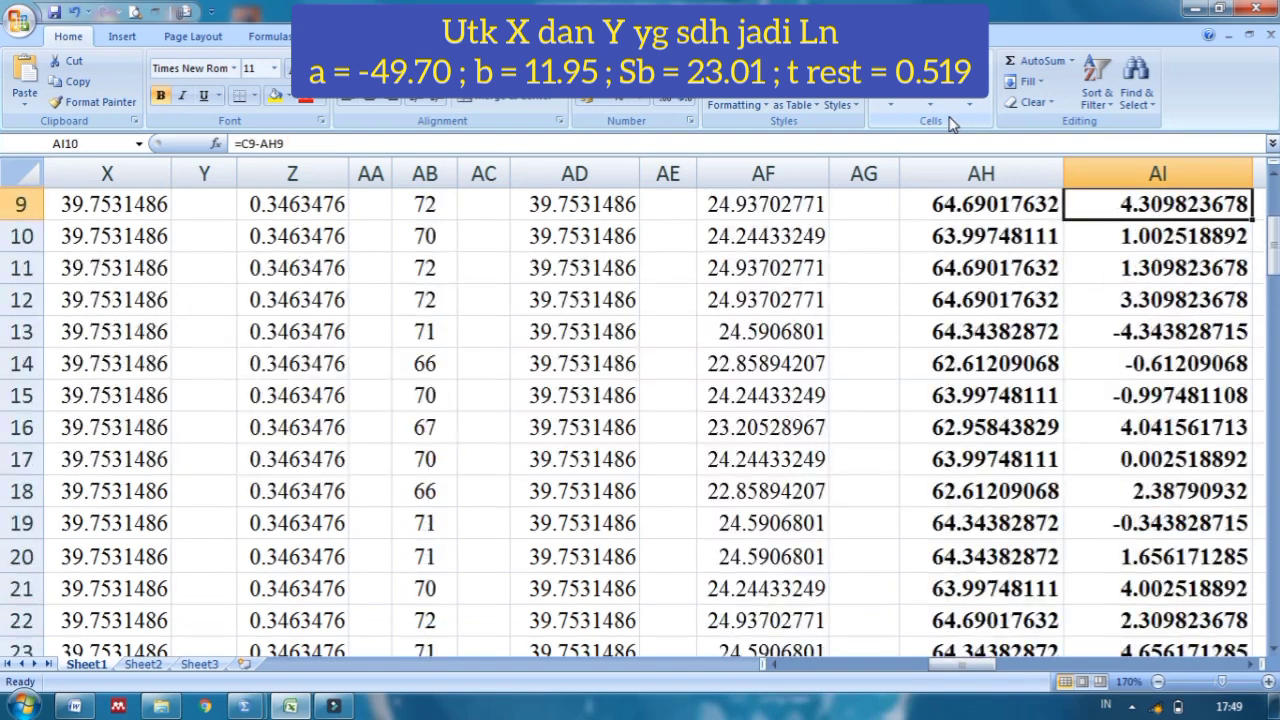
pyautogui.press('Down')
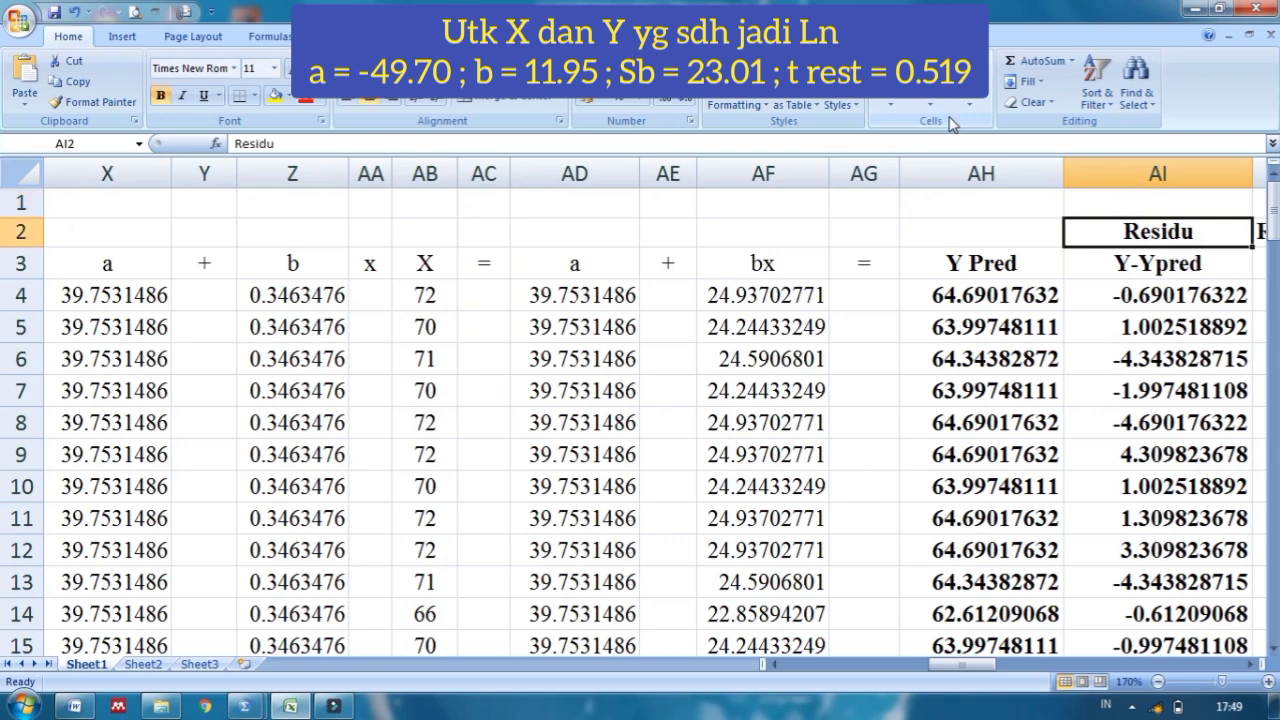
# Compare the Residu^2 (U2) heading and its formula in AJ4 with the residual formula in AI4.
pyautogui.press('Right')
pyautogui.press('Down')
pyautogui.press('Down')
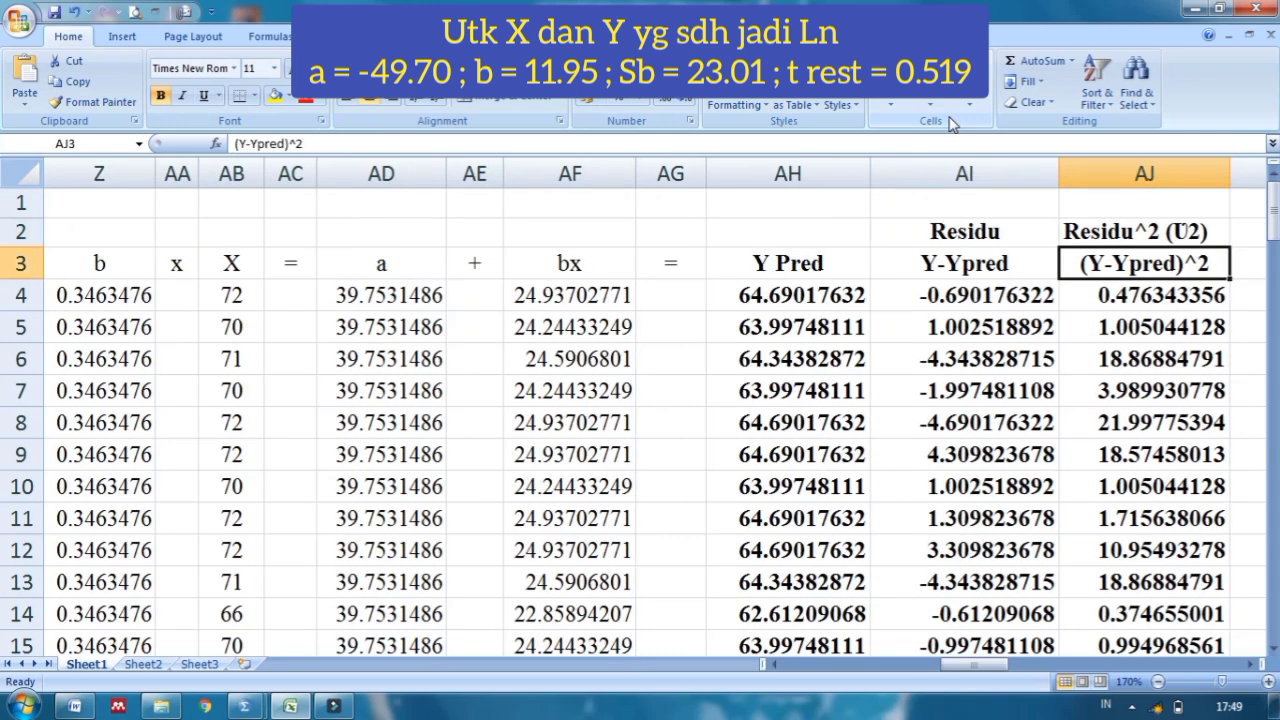
pyautogui.press('Left')
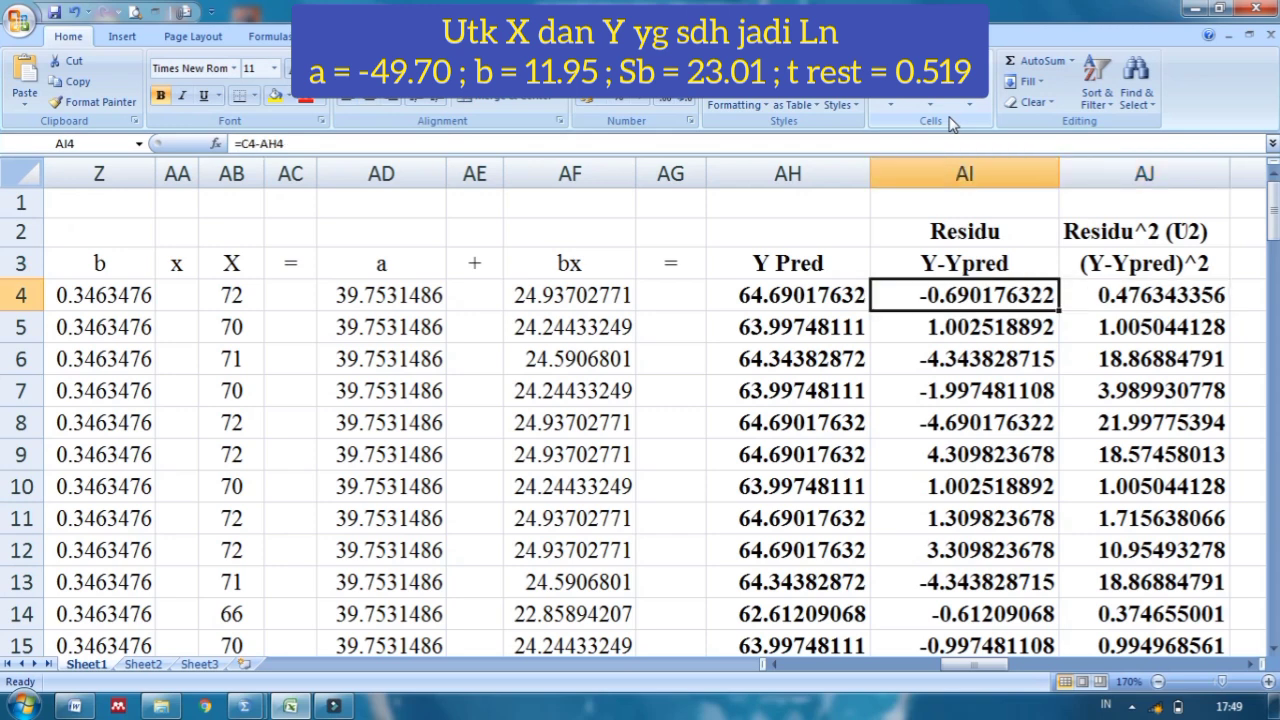
pyautogui.press('Right')
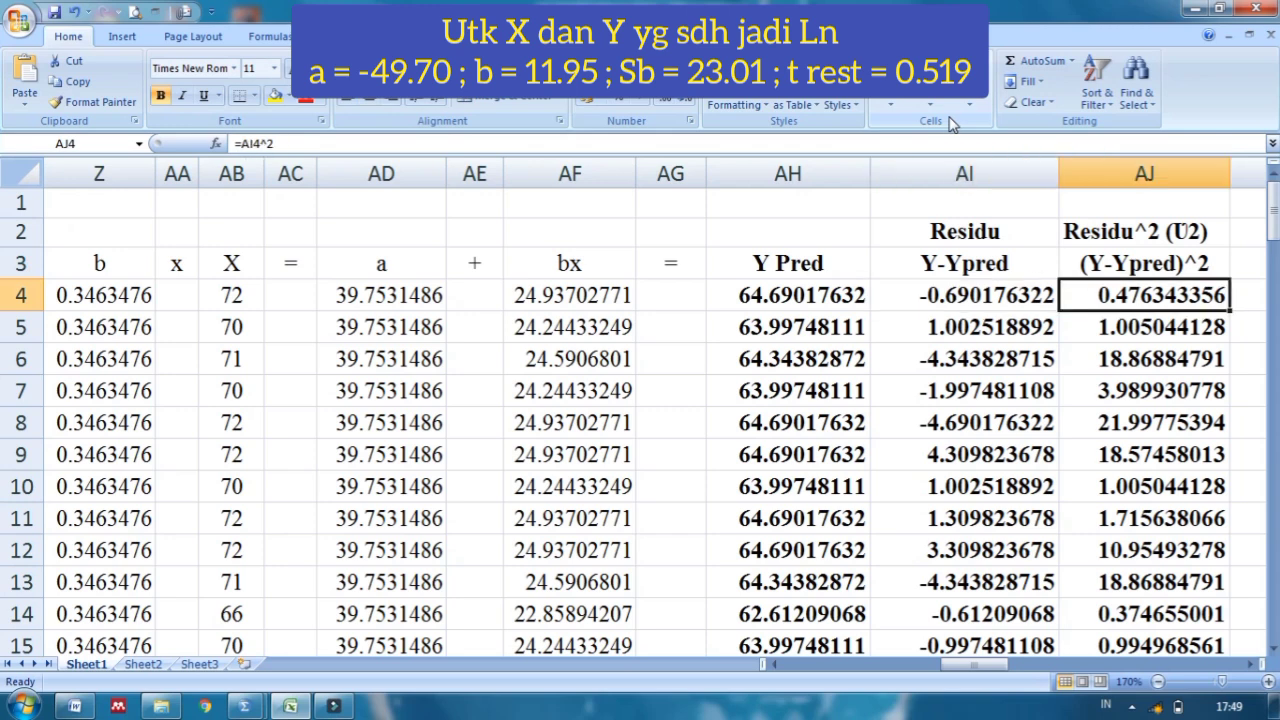
# Review the squared residual formulas in column AJ down to row 34 and return to the top of the column at AJ1.
pyautogui.press('Down')
pyautogui.press('Down')
pyautogui.press('Down')
pyautogui.press('Down')
pyautogui.press('Down')
pyautogui.press('Down')
pyautogui.press('Down')
pyautogui.press('Down')
pyautogui.press('Down')
pyautogui.press('Down')
pyautogui.press('Down')
pyautogui.press('Down')
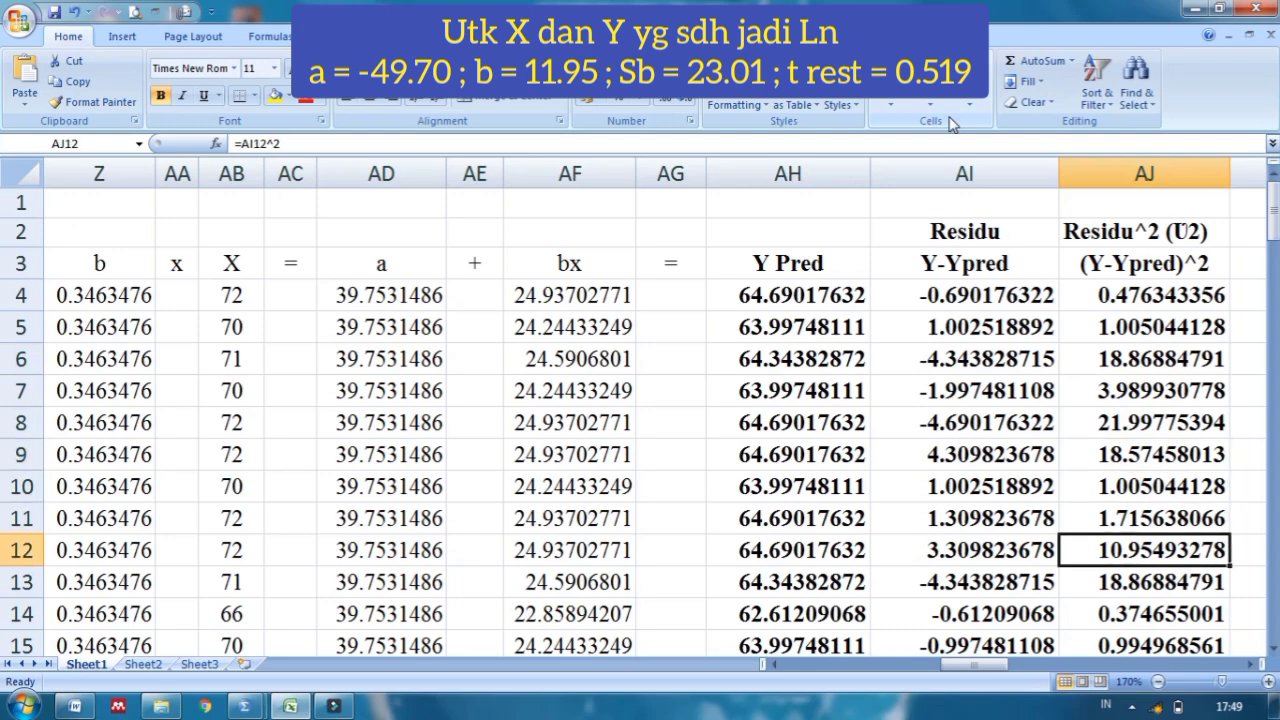
pyautogui.press('Down')
pyautogui.press('Down')
pyautogui.press('Down')
pyautogui.press('Down')
pyautogui.press('Down')
pyautogui.press('Down')
pyautogui.press('Down')
pyautogui.press('Down')
pyautogui.press('Down')
pyautogui.press('Down')
pyautogui.press('Down')
pyautogui.press('Down')
pyautogui.press('Down')
pyautogui.press('Down')
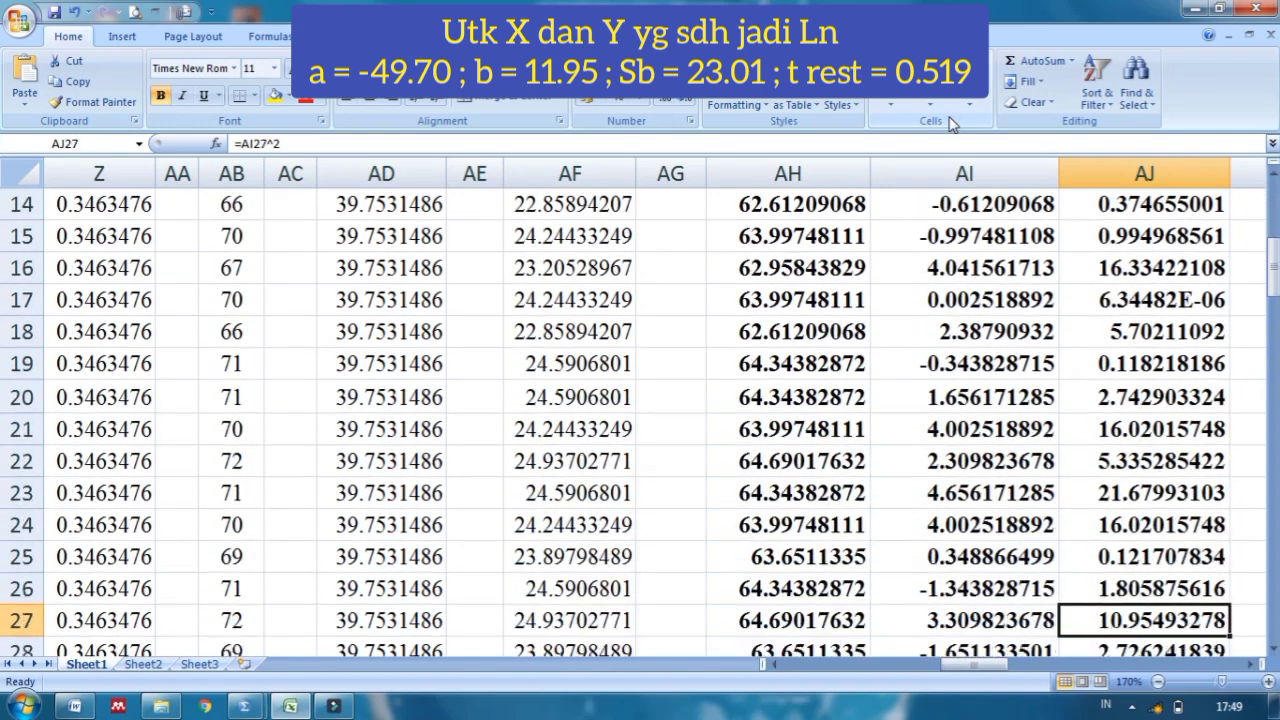
pyautogui.press('Down')
pyautogui.press('Down')
pyautogui.press('Down')
pyautogui.press('Down')
pyautogui.press('Down')
pyautogui.press('Up')
pyautogui.press('Up')
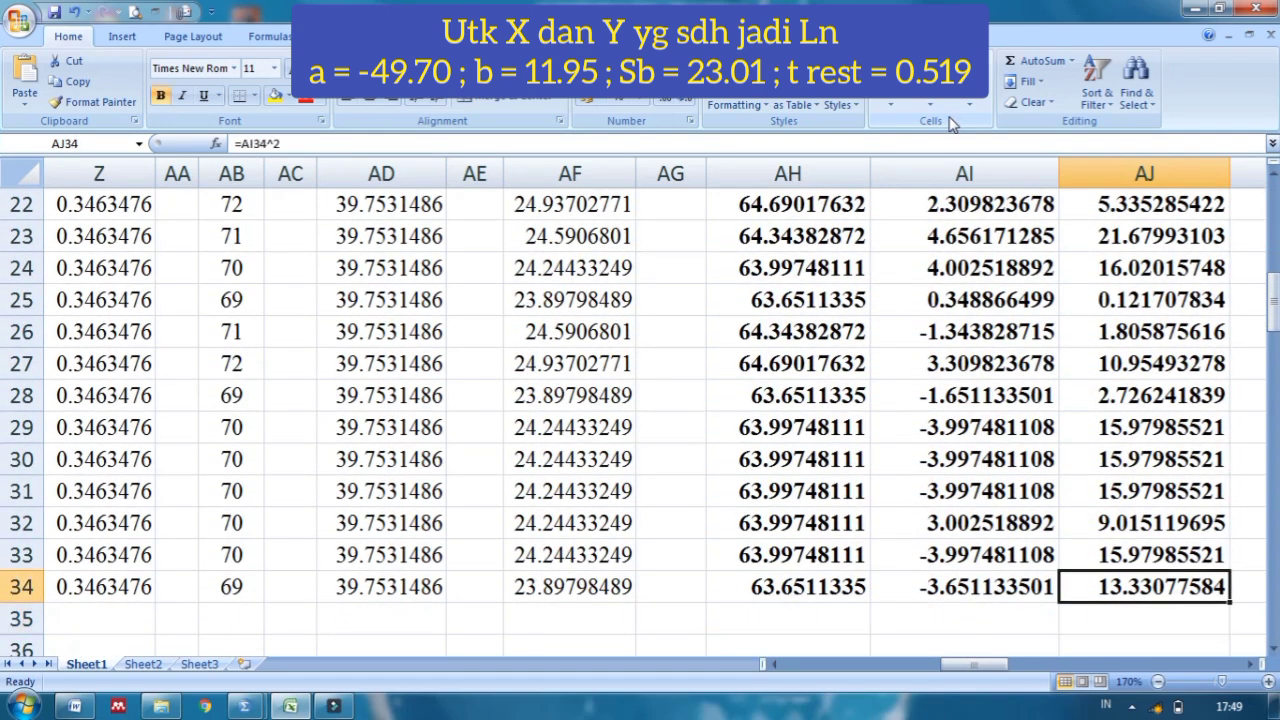
pyautogui.press('Up')
pyautogui.press('Up')
pyautogui.press('Up')
pyautogui.press('Up')
pyautogui.press('Up')
pyautogui.press('Up')
pyautogui.press('Up')
pyautogui.press('Up')
pyautogui.press('Up')
pyautogui.press('Up')
pyautogui.press('Up')
pyautogui.press('Up')
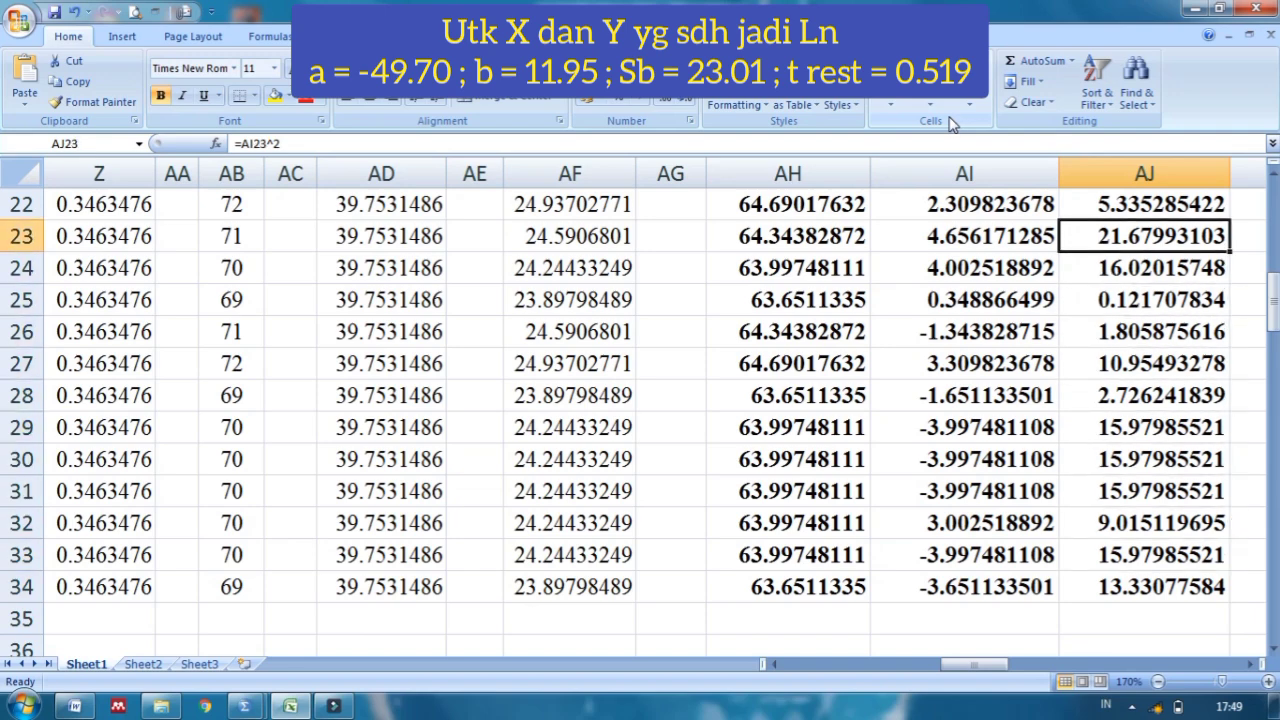
pyautogui.press('Up')
pyautogui.press('Up')
pyautogui.press('Up')
pyautogui.press('Up')
pyautogui.press('Up')
pyautogui.press('Up')
pyautogui.press('Up')
pyautogui.press('Up')
pyautogui.press('Up')
pyautogui.press('Up')
pyautogui.press('Up')
pyautogui.press('Up')
pyautogui.press('Up')
pyautogui.press('Up')
pyautogui.press('Up')
pyautogui.press('Up')
pyautogui.press('Up')
pyautogui.press('Up')
pyautogui.press('Up')
pyautogui.press('Up')
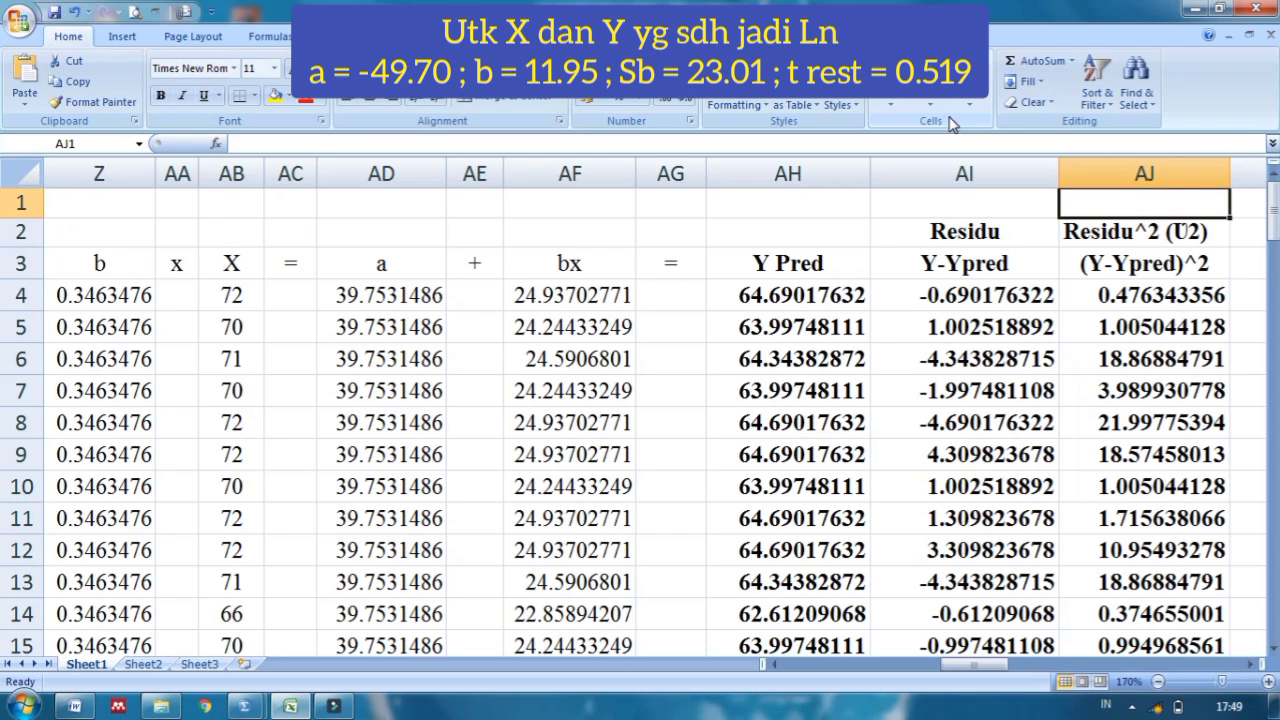
# Examine the log transformation table from AZ1 back to the X heading in AP3 and across to the Ln X heading in AR3.
pyautogui.press('Down')
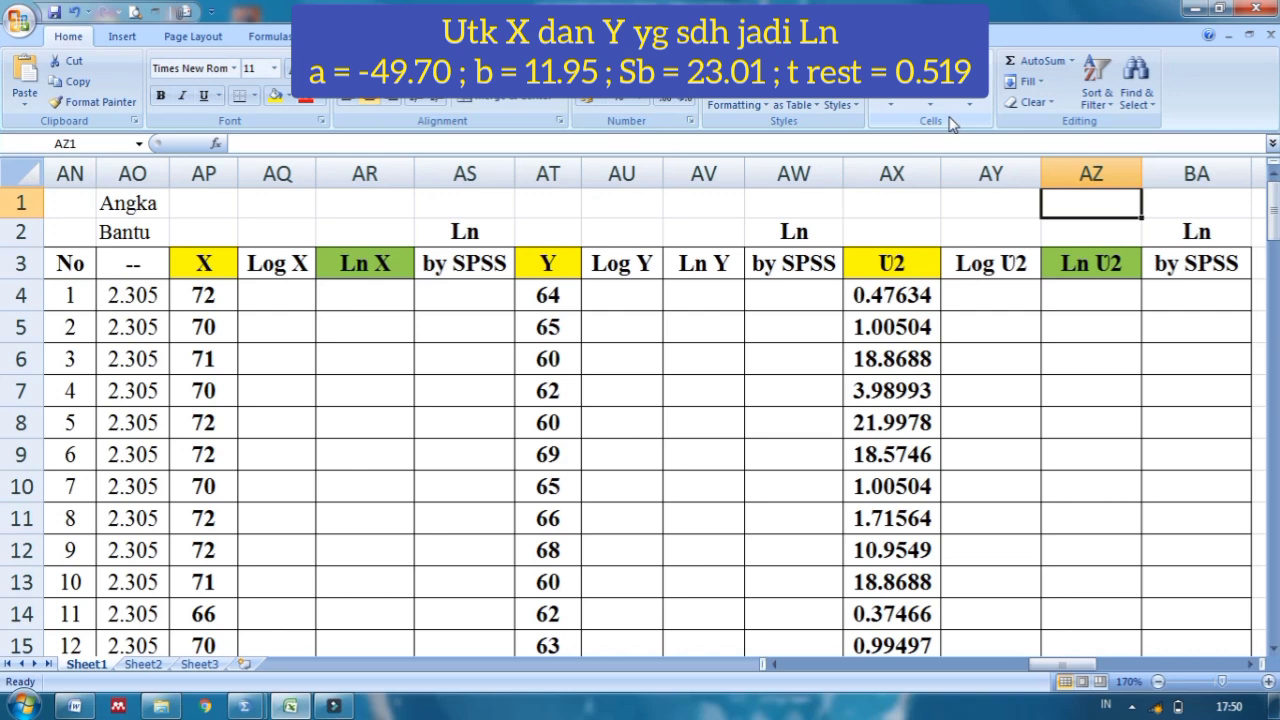
pyautogui.press('Left')
pyautogui.press('Left')
pyautogui.press('Left')
pyautogui.press('Left')
pyautogui.press('Left')
pyautogui.press('Left')
pyautogui.press('Left')
pyautogui.press('Left')
pyautogui.press('Left')
pyautogui.press('Left')
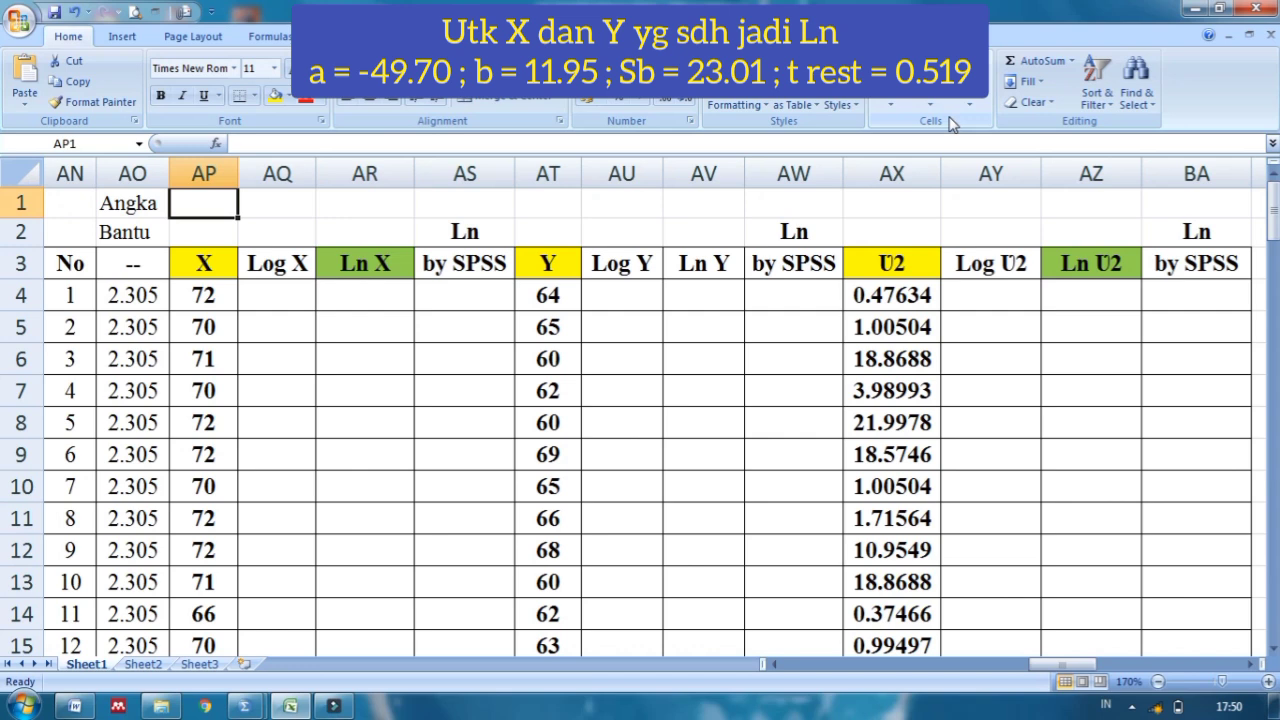
pyautogui.press('Down')
pyautogui.press('Down')
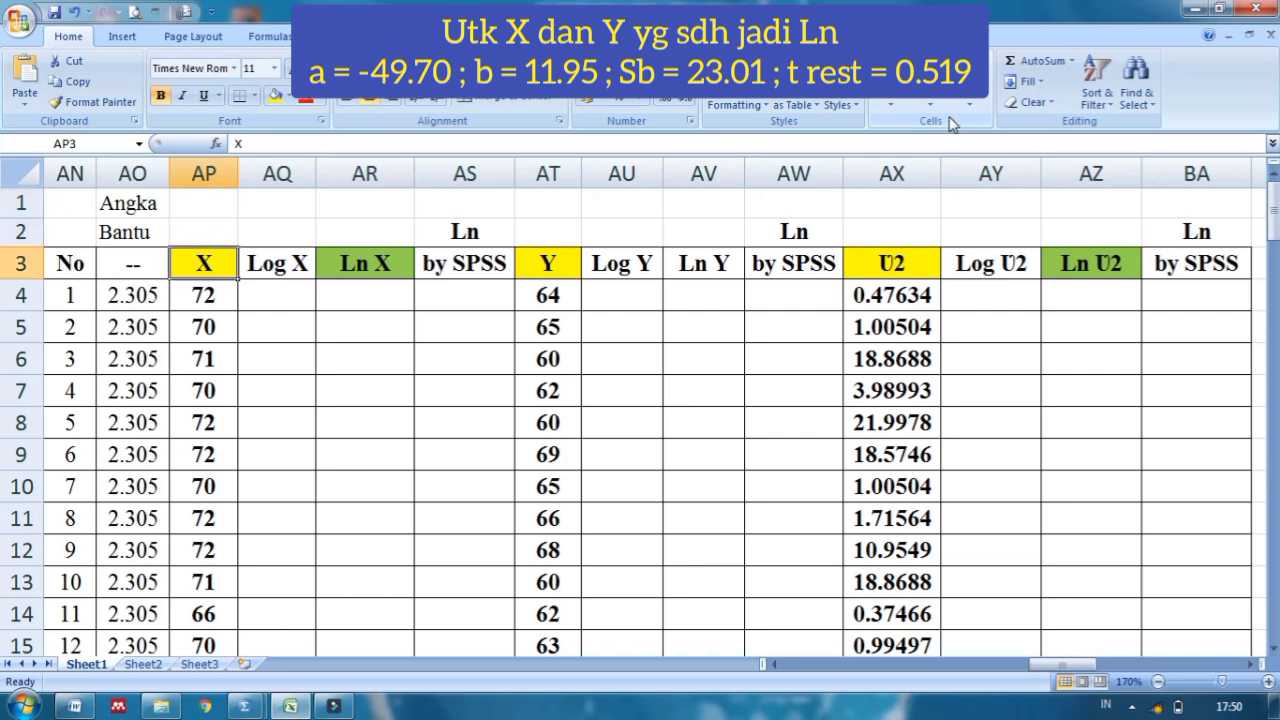
pyautogui.press('Right')
pyautogui.press('Right')
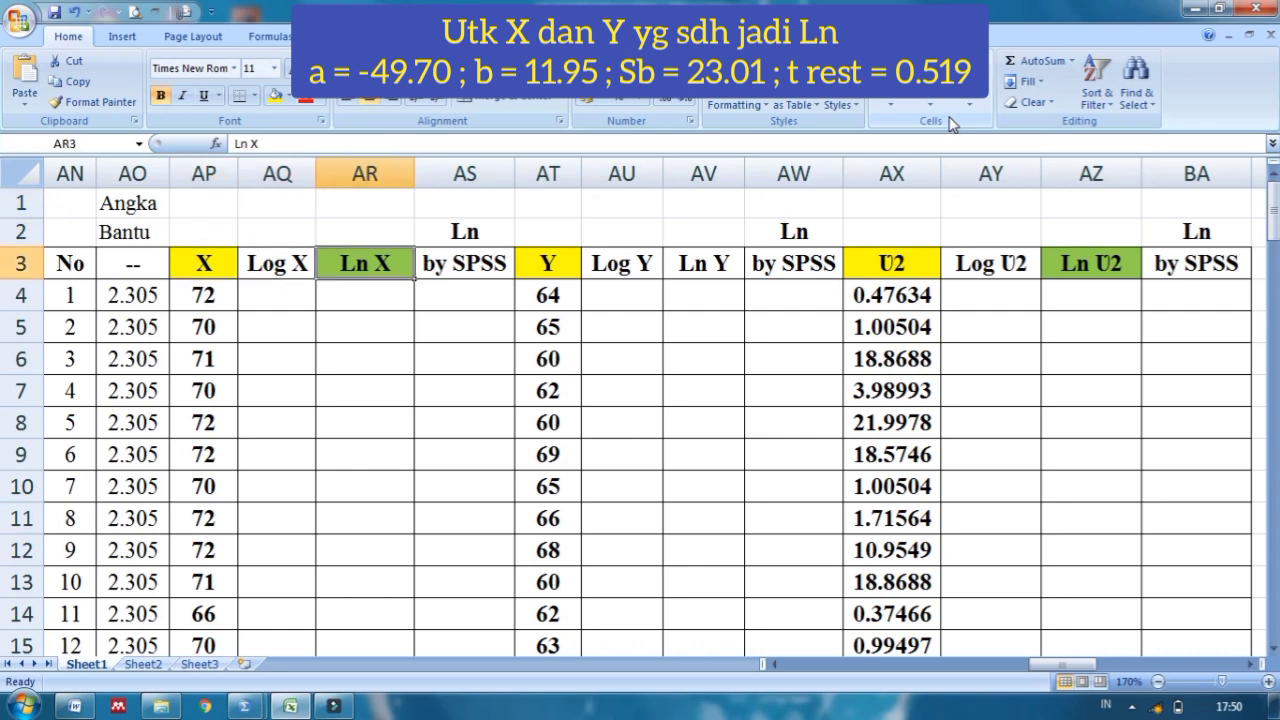
# Review the table headings from Ln X to Ln U2, going back to Log Y and returning to Ln U2 in AZ3.
pyautogui.press('Right')
pyautogui.press('Right')
pyautogui.press('Right')
pyautogui.press('Right')
pyautogui.press('Right')
pyautogui.press('Right')
pyautogui.press('Right')
pyautogui.press('Right')
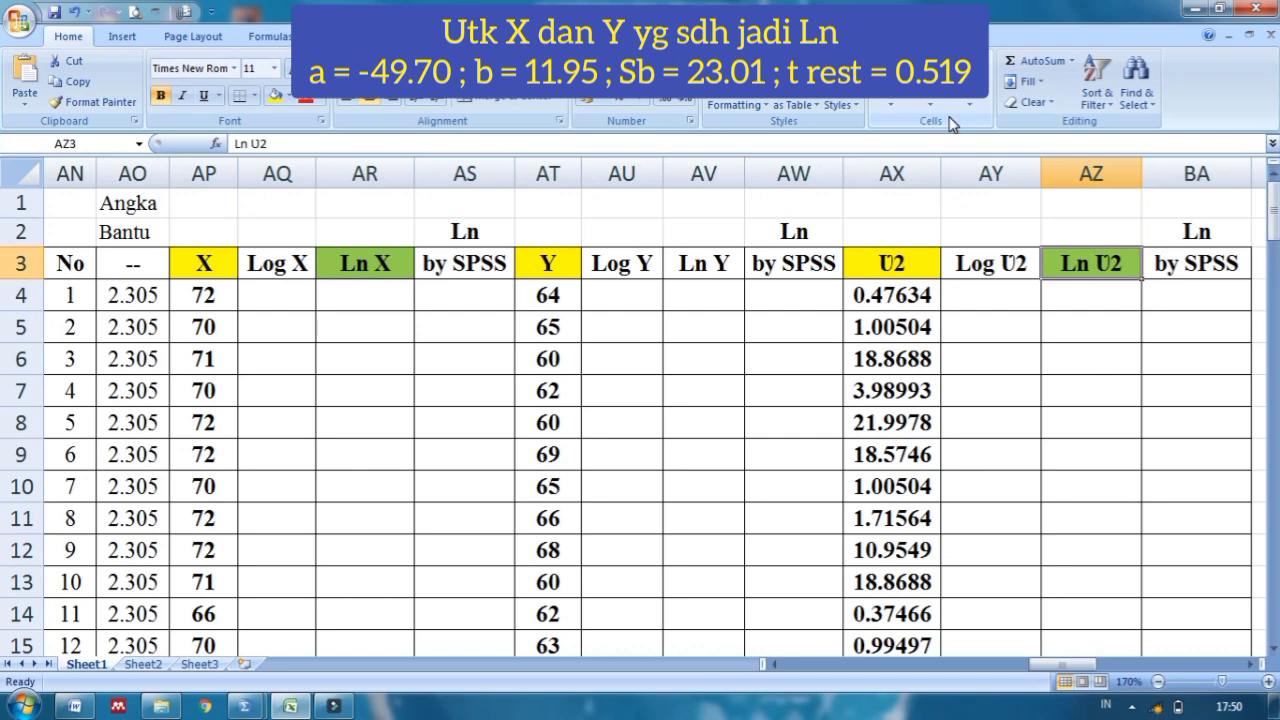
pyautogui.press('Left')
pyautogui.press('Left')
pyautogui.press('Left')
pyautogui.press('Left')
pyautogui.press('Left')
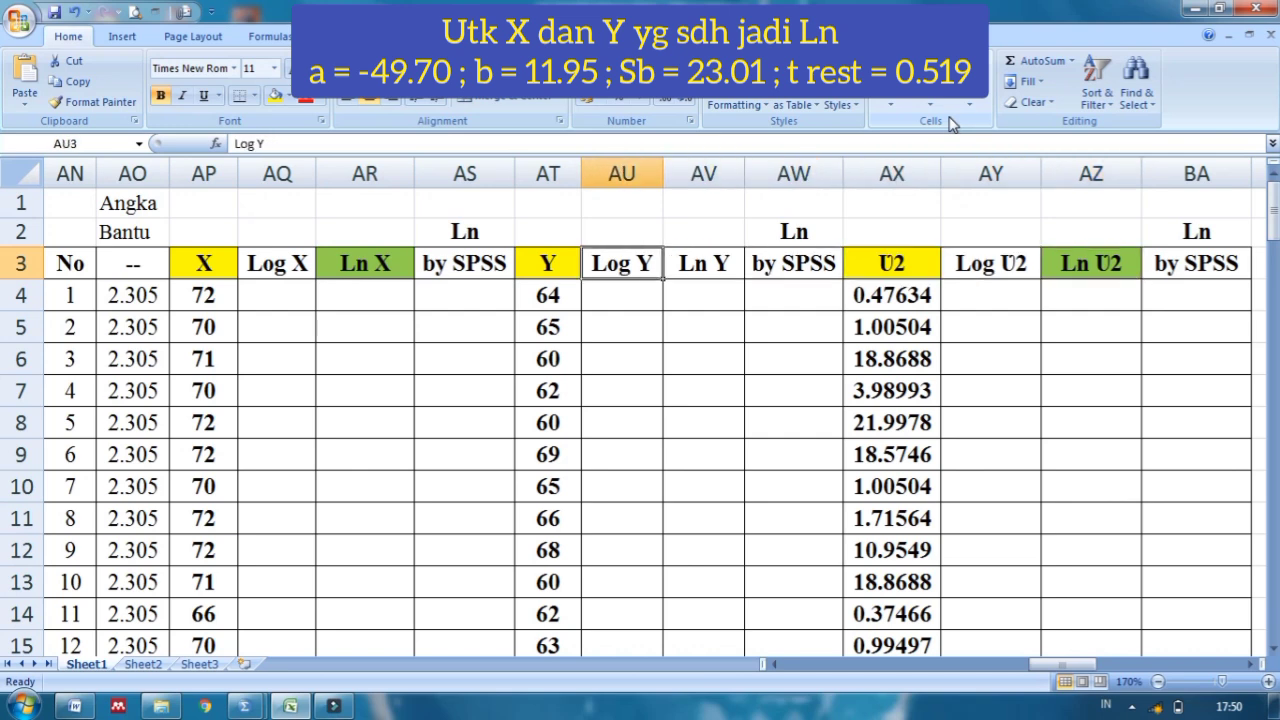
pyautogui.press('Right')
pyautogui.press('Right')
pyautogui.press('Right')
pyautogui.press('Right')
pyautogui.press('Right')
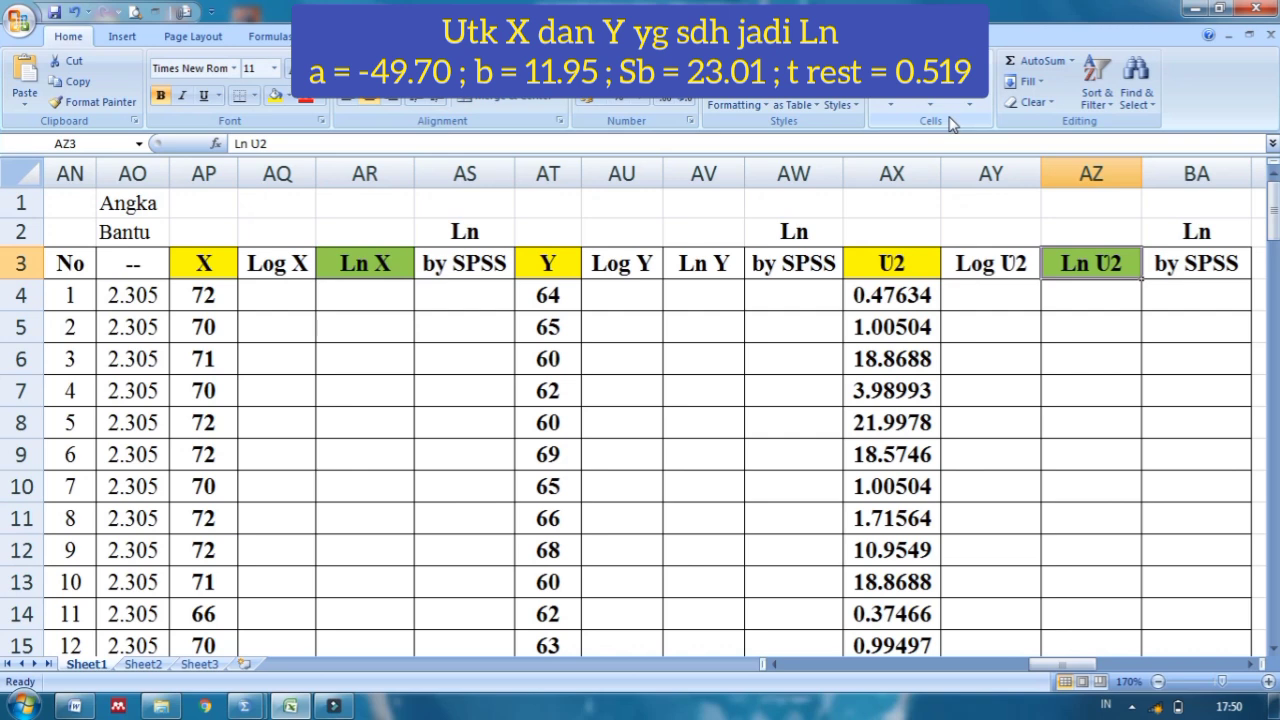
# Look along the first data row from the Ln U2 cell AZ4 back to the Ln X cell AR4.
pyautogui.press('Down')
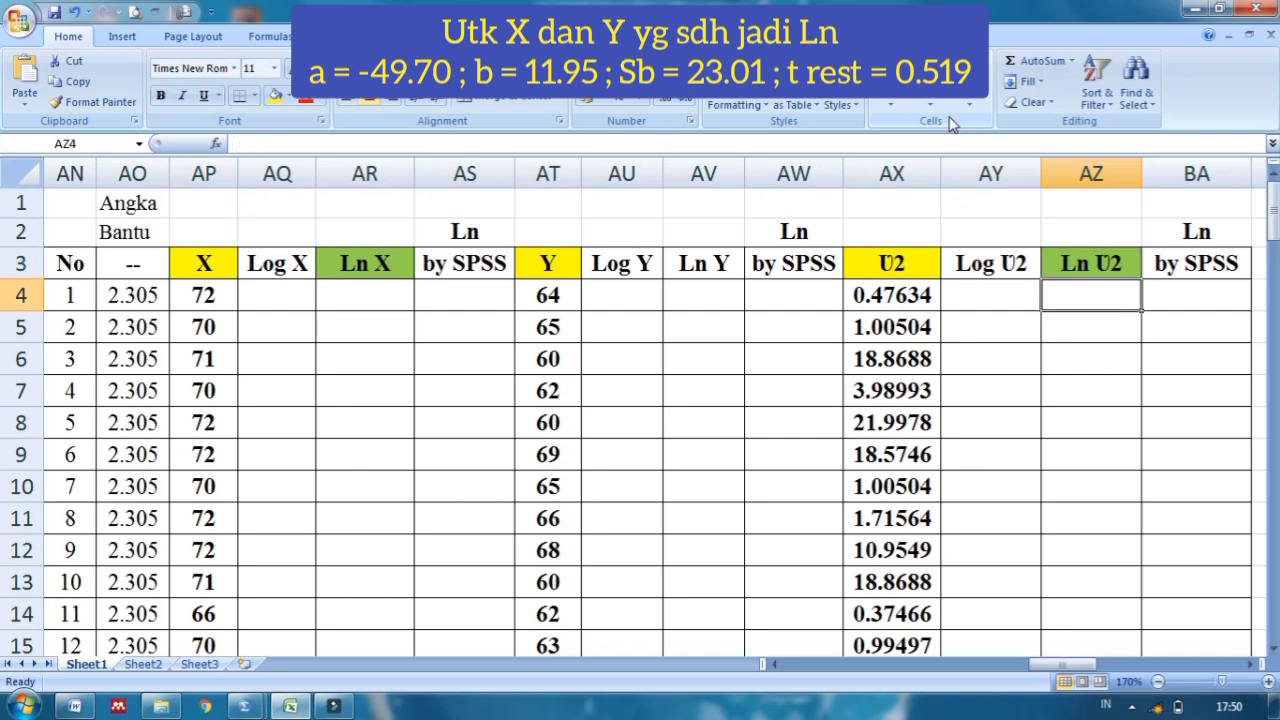
pyautogui.press('Left')
pyautogui.press('Left')
pyautogui.press('Left')
pyautogui.press('Left')
pyautogui.press('Left')
pyautogui.press('Left')
pyautogui.press('Left')
pyautogui.press('Left')
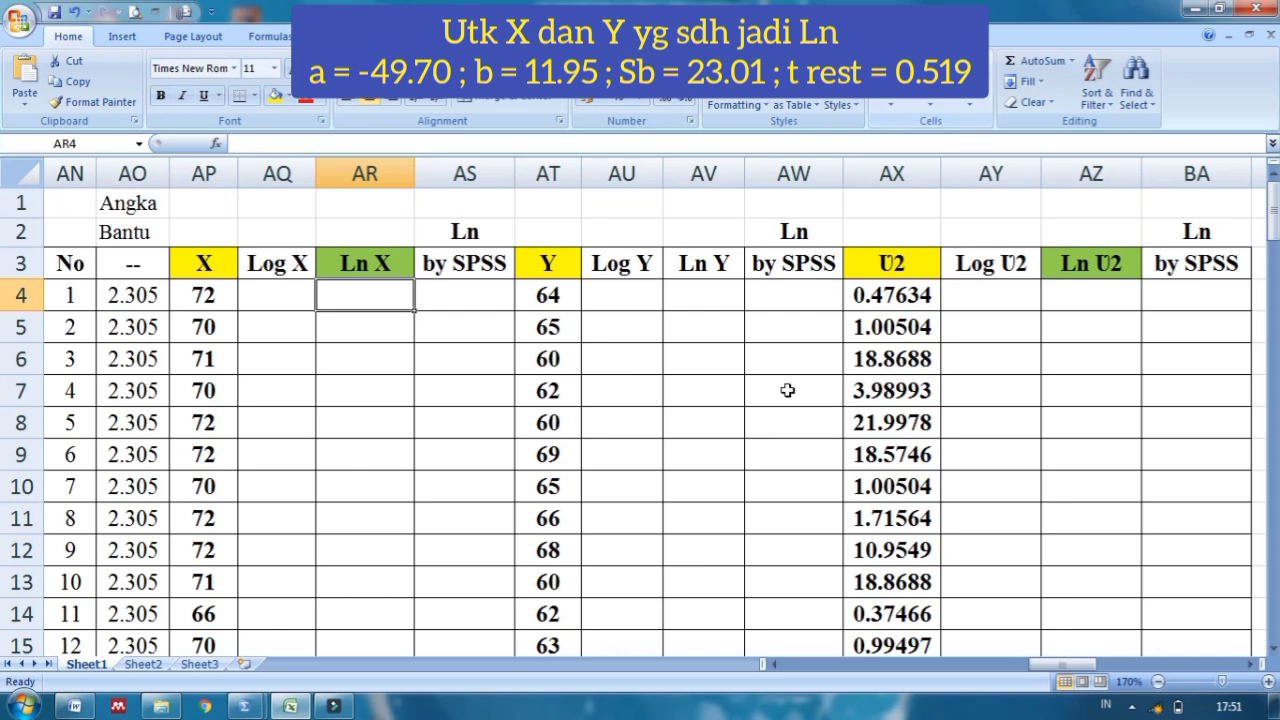
# Switch to the SPSS data editor and copy the LnVarX values from rows 1 to 31.
pyautogui.click(247, 708)
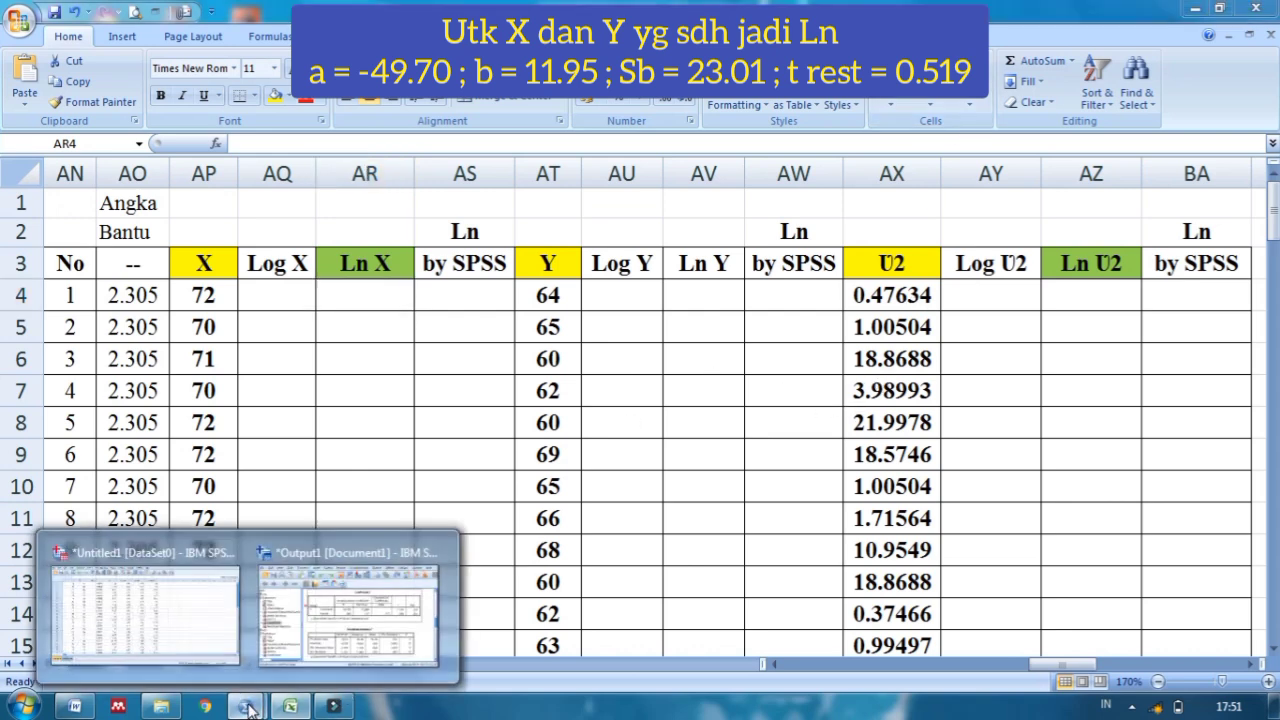
pyautogui.click(168, 604)
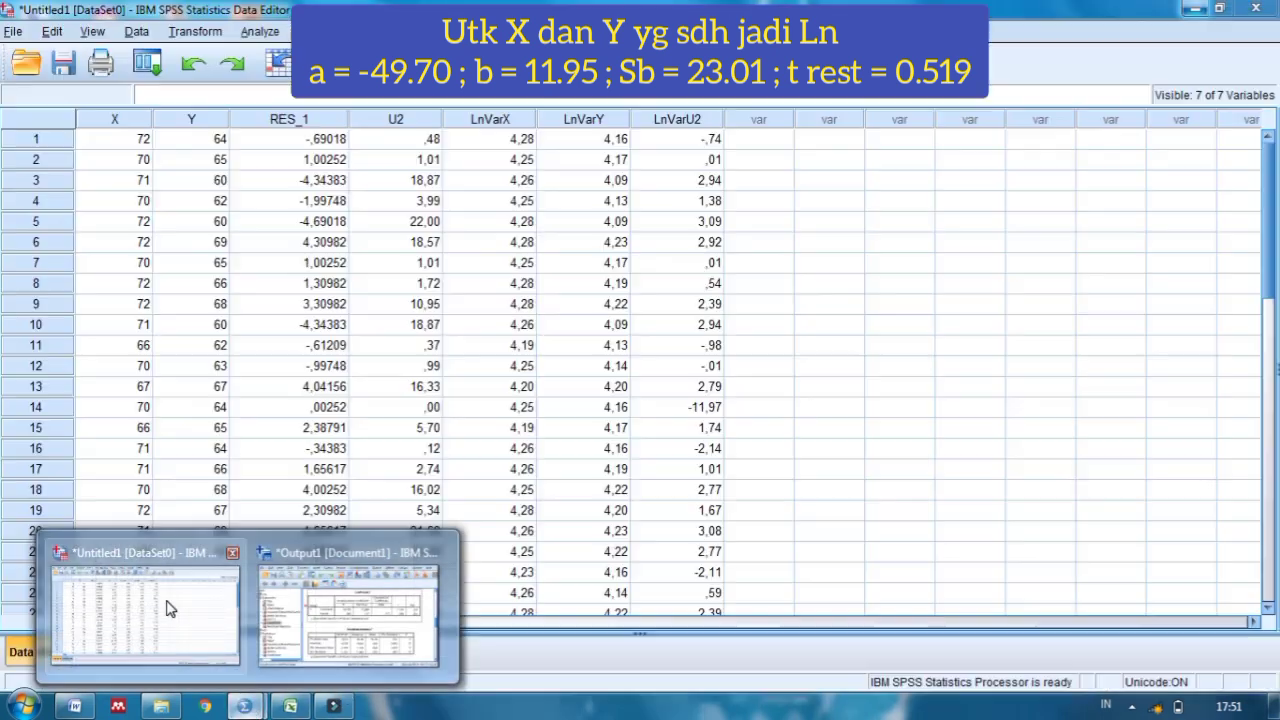
pyautogui.click(510, 139)
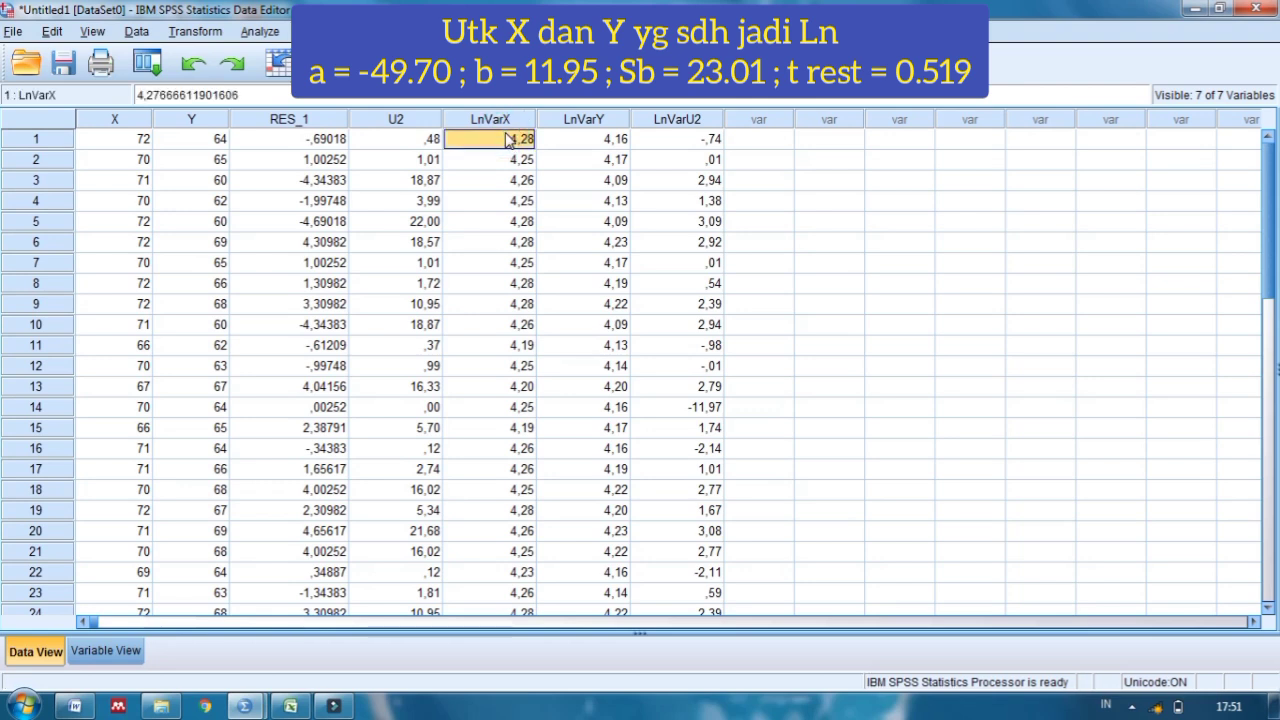
pyautogui.hotkey('shift', 'Down')
pyautogui.hotkey('shift', 'Down')
pyautogui.hotkey('shift', 'Down')
pyautogui.hotkey('shift', 'Down')
pyautogui.hotkey('shift', 'Down')
pyautogui.hotkey('shift', 'Down')
pyautogui.hotkey('shift', 'Down')
pyautogui.hotkey('shift', 'Down')
pyautogui.hotkey('shift', 'Down')
pyautogui.hotkey('shift', 'Down')
pyautogui.hotkey('shift', 'Down')
pyautogui.hotkey('shift', 'Down')
pyautogui.hotkey('shift', 'Down')
pyautogui.hotkey('shift', 'Down')
pyautogui.hotkey('shift', 'Down')
pyautogui.hotkey('shift', 'Down')
pyautogui.hotkey('shift', 'Down')
pyautogui.hotkey('shift', 'Down')
pyautogui.hotkey('shift', 'Down')
pyautogui.hotkey('shift', 'Down')
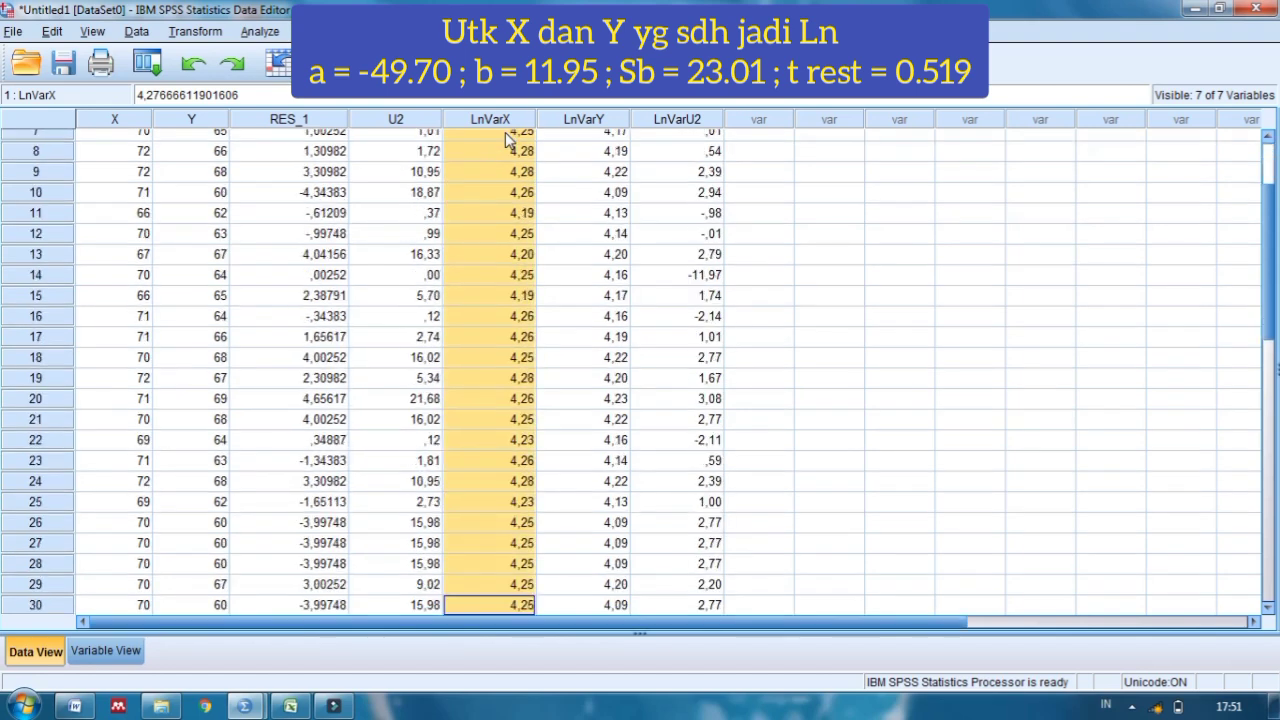
pyautogui.hotkey('shift', 'Down')
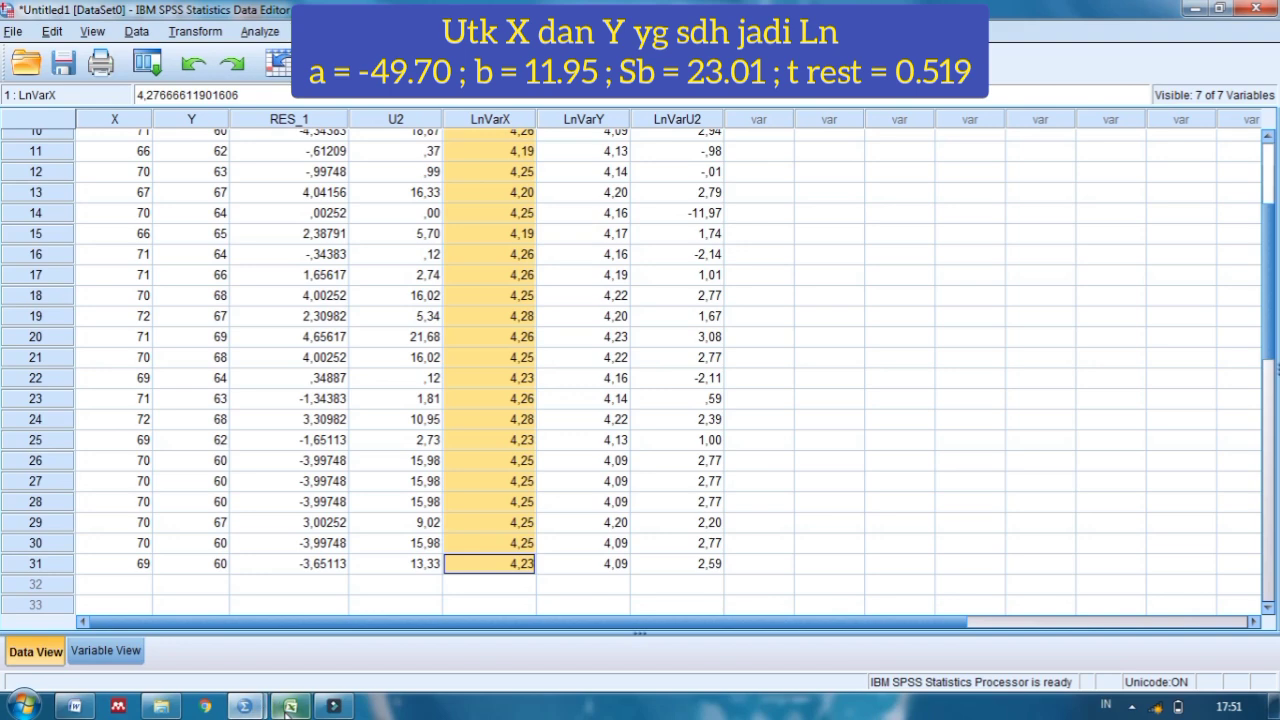
# Switch to Excel and paste the copied LnVarX values into the Ln by SPSS column for X, starting at AS4.
pyautogui.hotkey('alt', 'Tab')
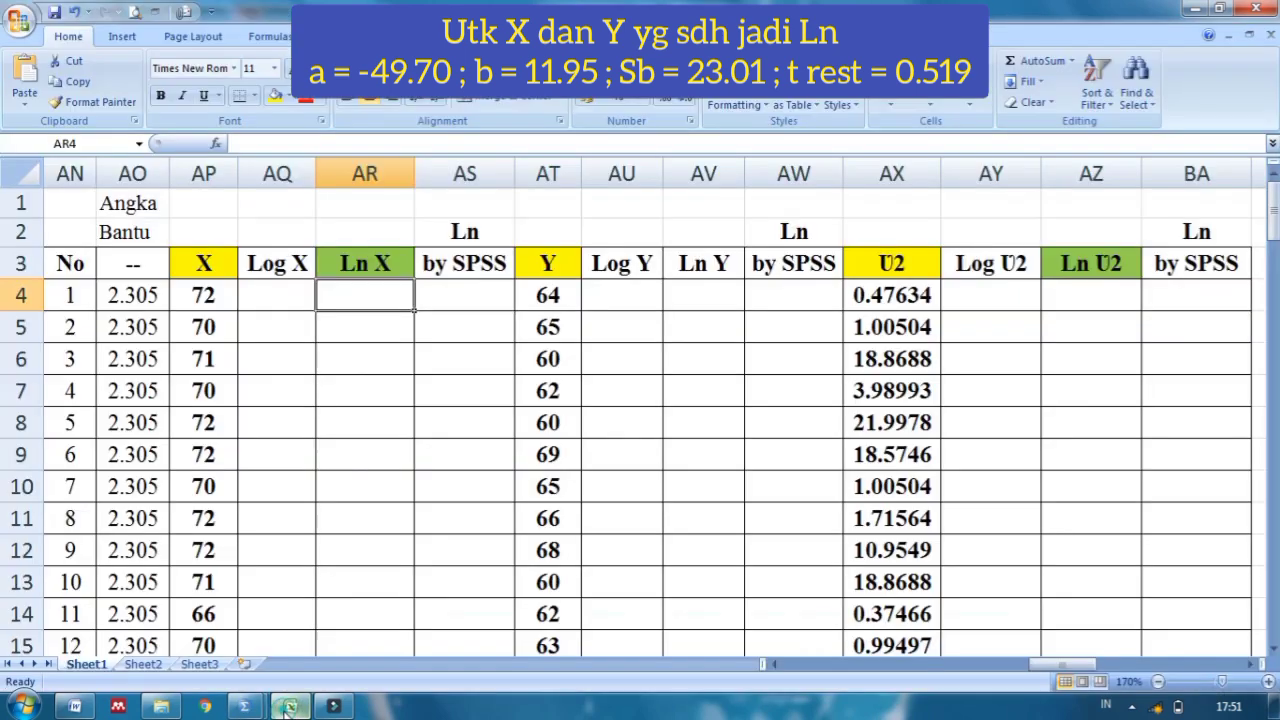
pyautogui.click(451, 292)
pyautogui.rightClick(451, 293)
pyautogui.click(451, 294)
pyautogui.rightClick(452, 295)
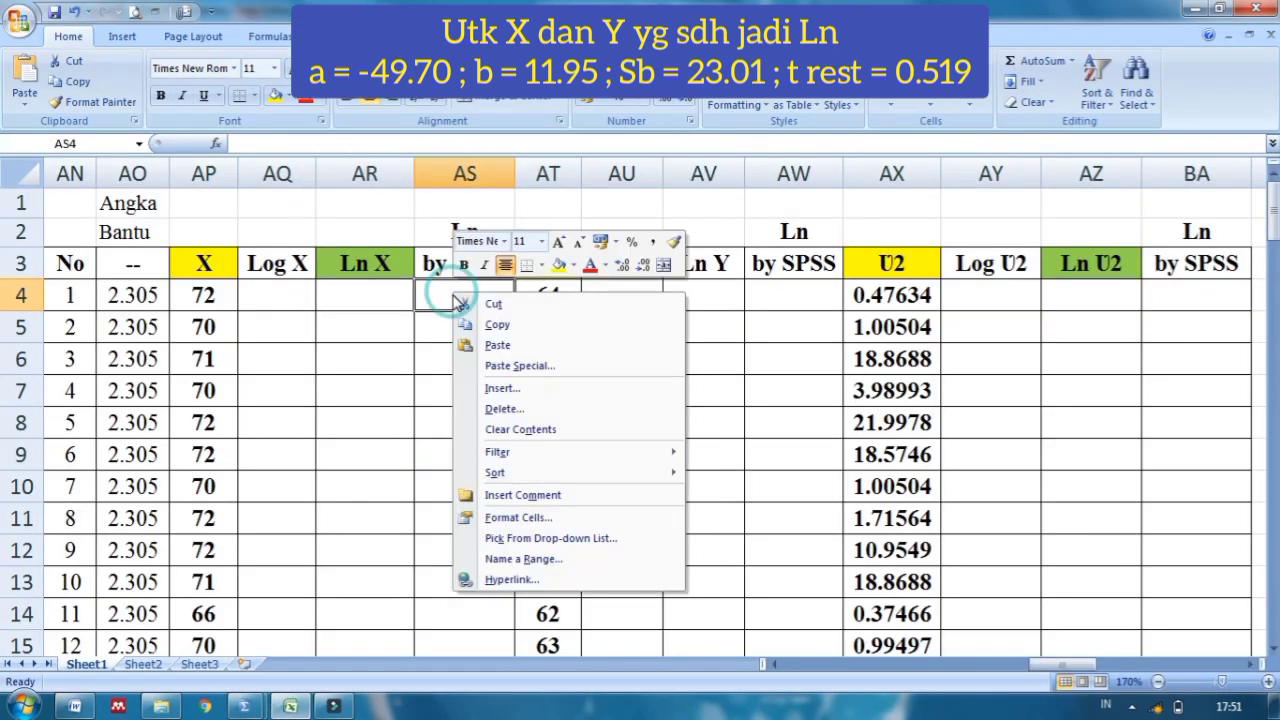
pyautogui.click(502, 345)
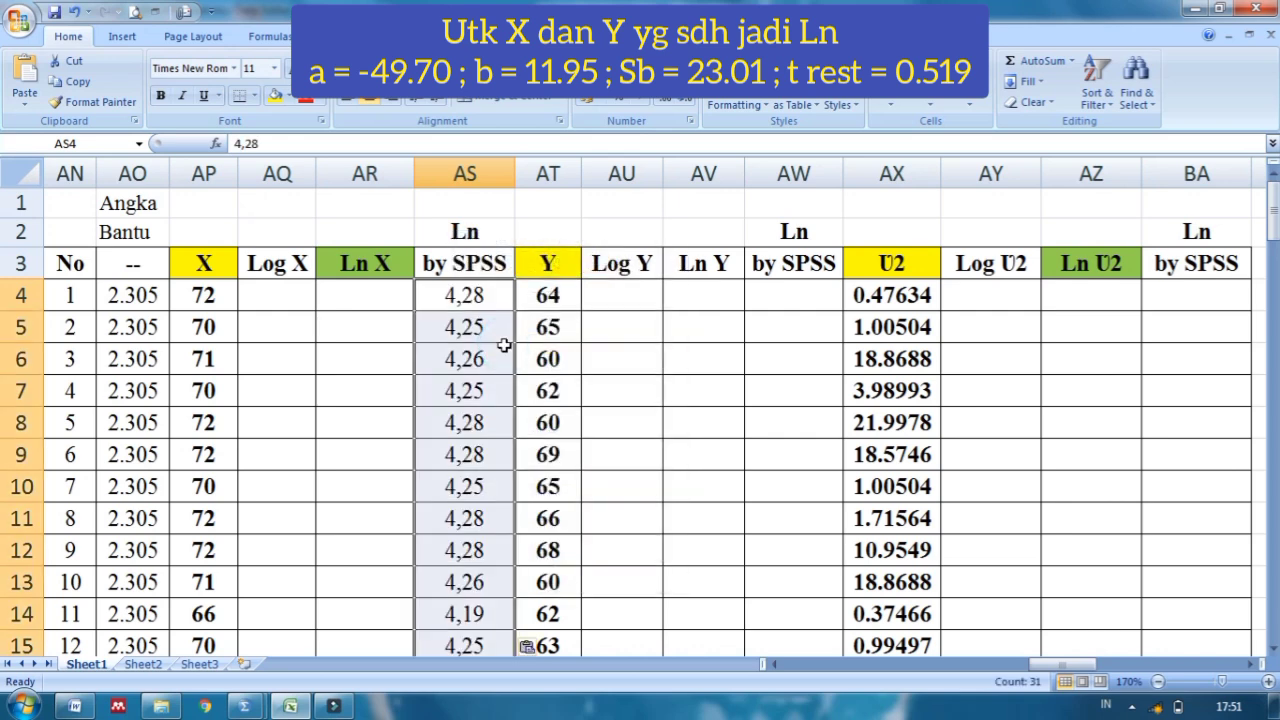
# Switch to the SPSS data editor and copy the LnVarY values from rows 1 to 31.
pyautogui.click(246, 706)
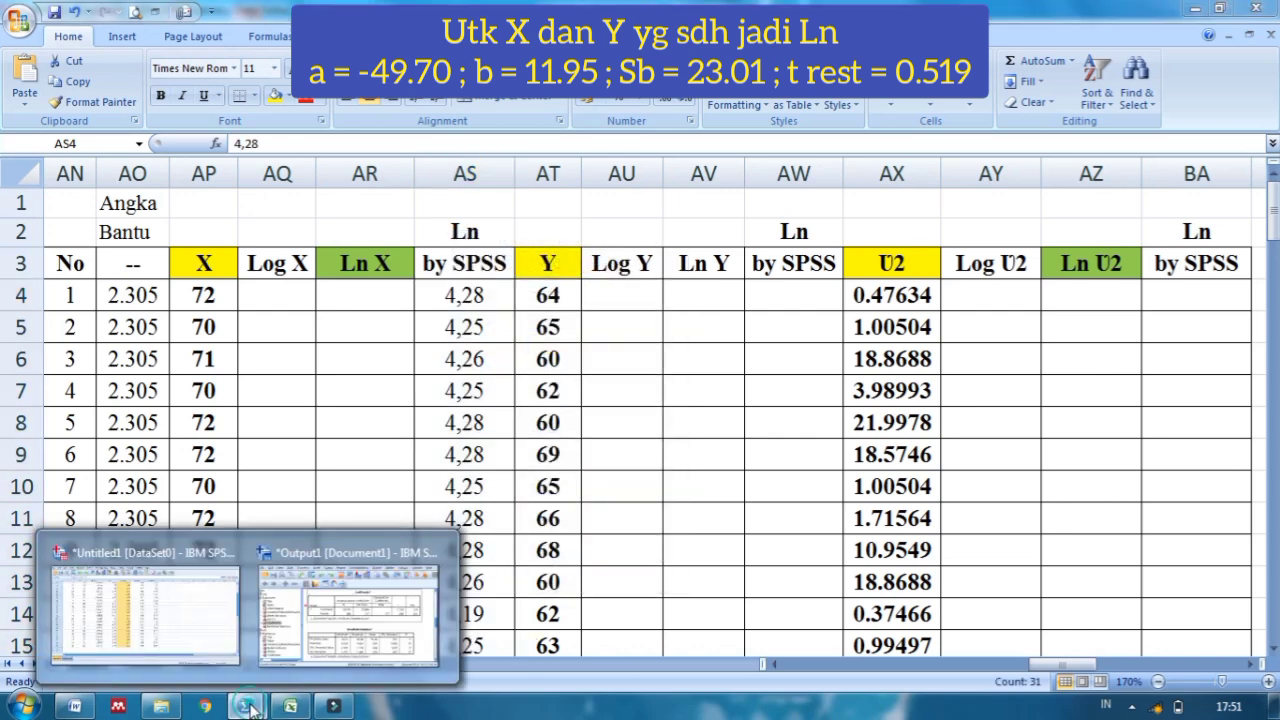
pyautogui.click(180, 638)
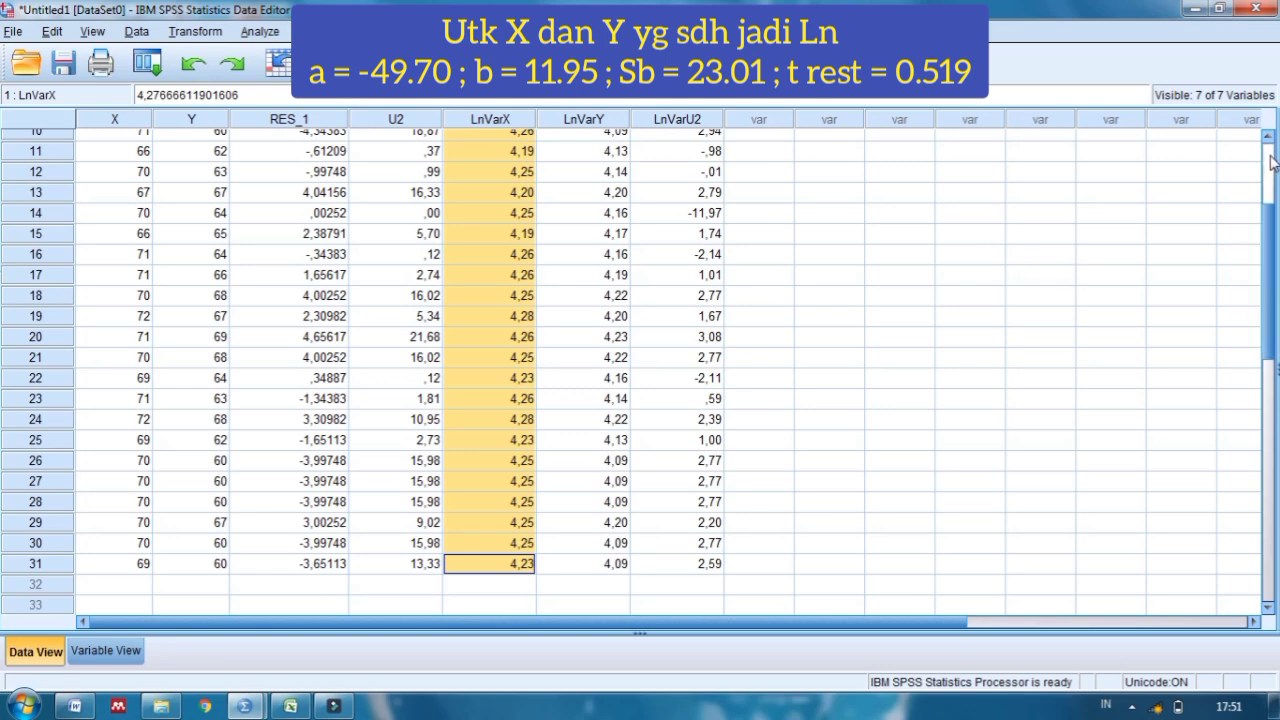
pyautogui.scroll(3, 1273, 163)
pyautogui.click(584, 140)
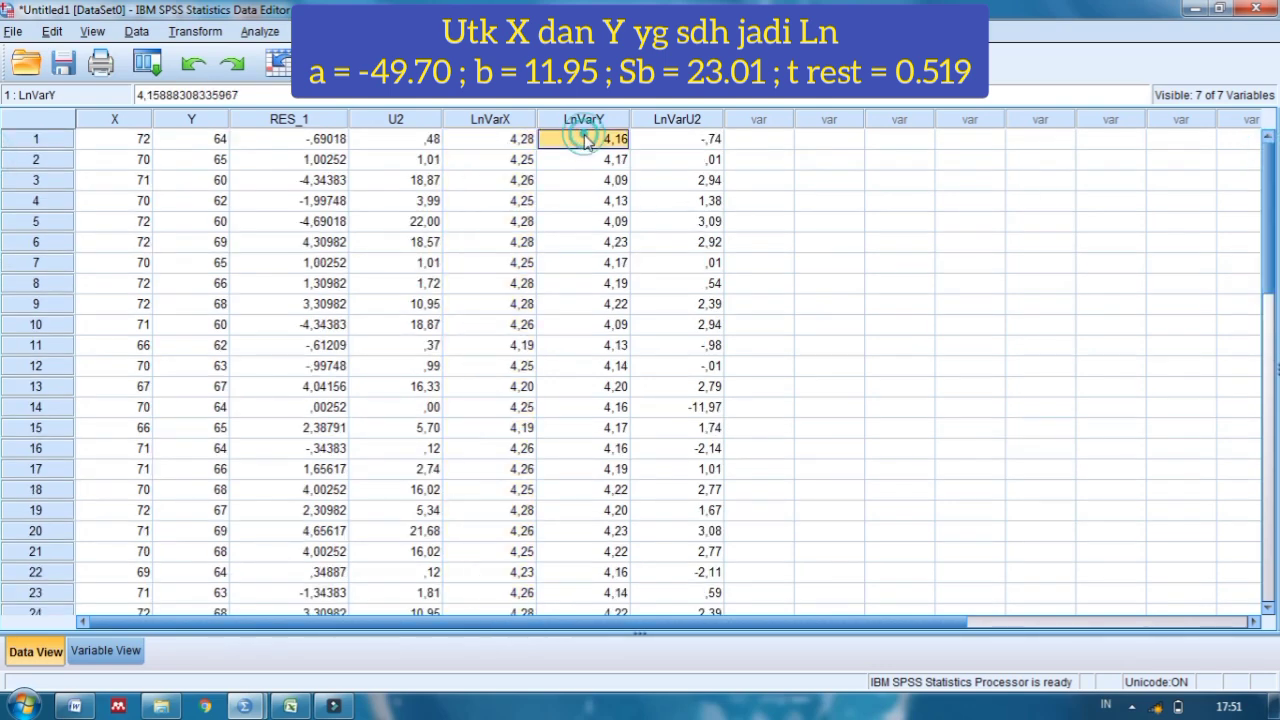
pyautogui.hotkey('shift', 'Down')
pyautogui.hotkey('shift', 'Down')
pyautogui.hotkey('shift', 'Down')
pyautogui.hotkey('shift', 'Down')
pyautogui.hotkey('shift', 'Down')
pyautogui.hotkey('shift', 'Down')
pyautogui.hotkey('shift', 'Down')
pyautogui.hotkey('shift', 'Down')
pyautogui.hotkey('shift', 'Down')
pyautogui.hotkey('shift', 'Down')
pyautogui.hotkey('shift', 'Down')
pyautogui.hotkey('shift', 'Down')
pyautogui.hotkey('shift', 'Down')
pyautogui.hotkey('shift', 'Down')
pyautogui.hotkey('shift', 'Down')
pyautogui.hotkey('shift', 'Down')
pyautogui.hotkey('shift', 'Down')
pyautogui.hotkey('shift', 'Down')
pyautogui.hotkey('shift', 'Down')
pyautogui.hotkey('shift', 'Down')
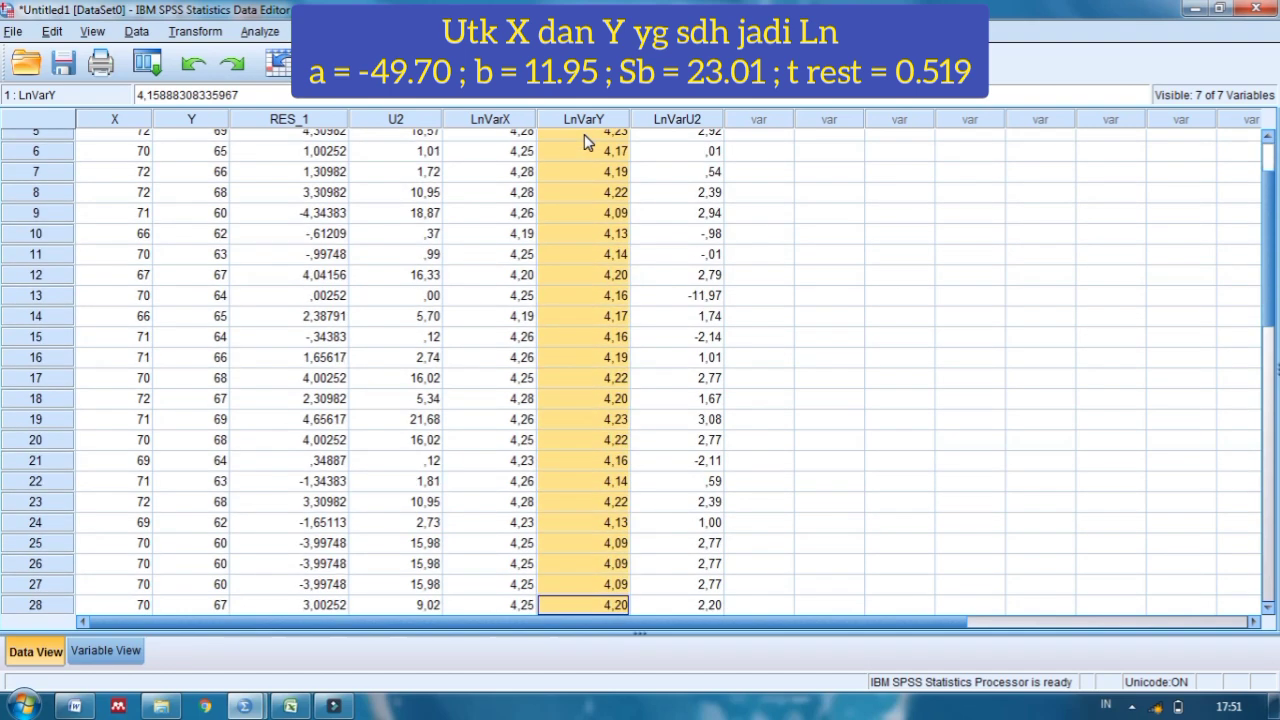
pyautogui.hotkey('shift', 'Down')
pyautogui.hotkey('shift', 'Down')
pyautogui.hotkey('shift', 'Down')
pyautogui.hotkey('shift', 'Down')
pyautogui.hotkey('shift', 'Down')
pyautogui.hotkey('shift', 'Down')
pyautogui.hotkey('shift', 'Down')
pyautogui.hotkey('shift', 'Down')
pyautogui.hotkey('shift', 'Down')
pyautogui.hotkey('shift', 'Up')
pyautogui.hotkey('shift', 'Up')
pyautogui.hotkey('shift', 'Up')
pyautogui.hotkey('shift', 'Up')
pyautogui.hotkey('shift', 'Up')
pyautogui.hotkey('shift', 'Up')
pyautogui.hotkey('shift', 'Up')
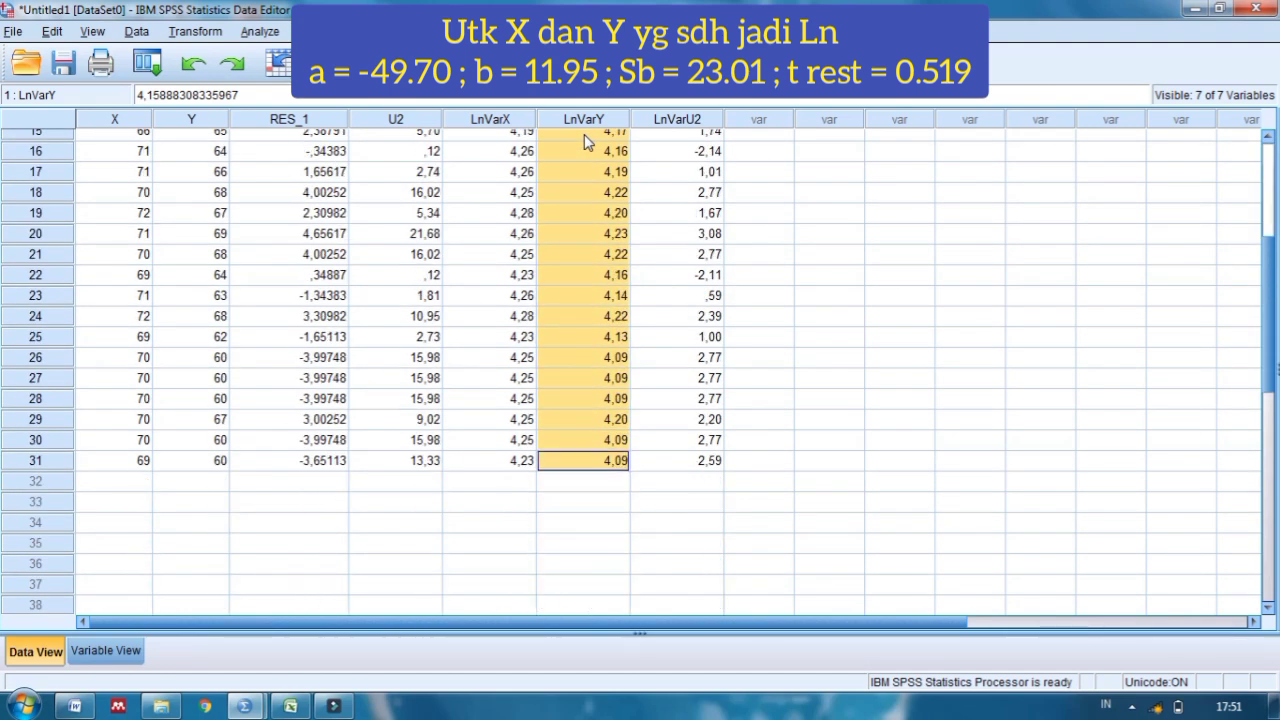
pyautogui.rightClick(584, 135)
pyautogui.click(632, 173)
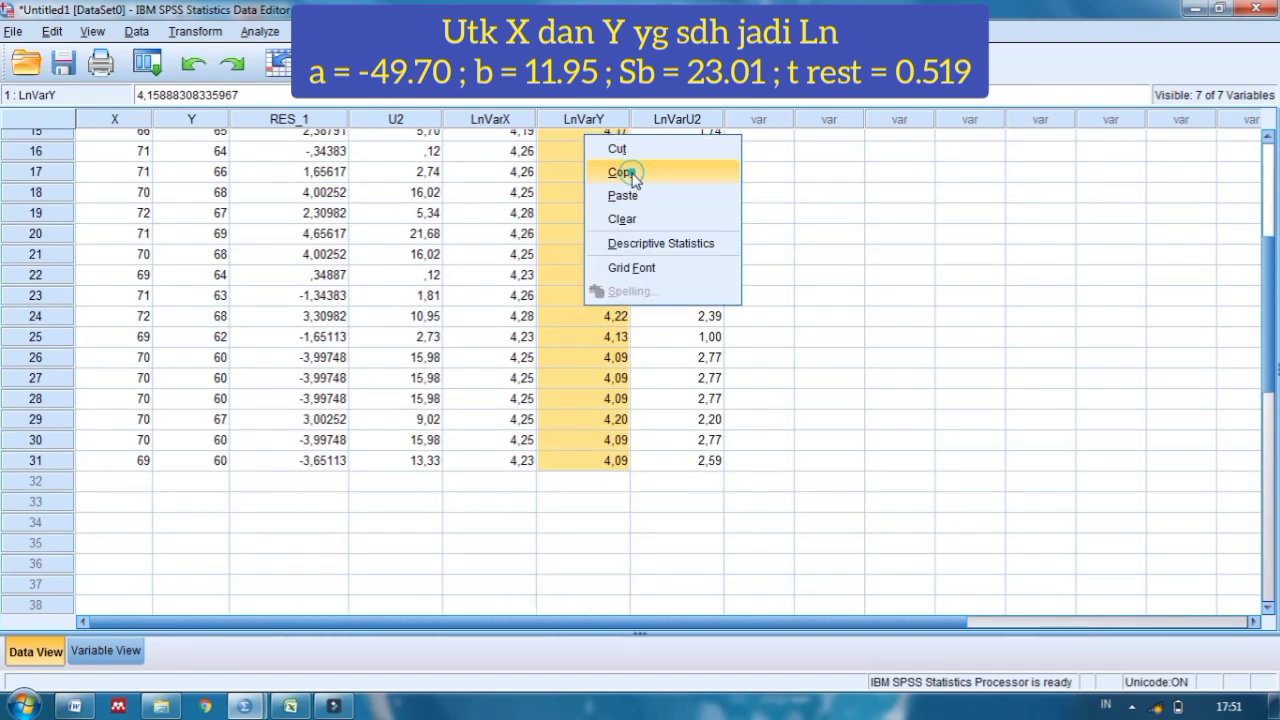
# Switch to Excel and paste the copied LnVarY values into the Ln by SPSS column for Y, starting at AW4.
pyautogui.click(290, 706)
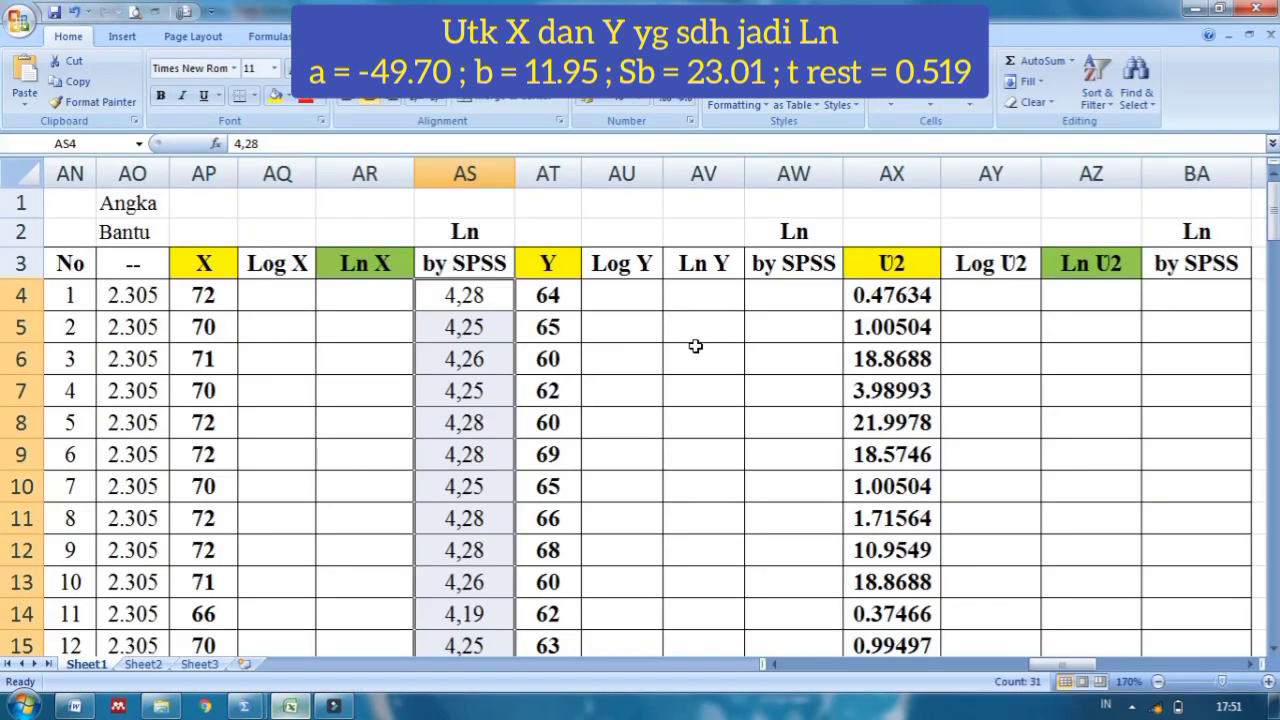
pyautogui.click(806, 293)
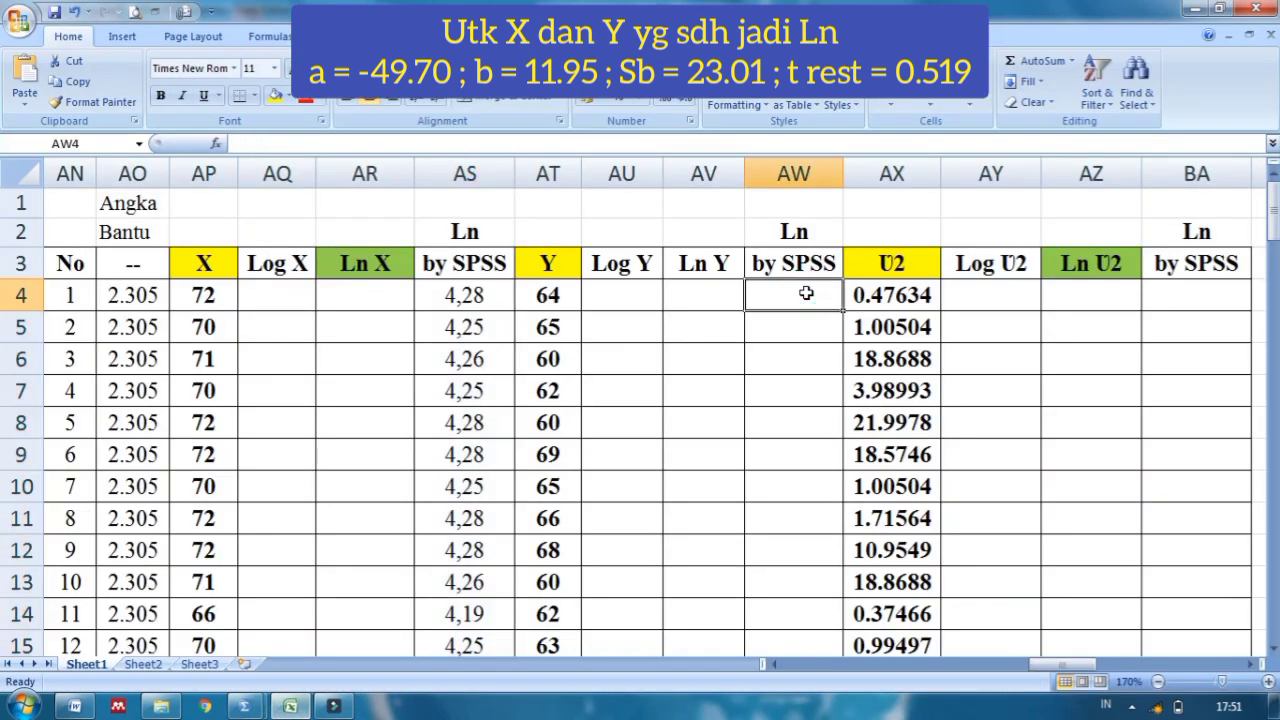
pyautogui.rightClick(806, 293)
pyautogui.click(857, 349)
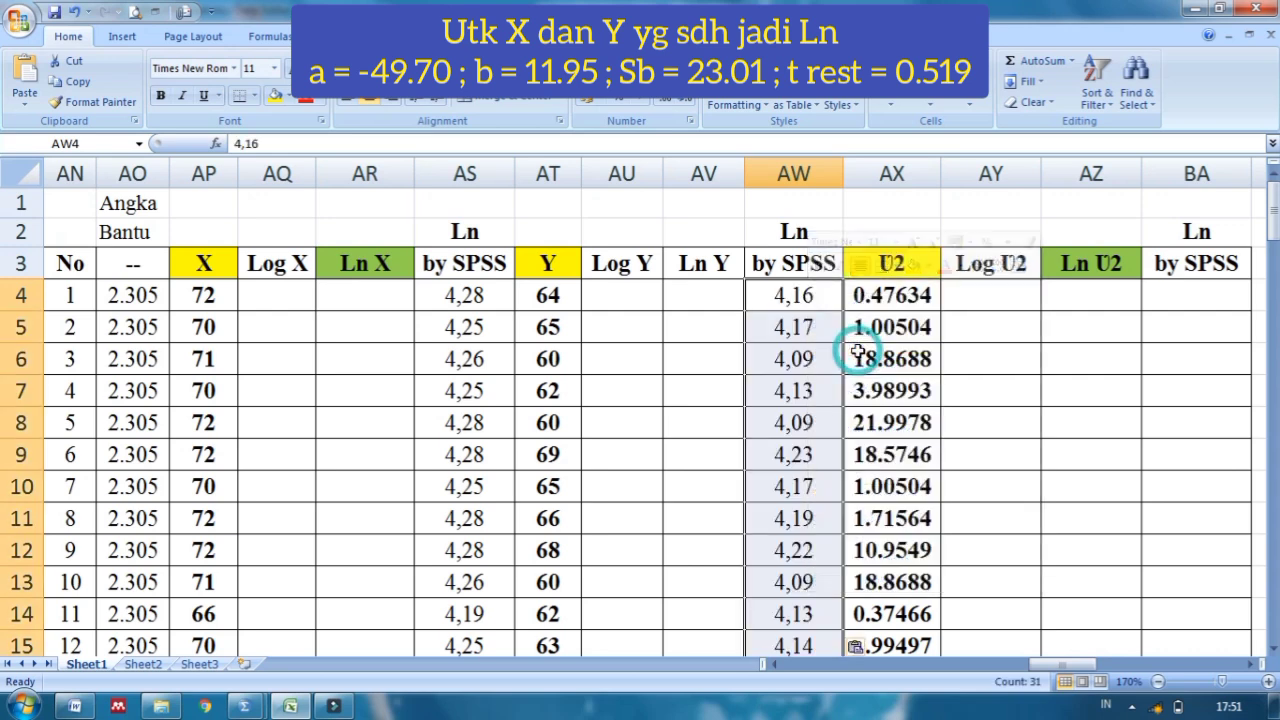
# Switch to the SPSS data editor and copy the LnVarU2 values from rows 1 to 31.
pyautogui.moveTo(243, 707)
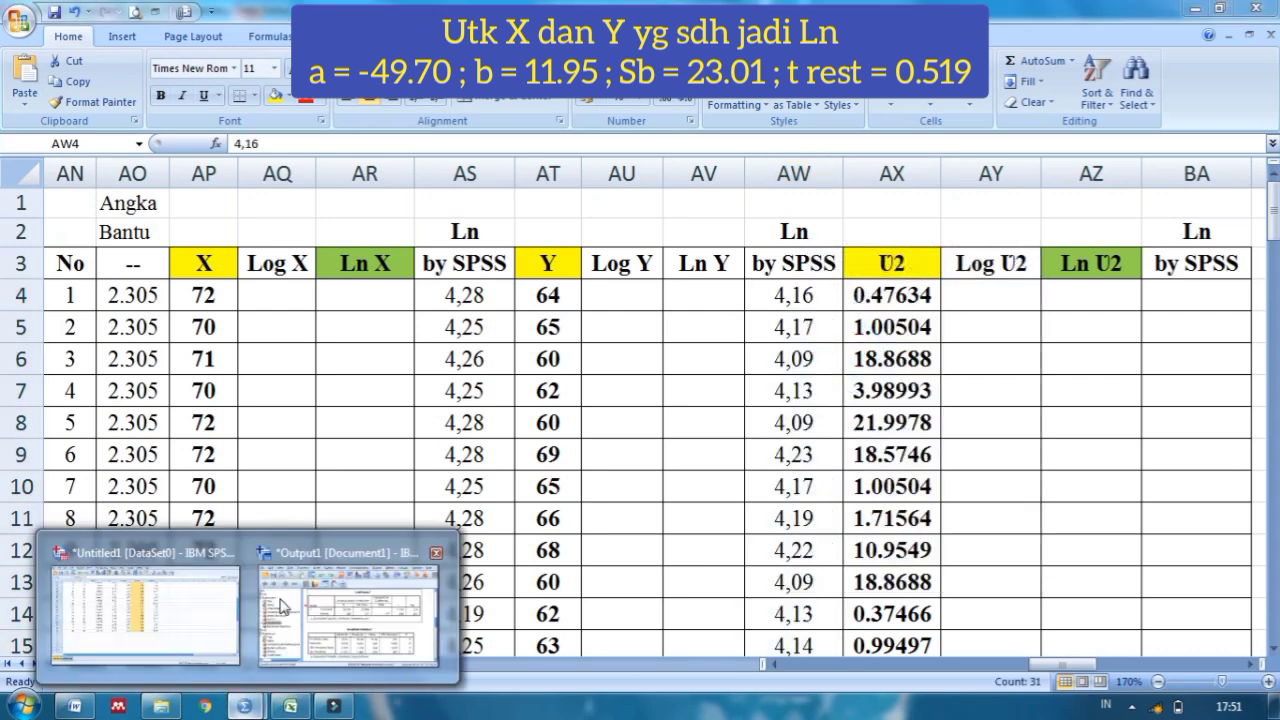
pyautogui.click(165, 600)
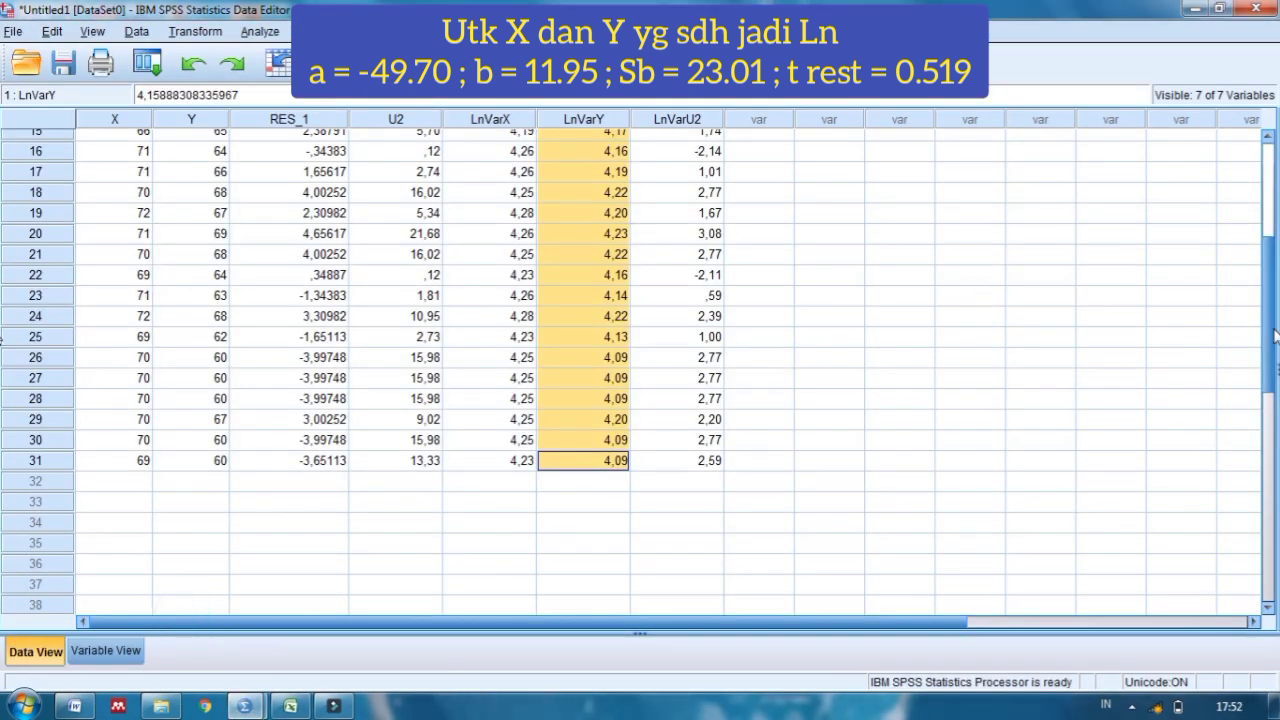
pyautogui.moveTo(1267, 306); pyautogui.dragTo(1255, 191)
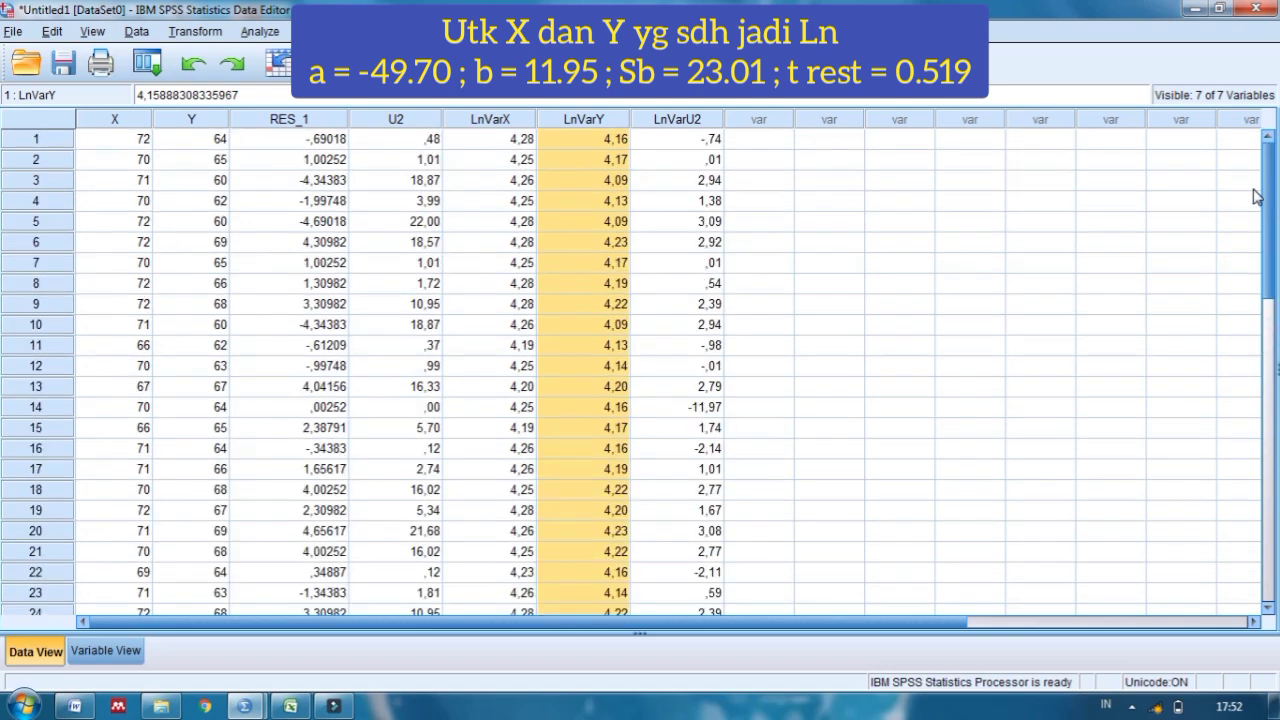
pyautogui.click(680, 142)
pyautogui.hotkey('shift', 'Down')
pyautogui.hotkey('shift', 'Down')
pyautogui.hotkey('shift', 'Down')
pyautogui.hotkey('shift', 'Down')
pyautogui.hotkey('shift', 'Down')
pyautogui.hotkey('shift', 'Down')
pyautogui.hotkey('shift', 'Down')
pyautogui.hotkey('shift', 'Down')
pyautogui.hotkey('shift', 'Down')
pyautogui.hotkey('shift', 'Down')
pyautogui.hotkey('shift', 'Down')
pyautogui.hotkey('shift', 'Down')
pyautogui.hotkey('shift', 'Down')
pyautogui.hotkey('shift', 'Down')
pyautogui.hotkey('shift', 'Down')
pyautogui.hotkey('shift', 'Down')
pyautogui.hotkey('shift', 'Down')
pyautogui.hotkey('shift', 'Down')
pyautogui.hotkey('shift', 'Down')
pyautogui.hotkey('shift', 'Down')
pyautogui.hotkey('shift', 'Down')
pyautogui.hotkey('shift', 'Down')
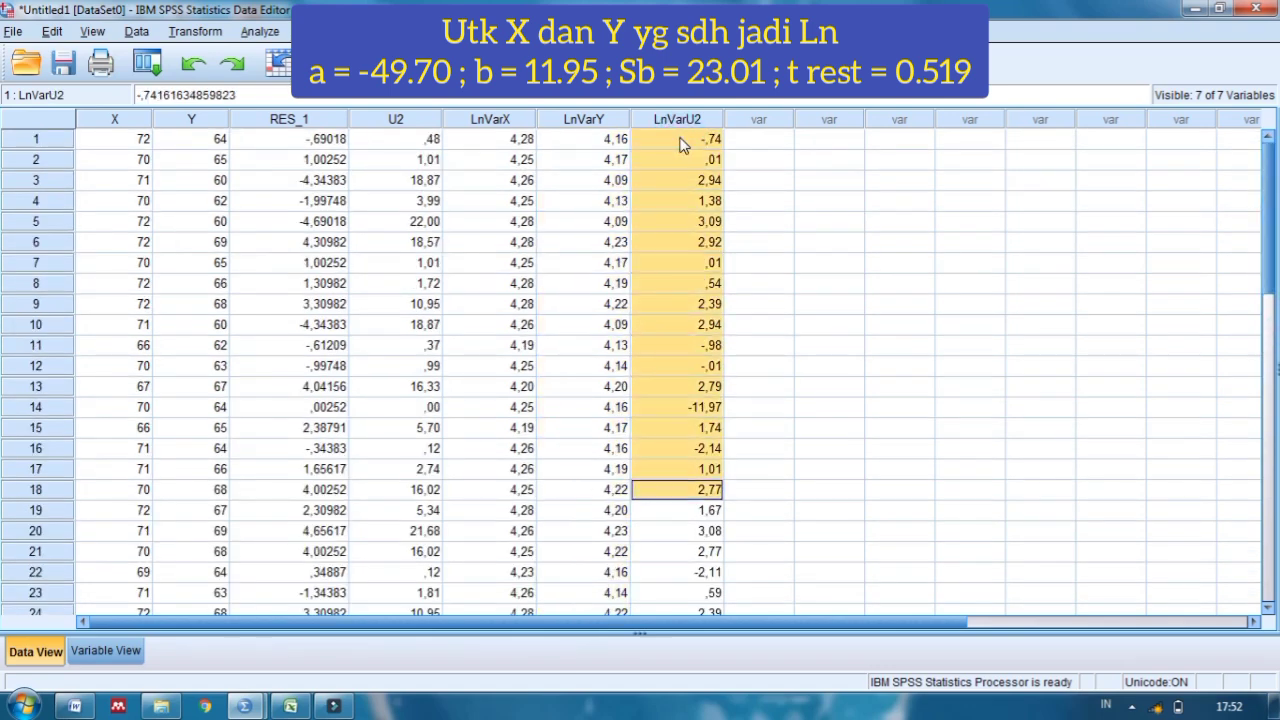
pyautogui.hotkey('shift', 'Down')
pyautogui.hotkey('shift', 'Down')
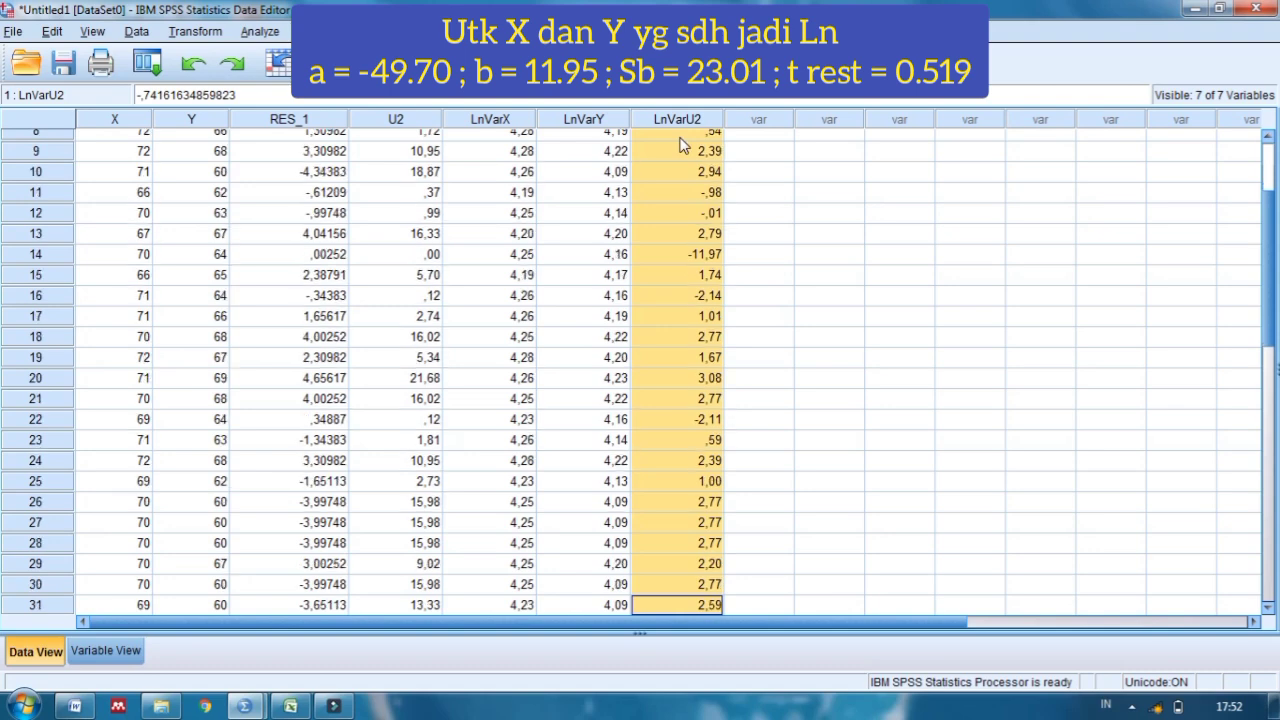
pyautogui.rightClick(680, 145)
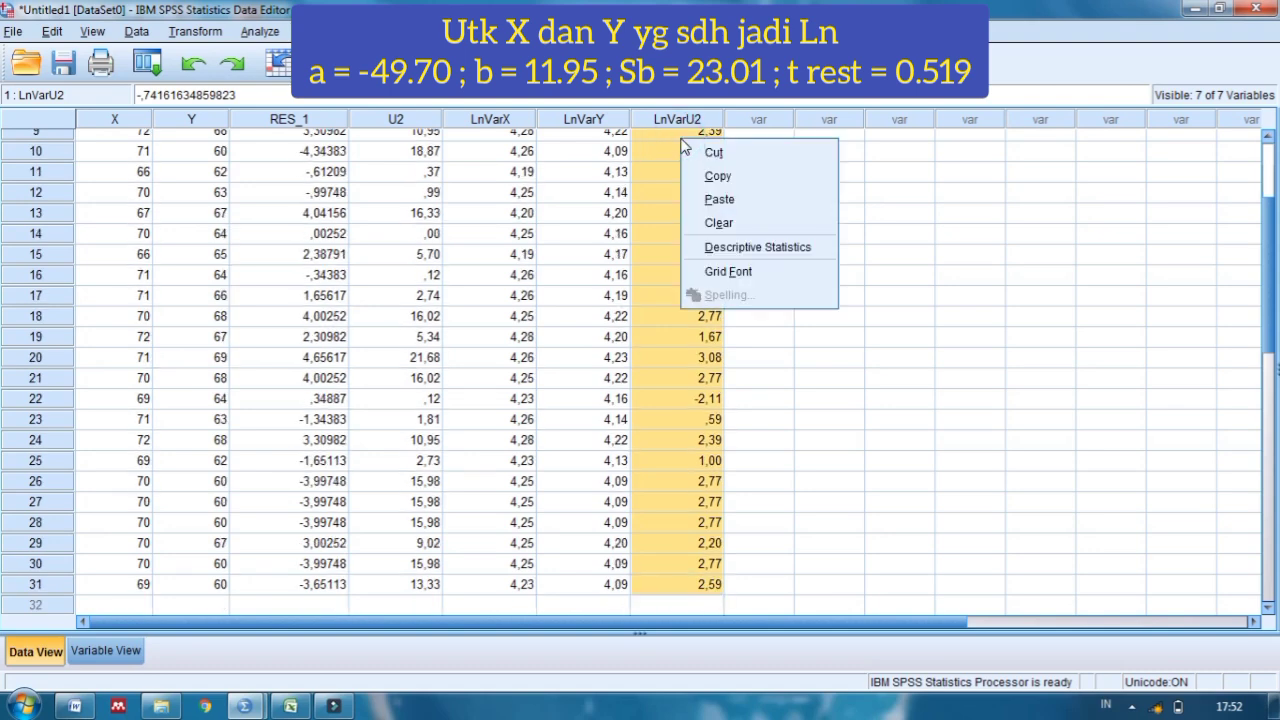
pyautogui.click(724, 180)
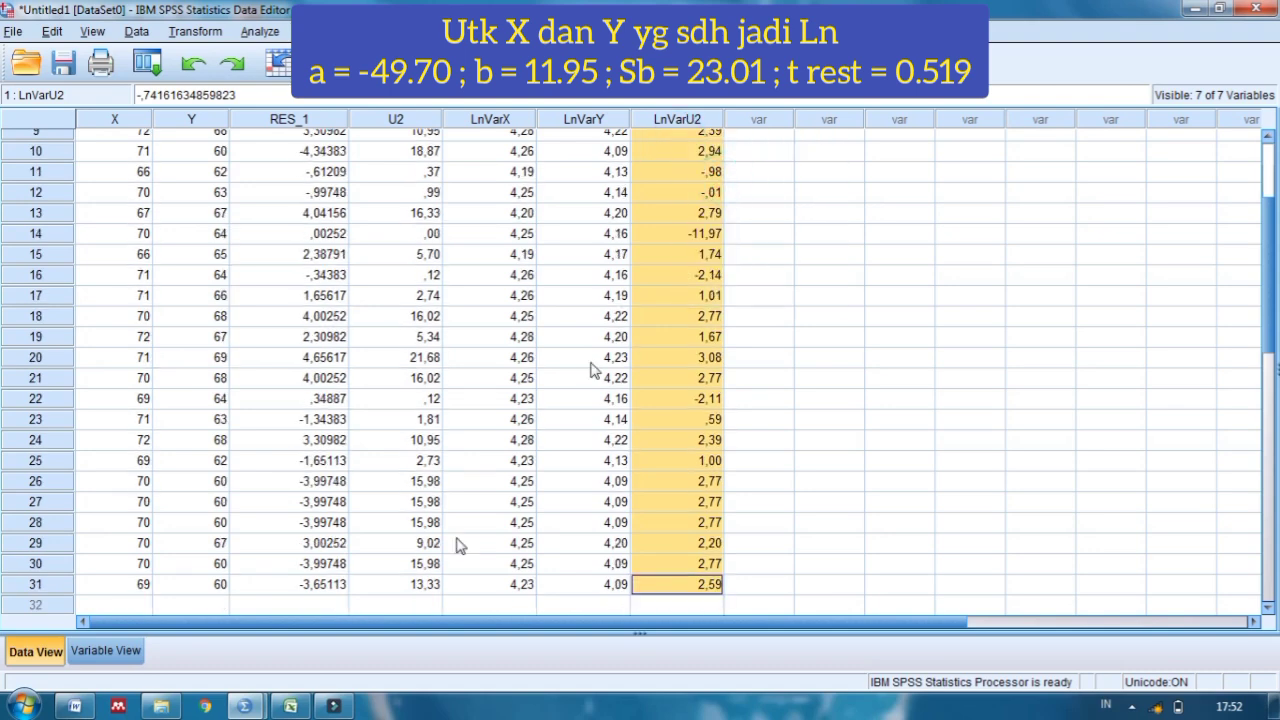
# Switch to Excel and paste the copied LnVarU2 values into the Ln by SPSS column for U2, starting at BA4.
pyautogui.click(290, 706)
pyautogui.rightClick(1170, 295)
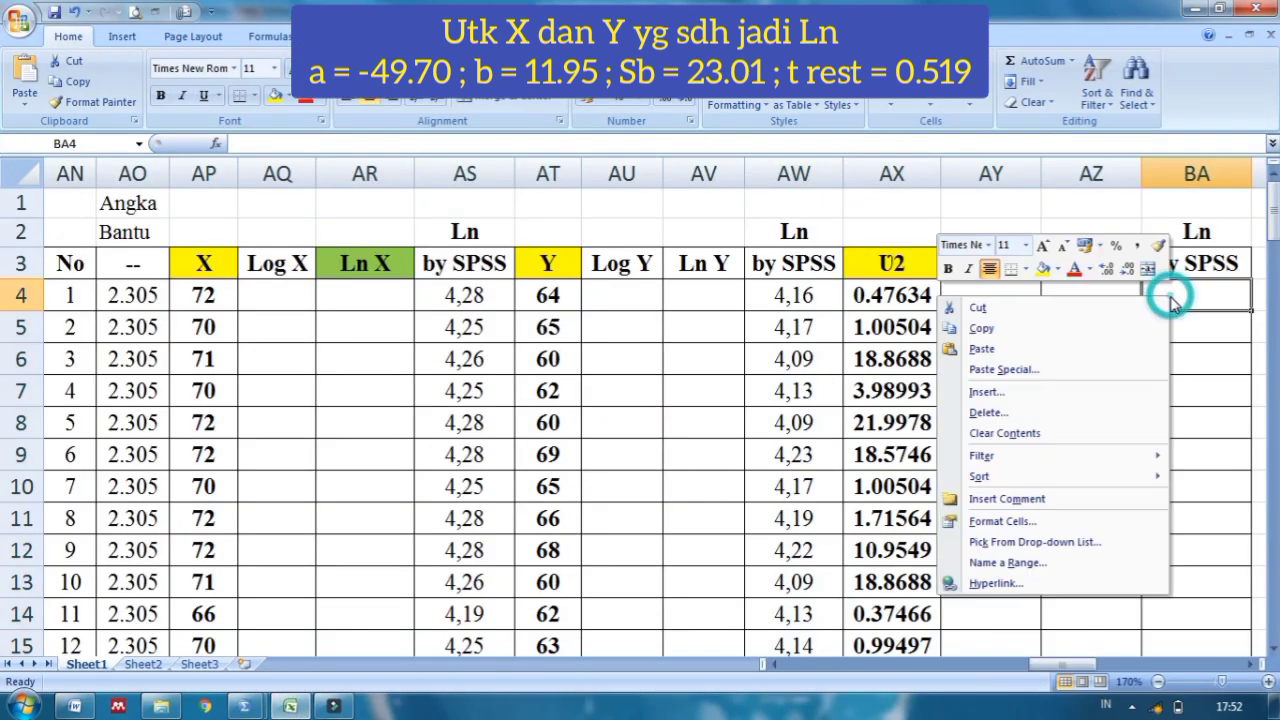
pyautogui.click(1052, 356)
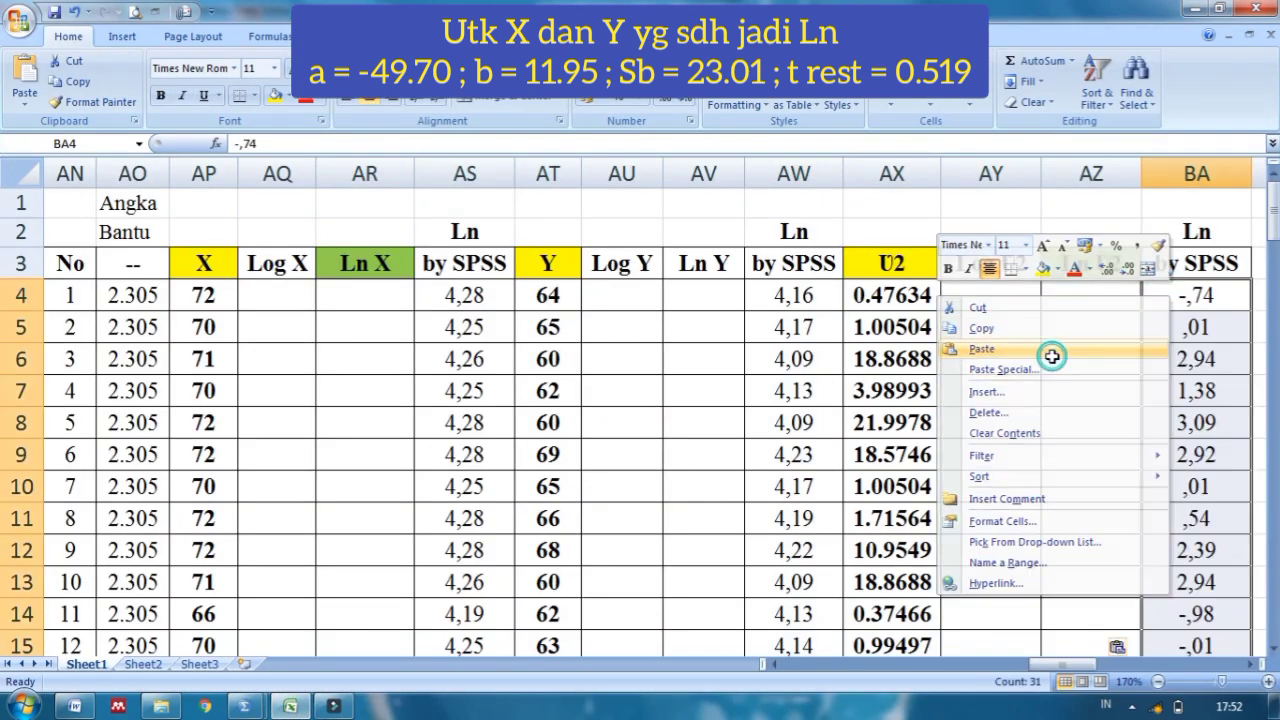
# Clear the LN formula from the first Ln X cell, AR4.
pyautogui.click(720, 313)
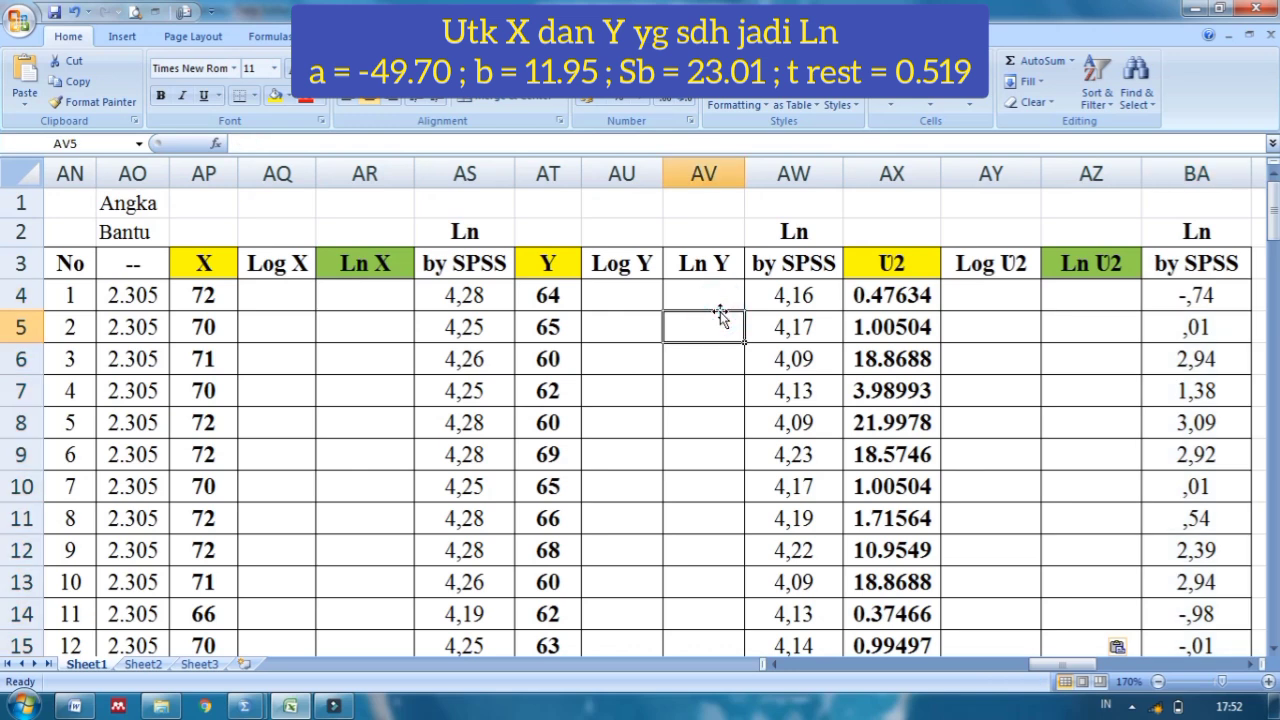
pyautogui.press('Up')
pyautogui.press('Left')
pyautogui.press('Left')
pyautogui.press('Left')
pyautogui.press('Left')
pyautogui.press('Left')
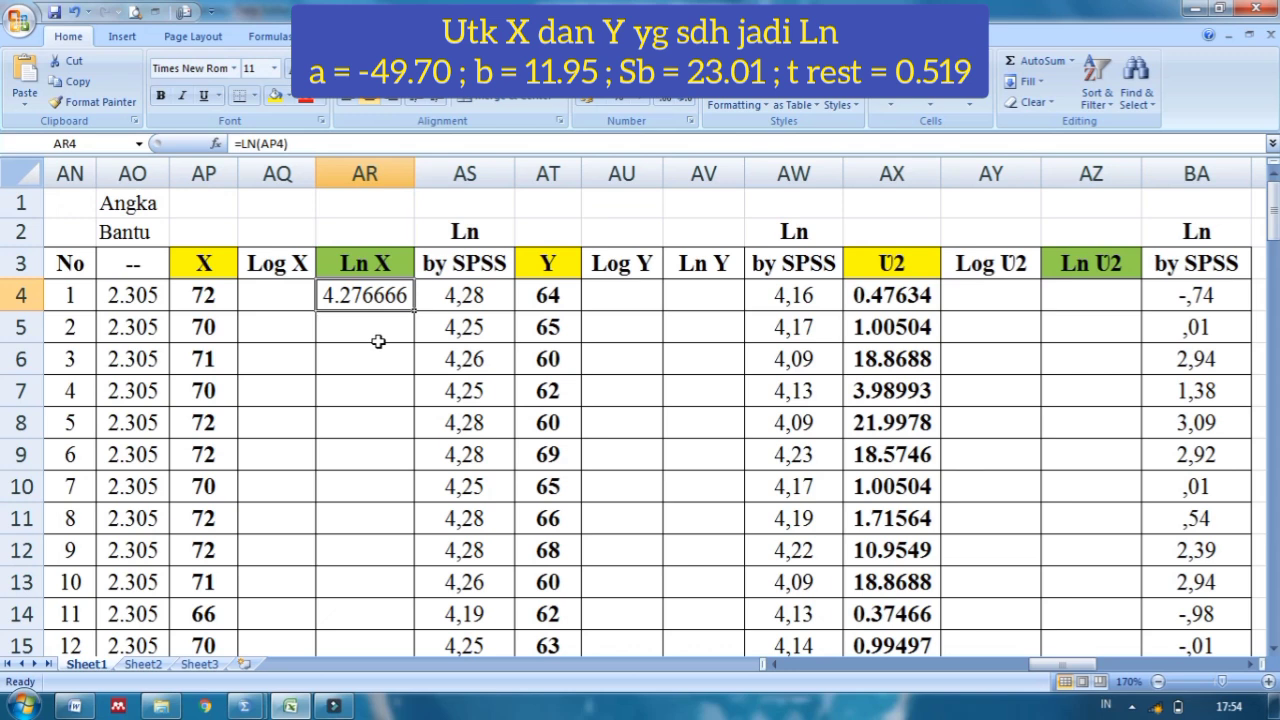
pyautogui.press('BackSpace')
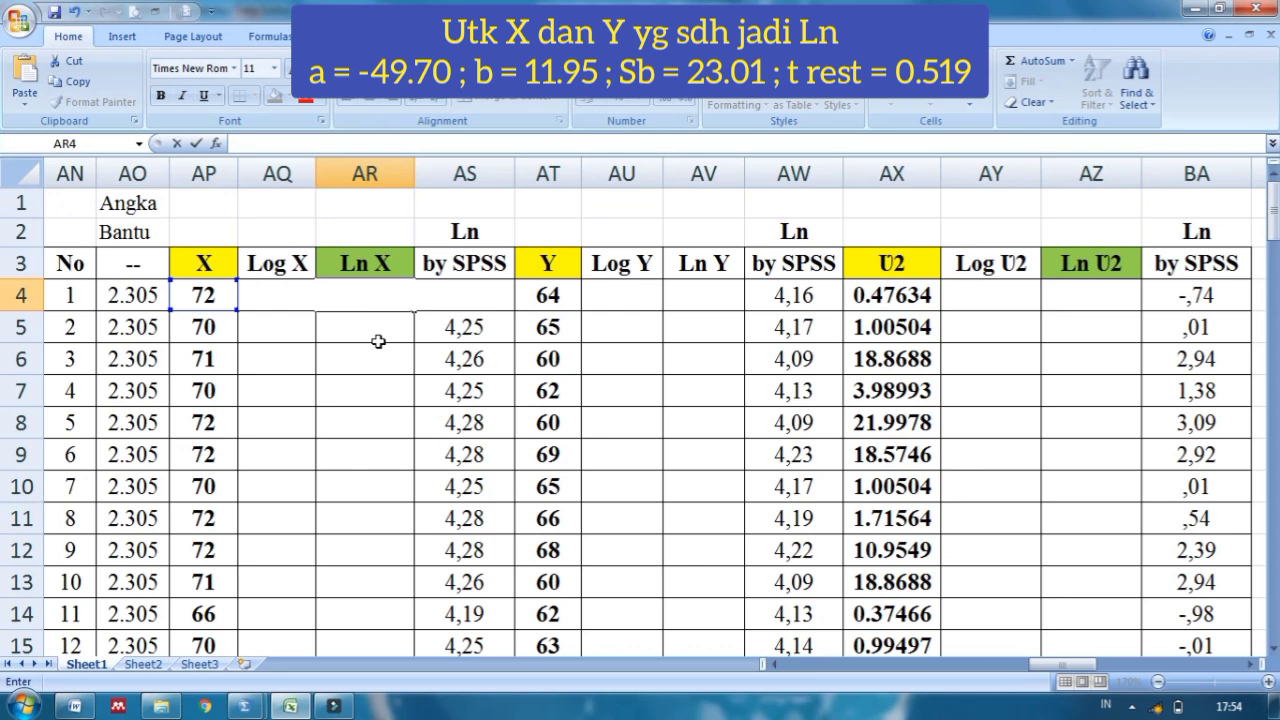
pyautogui.press('Return')
pyautogui.press('Up')
# Enter the formula =LOG(AP4) in the first Log X cell, AQ4.
pyautogui.press('Left')
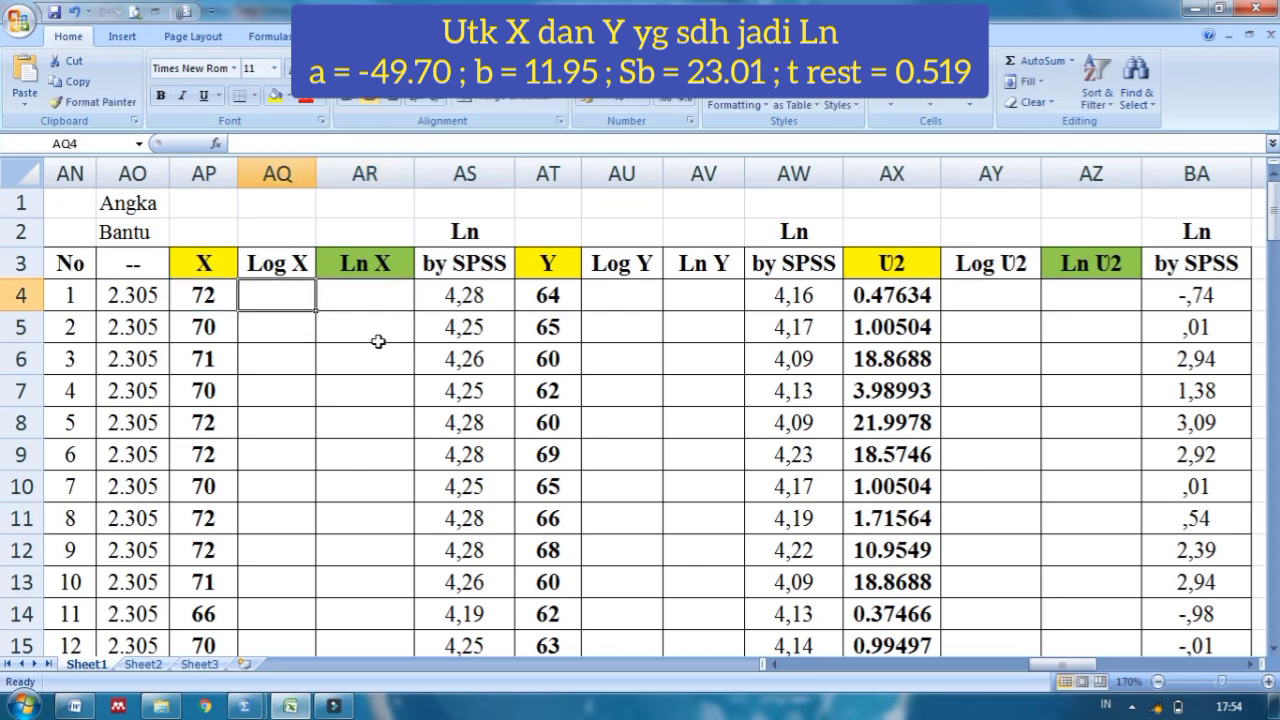
pyautogui.press('Left')
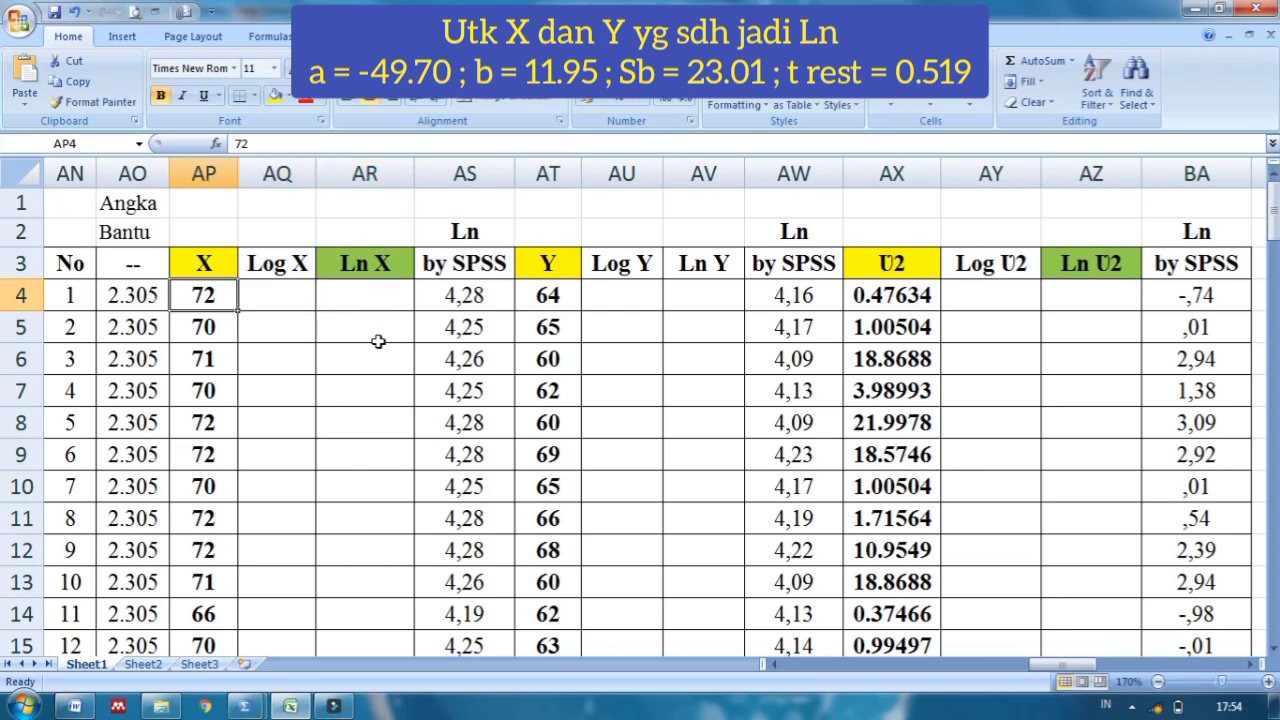
pyautogui.press('Right')
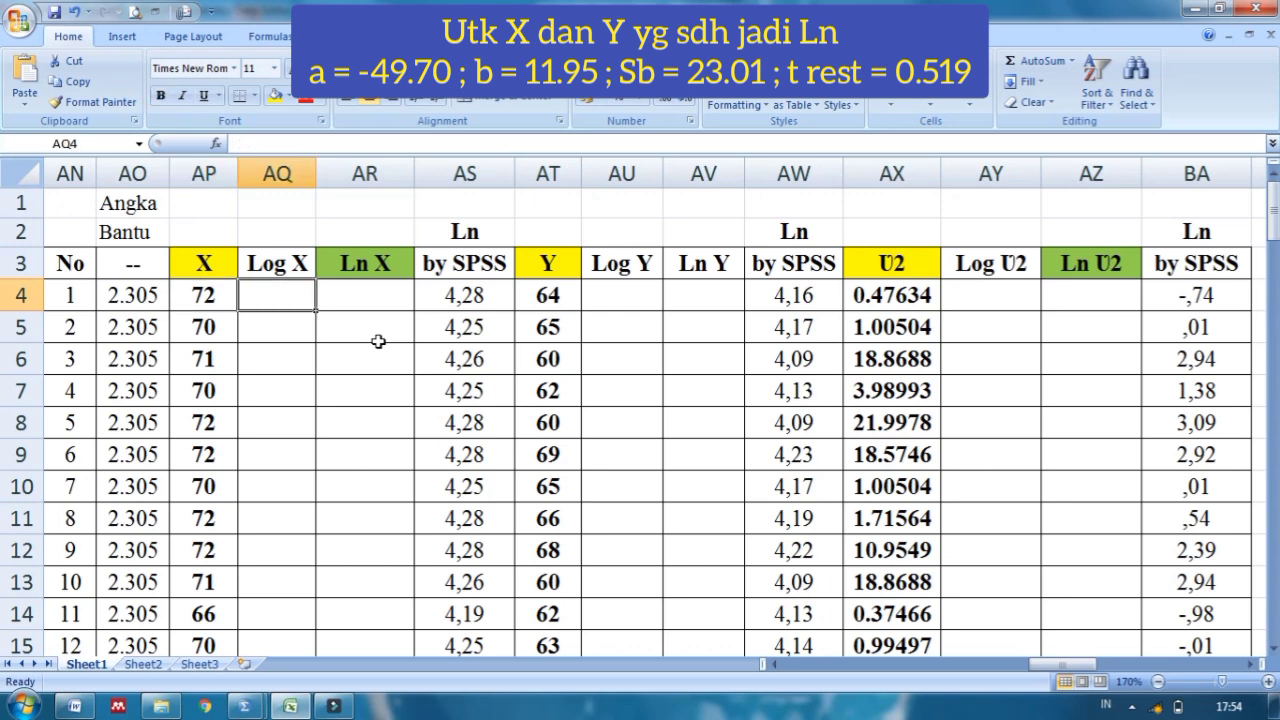
pyautogui.write('=')
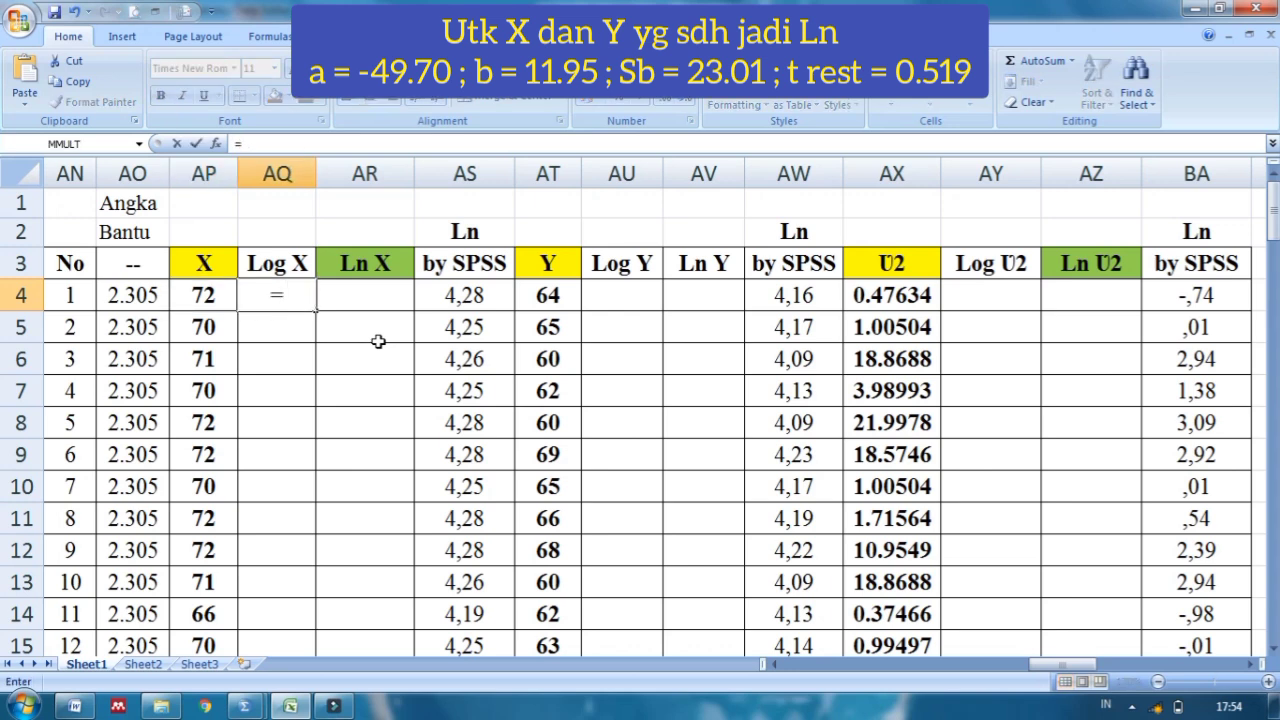
pyautogui.write('log(')
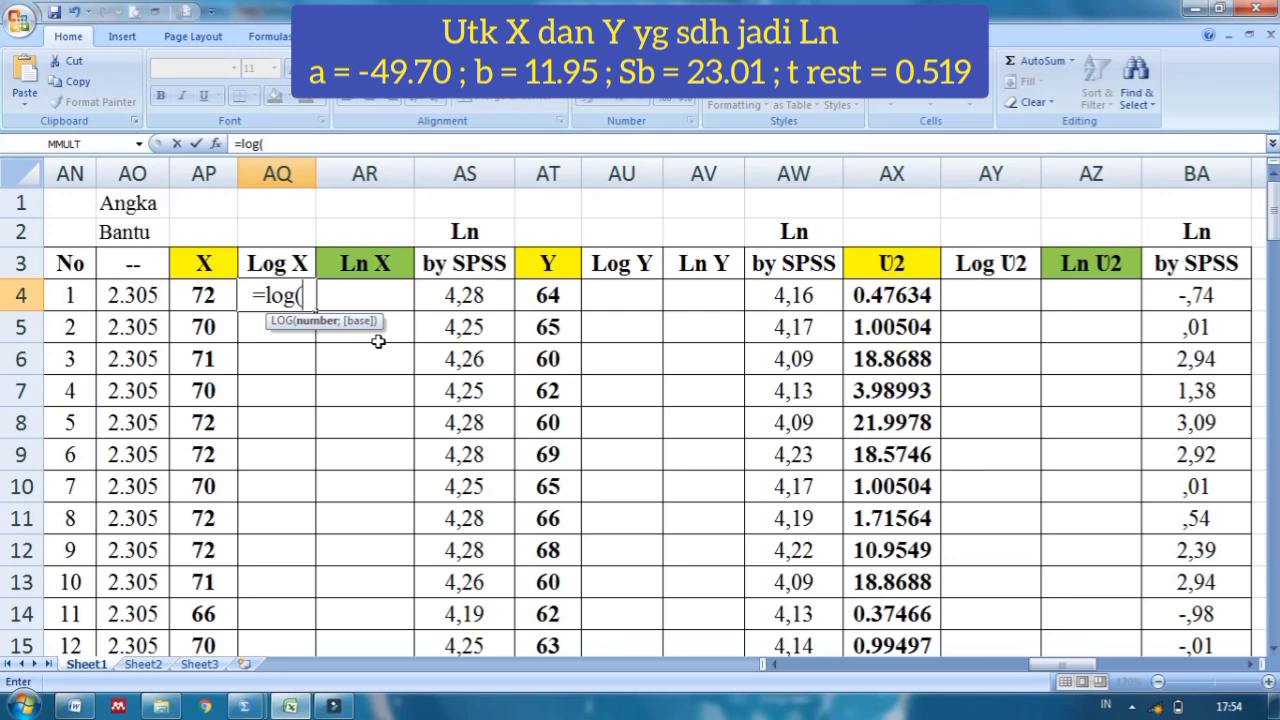
pyautogui.click(206, 296)
pyautogui.write(')')
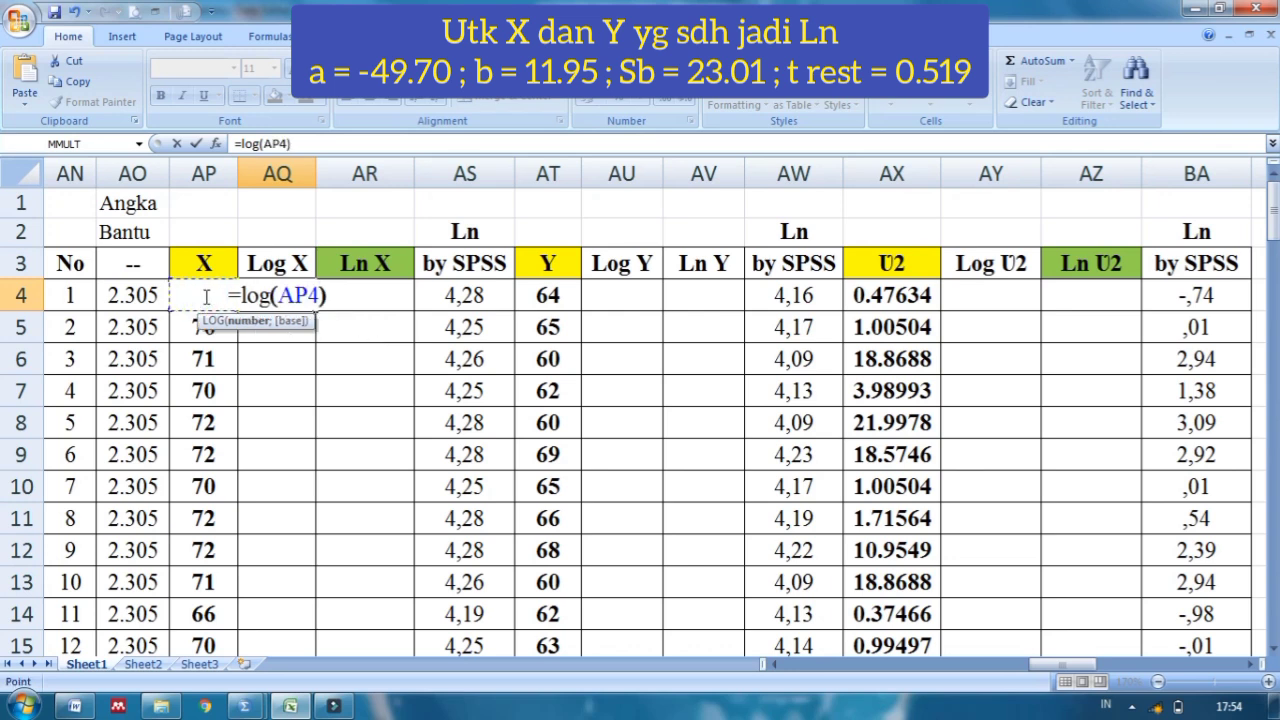
pyautogui.press('Return')
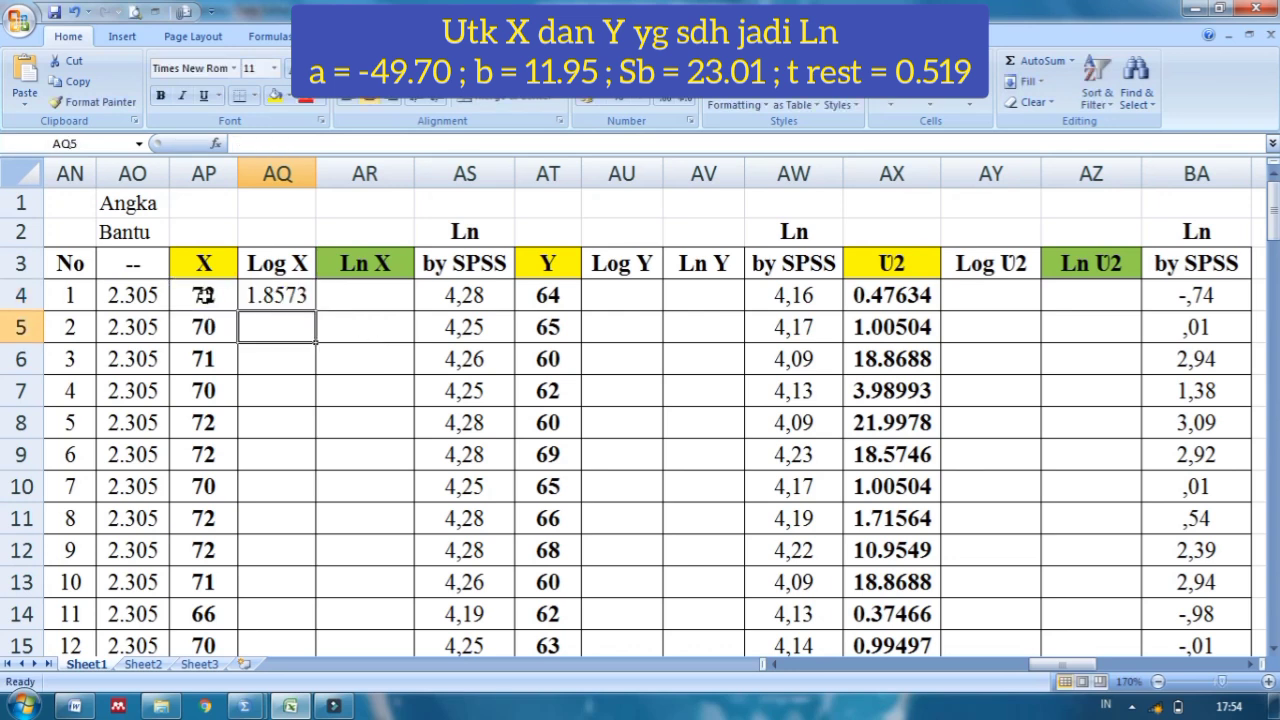
# Fill the LOG formula from AQ4 down the Log X column for the remaining data rows.
pyautogui.press('Up')
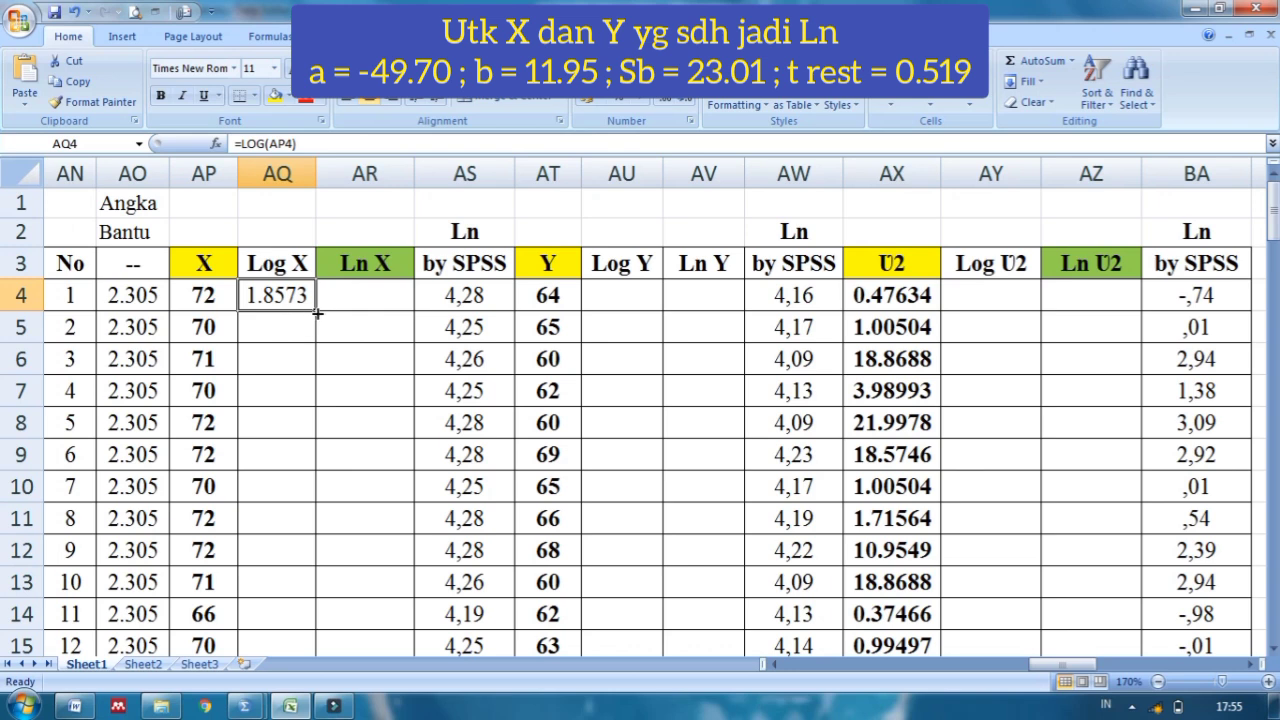
pyautogui.moveTo(315, 311); pyautogui.dragTo(314, 594)
pyautogui.press('Up')
pyautogui.press('Up')
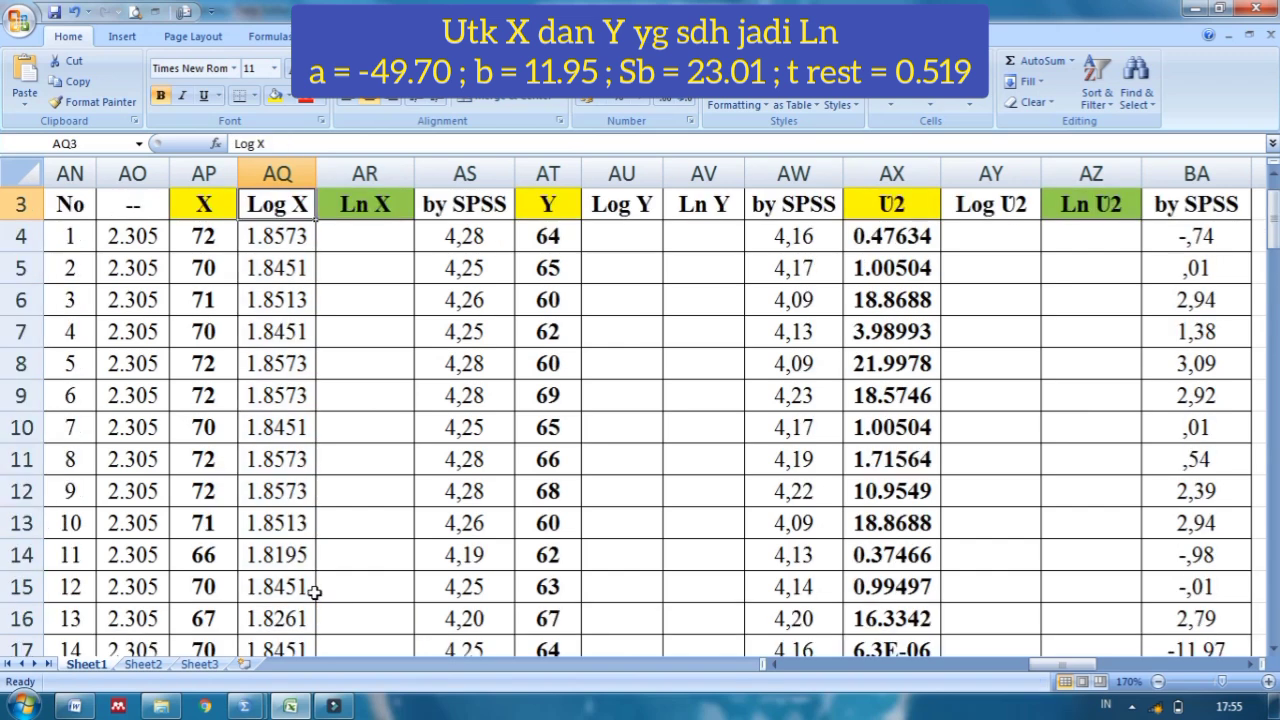
# Enter the formula =AQ4*AO4 in the first Ln X cell, AR4.
pyautogui.press('Down')
pyautogui.press('Down')
pyautogui.press('Right')
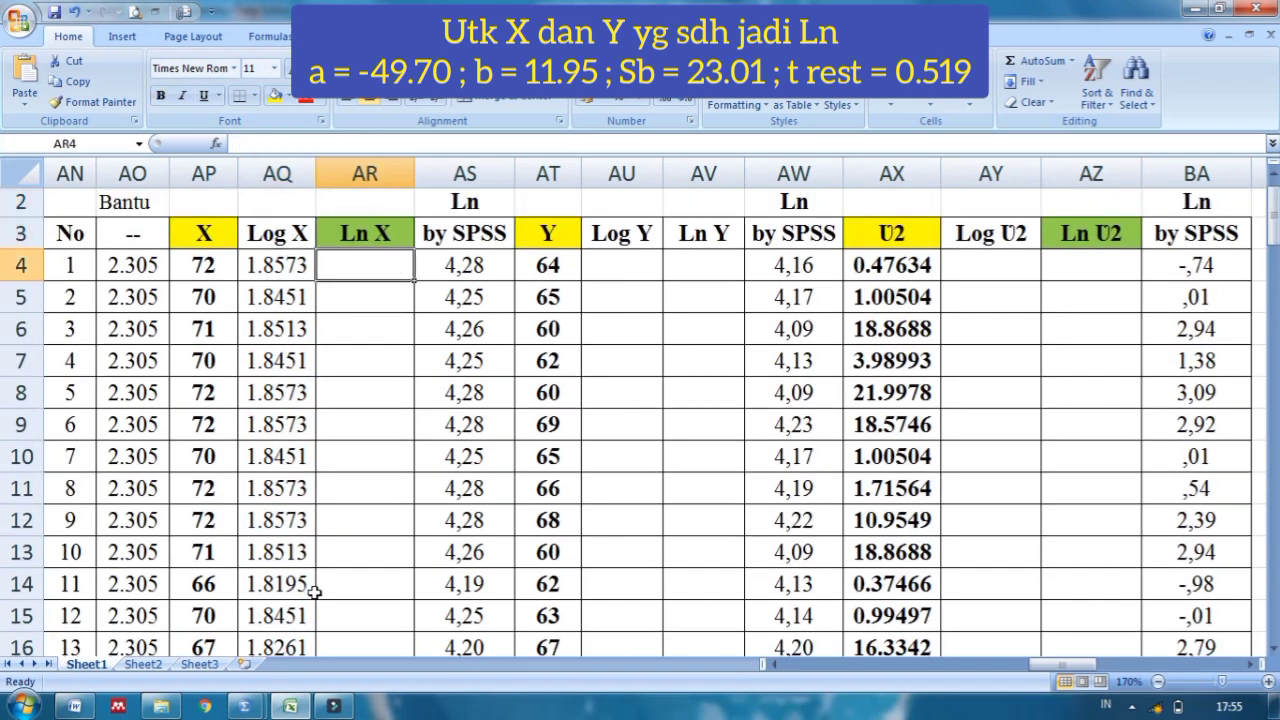
pyautogui.press('Up')
pyautogui.press('Up')
pyautogui.press('Up')
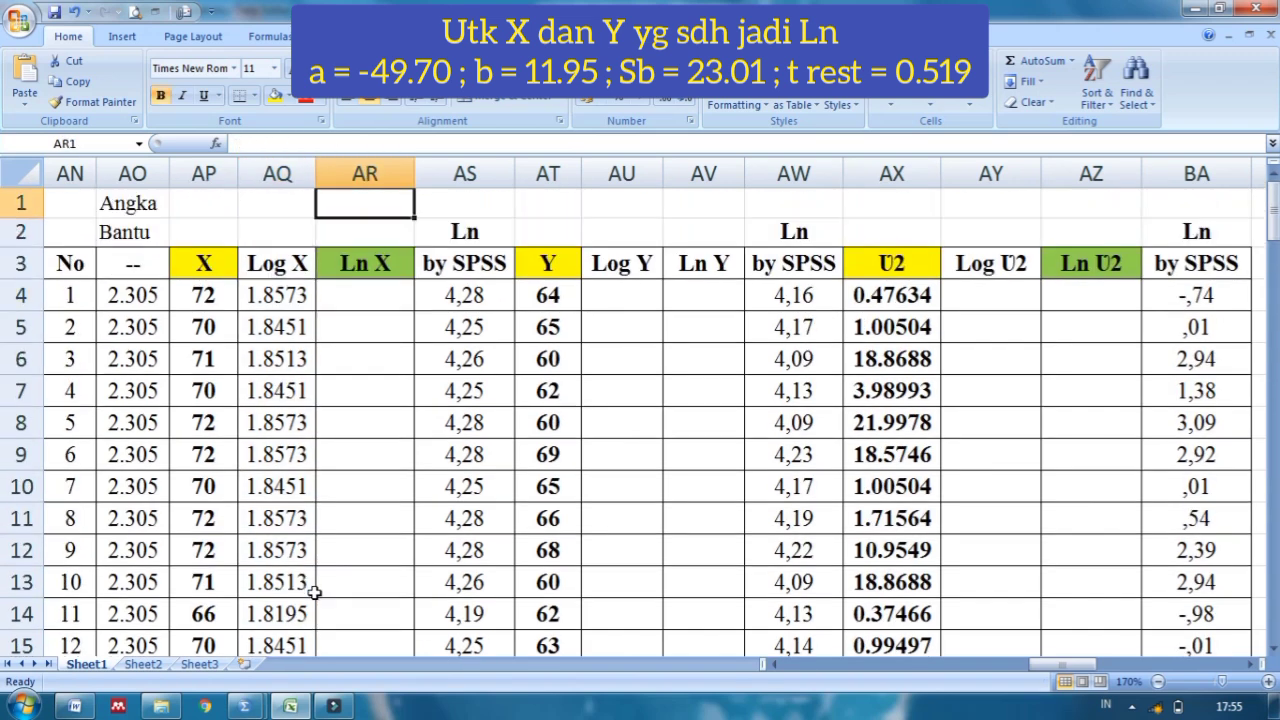
pyautogui.press('Down')
pyautogui.press('Down')
pyautogui.press('Down')
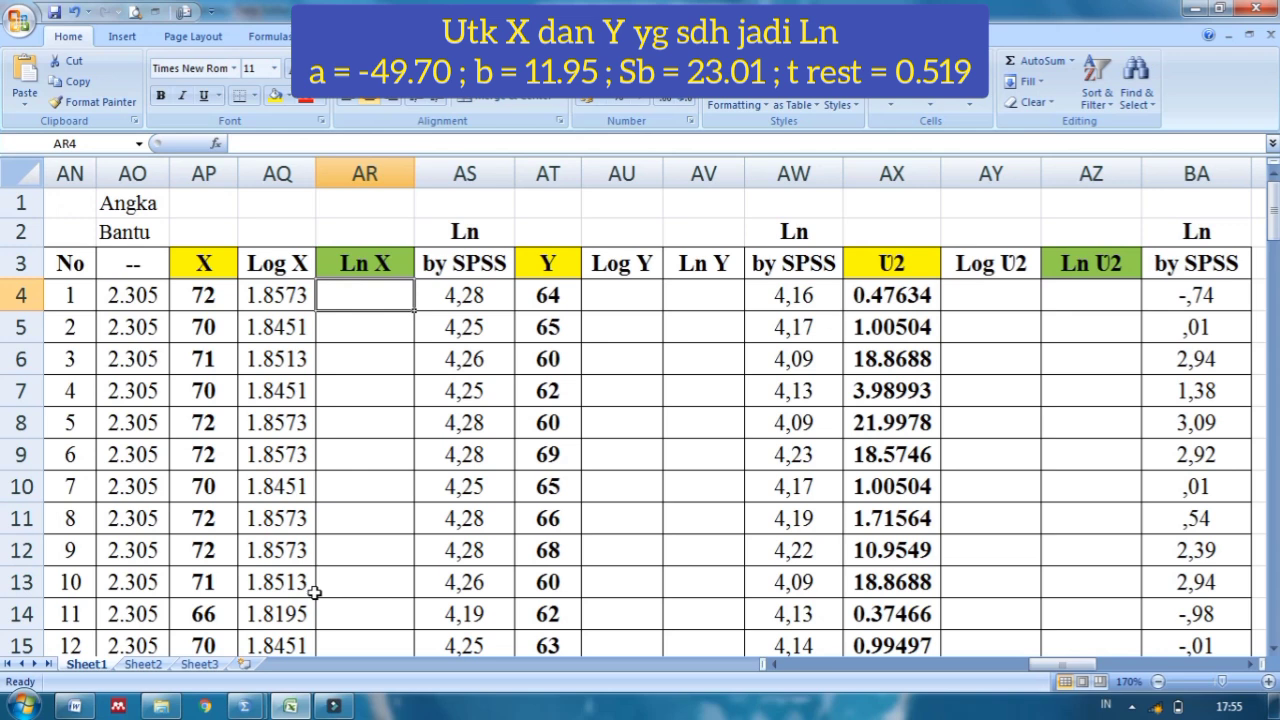
pyautogui.write('=')
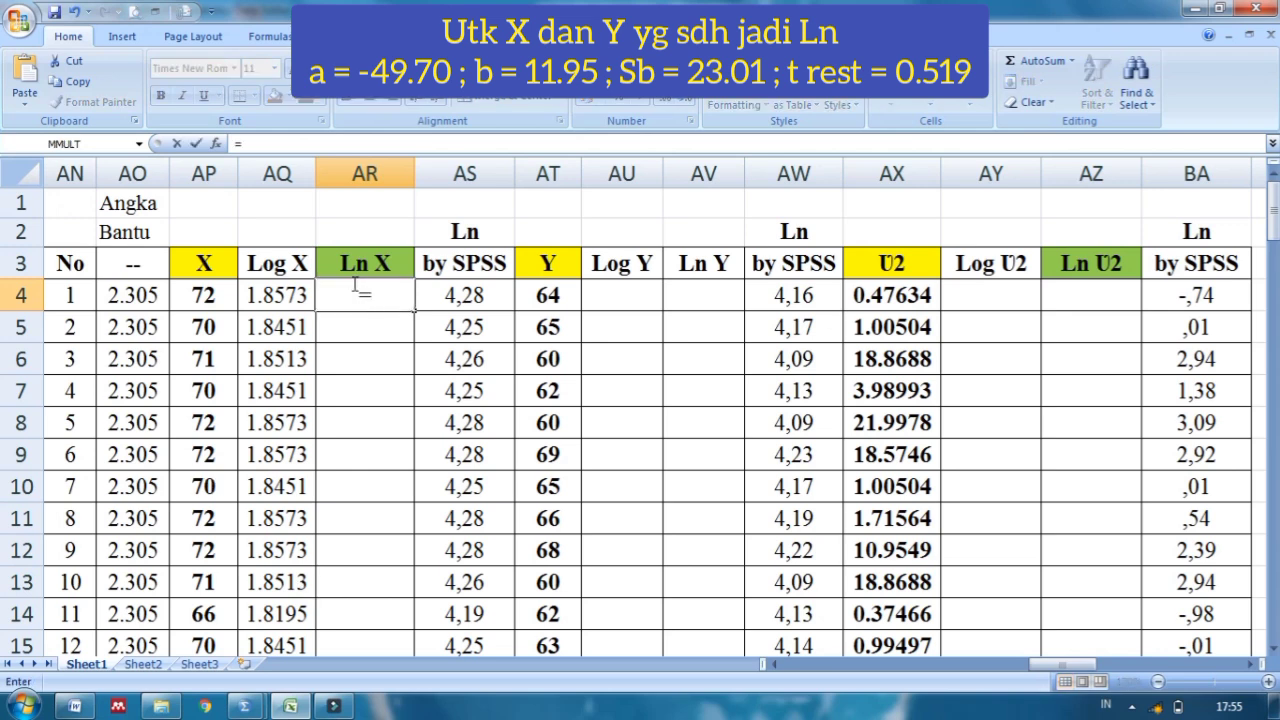
pyautogui.click(282, 290)
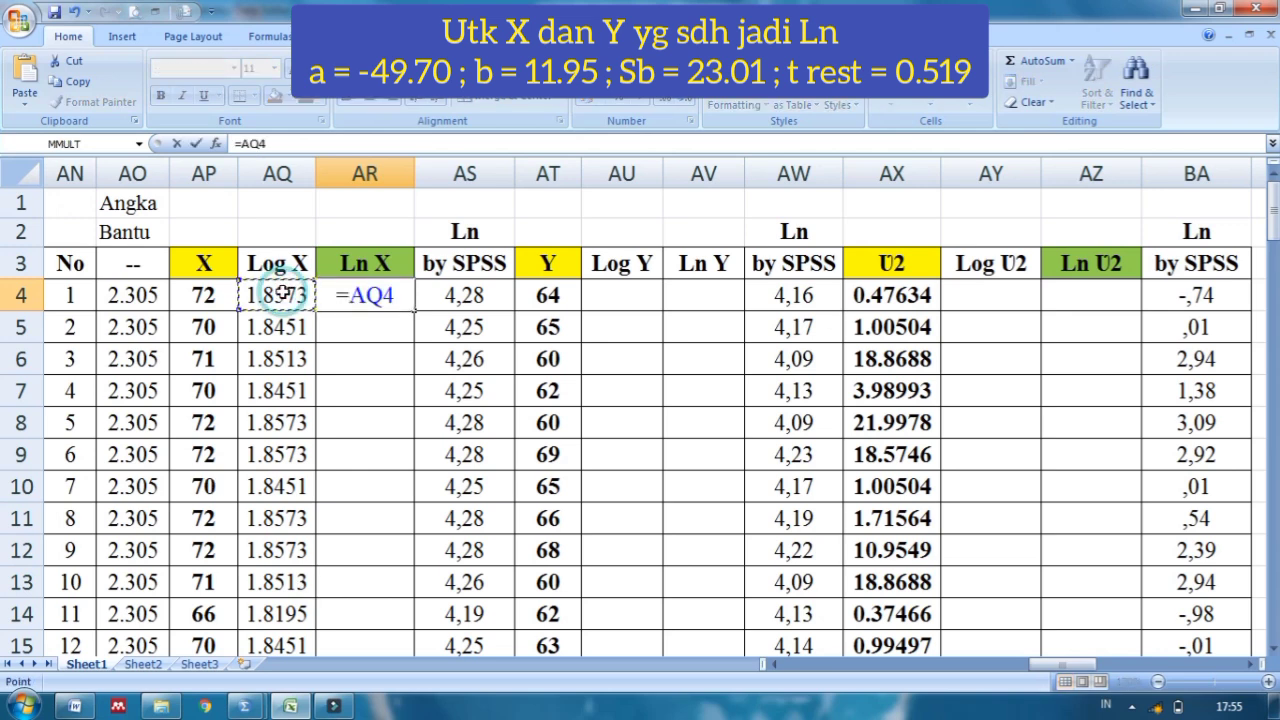
pyautogui.write('*')
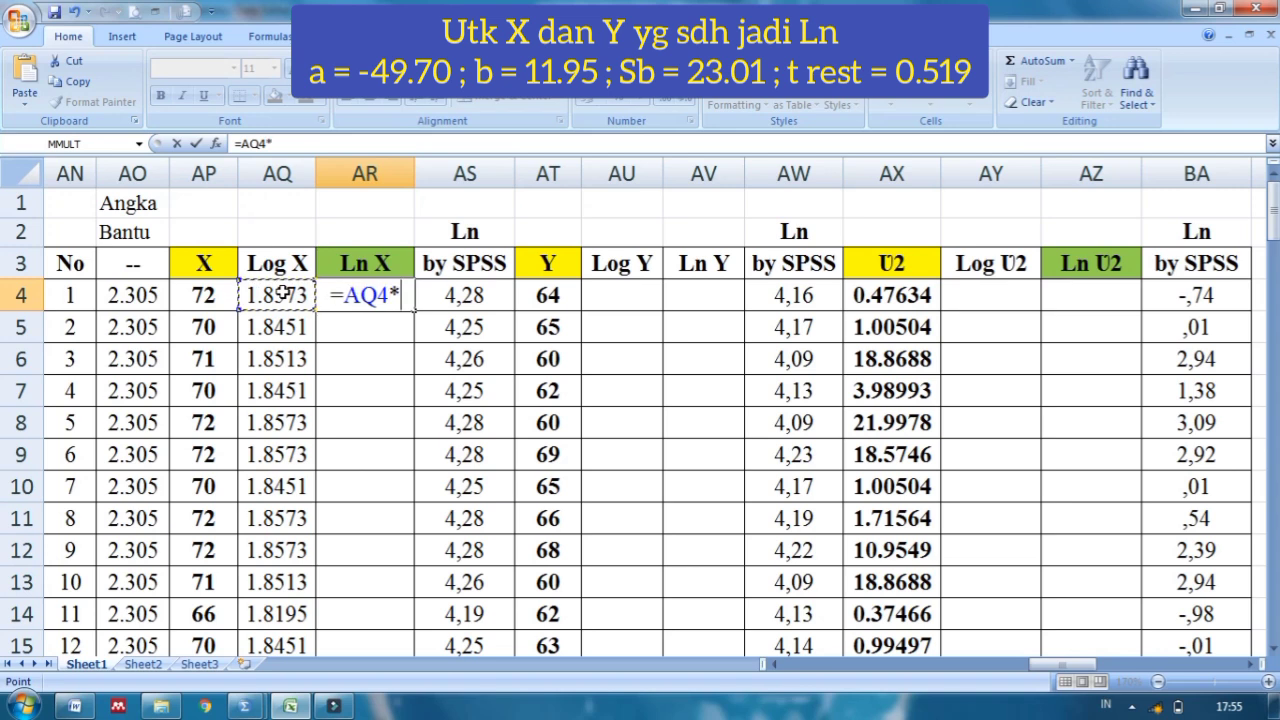
pyautogui.click(138, 294)
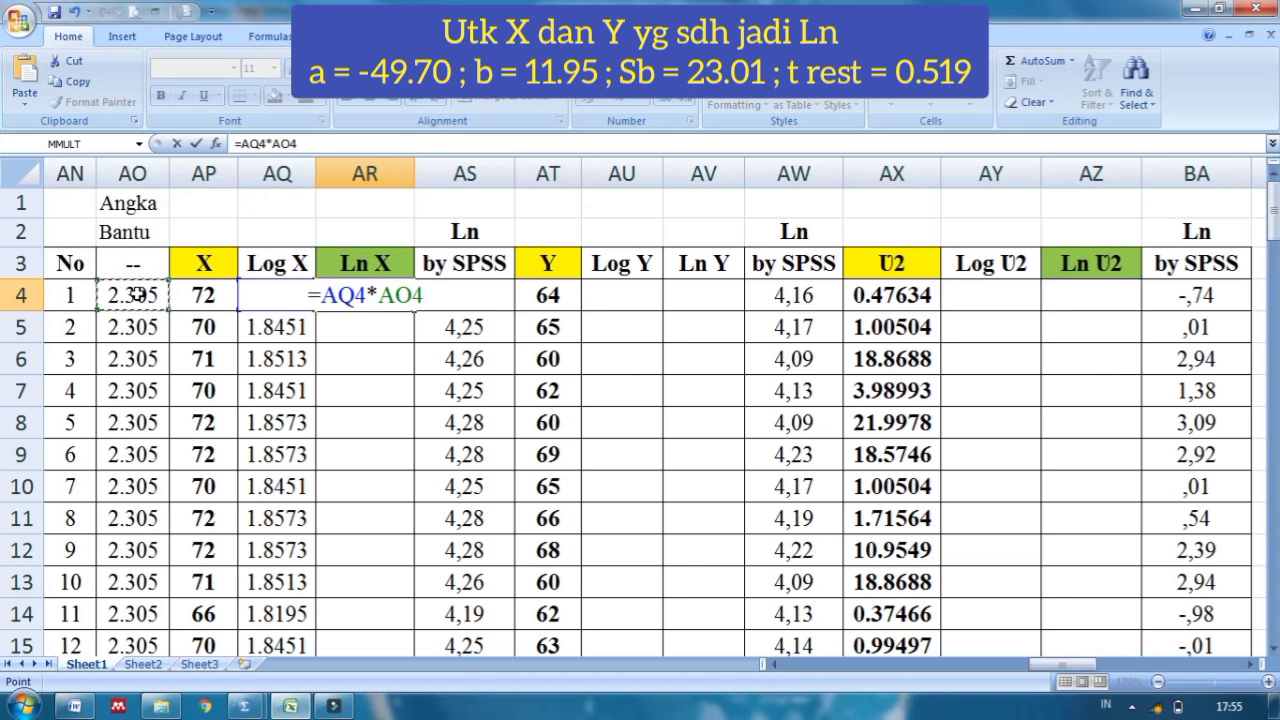
pyautogui.press('Return')
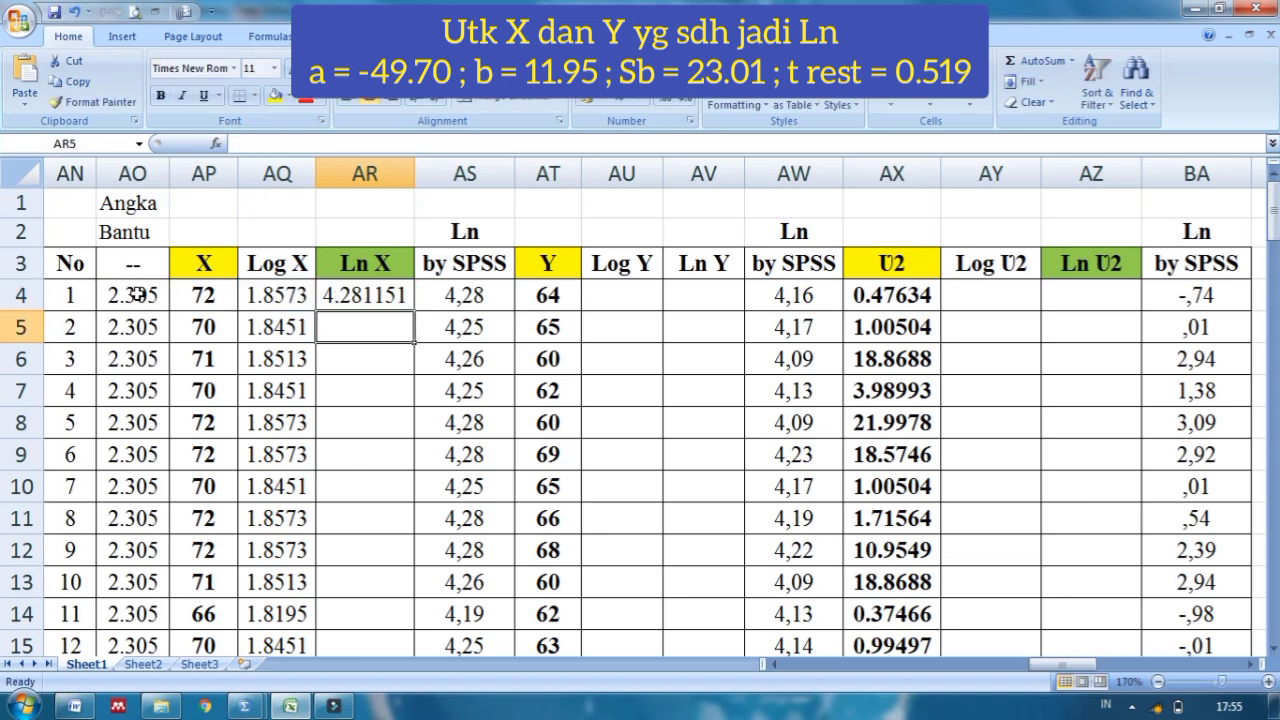
pyautogui.click(341, 292)
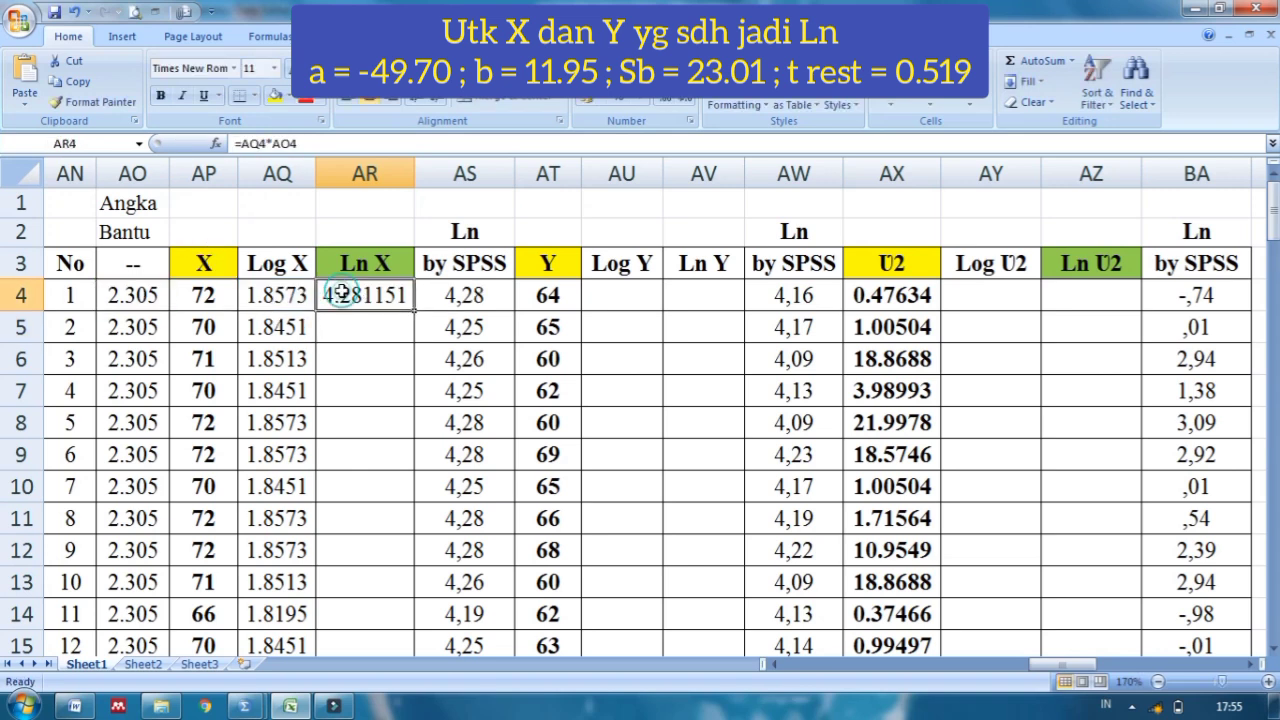
# Enter the formula =AQ5*AO5 in the second Ln X cell, AR5.
pyautogui.click(388, 340)
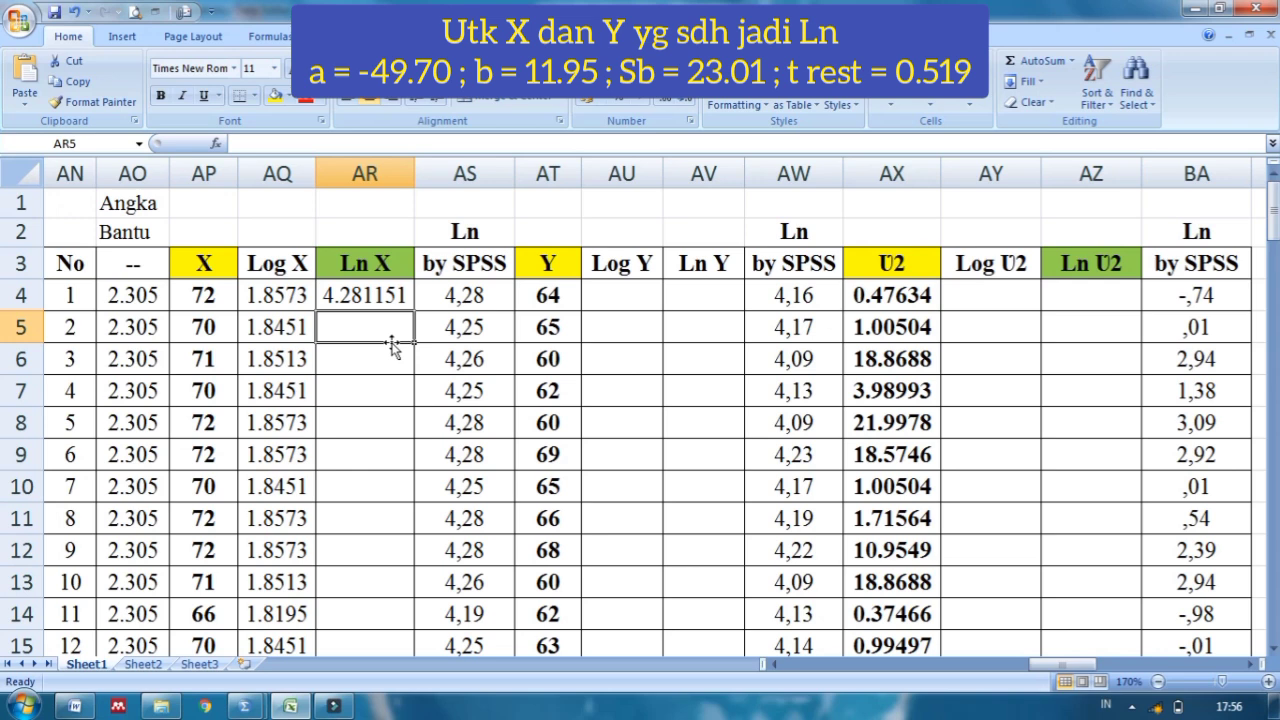
pyautogui.write('=')
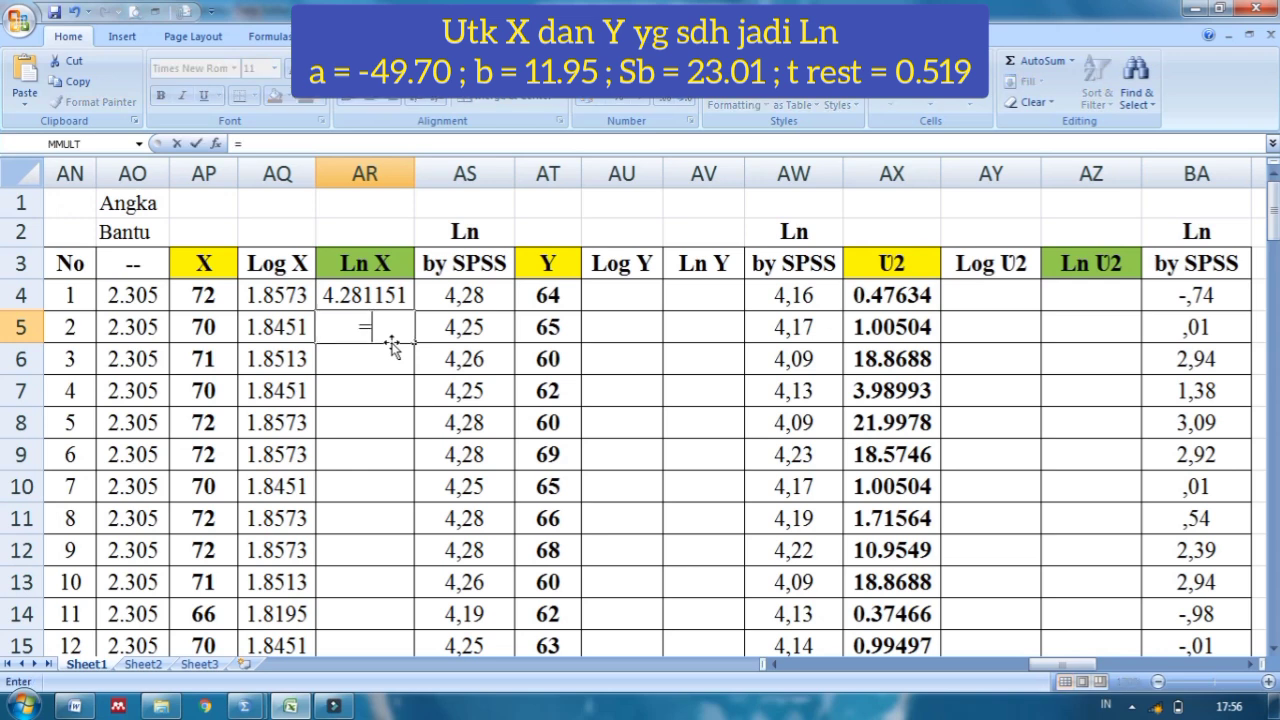
pyautogui.click(289, 330)
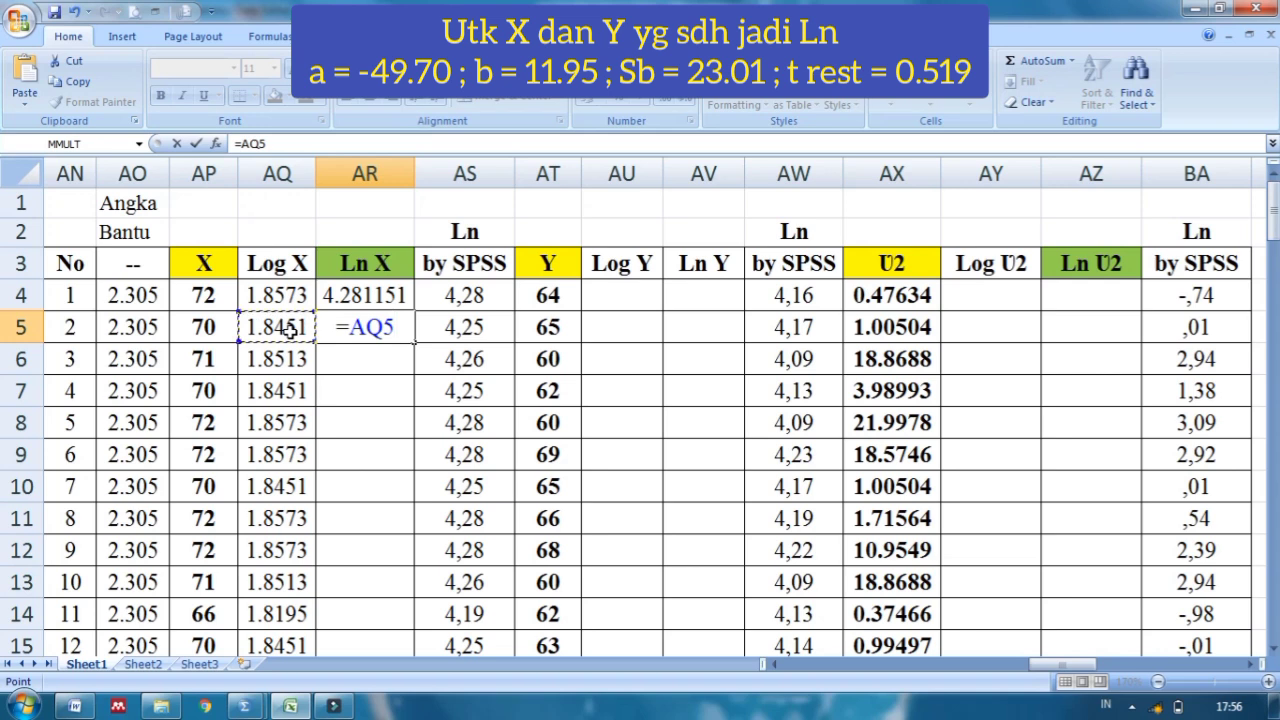
pyautogui.write('*')
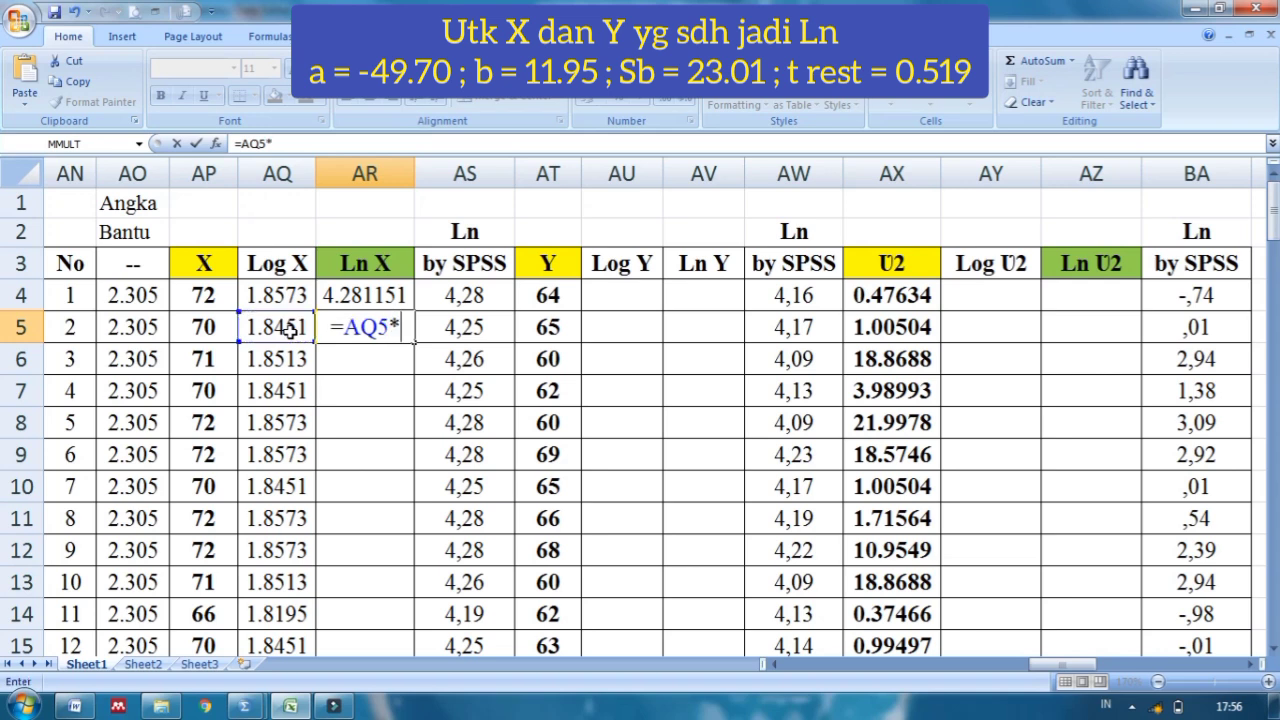
pyautogui.click(137, 322)
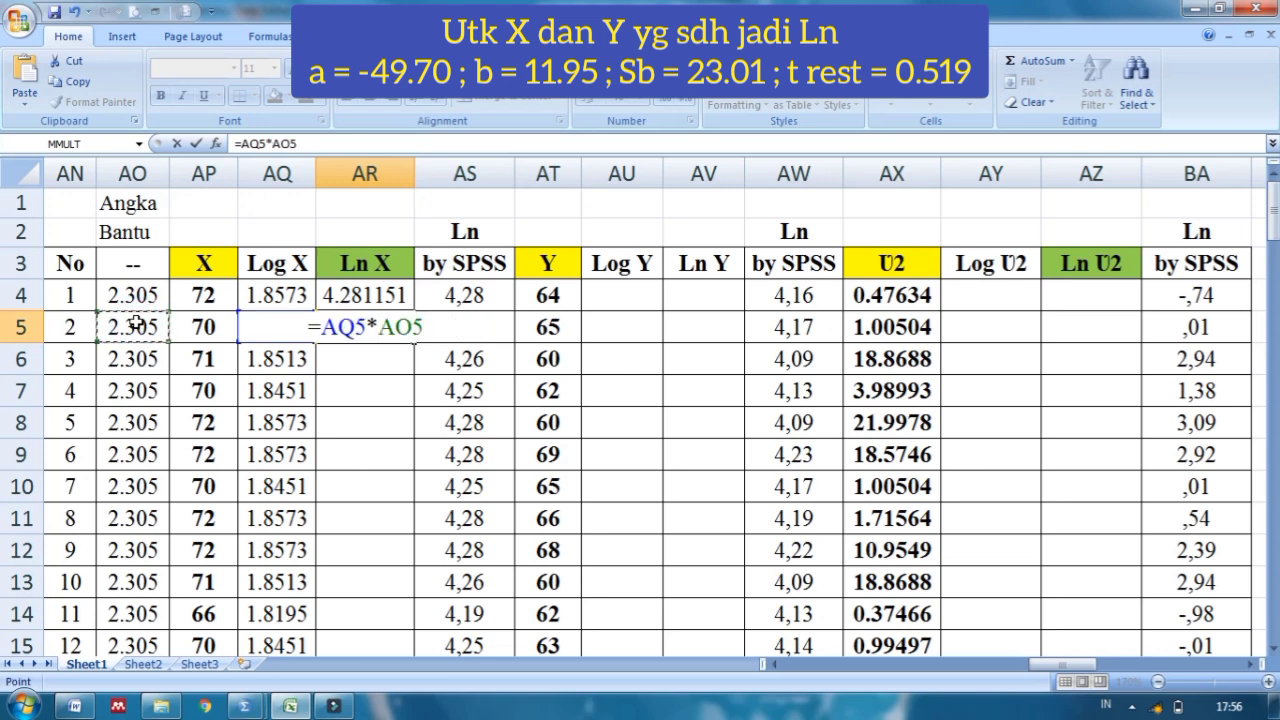
pyautogui.press('Return')
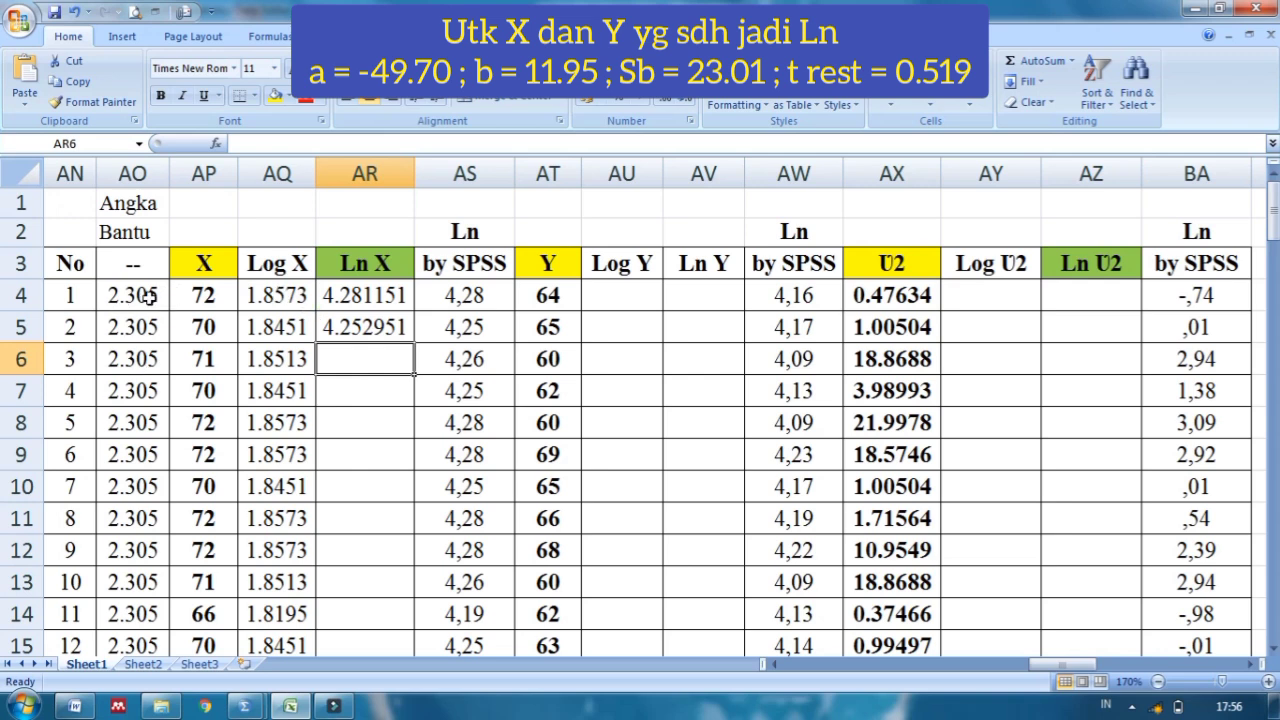
# Fill the Ln X formula from AR4 down the column to the last data row, AR34.
pyautogui.click(348, 291)
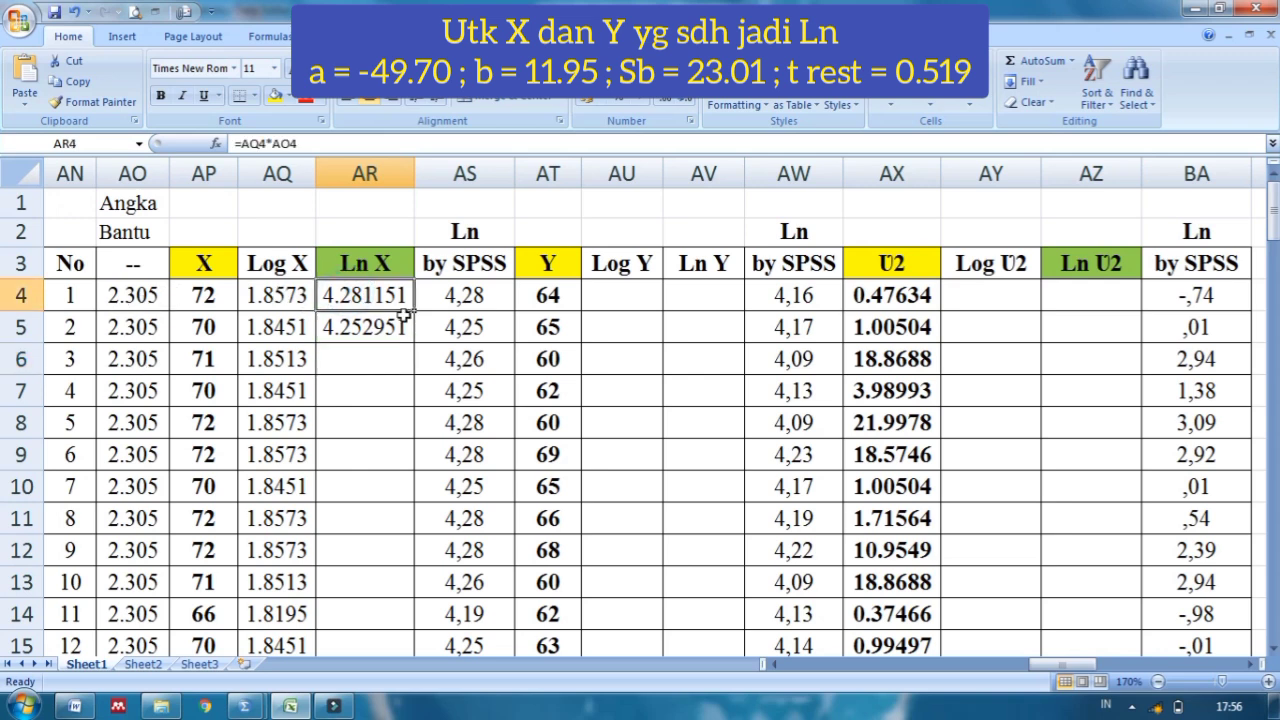
pyautogui.moveTo(392, 292); pyautogui.dragTo(424, 343)
pyautogui.press('Up')
pyautogui.press('Up')
pyautogui.press('Up')
pyautogui.press('Up')
pyautogui.press('Up')
pyautogui.press('Up')
pyautogui.press('Up')
pyautogui.press('Up')
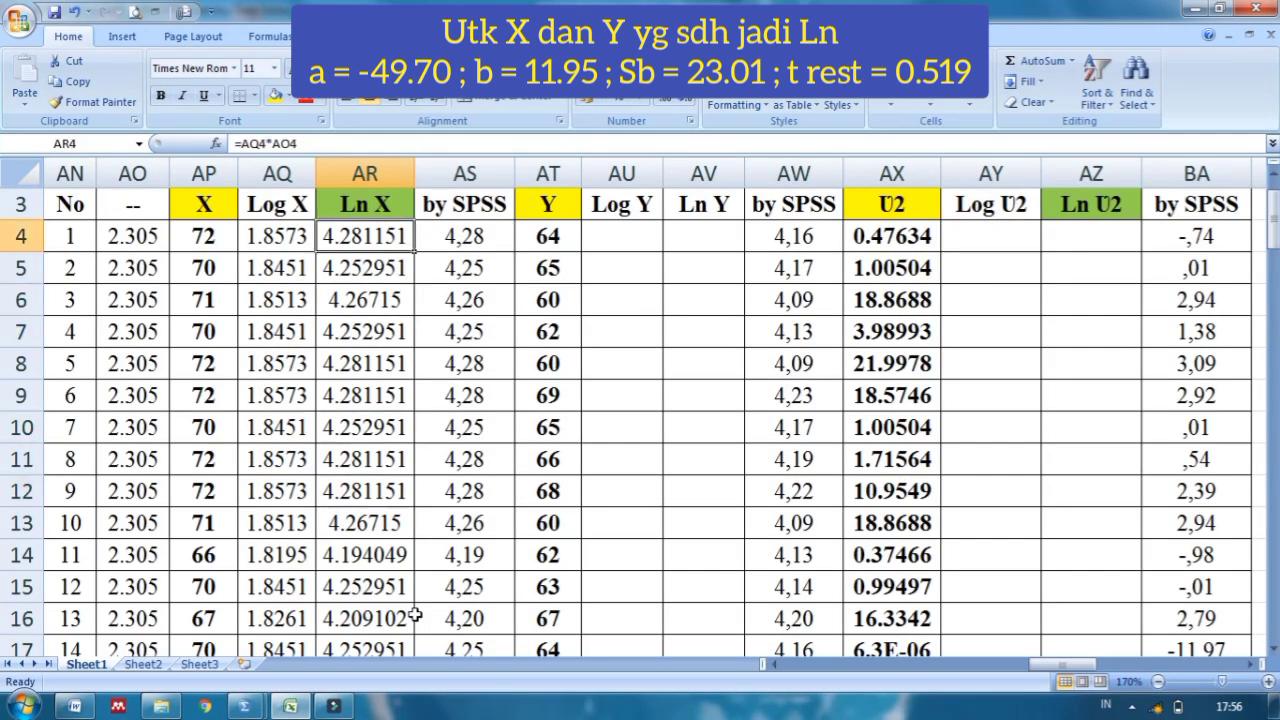
# Compare the computed Ln X values with the adjacent Ln by SPSS values, from row 4 down to row 34.
pyautogui.press('Down')
pyautogui.press('Down')
pyautogui.press('Down')
pyautogui.press('Down')
pyautogui.press('Down')
pyautogui.press('Down')
pyautogui.press('Down')
pyautogui.press('Down')
pyautogui.press('Down')
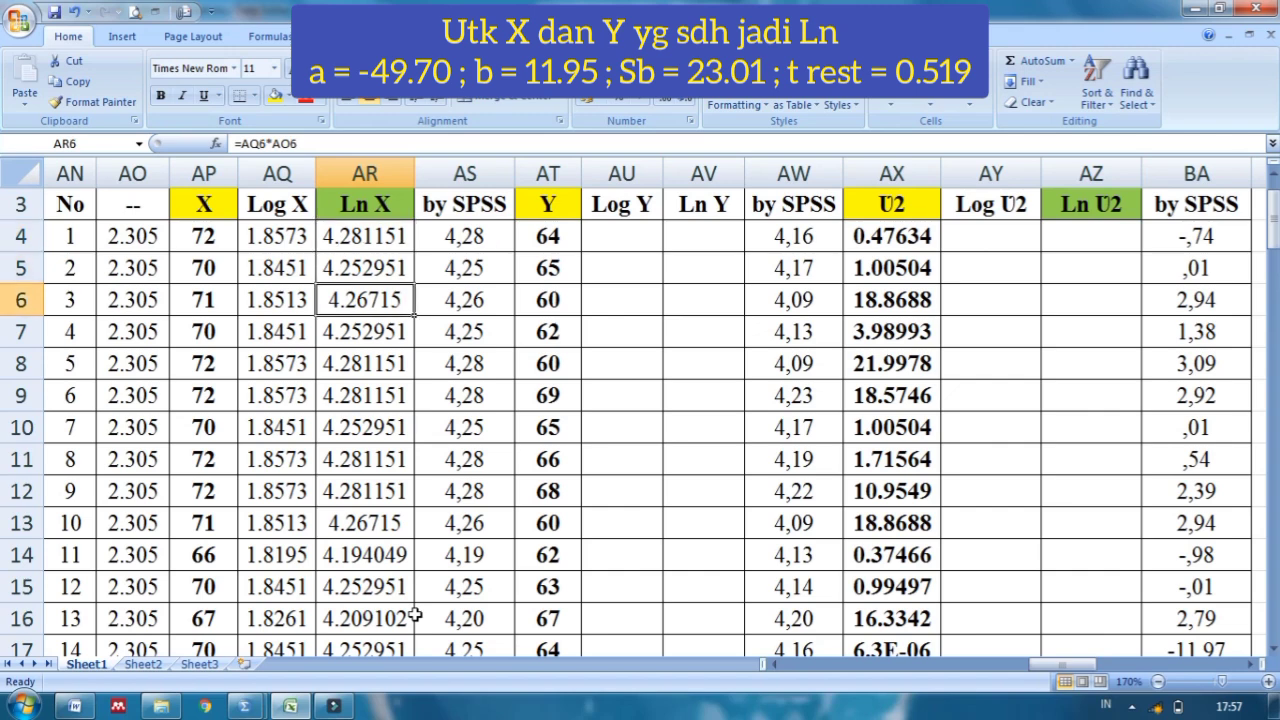
pyautogui.press('Down')
pyautogui.press('Down')
pyautogui.press('Down')
pyautogui.press('Down')
pyautogui.press('Down')
pyautogui.press('Down')
pyautogui.press('Down')
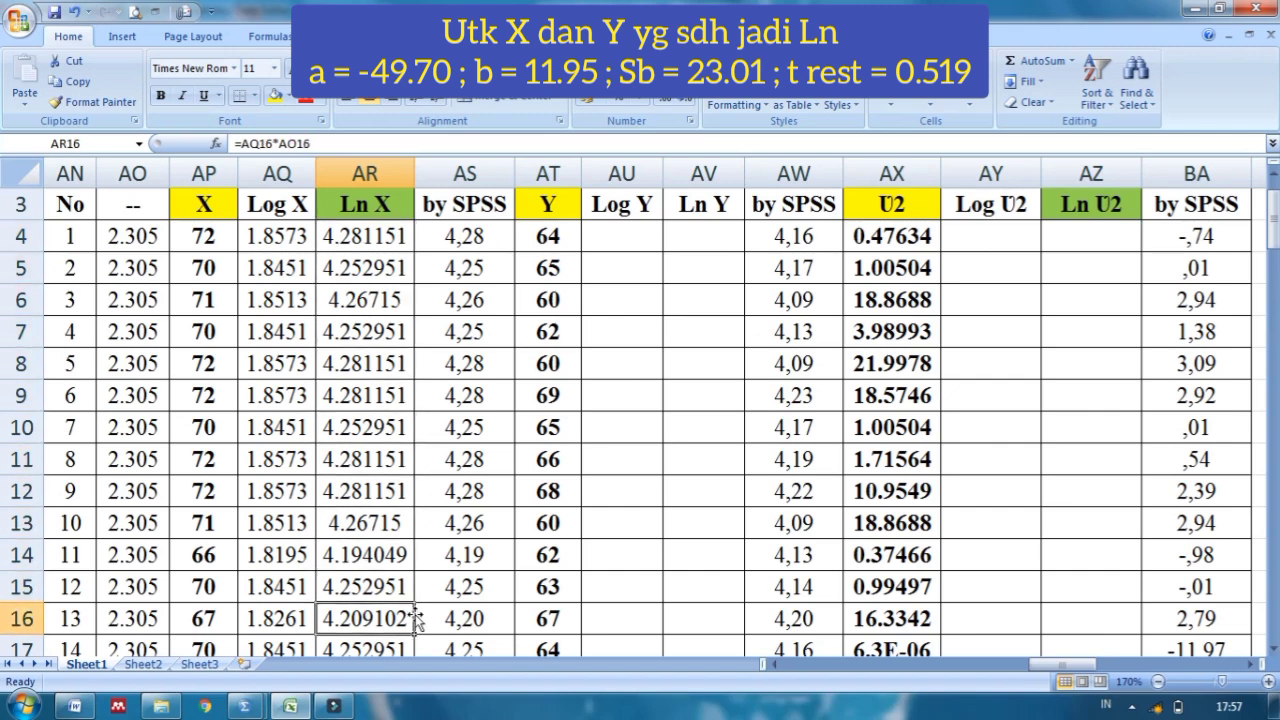
pyautogui.press('Down')
pyautogui.press('Down')
pyautogui.press('Down')
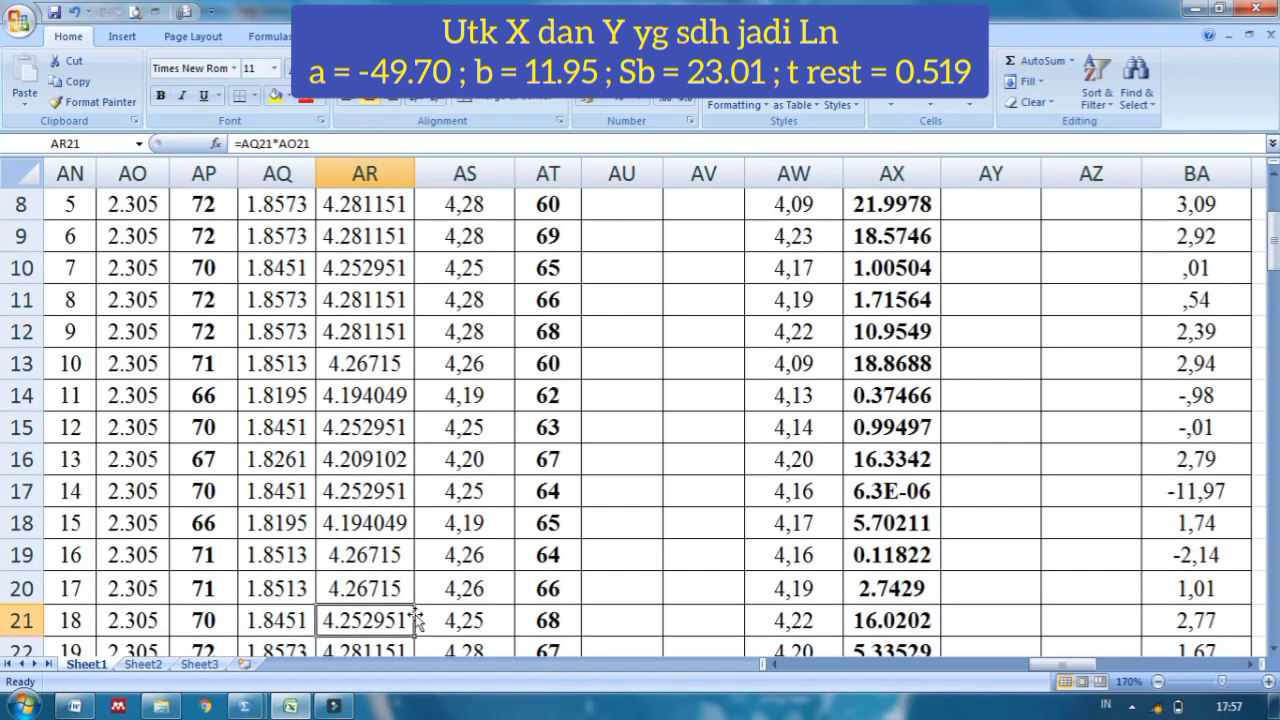
pyautogui.press('Down')
pyautogui.press('Down')
pyautogui.press('Down')
pyautogui.press('Down')
pyautogui.press('Down')
pyautogui.press('Down')
pyautogui.press('Down')
pyautogui.press('Down')
pyautogui.press('Down')
pyautogui.press('Down')
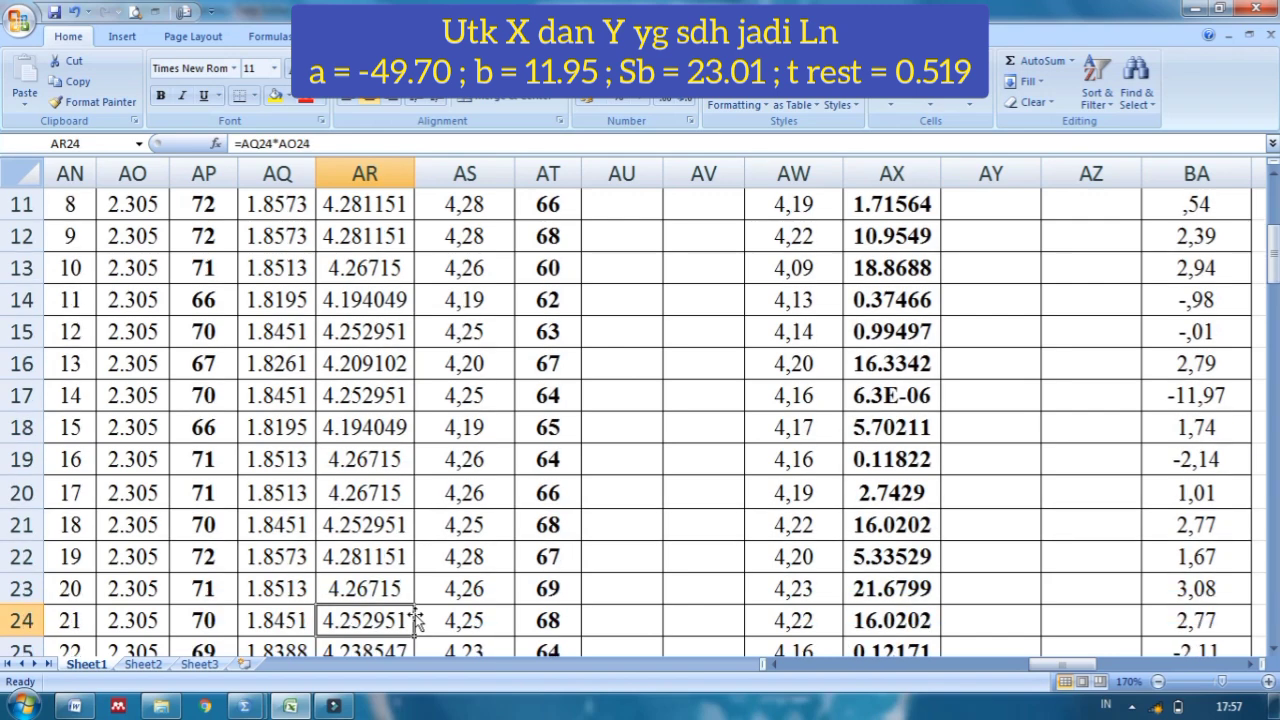
pyautogui.press('Down')
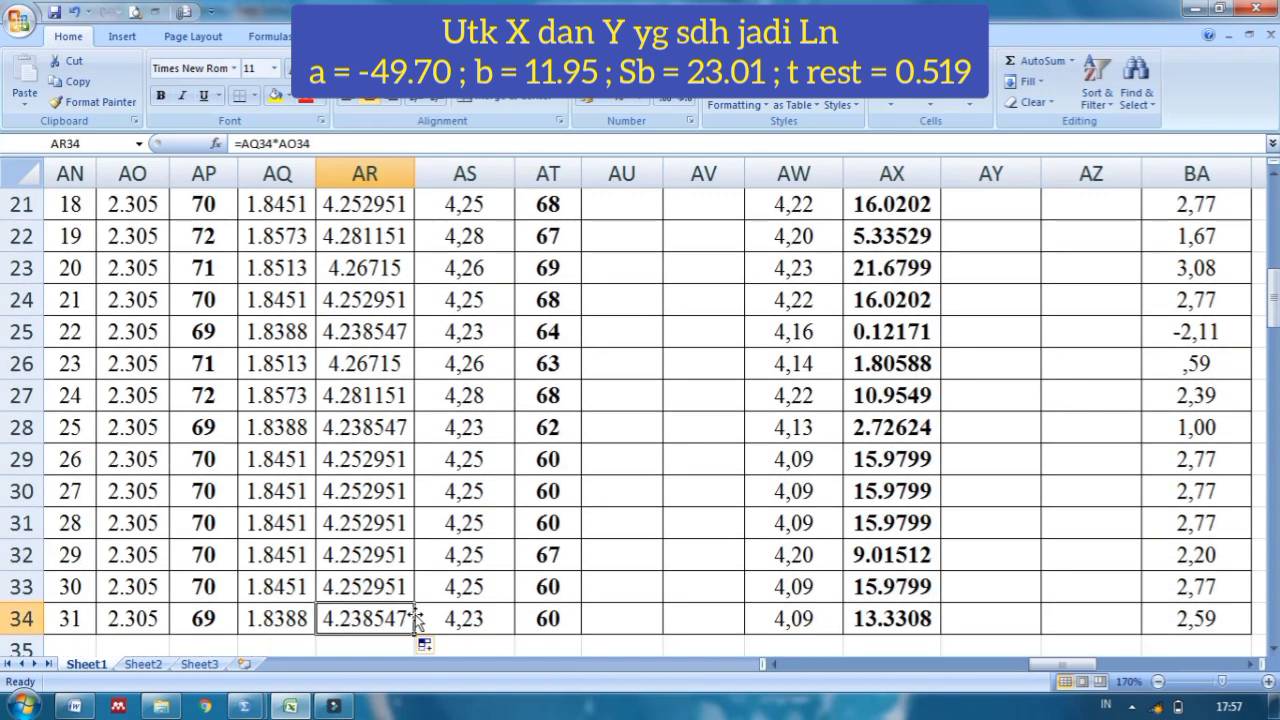
pyautogui.press('Up')
pyautogui.press('Up')
pyautogui.press('Up')
pyautogui.press('Up')
pyautogui.press('Up')
pyautogui.press('Up')
pyautogui.press('Up')
pyautogui.press('Up')
pyautogui.press('Up')
pyautogui.press('Up')
pyautogui.press('Up')
pyautogui.press('Up')
pyautogui.press('Up')
pyautogui.press('Up')
pyautogui.press('Up')
pyautogui.press('Up')
pyautogui.press('Up')
pyautogui.press('Up')
pyautogui.press('Up')
pyautogui.press('Up')
pyautogui.press('Up')
pyautogui.press('Up')
pyautogui.press('Up')
pyautogui.press('Up')
pyautogui.press('Up')
pyautogui.press('Up')
pyautogui.press('Up')
pyautogui.press('Up')
pyautogui.press('Up')
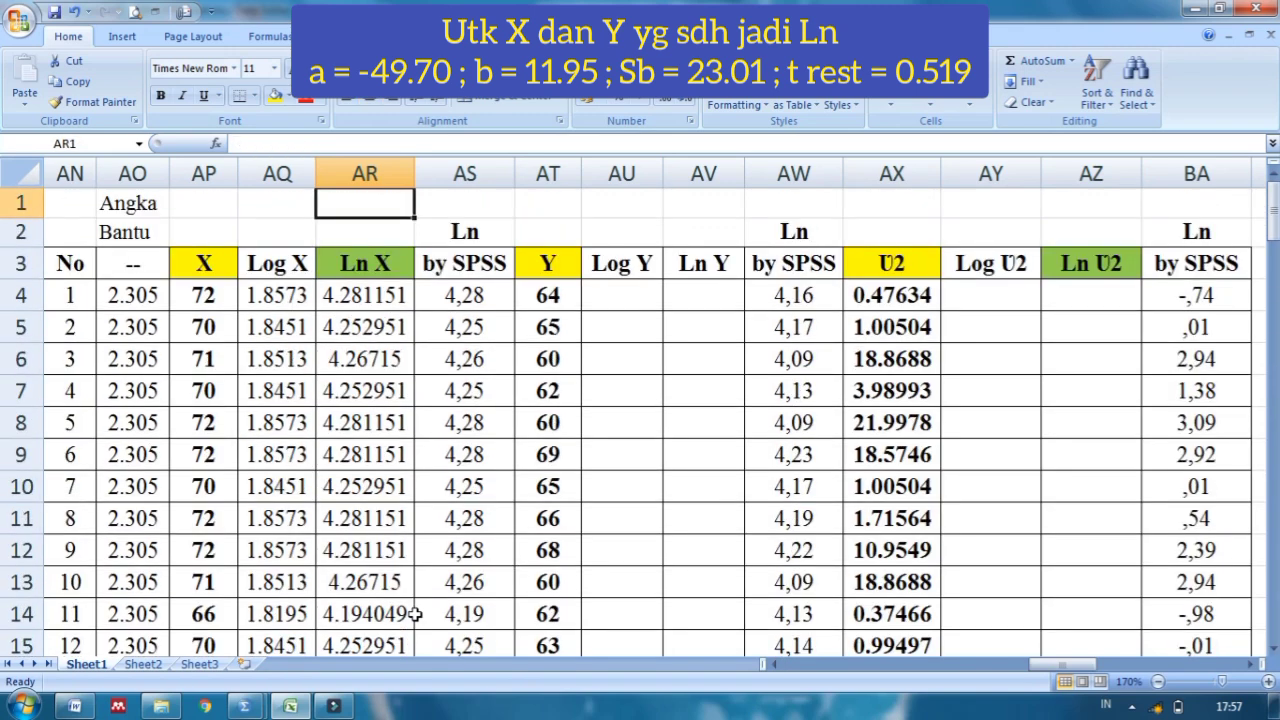
# Examine the Y value, the empty Log Y and Ln Y cells, and the Ln by SPSS value in row 4.
pyautogui.press('Right')
pyautogui.press('Right')
pyautogui.press('Right')
pyautogui.press('Down')
pyautogui.press('Down')
pyautogui.press('Down')
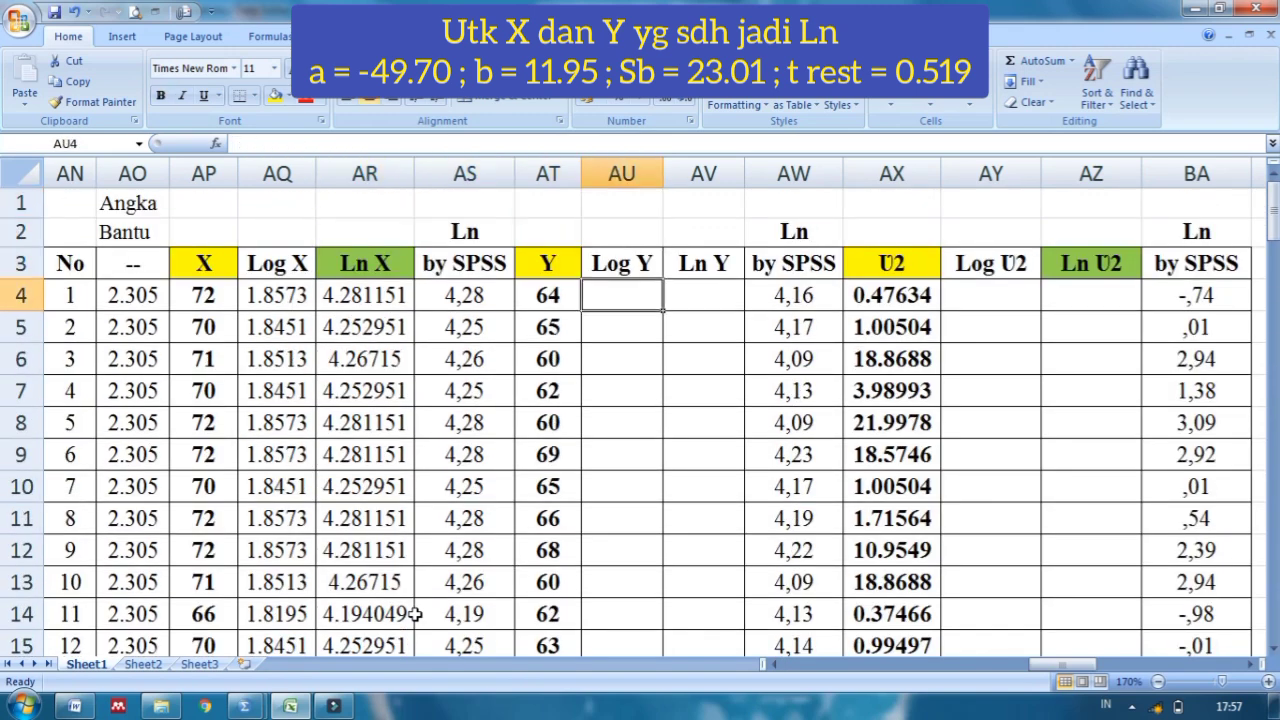
pyautogui.press('Right')
pyautogui.press('Right')
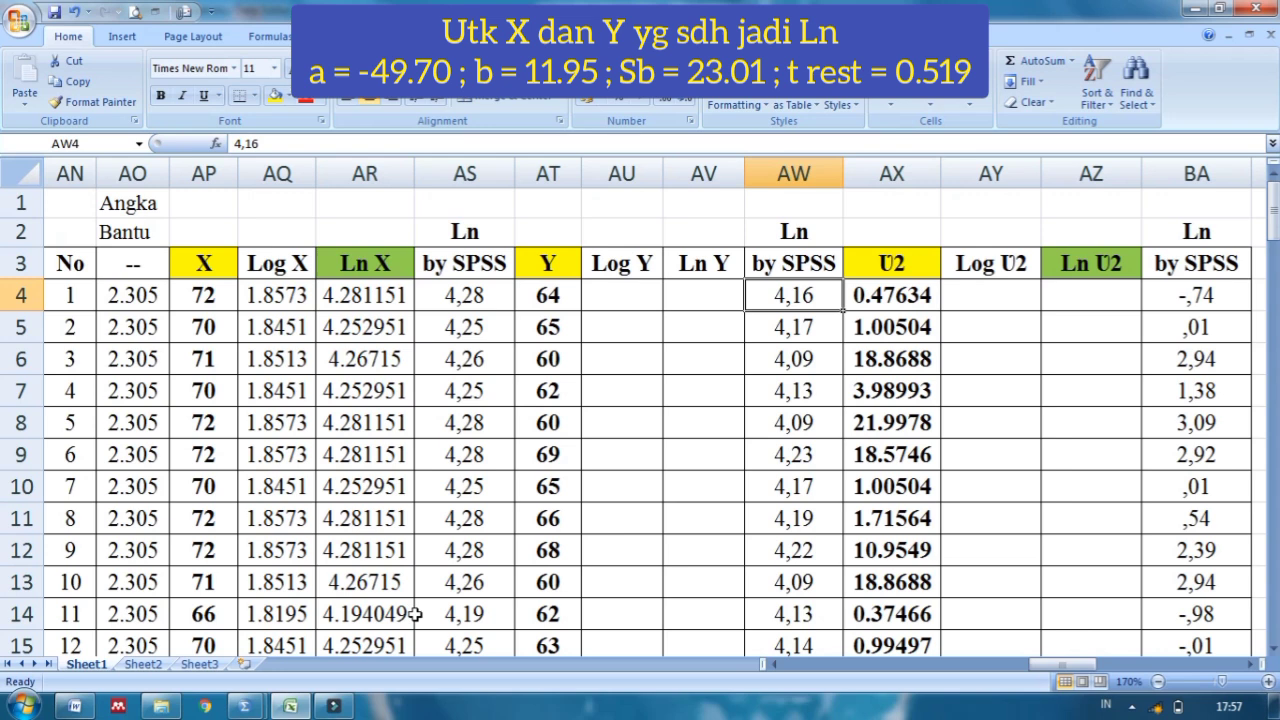
pyautogui.press('Left')
pyautogui.press('Left')
pyautogui.press('Left')
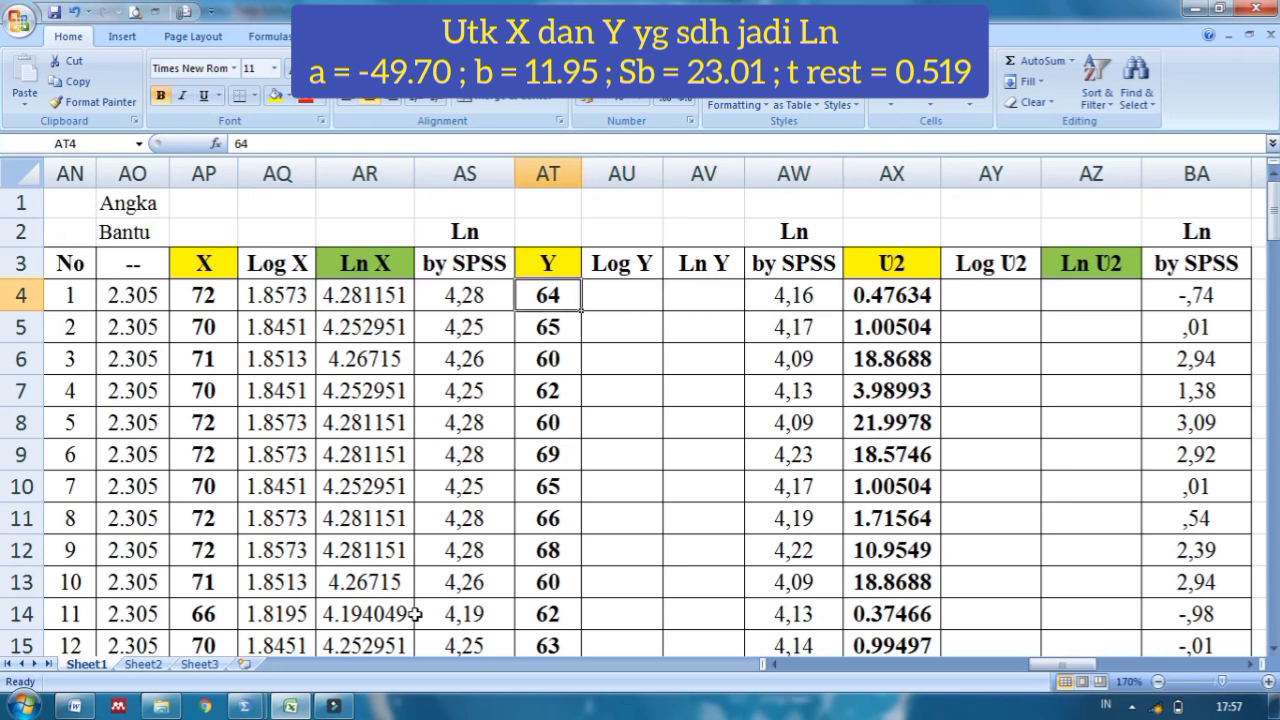
pyautogui.press('Right')
pyautogui.press('Right')
pyautogui.press('Right')
pyautogui.press('Left')
pyautogui.press('Left')
pyautogui.press('Left')
pyautogui.press('Right')
pyautogui.press('Right')
pyautogui.press('Right')
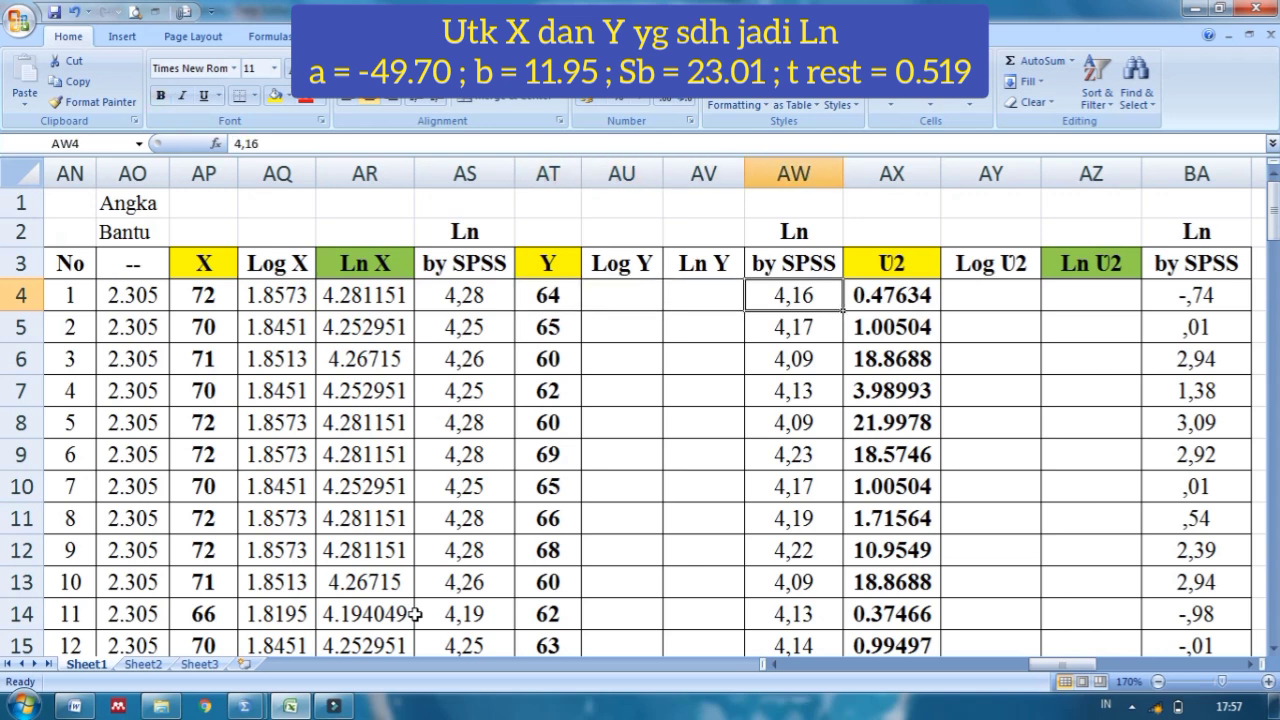
pyautogui.press('Left')
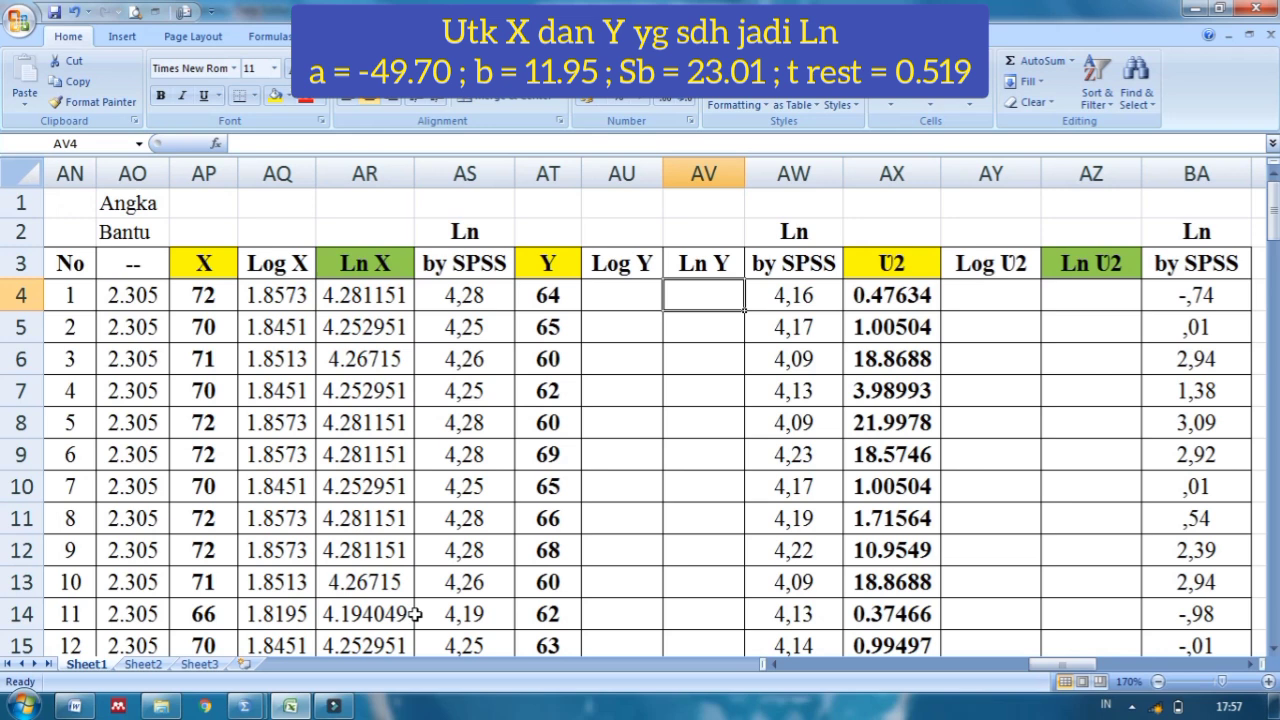
# Enter the formula =LOG(AT4) in the first Log Y cell, AU4.
pyautogui.press('Left')
pyautogui.write('=')
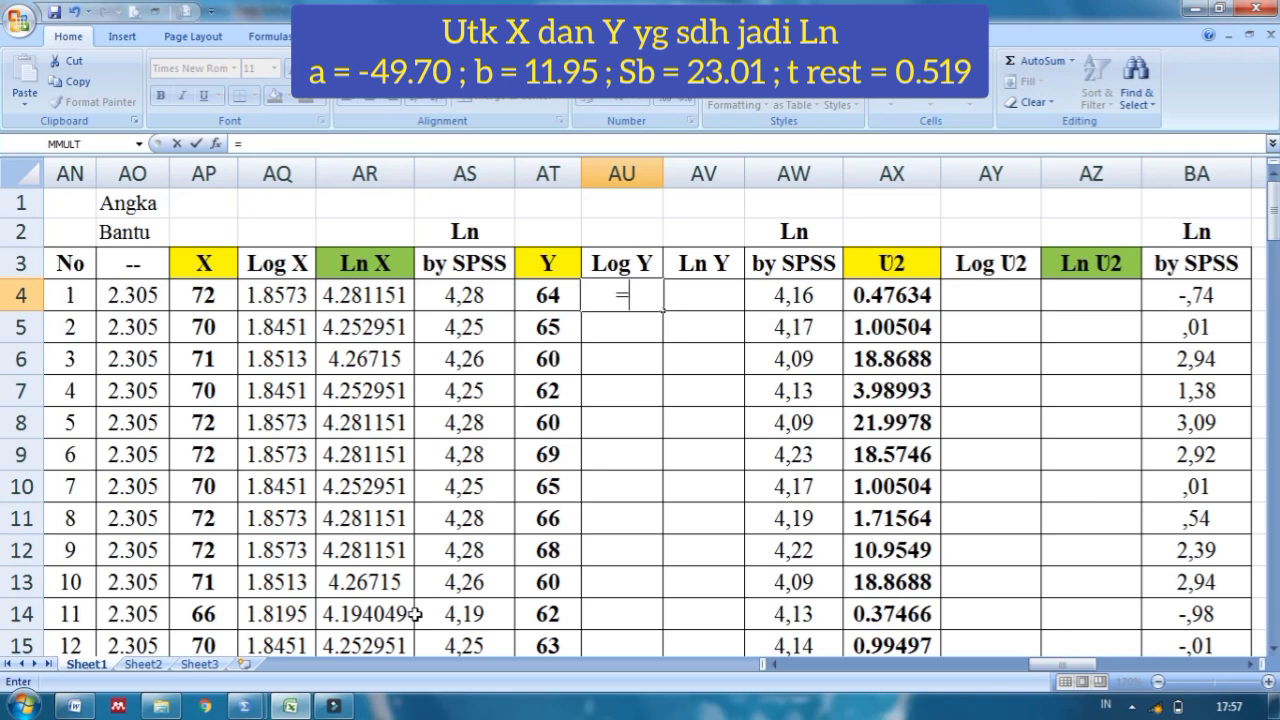
pyautogui.write('log(')
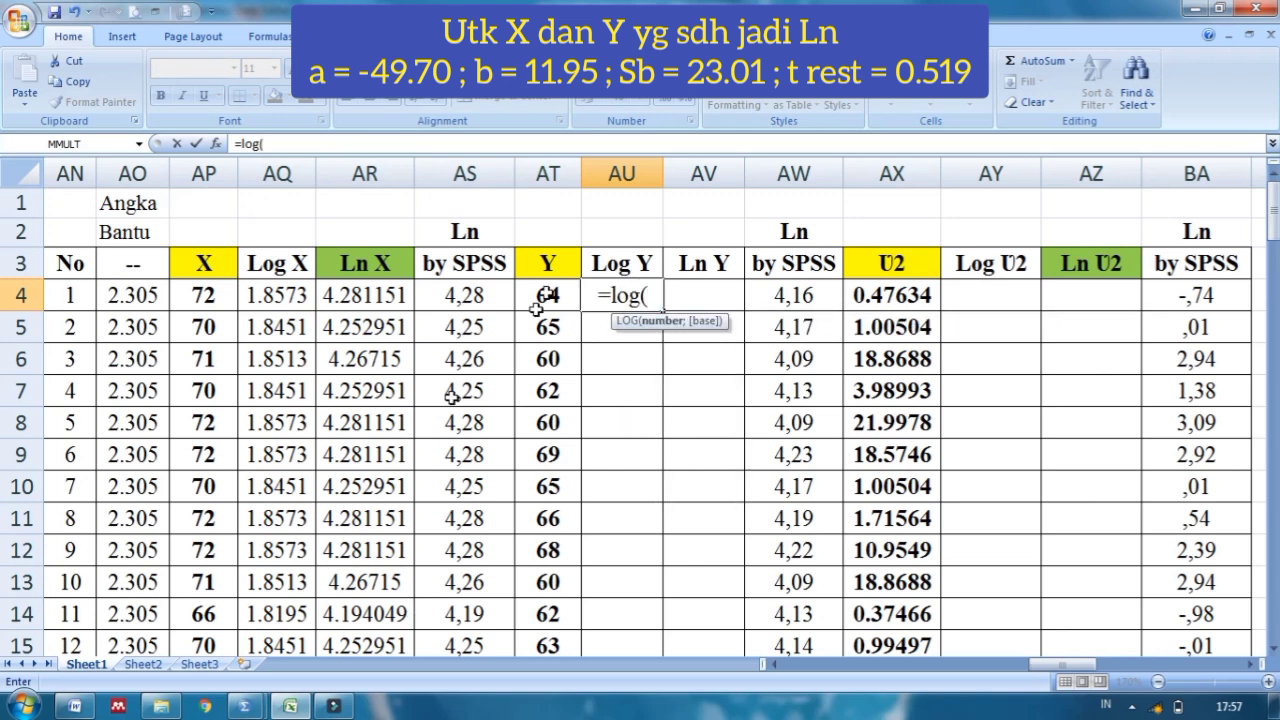
pyautogui.click(545, 290)
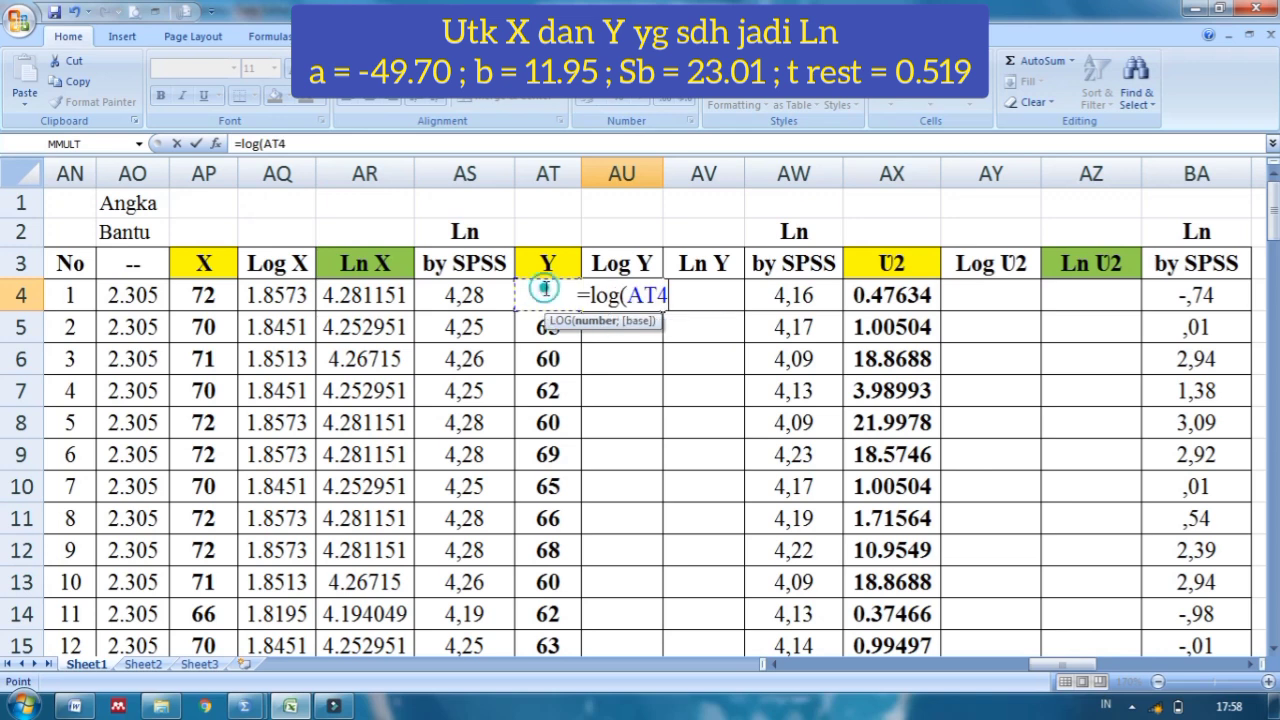
pyautogui.write(')')
pyautogui.press('Return')
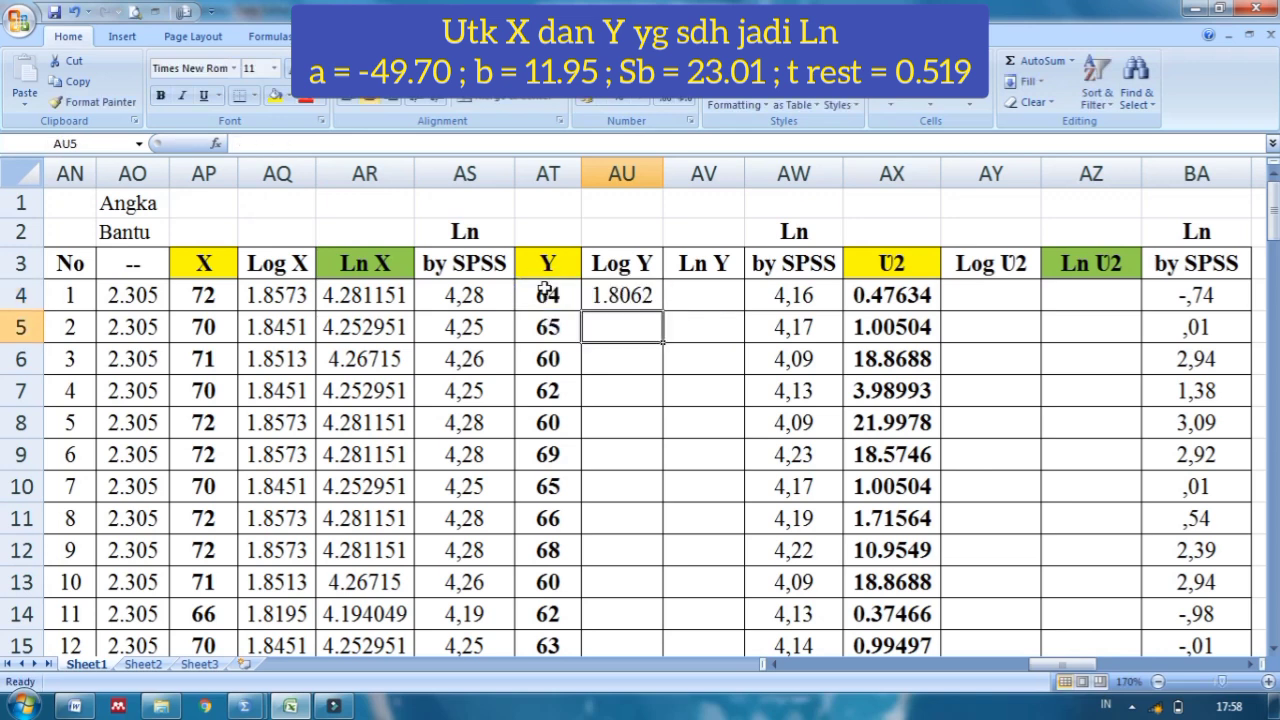
# Fill the LOG formula from AU4 down the Log Y column to AU34 and return to the top of the Ln Y column.
pyautogui.click(625, 286)
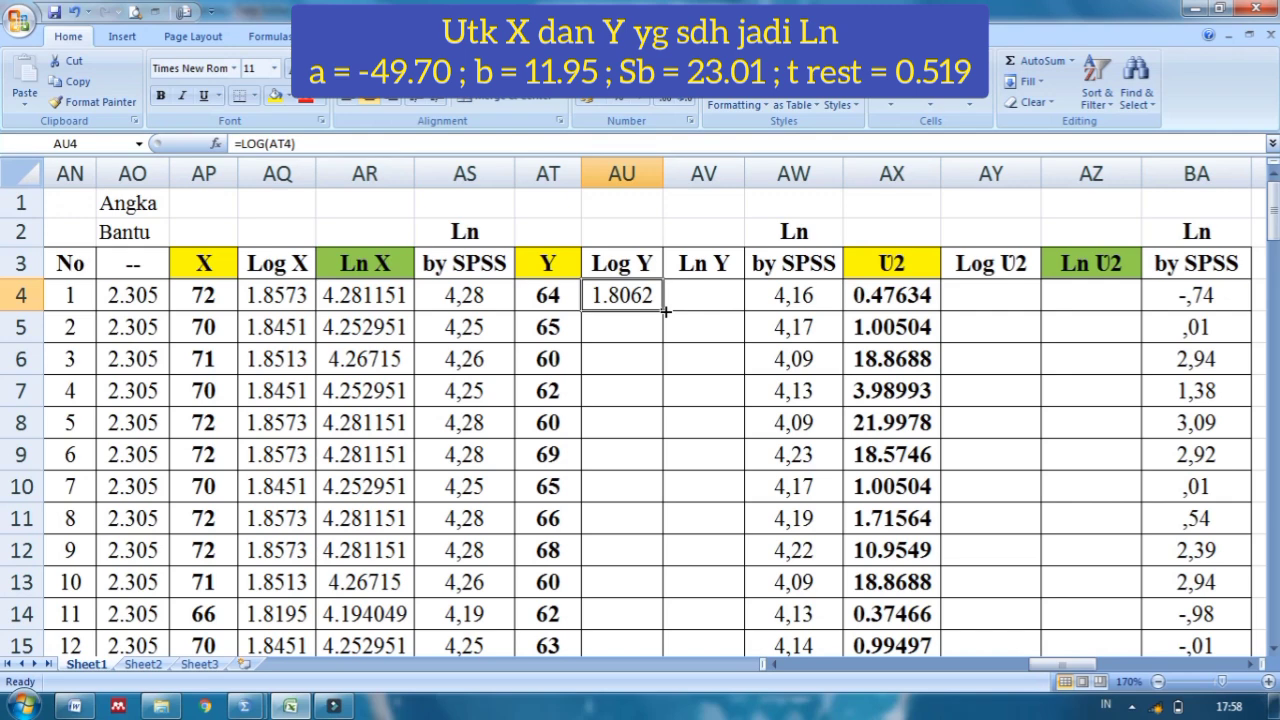
pyautogui.moveTo(665, 312); pyautogui.dragTo(666, 609)
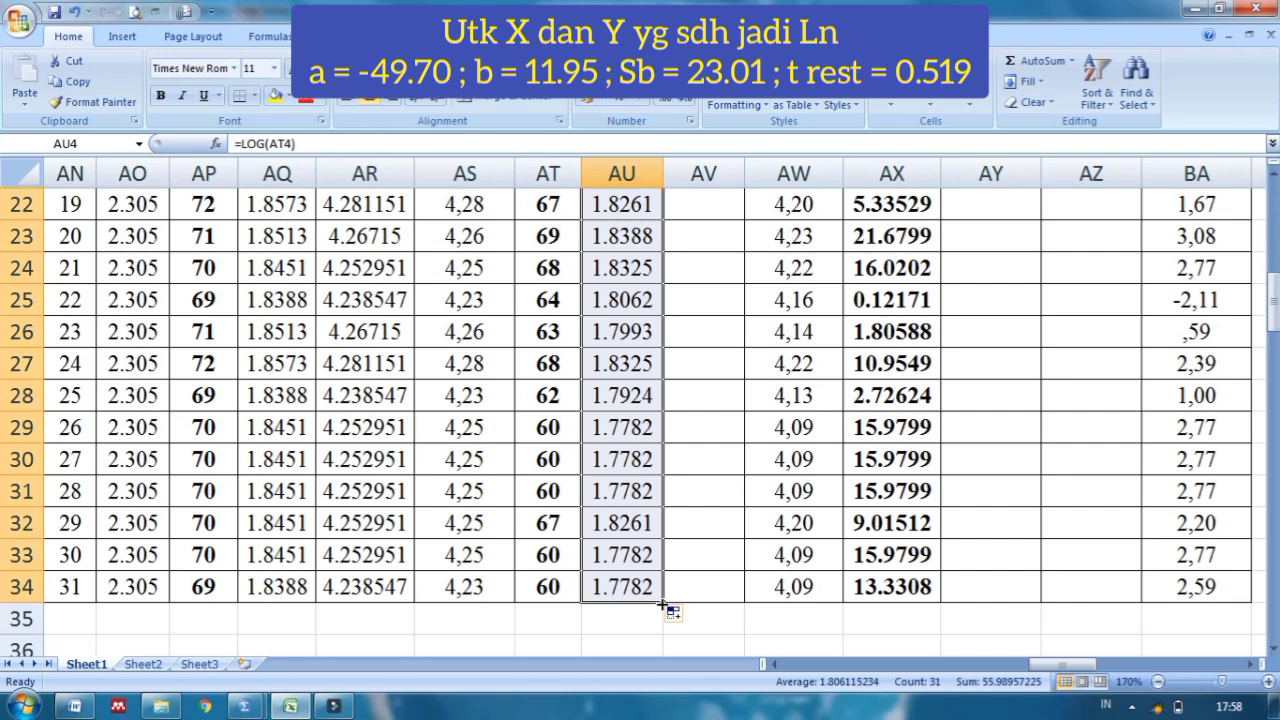
pyautogui.hotkey('ctrl', 'Up')
pyautogui.press('Right')
pyautogui.press('Up')
pyautogui.press('Up')
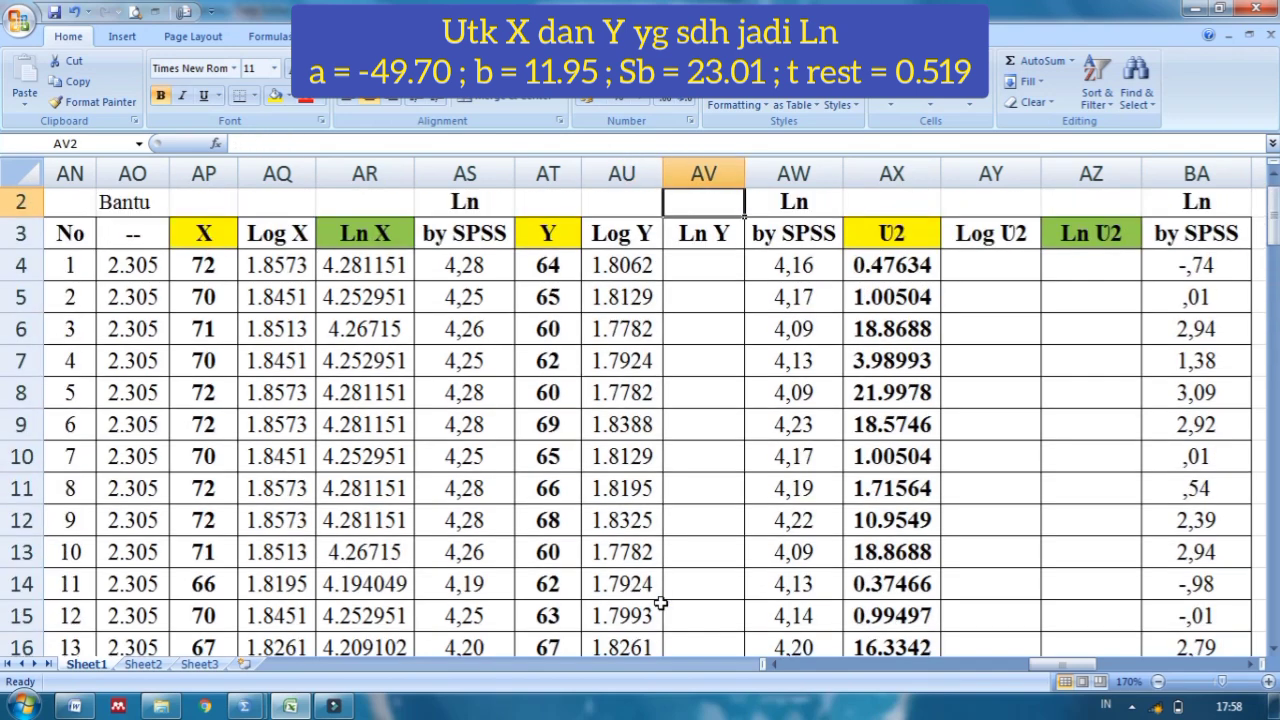
# Enter the formula =AU4*AO4 in the first Ln Y cell, AV4.
pyautogui.press('Down')
pyautogui.press('Down')
pyautogui.press('Down')
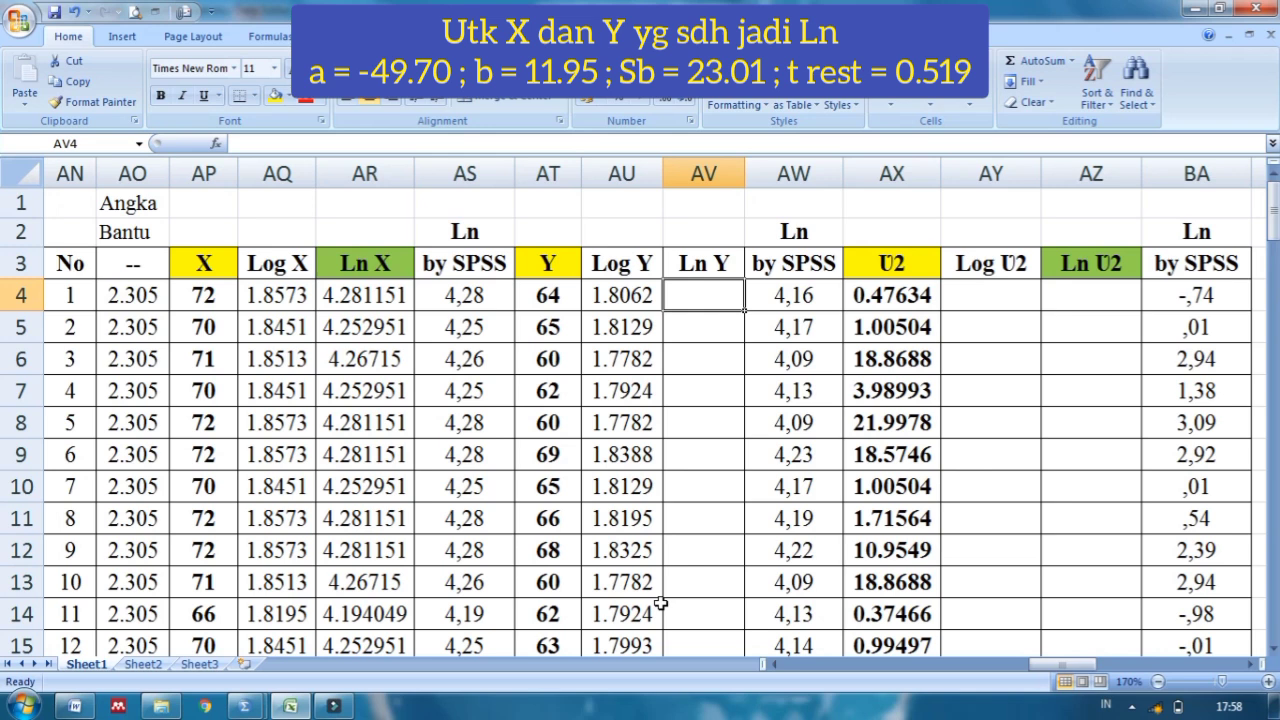
pyautogui.write('=')
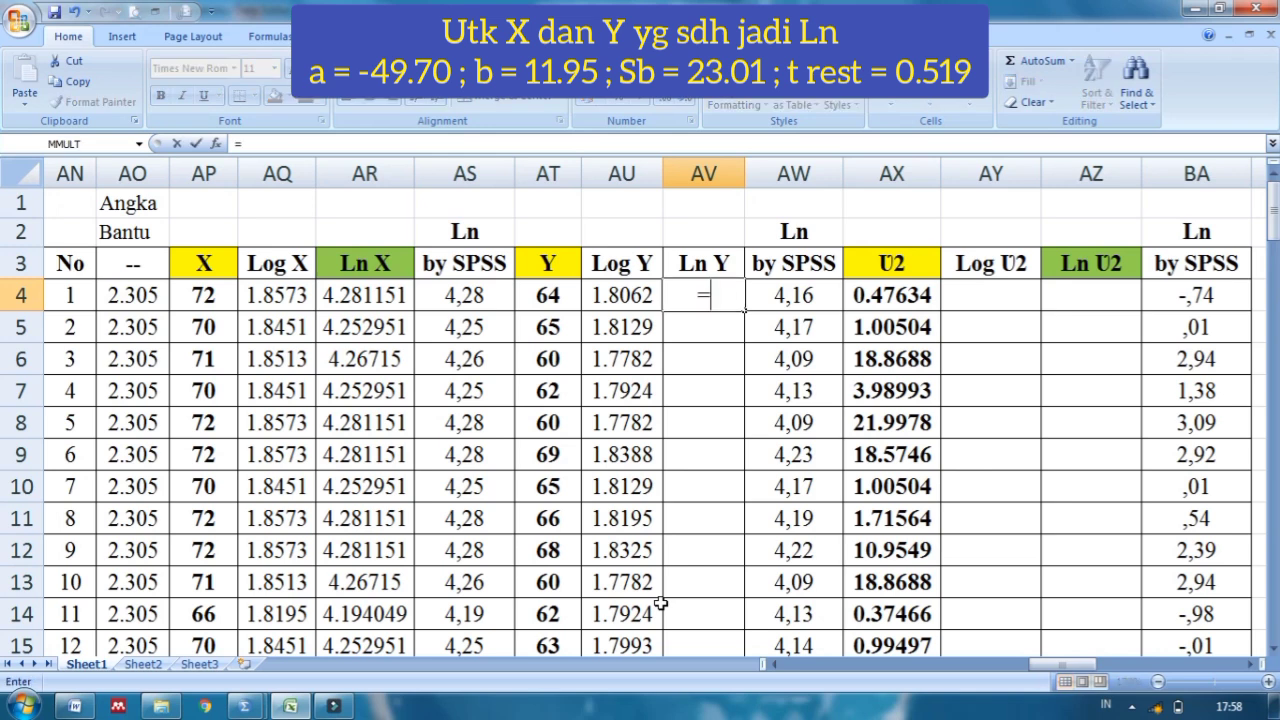
pyautogui.click(628, 289)
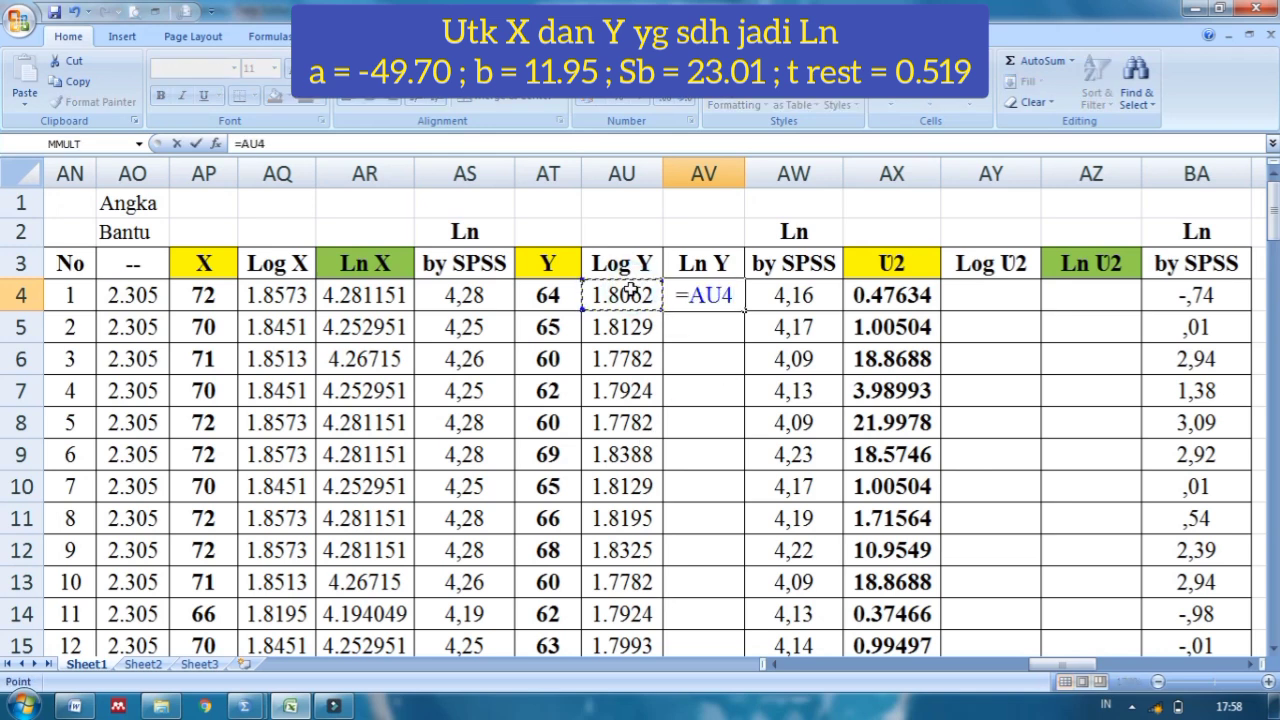
pyautogui.write('*')
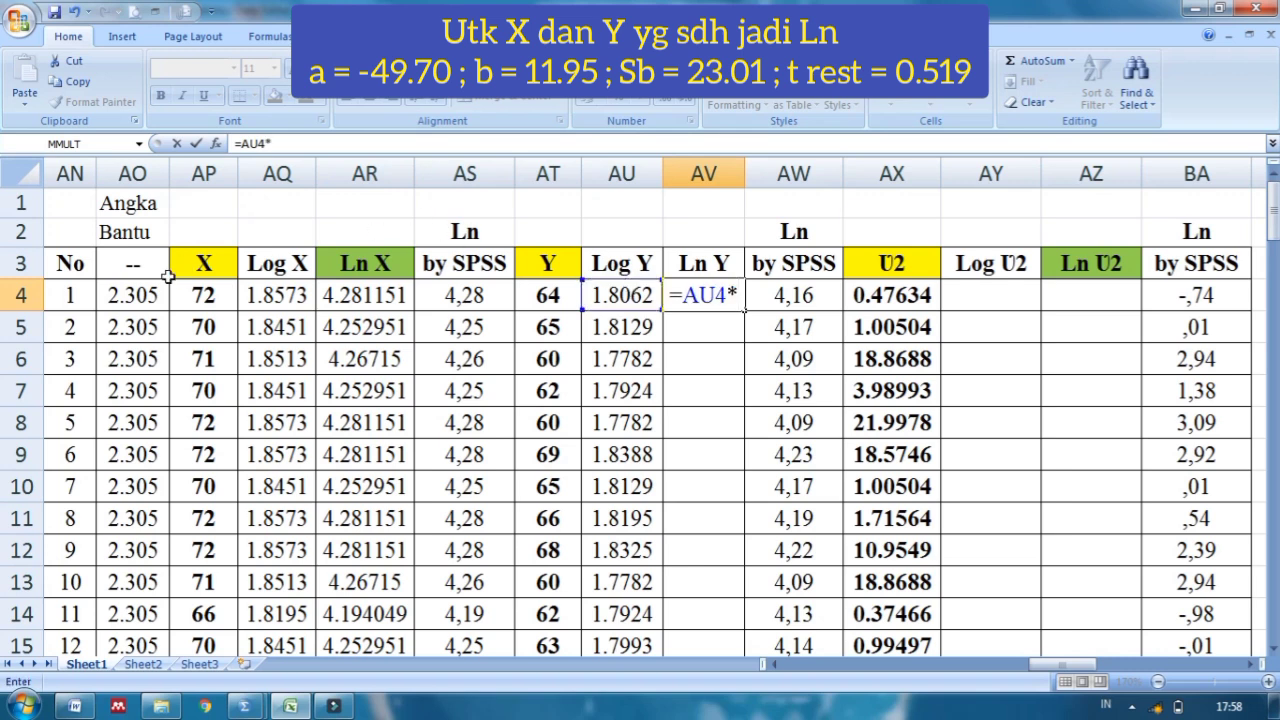
pyautogui.click(129, 296)
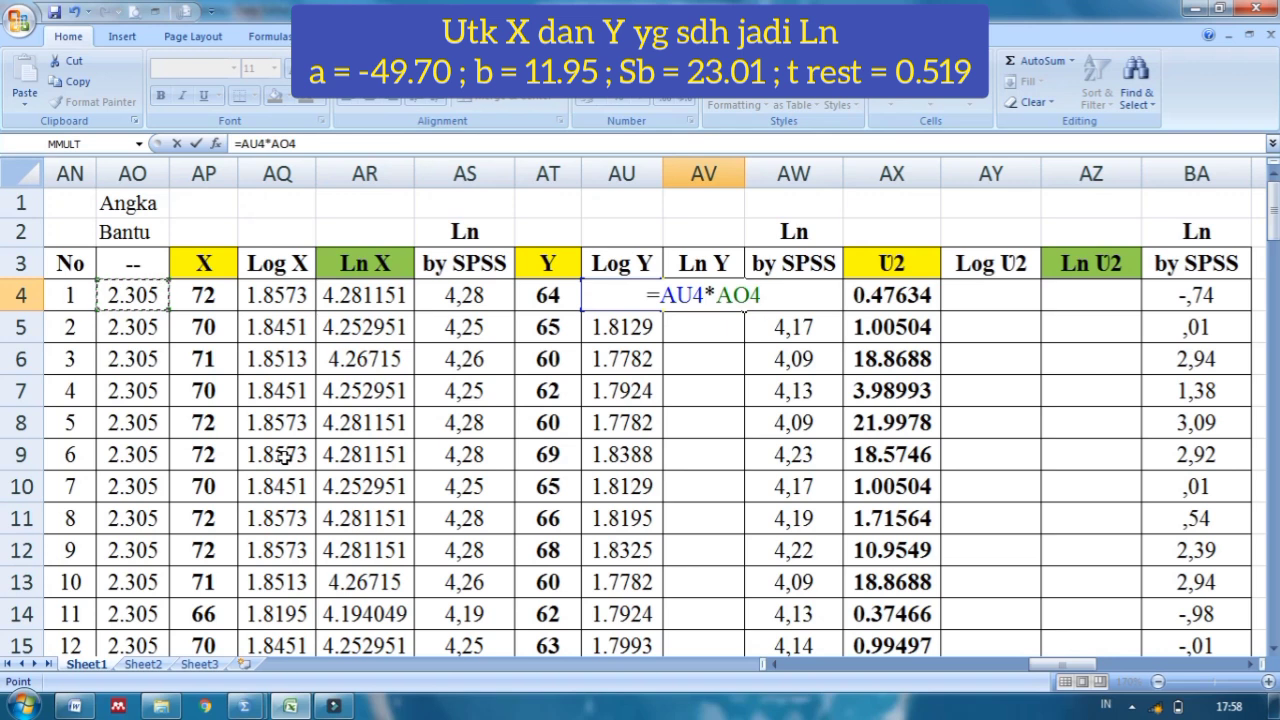
pyautogui.hotkey('ctrl', 'Return')
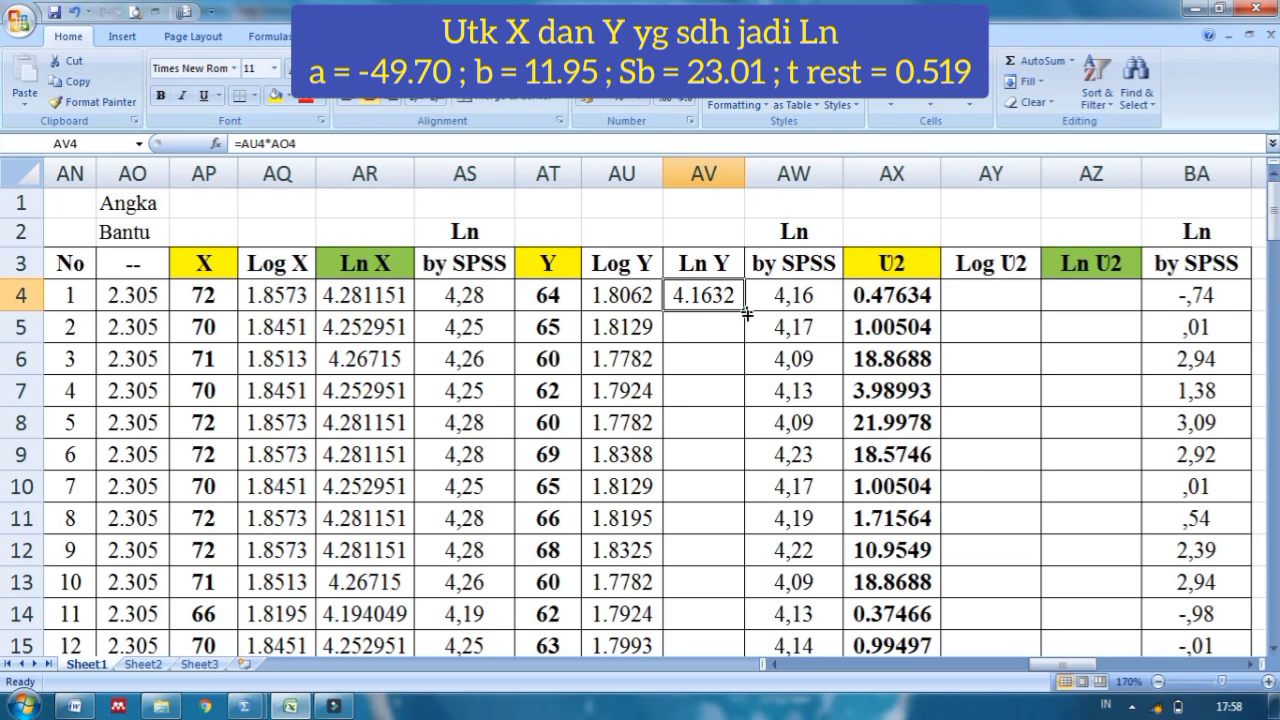
# Fill the Ln Y formula from AV4 down the column to AV34 and return to the first Ln Y value.
pyautogui.moveTo(746, 314); pyautogui.dragTo(742, 595)
pyautogui.hotkey('ctrl', 'Up')
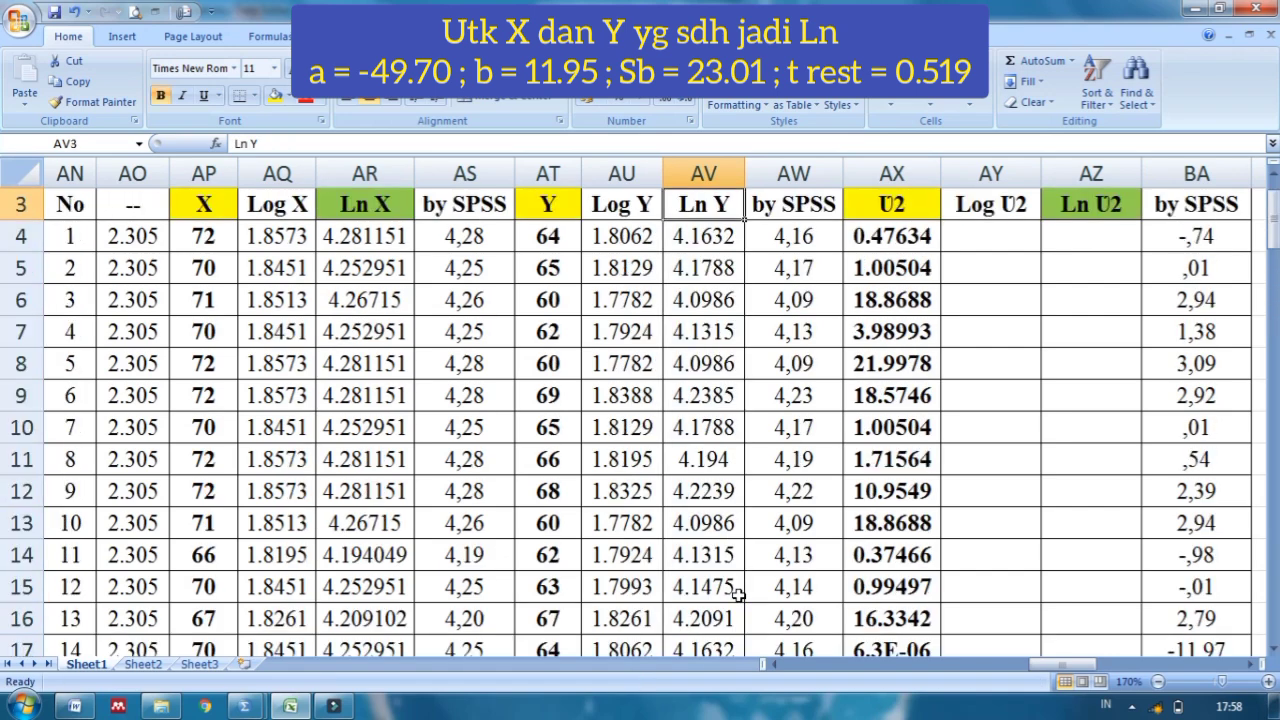
pyautogui.press('Up')
pyautogui.press('Up')
pyautogui.press('Down')
pyautogui.press('Down')
pyautogui.press('Down')
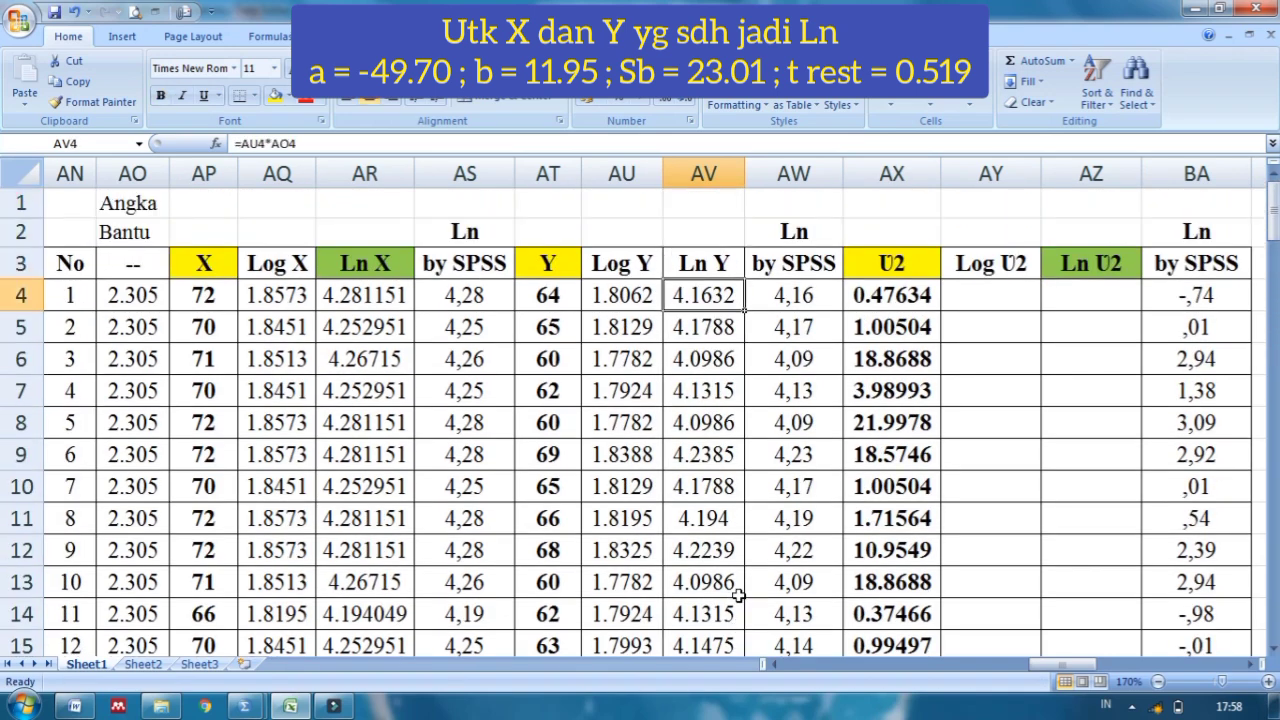
# Compare the computed Ln Y values with the adjacent Ln by SPSS values down to row 34, and return to the top.
pyautogui.press('Up')
pyautogui.press('Up')
pyautogui.press('Up')
pyautogui.press('Right')
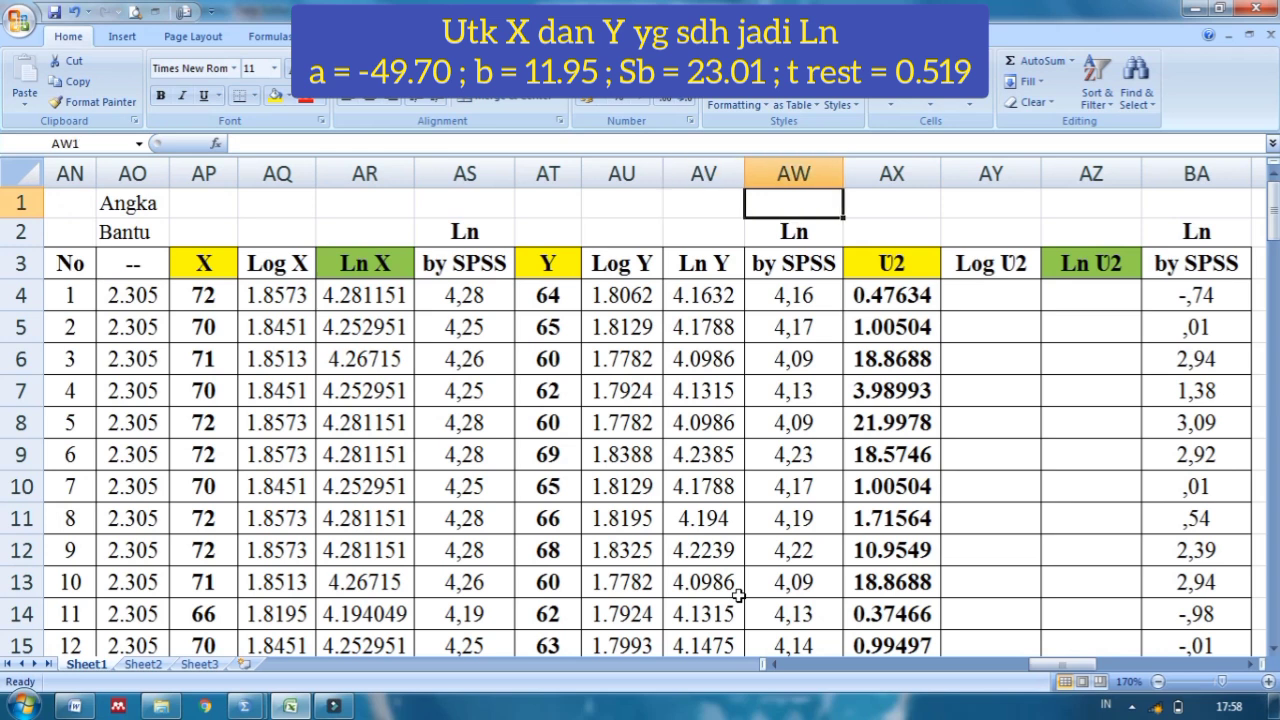
pyautogui.press('Left')
pyautogui.press('Down')
pyautogui.press('Down')
pyautogui.press('Down')
pyautogui.press('Down')
pyautogui.press('Down')
pyautogui.press('Down')
pyautogui.press('Down')
pyautogui.press('Down')
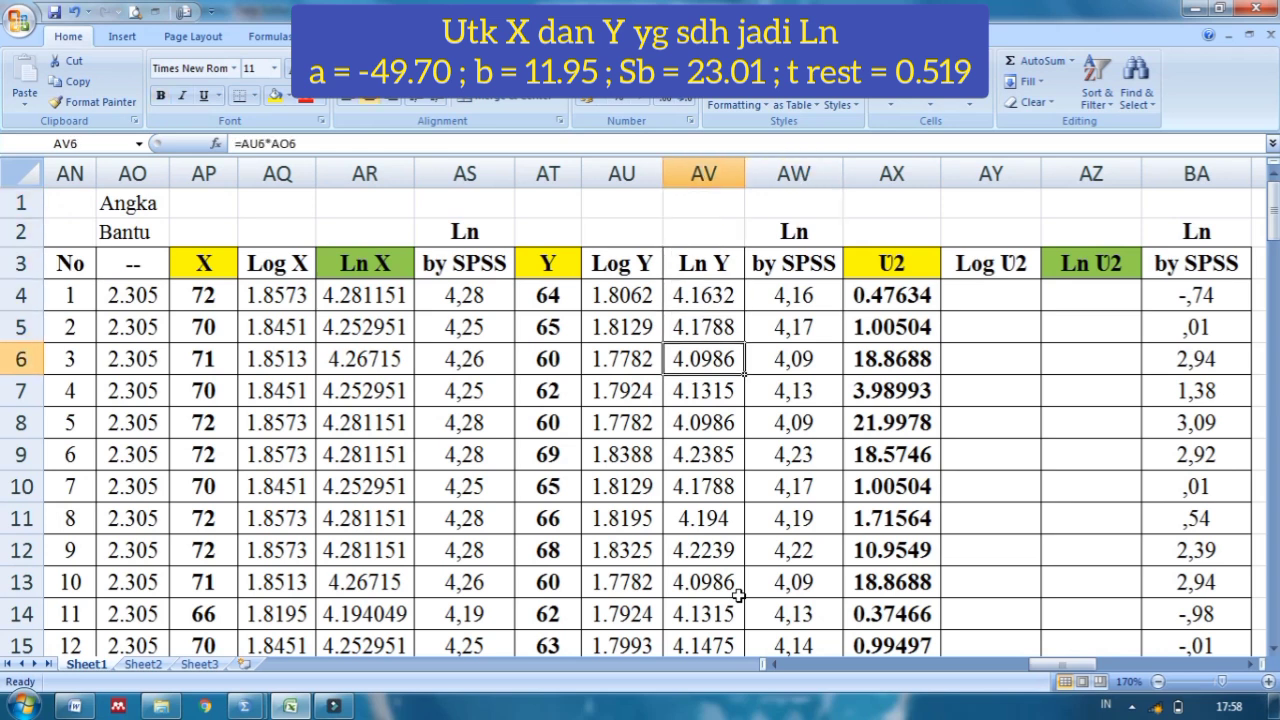
pyautogui.press('Down')
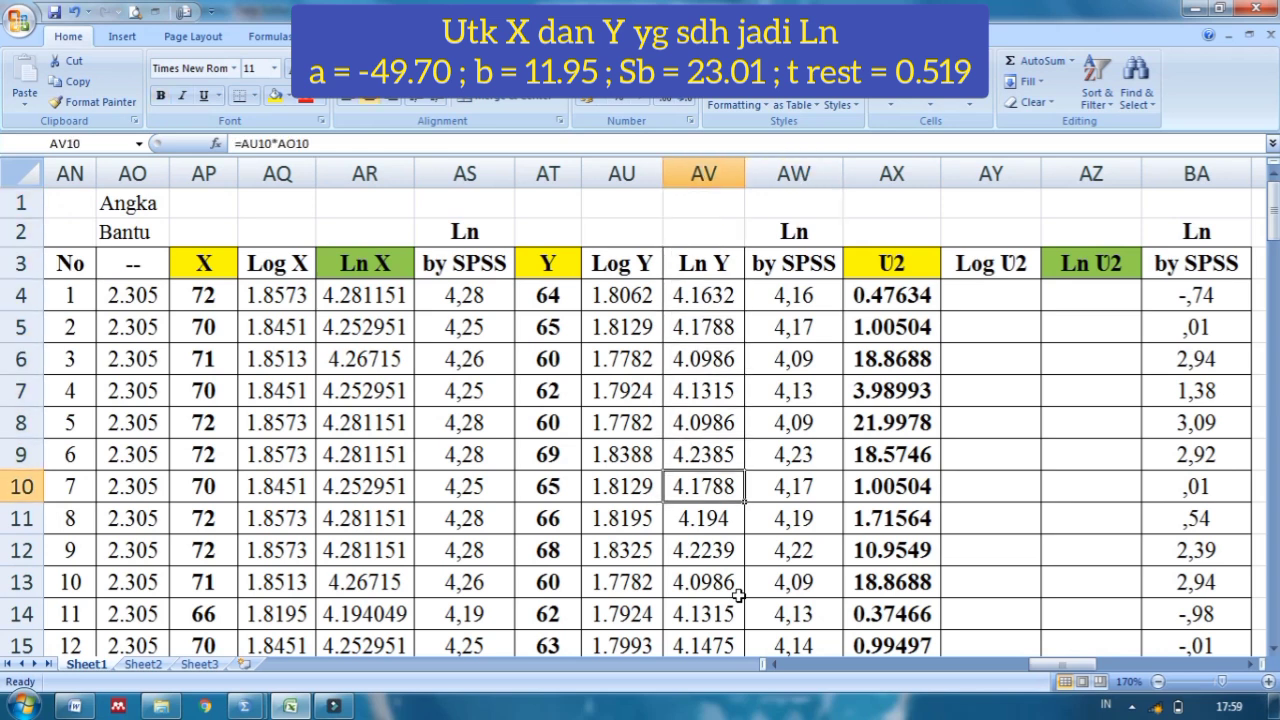
pyautogui.press('Down')
pyautogui.press('Down')
pyautogui.press('Down')
pyautogui.press('Down')
pyautogui.press('Down')
pyautogui.press('Down')
pyautogui.press('Down')
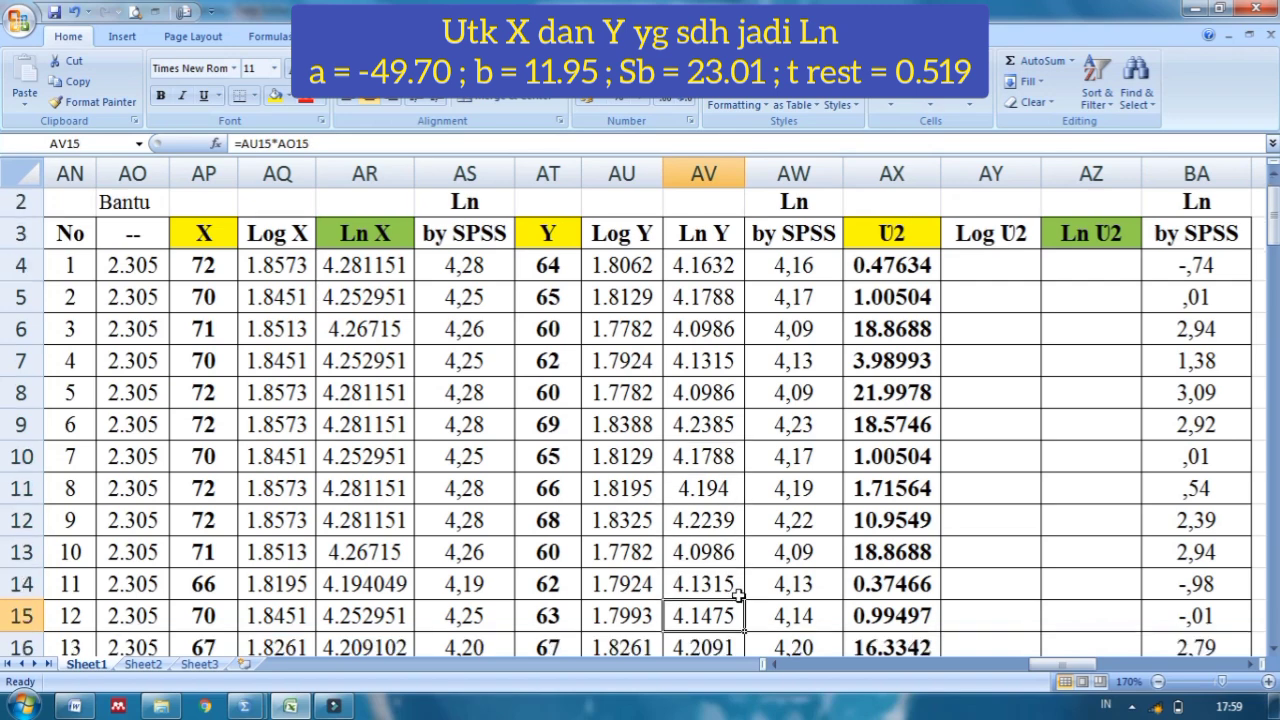
pyautogui.press('Down')
pyautogui.press('Down')
pyautogui.press('Down')
pyautogui.press('Down')
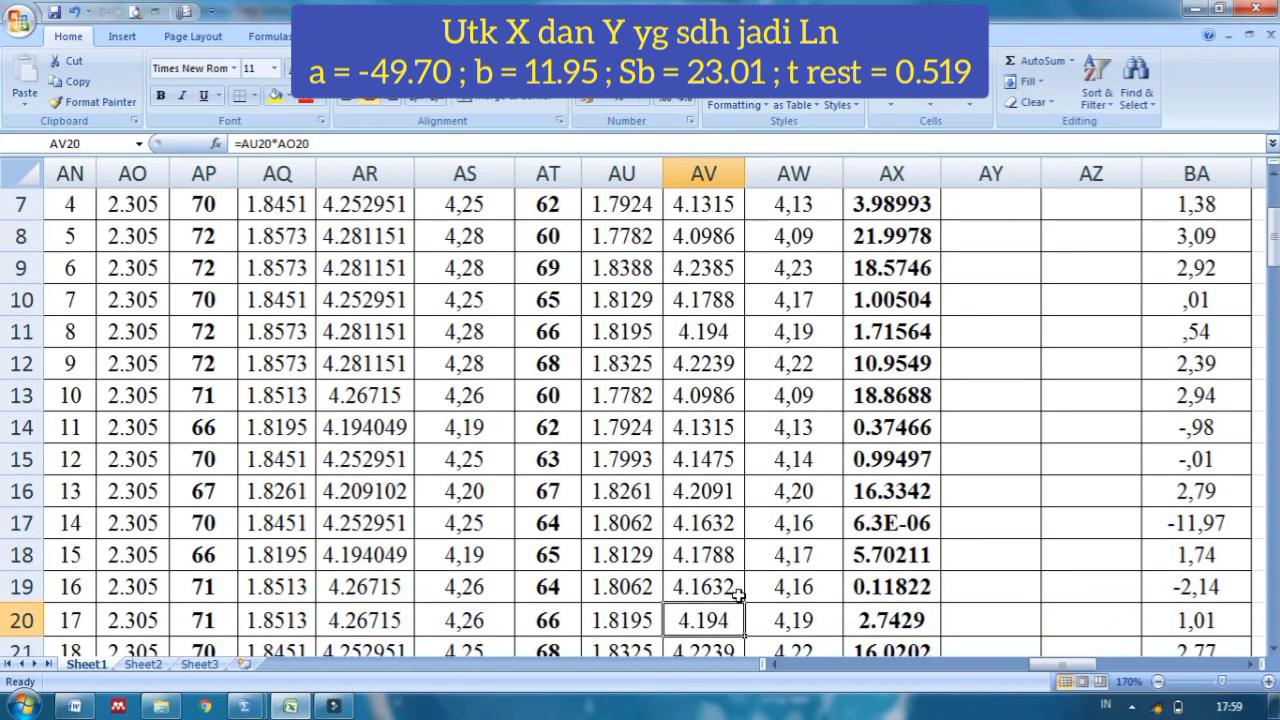
pyautogui.press('Down')
pyautogui.press('Down')
pyautogui.press('Down')
pyautogui.press('Down')
pyautogui.press('Down')
pyautogui.press('Down')
pyautogui.press('Down')
pyautogui.press('Down')
pyautogui.press('Down')
pyautogui.press('Down')
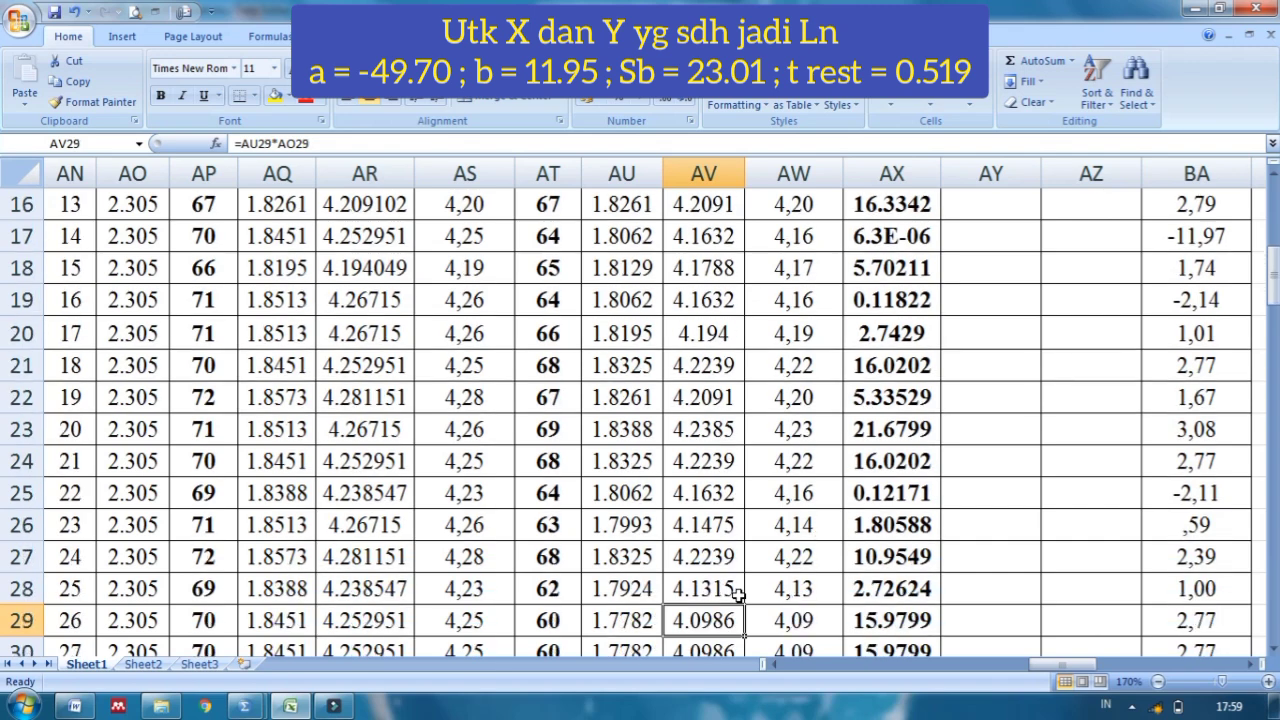
pyautogui.press('Down')
pyautogui.press('Down')
pyautogui.press('Down')
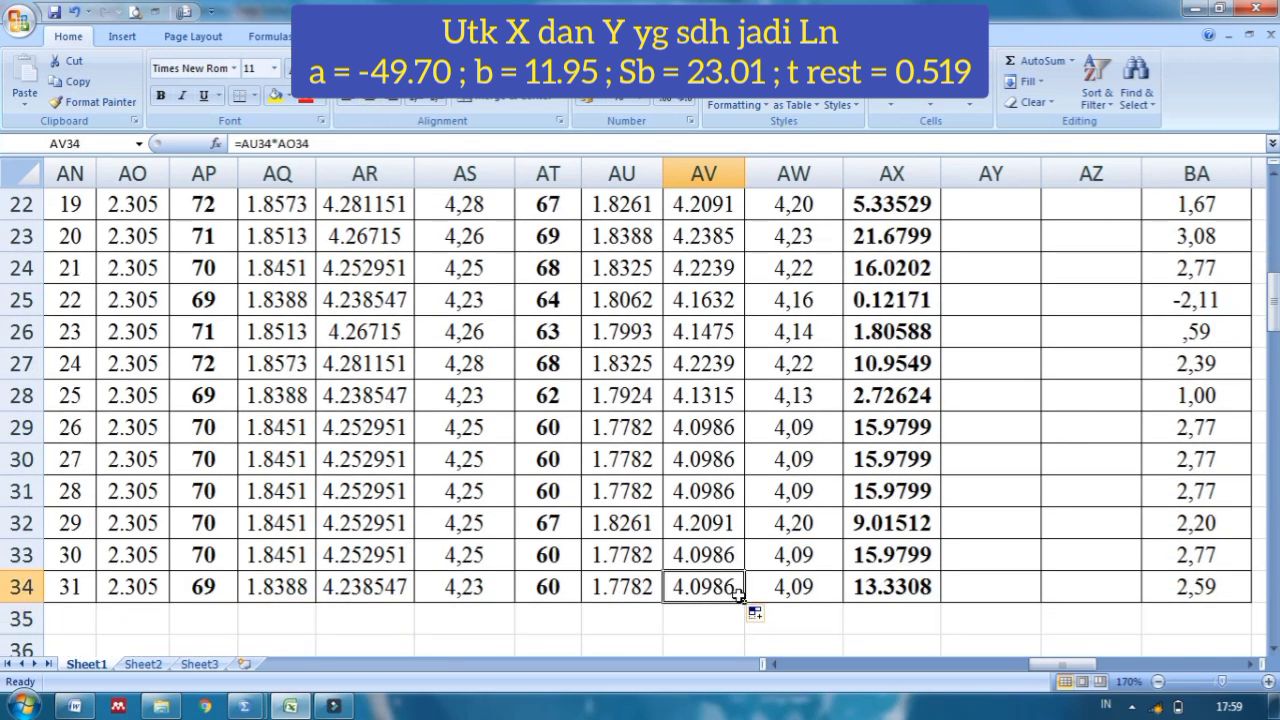
pyautogui.press('Up')
pyautogui.press('Up')
pyautogui.press('Up')
pyautogui.press('Up')
pyautogui.press('Up')
pyautogui.press('Up')
pyautogui.press('Up')
pyautogui.press('Up')
pyautogui.press('Up')
pyautogui.press('Up')
pyautogui.press('Up')
pyautogui.press('Up')
pyautogui.press('Up')
pyautogui.press('Up')
pyautogui.press('Up')
pyautogui.press('Up')
pyautogui.press('Up')
pyautogui.press('Up')
pyautogui.press('Up')
pyautogui.press('Up')
pyautogui.press('Up')
pyautogui.press('Up')
pyautogui.press('Up')
pyautogui.press('Up')
pyautogui.press('Up')
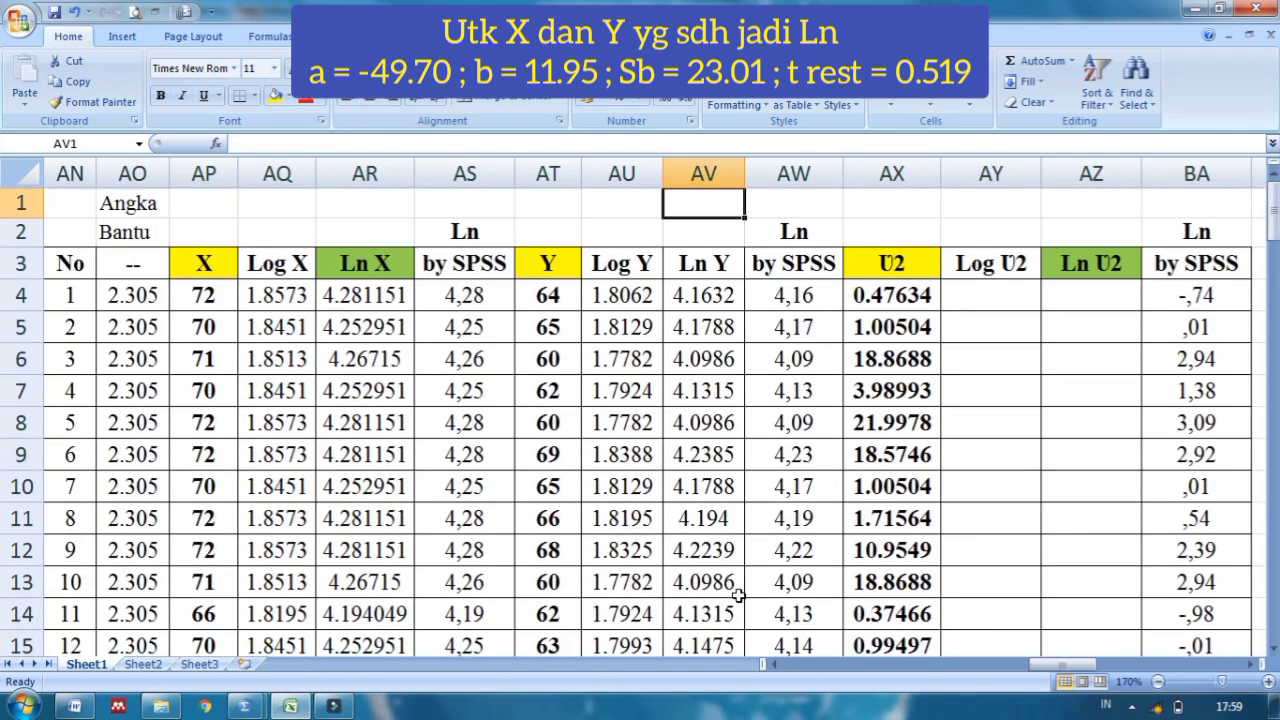
# Examine the U2 value, the empty Log U2 and Ln U2 cells, and the Ln by SPSS value in row 4.
pyautogui.press('Right')
pyautogui.press('Right')
pyautogui.press('Right')
pyautogui.press('Down')
pyautogui.press('Down')
pyautogui.press('Down')
pyautogui.press('Left')
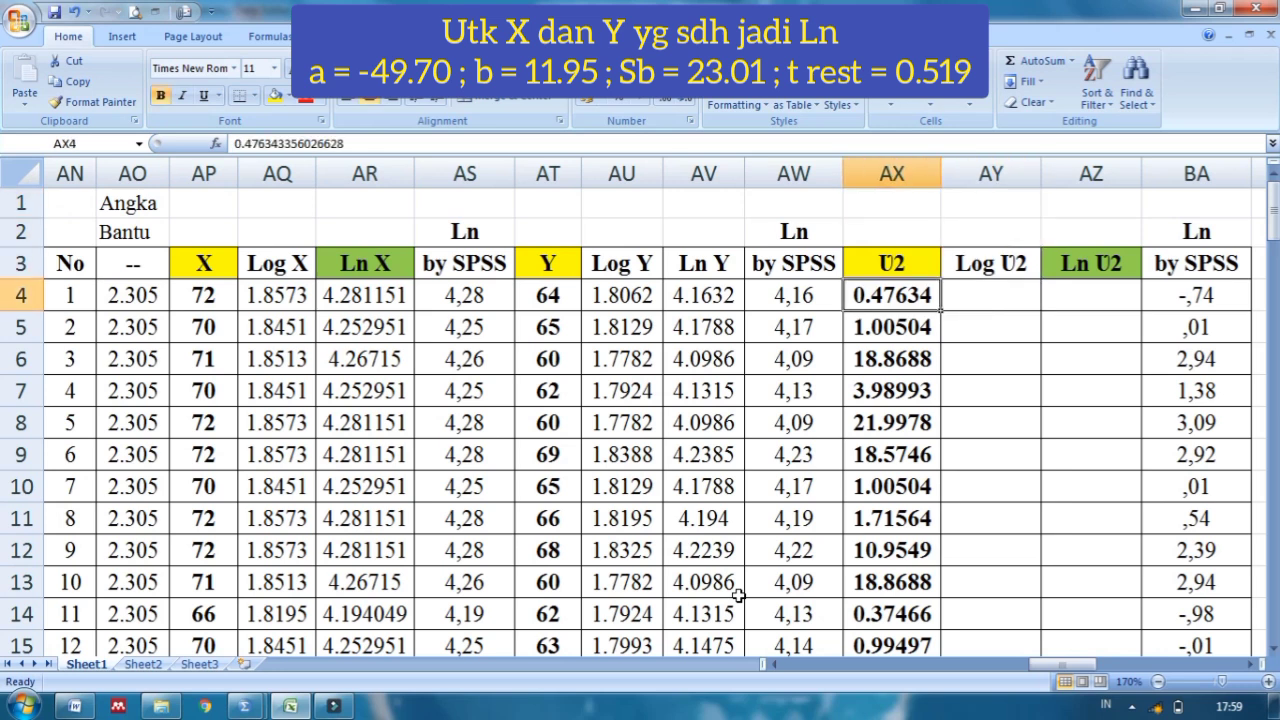
pyautogui.press('Right')
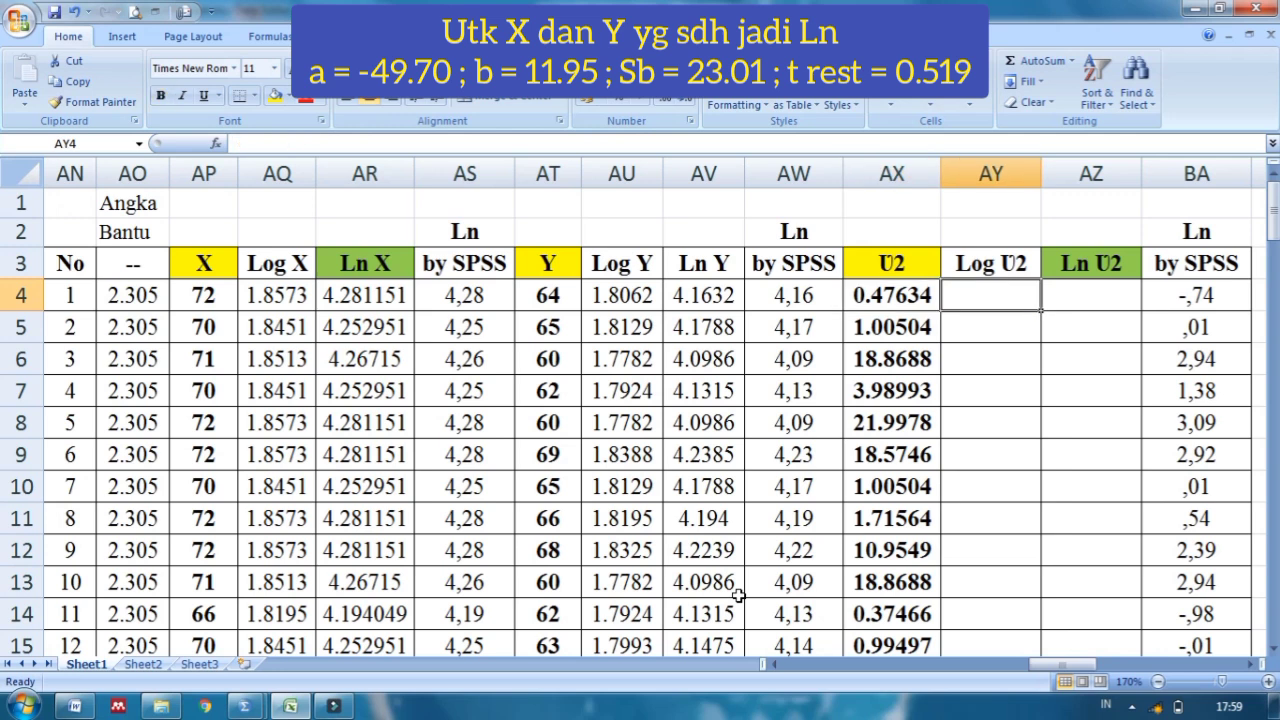
pyautogui.press('Right')
pyautogui.press('Right')
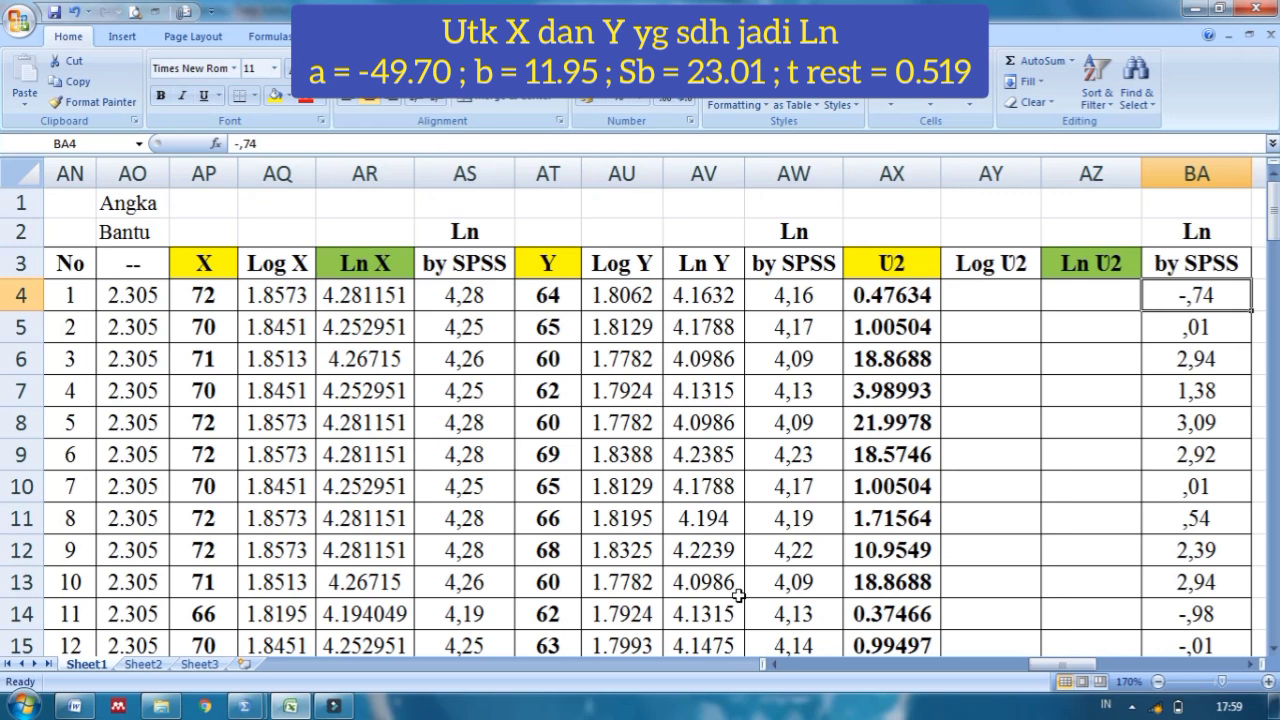
# Enter the formula =LOG(AX4) in the first Log U2 cell, AY4.
pyautogui.press('Left')
pyautogui.press('Left')
pyautogui.write('=')
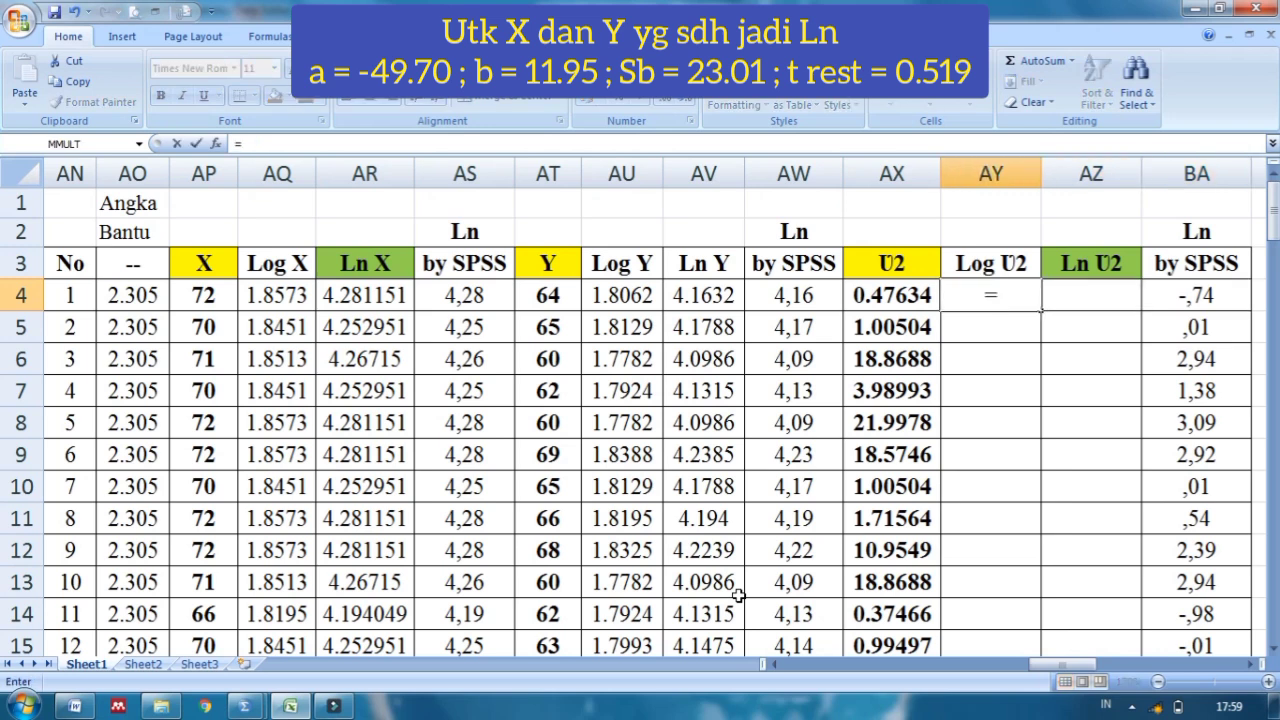
pyautogui.write('log(')
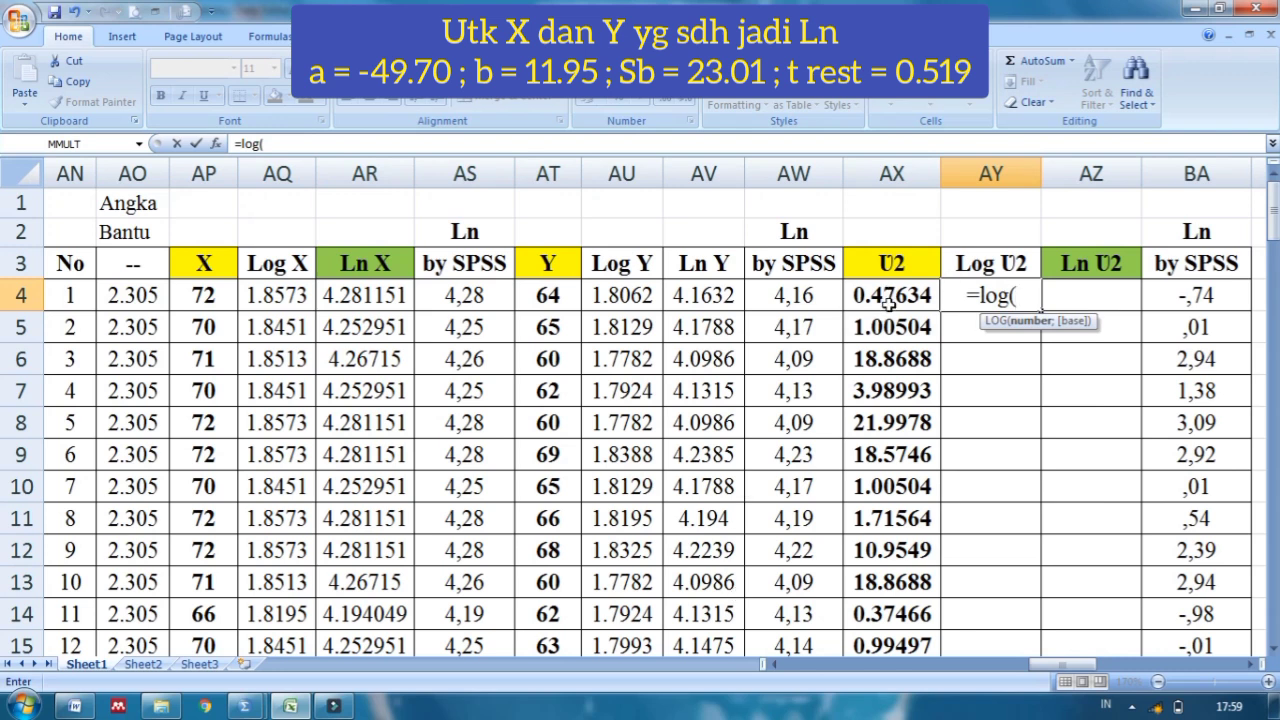
pyautogui.click(888, 295)
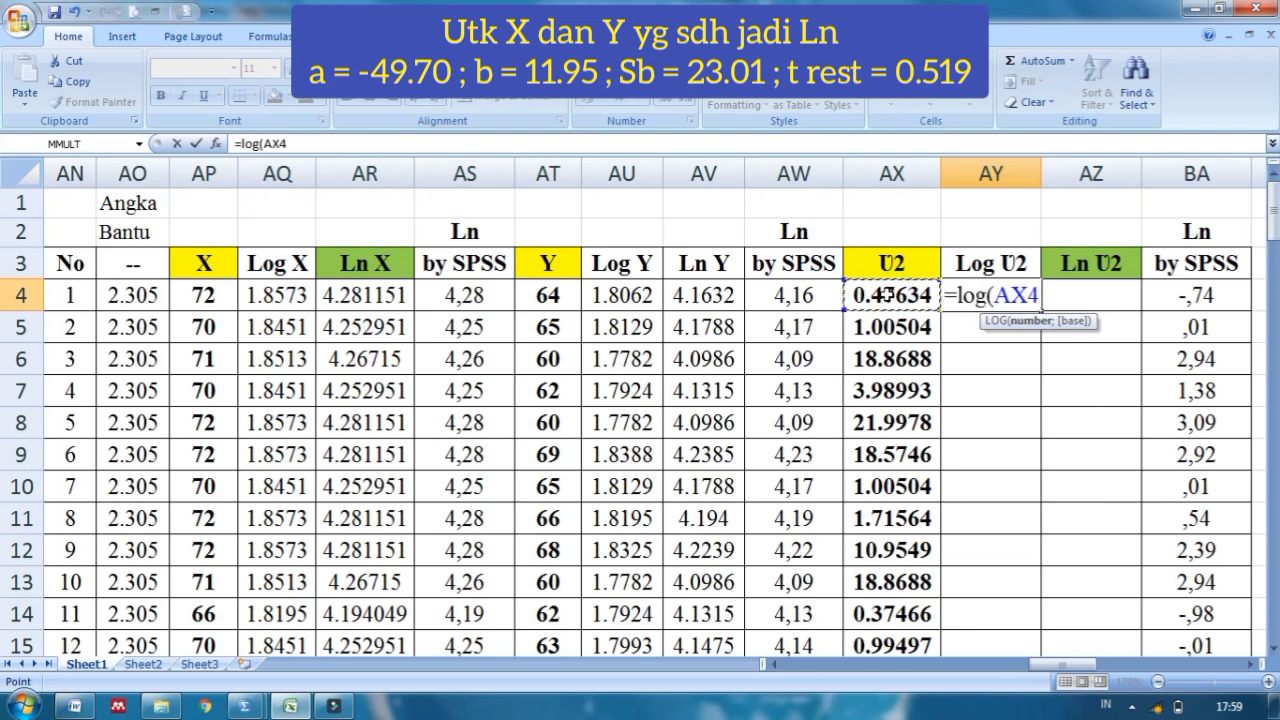
pyautogui.write(')')
pyautogui.press('Return')
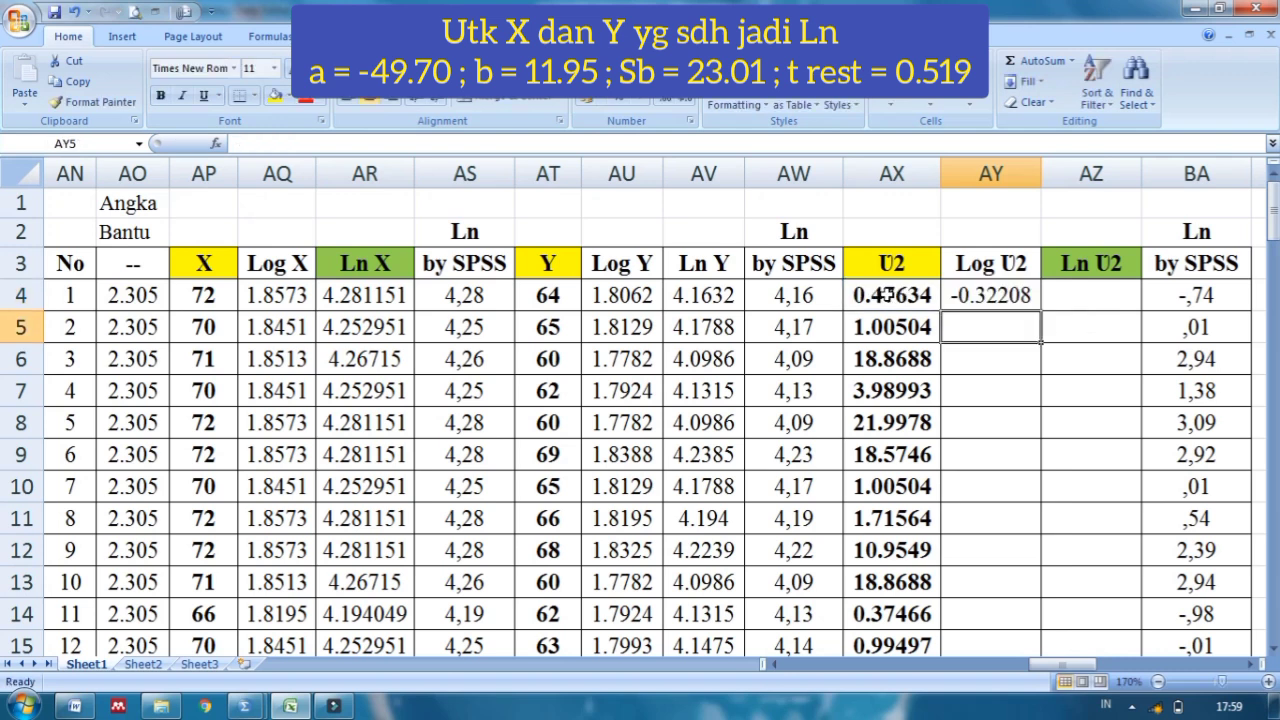
# Fill the LOG formula from AY4 down the Log U2 column and return to the top of the sheet.
pyautogui.click(990, 294)
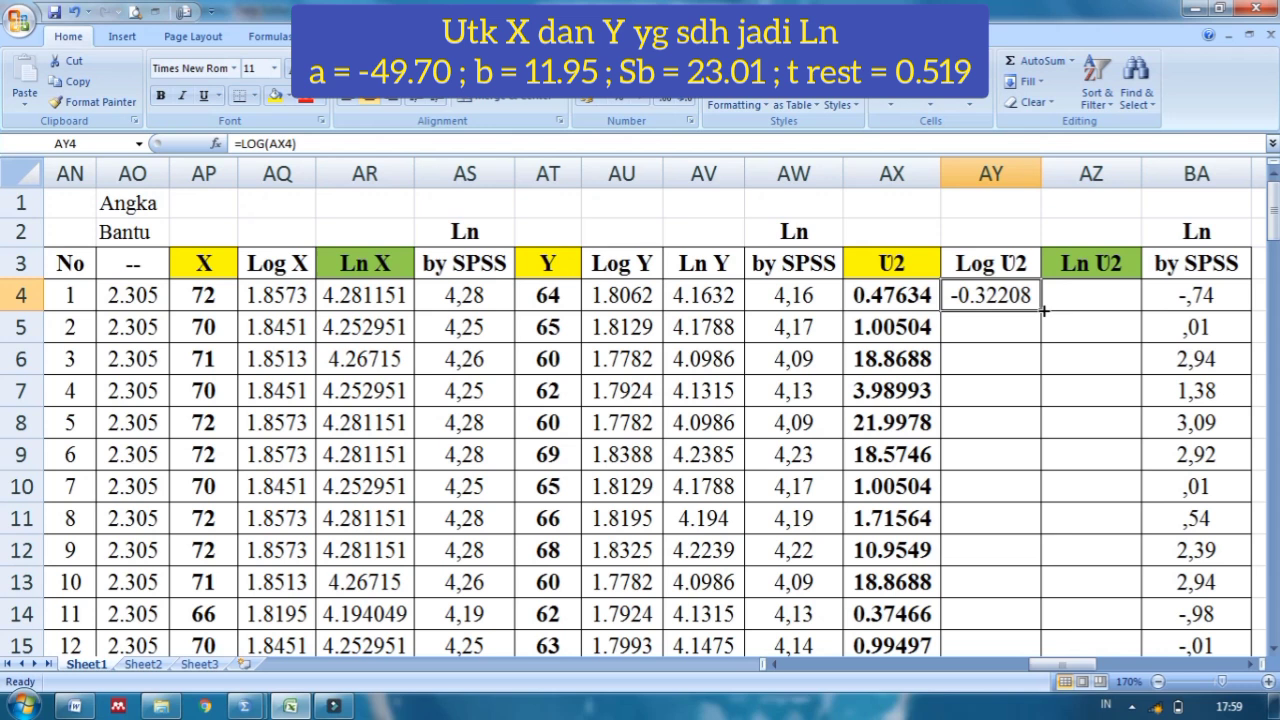
pyautogui.moveTo(1043, 311); pyautogui.dragTo(1020, 607)
pyautogui.press('Up')
pyautogui.press('Up')
pyautogui.press('Up')
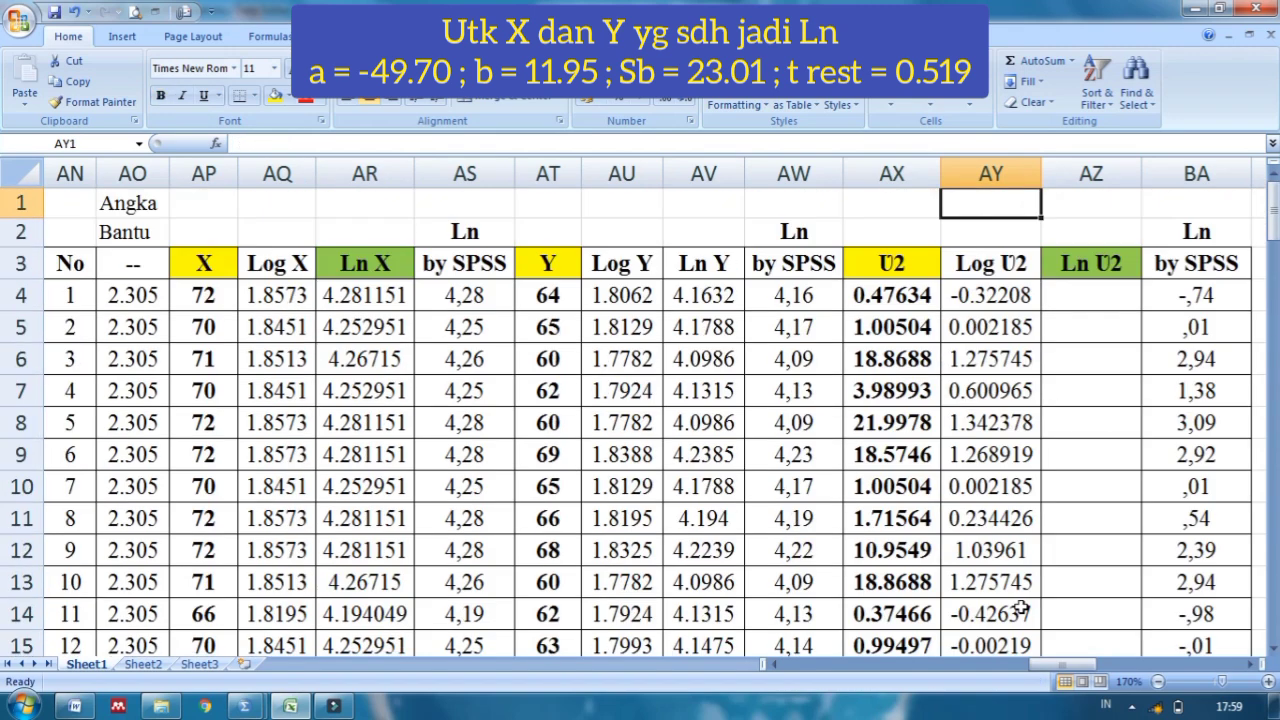
# Enter the formula =AY4*AO4 in the first Ln U2 cell, AZ4.
pyautogui.press('Down')
pyautogui.press('Down')
pyautogui.press('Down')
pyautogui.press('Right')
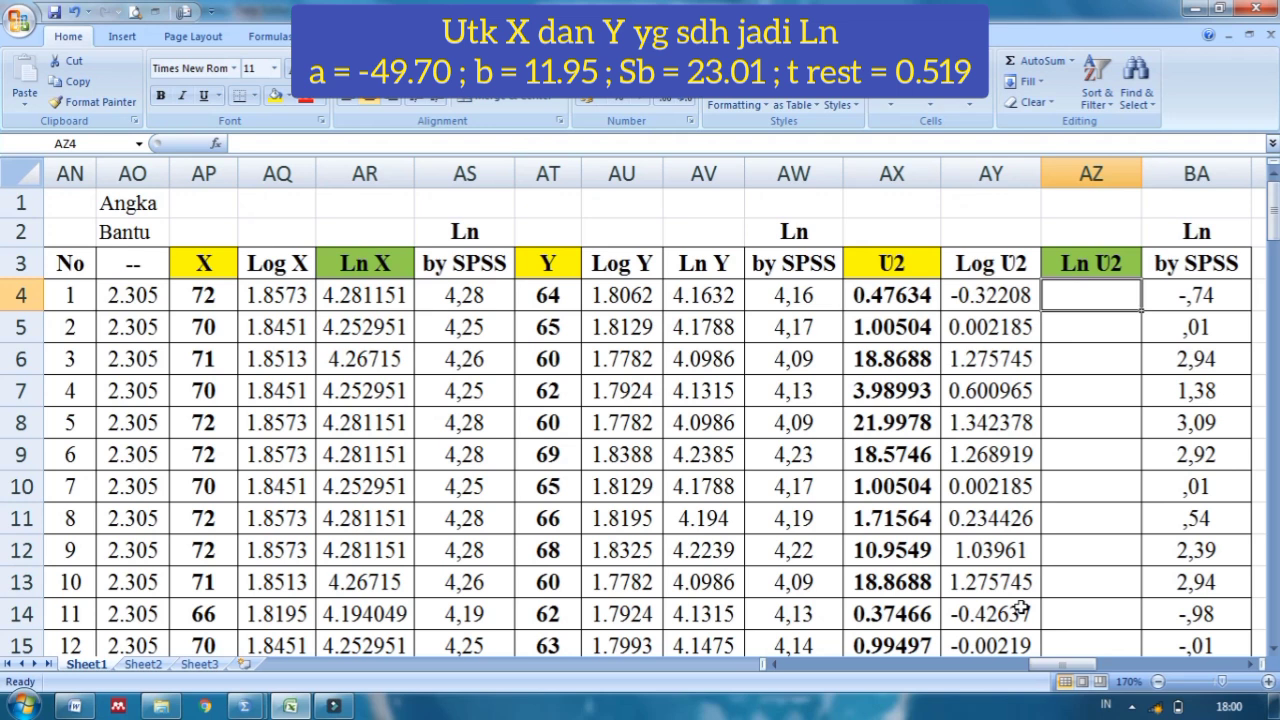
pyautogui.write('=')
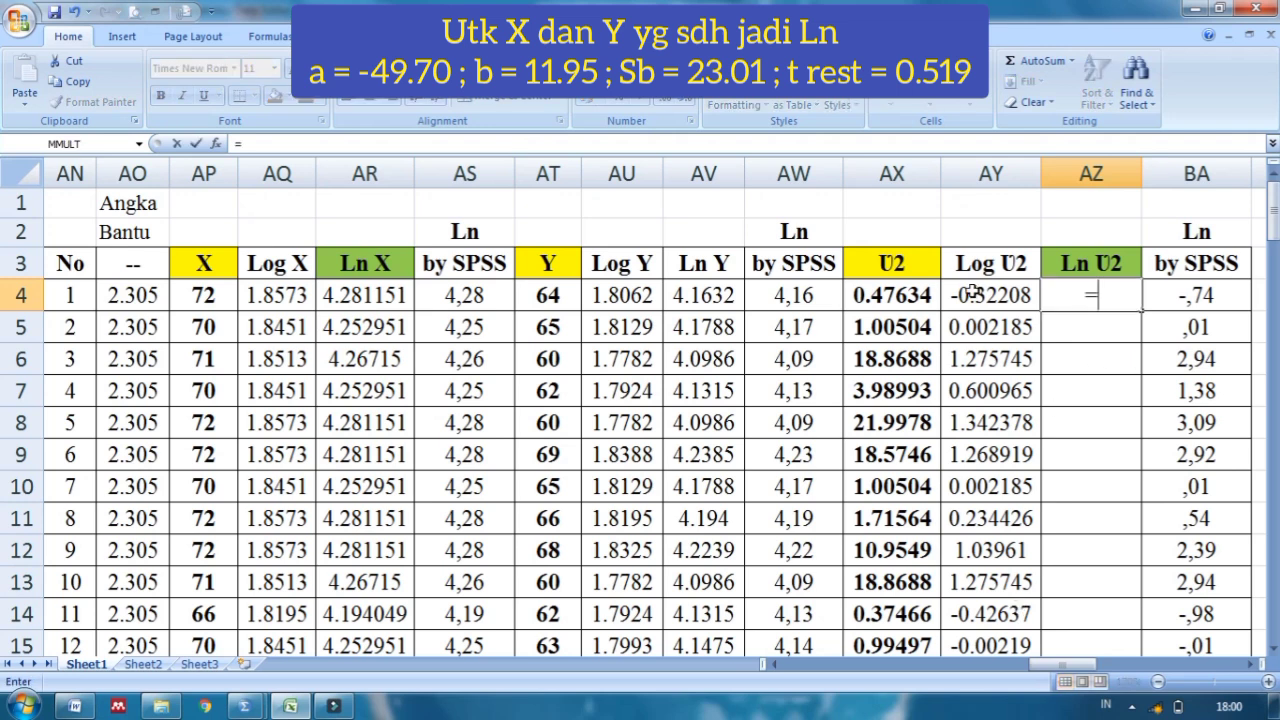
pyautogui.click(972, 290)
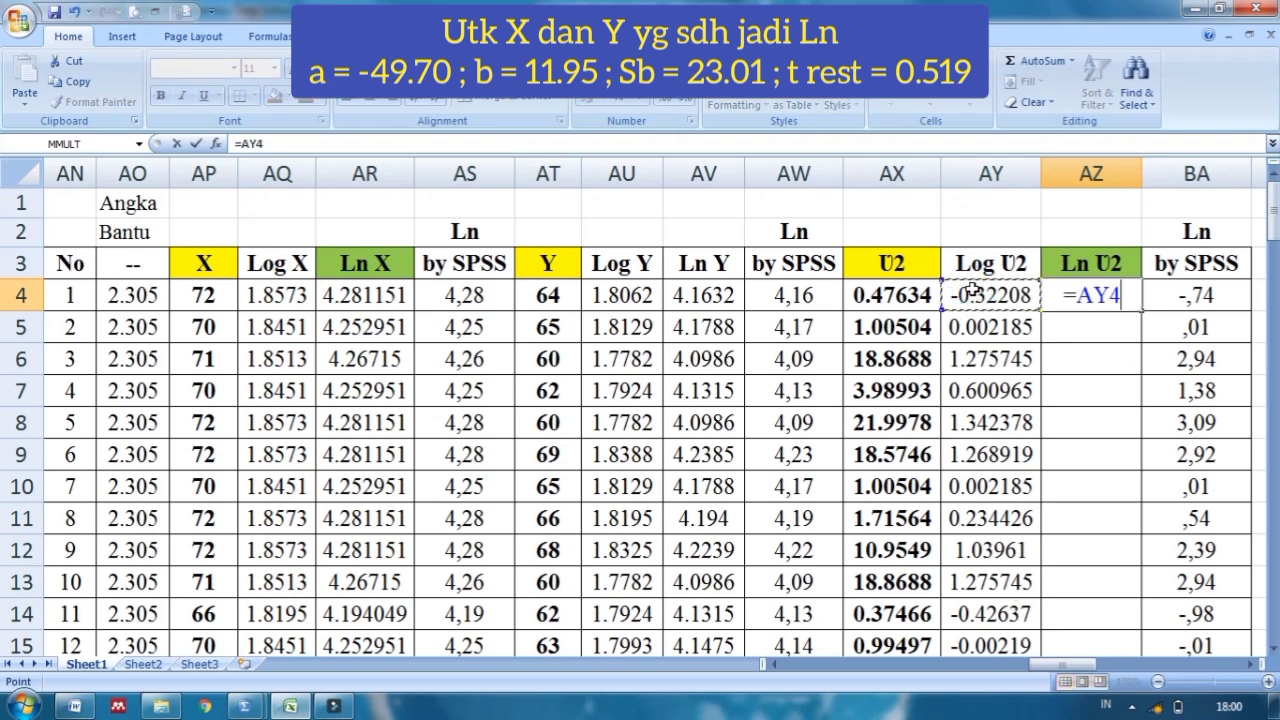
pyautogui.write('*')
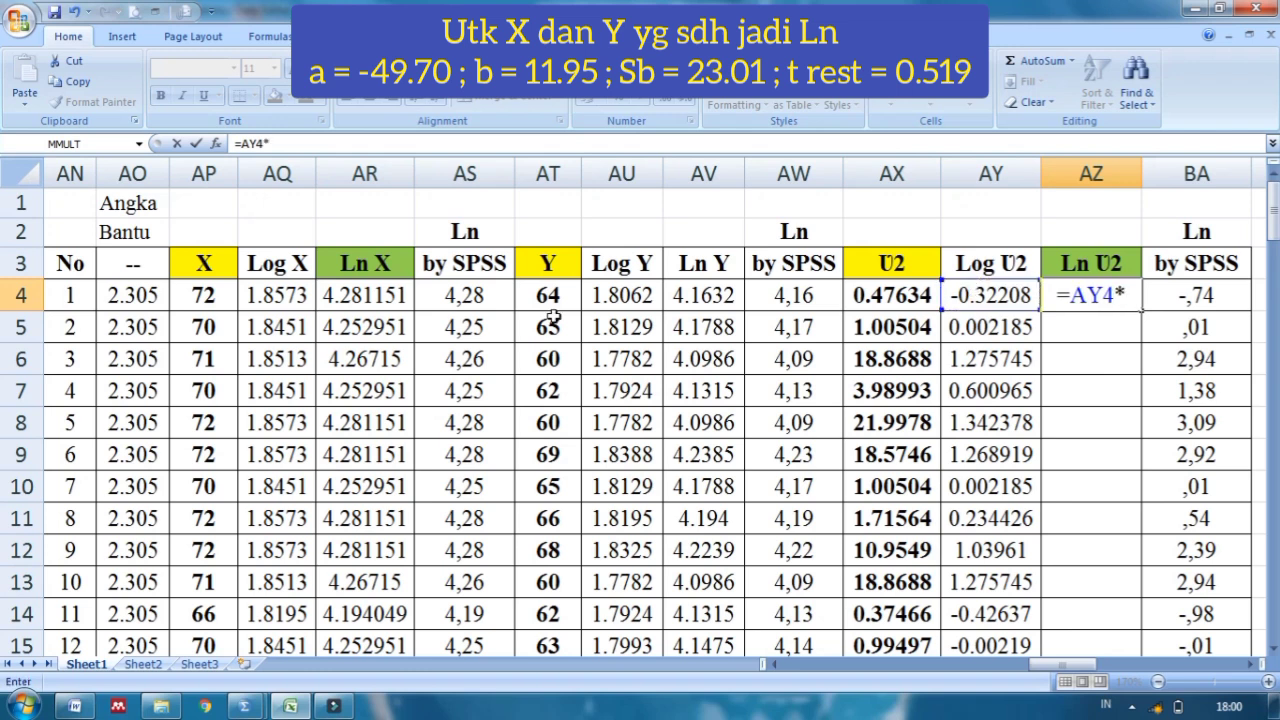
pyautogui.click(146, 290)
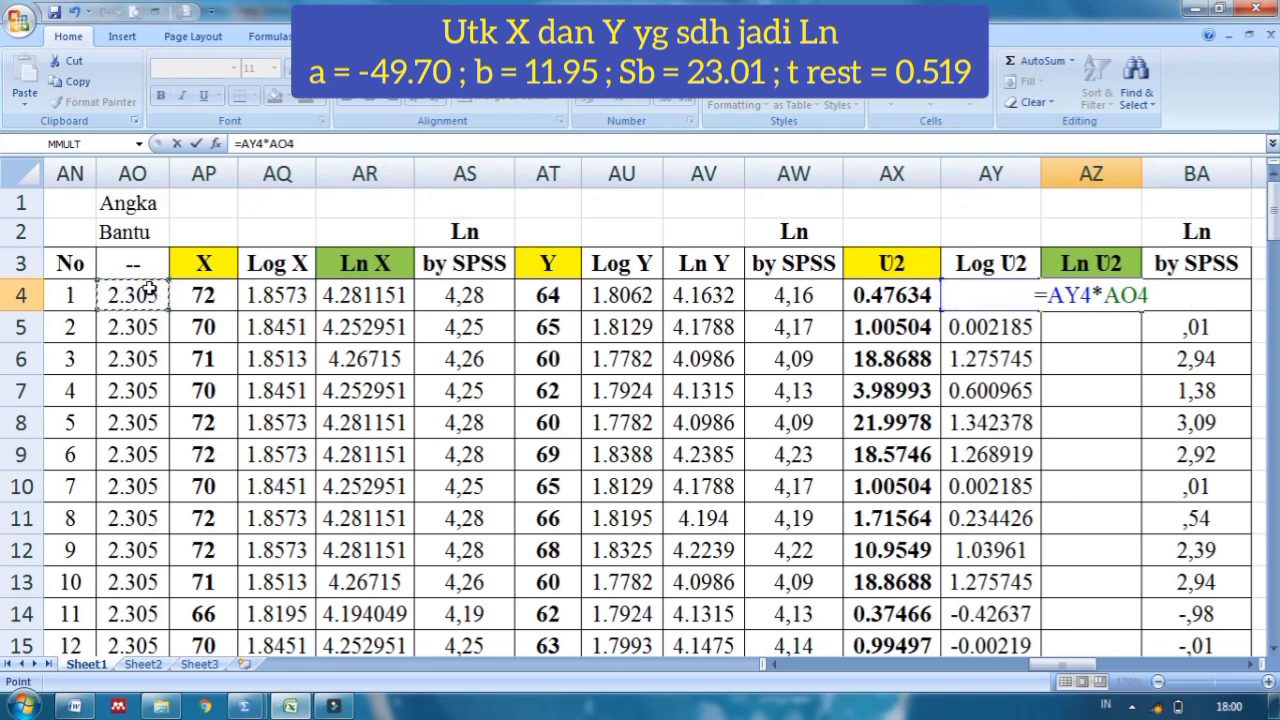
pyautogui.press('Return')
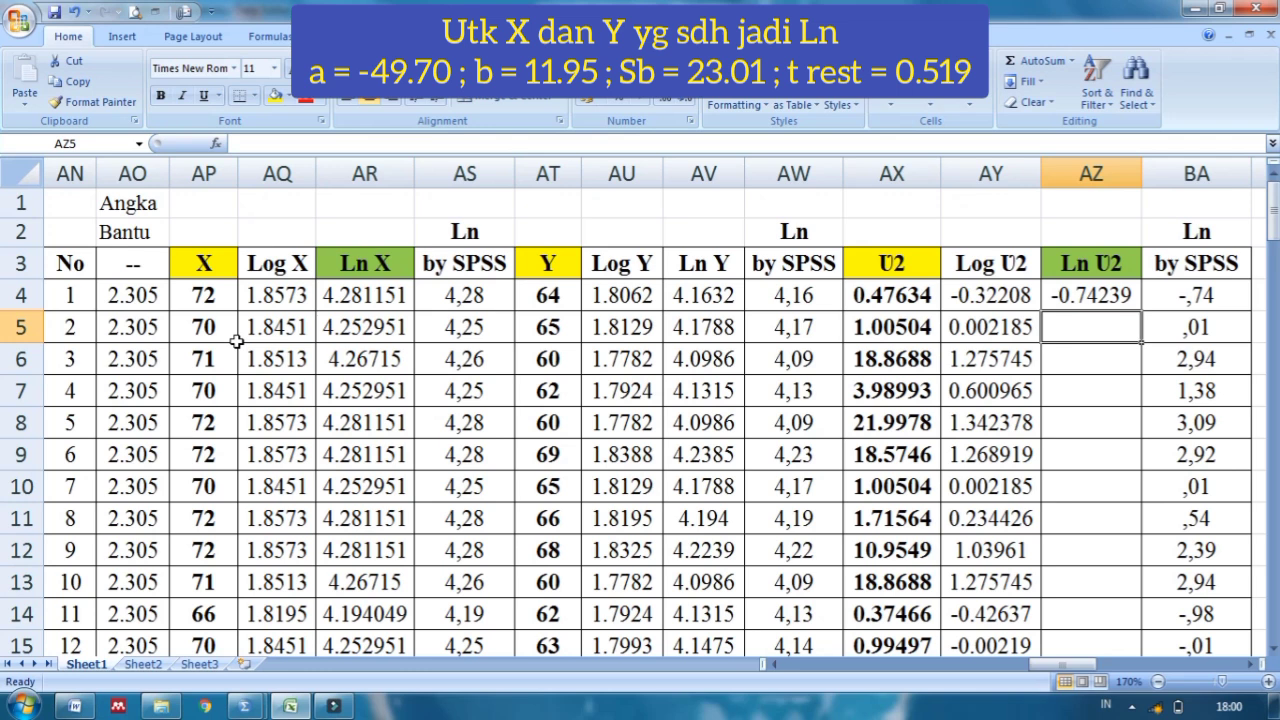
# Fill the Ln U2 formula from AZ4 down the column and return to the Ln U2 header.
pyautogui.click(1076, 294)
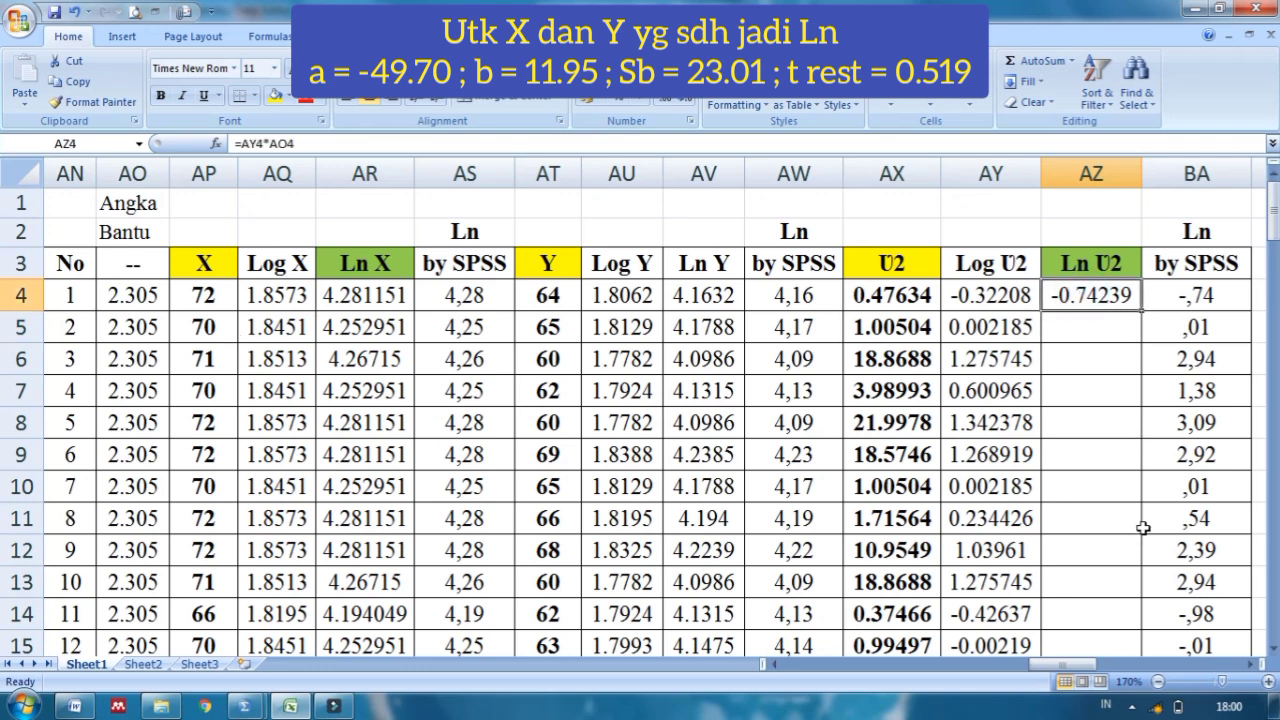
pyautogui.rightClick(1145, 700)
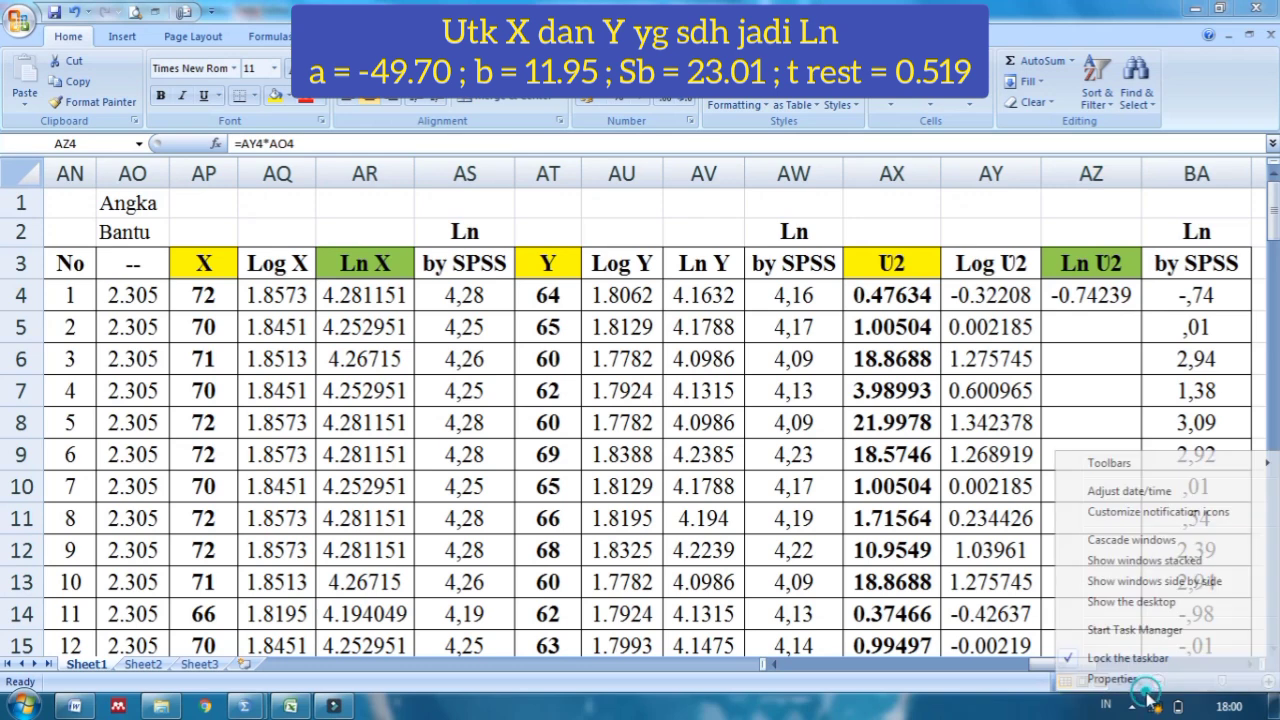
pyautogui.click(1103, 305)
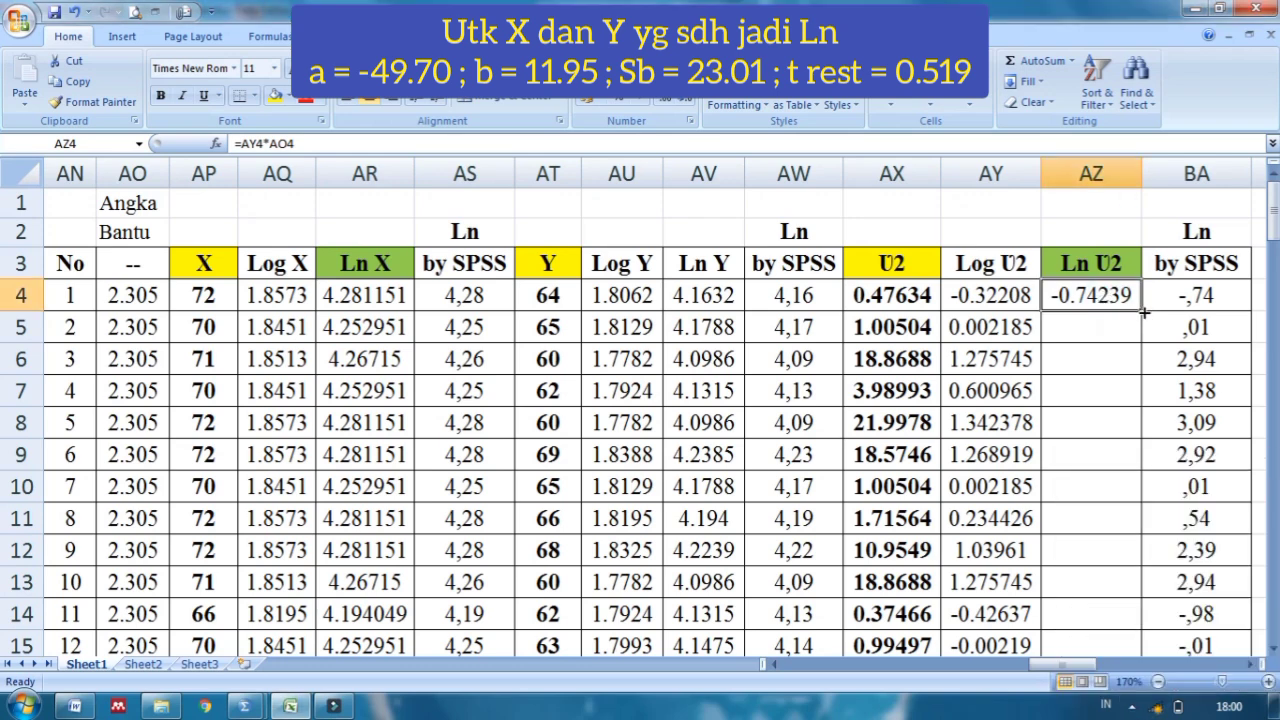
pyautogui.moveTo(1143, 313); pyautogui.dragTo(1135, 590)
pyautogui.hotkey('ctrl', 'Up')
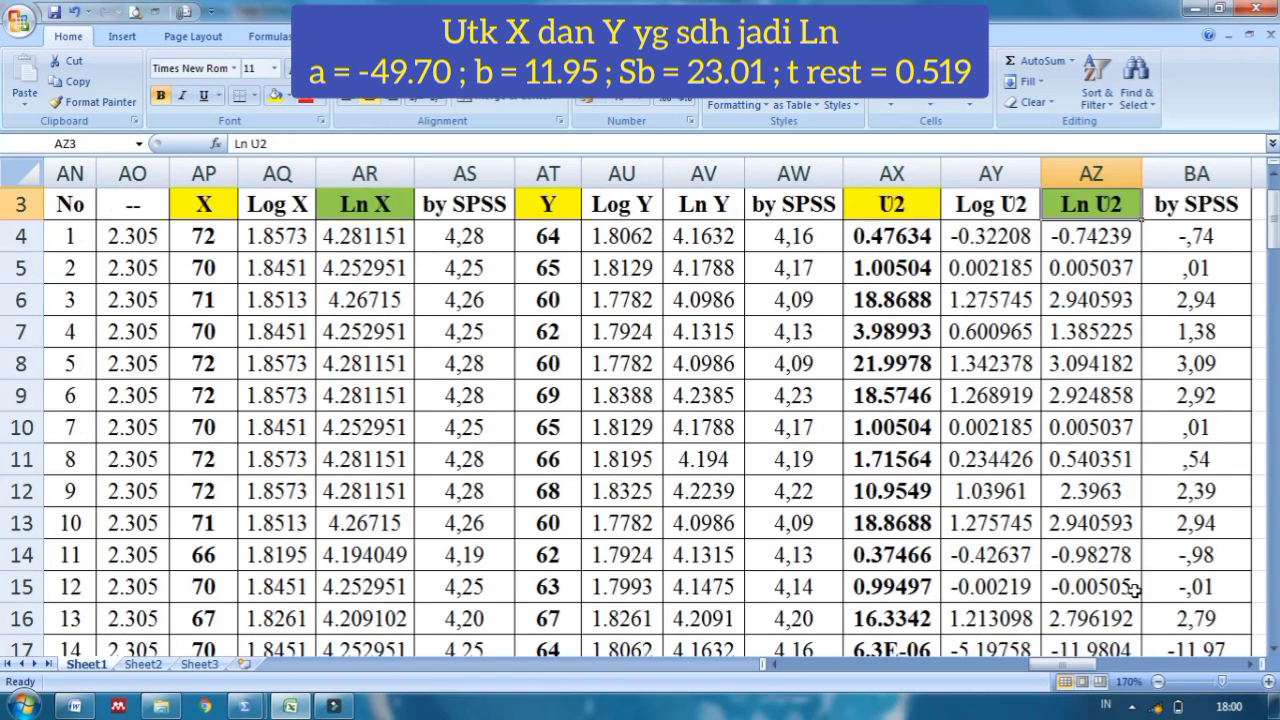
# Compare the computed Ln U2 values with the adjacent SPSS values from row 4 to row 34, and return to the top of column AZ.
pyautogui.press('Down')
pyautogui.press('Down')
pyautogui.press('Up')
pyautogui.press('Right')
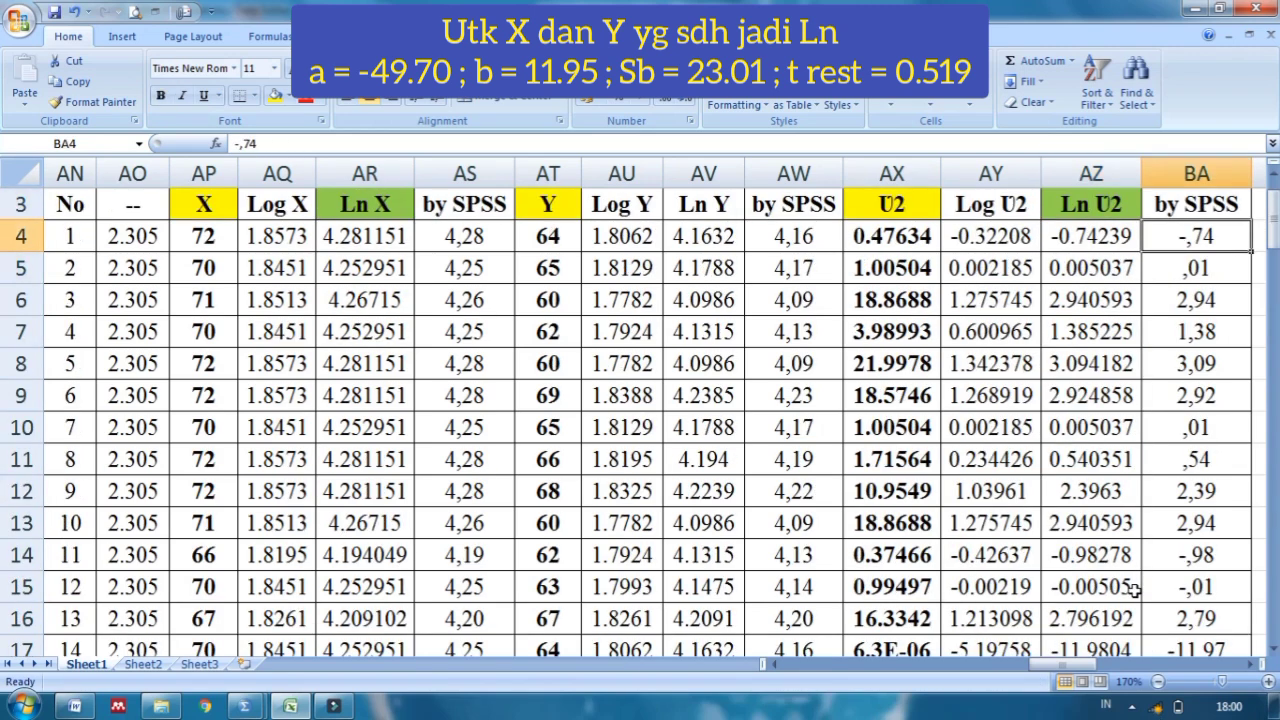
pyautogui.press('Left')
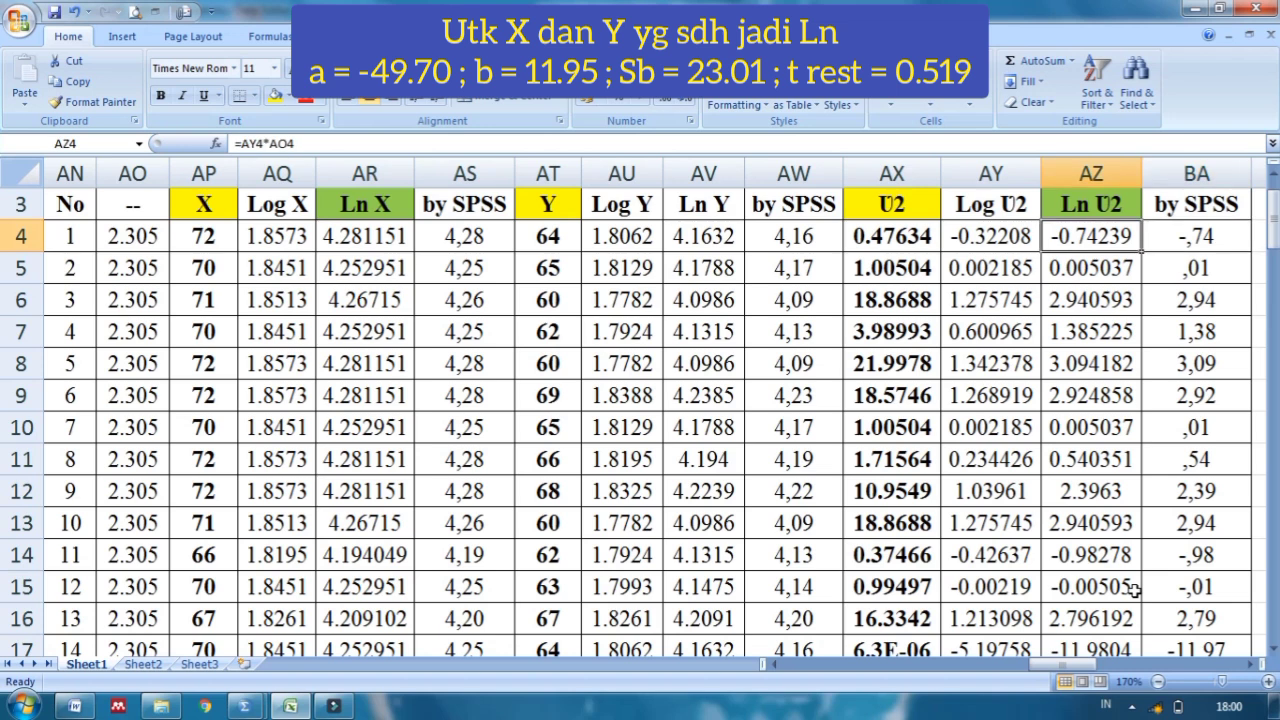
pyautogui.press('Down')
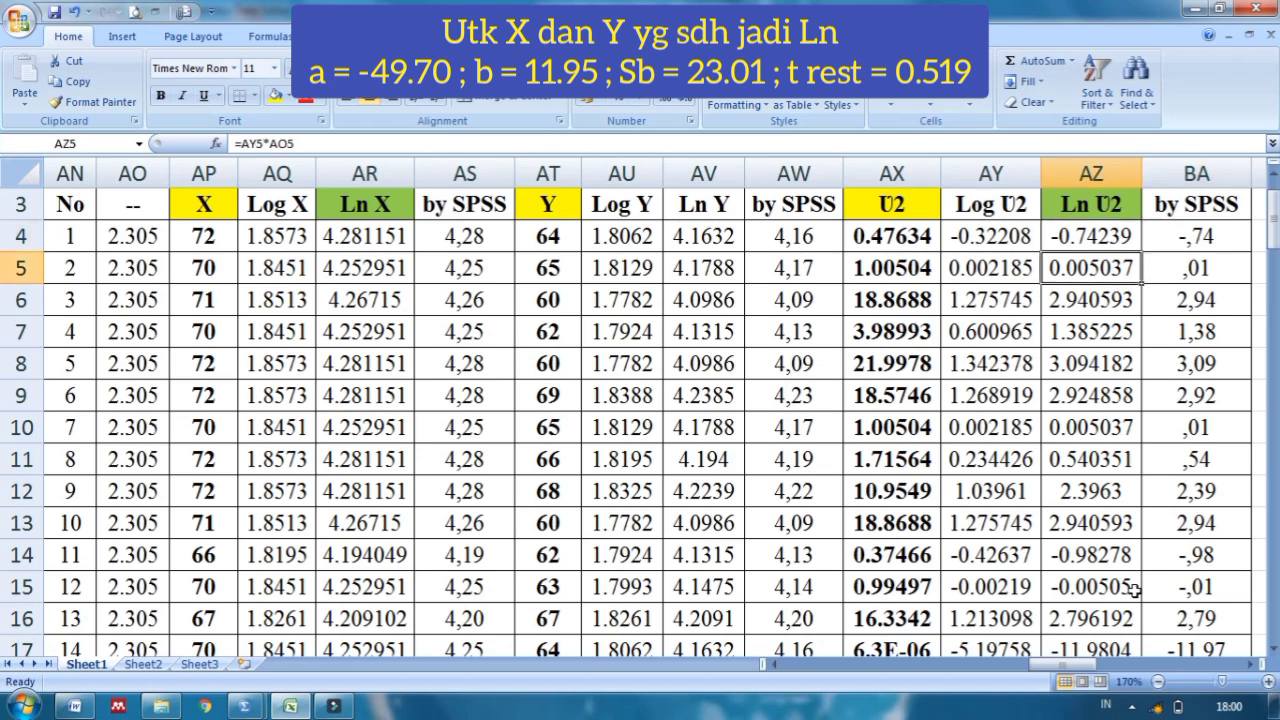
pyautogui.press('Down')
pyautogui.press('Down')
pyautogui.press('Down')
pyautogui.press('Down')
pyautogui.press('Down')
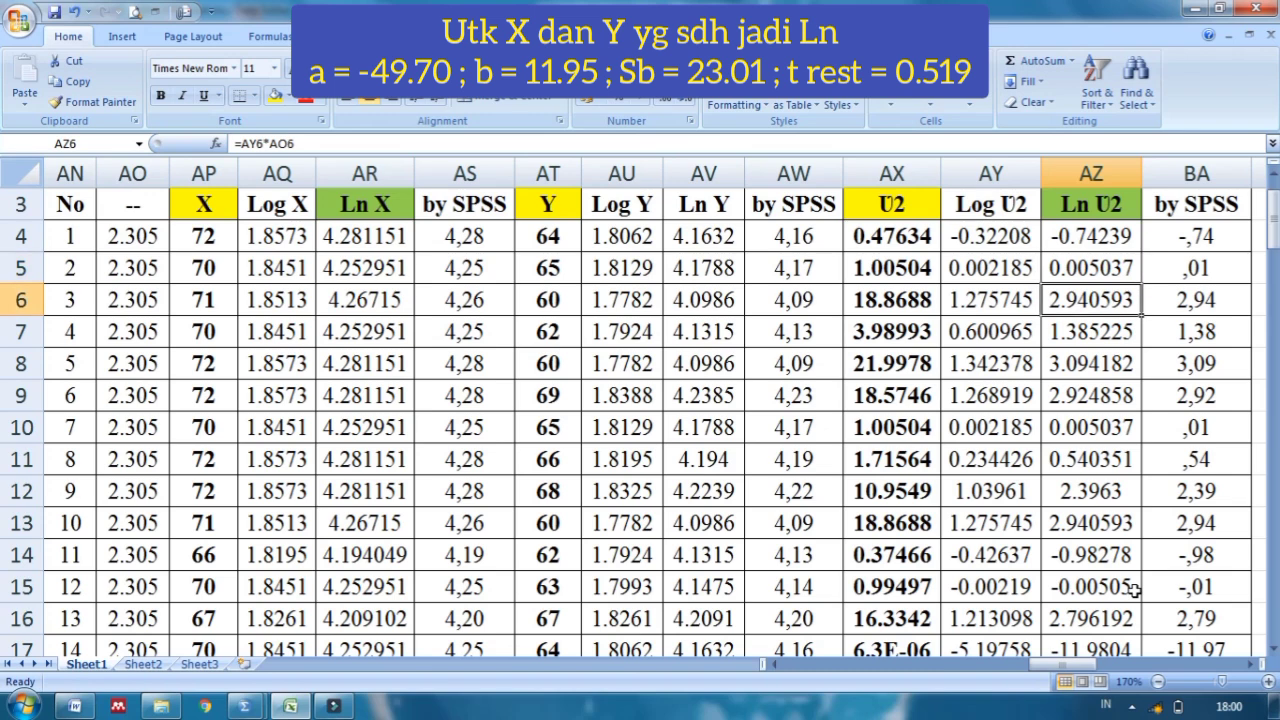
pyautogui.press('Down')
pyautogui.press('Down')
pyautogui.press('Down')
pyautogui.press('Down')
pyautogui.press('Down')
pyautogui.press('Down')
pyautogui.press('Down')
pyautogui.press('Down')
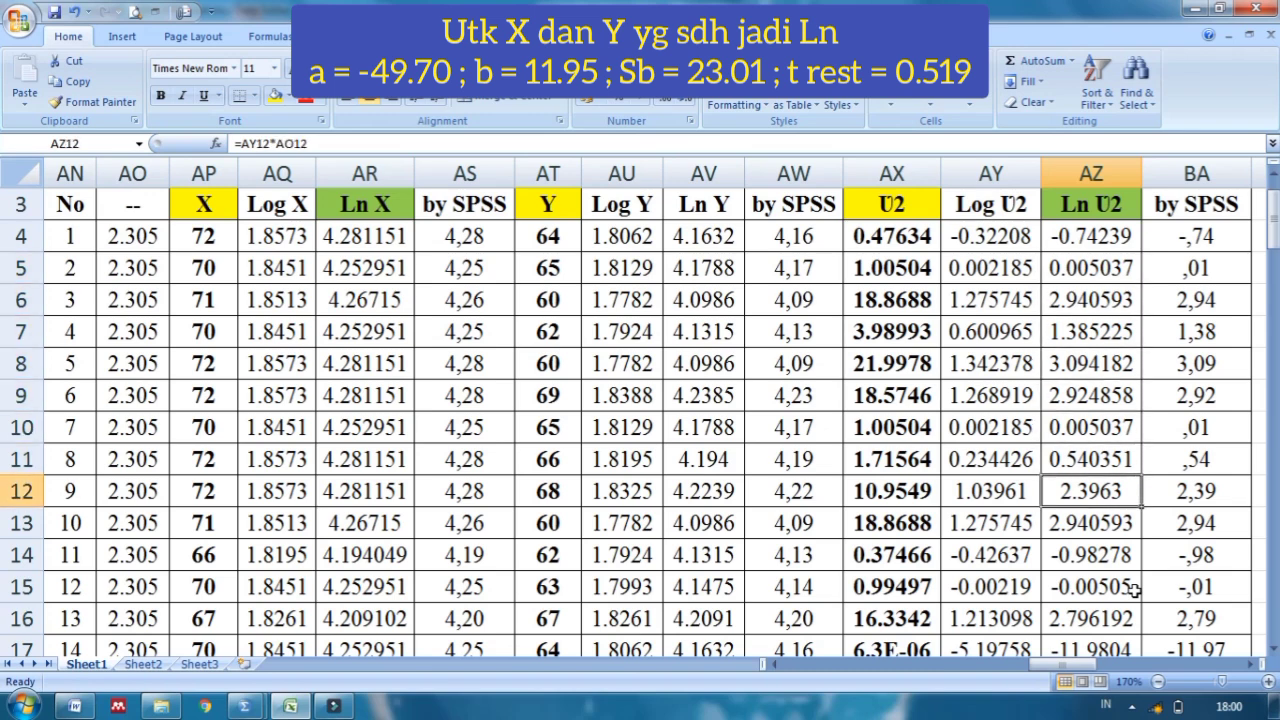
pyautogui.press('Down')
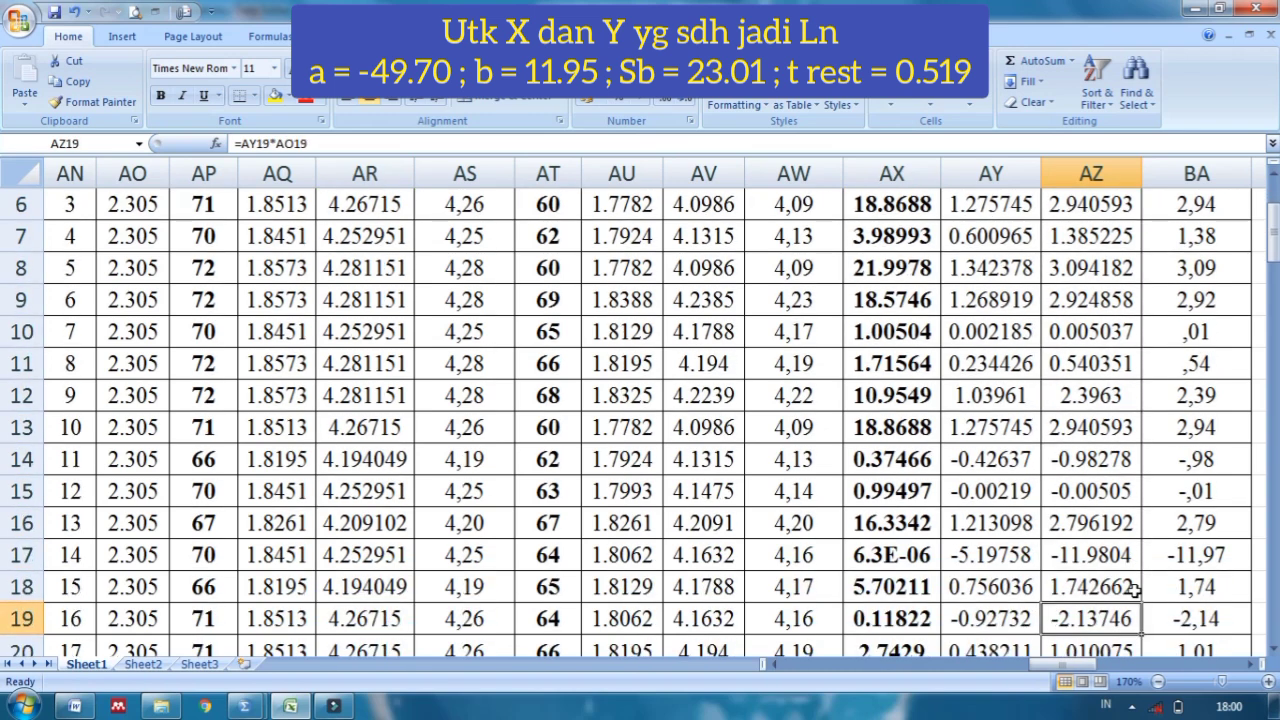
pyautogui.press('Down')
pyautogui.press('Down')
pyautogui.press('Down')
pyautogui.press('Down')
pyautogui.press('Down')
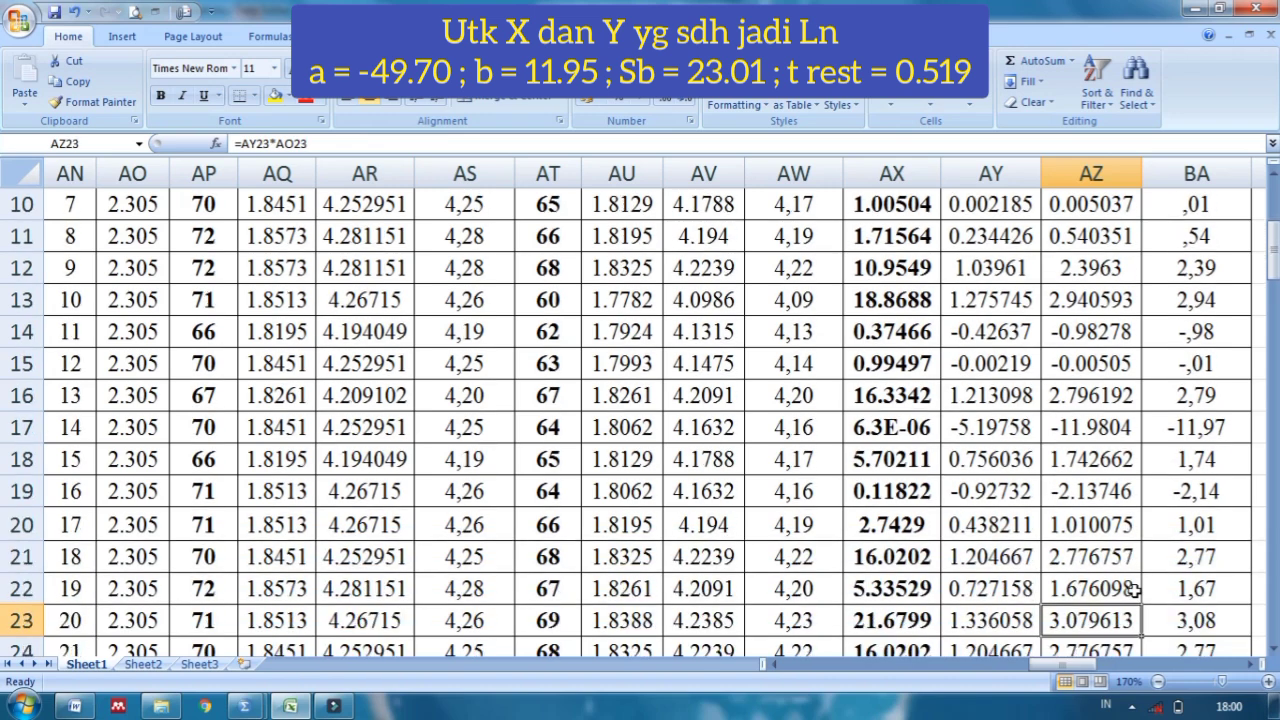
pyautogui.press('Down')
pyautogui.press('Down')
pyautogui.press('Down')
pyautogui.press('Down')
pyautogui.press('Down')
pyautogui.press('Down')
pyautogui.press('Down')
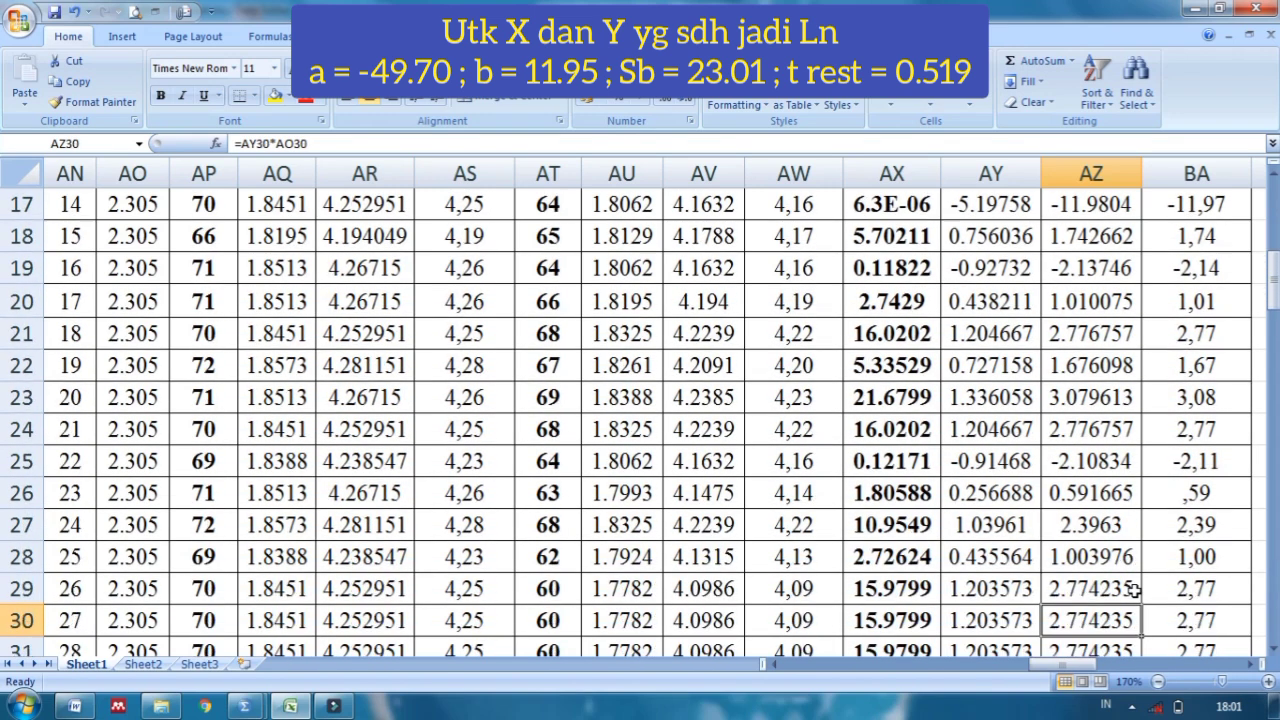
pyautogui.press('Down')
pyautogui.press('Down')
pyautogui.press('Down')
pyautogui.press('Down')
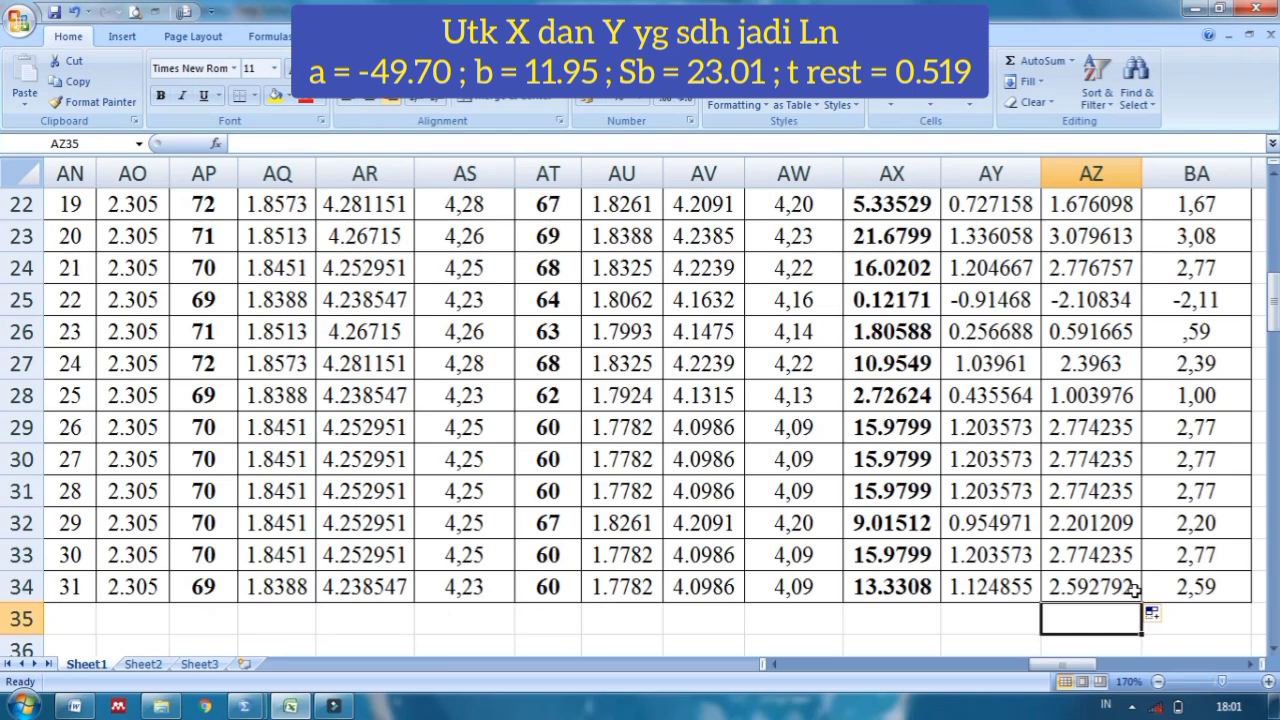
pyautogui.press('Up')
pyautogui.press('Up')
pyautogui.press('Up')
pyautogui.press('Up')
pyautogui.press('Up')
pyautogui.press('Up')
pyautogui.press('Up')
pyautogui.press('Up')
pyautogui.press('Up')
pyautogui.press('Up')
pyautogui.press('Up')
pyautogui.press('Up')
pyautogui.press('Up')
pyautogui.press('Up')
pyautogui.press('Up')
pyautogui.press('Up')
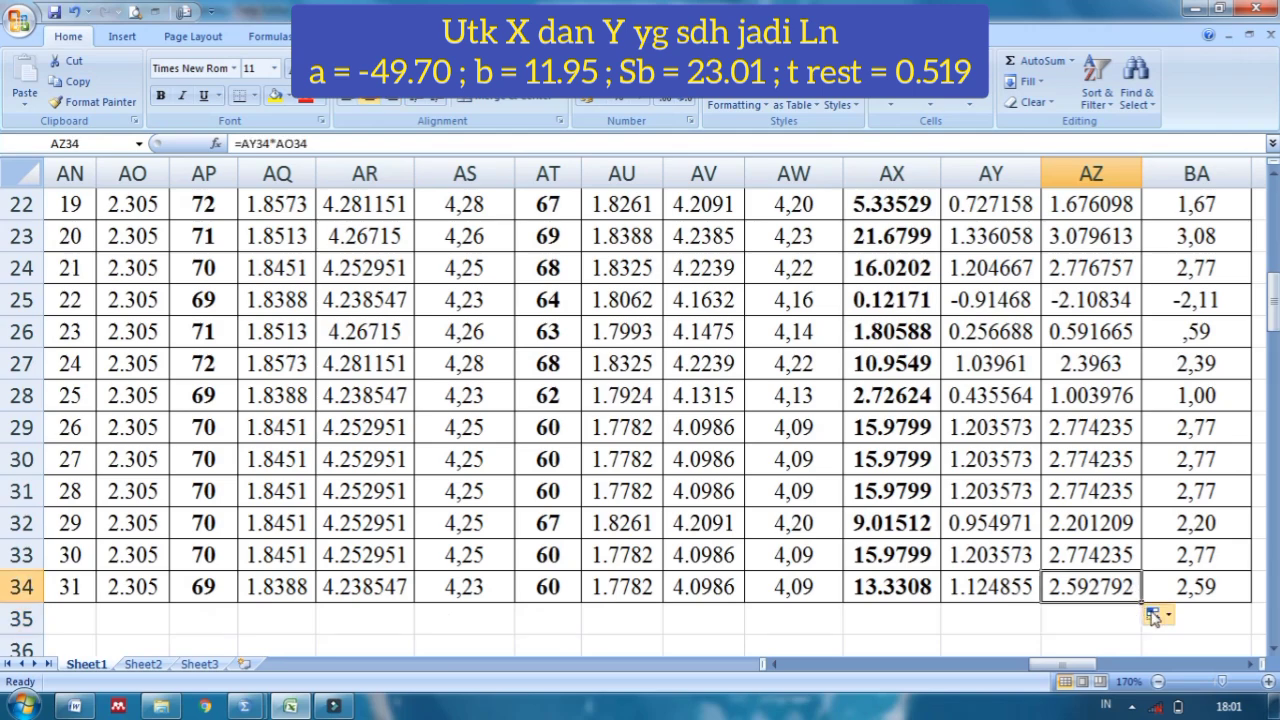
pyautogui.press('Up')
pyautogui.press('Up')
pyautogui.press('Up')
pyautogui.press('Up')
pyautogui.press('Up')
pyautogui.press('Up')
pyautogui.press('Up')
pyautogui.press('Up')
pyautogui.press('Up')
pyautogui.press('Up')
pyautogui.press('Up')
pyautogui.press('Up')
pyautogui.press('Up')
pyautogui.press('Up')
pyautogui.press('Up')
pyautogui.press('Up')
pyautogui.press('Up')
pyautogui.press('Up')
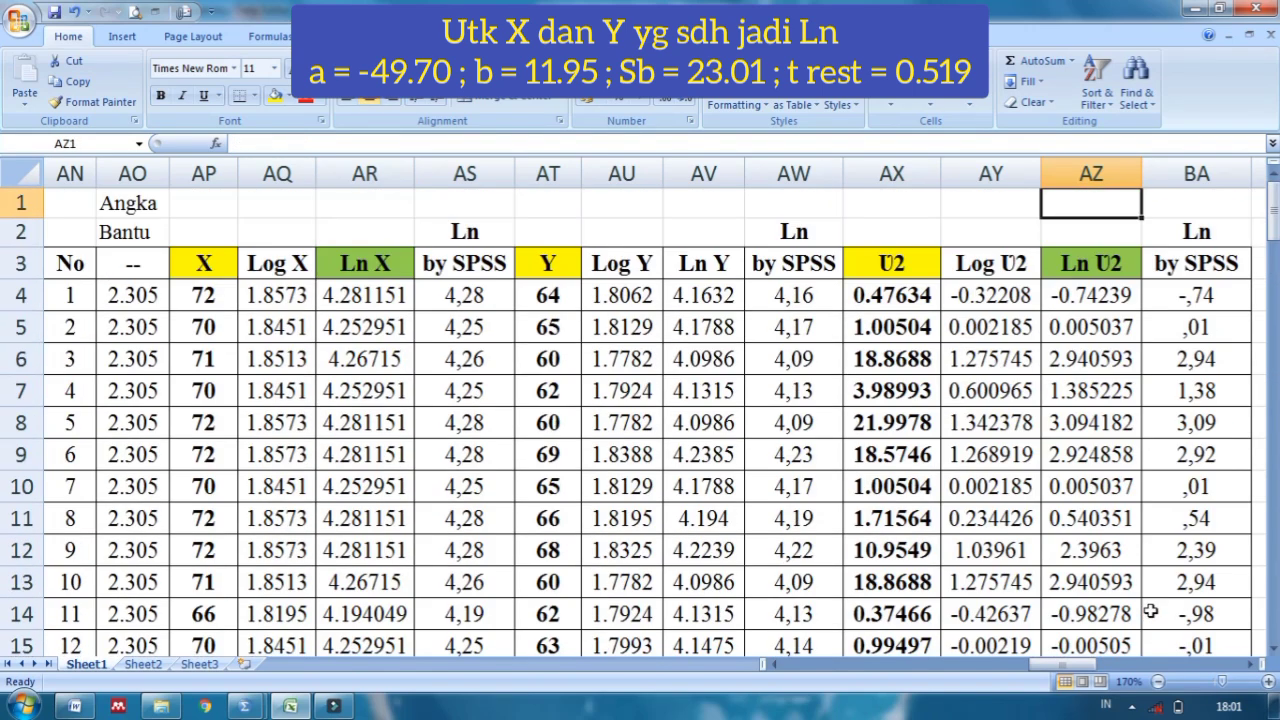
# Go to the Angka Bantu column and examine the multiplier in its first data cell, AO4.
pyautogui.press('Left')
pyautogui.press('Left')
pyautogui.press('Left')
pyautogui.press('Left')
pyautogui.press('Left')
pyautogui.press('Left')
pyautogui.press('Left')
pyautogui.press('Left')
pyautogui.press('Left')
pyautogui.press('Left')
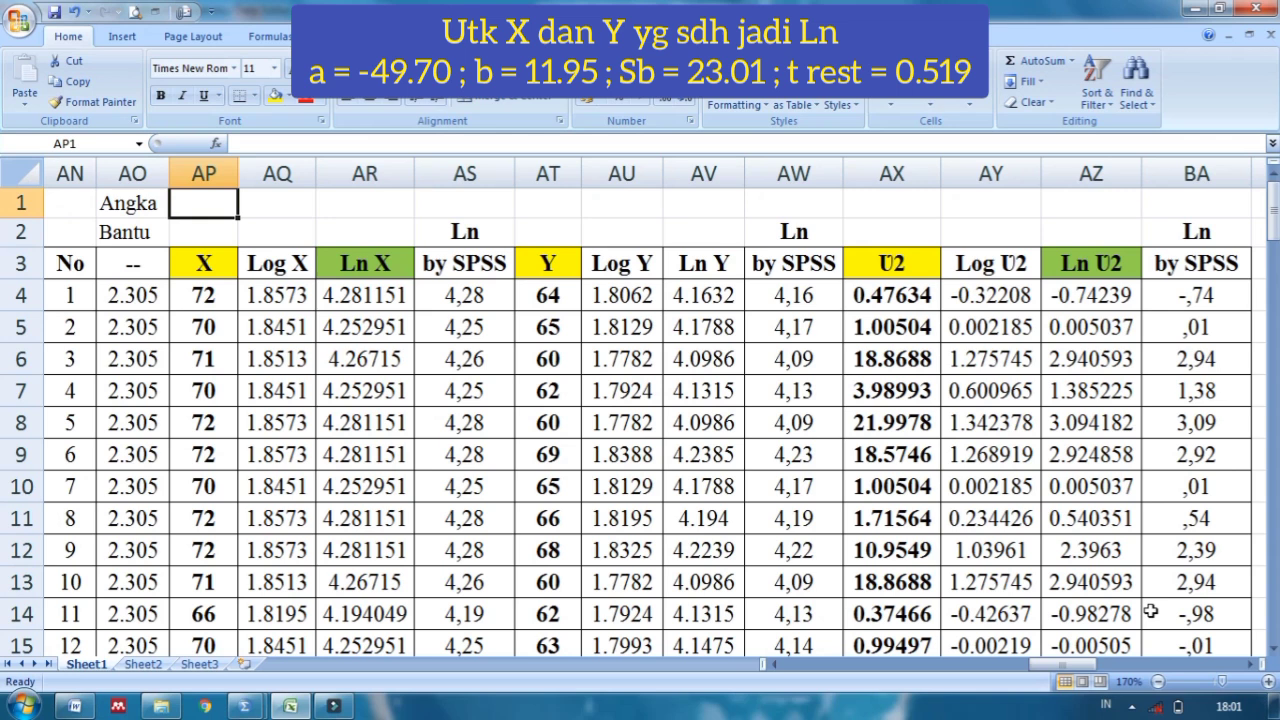
pyautogui.press('Left')
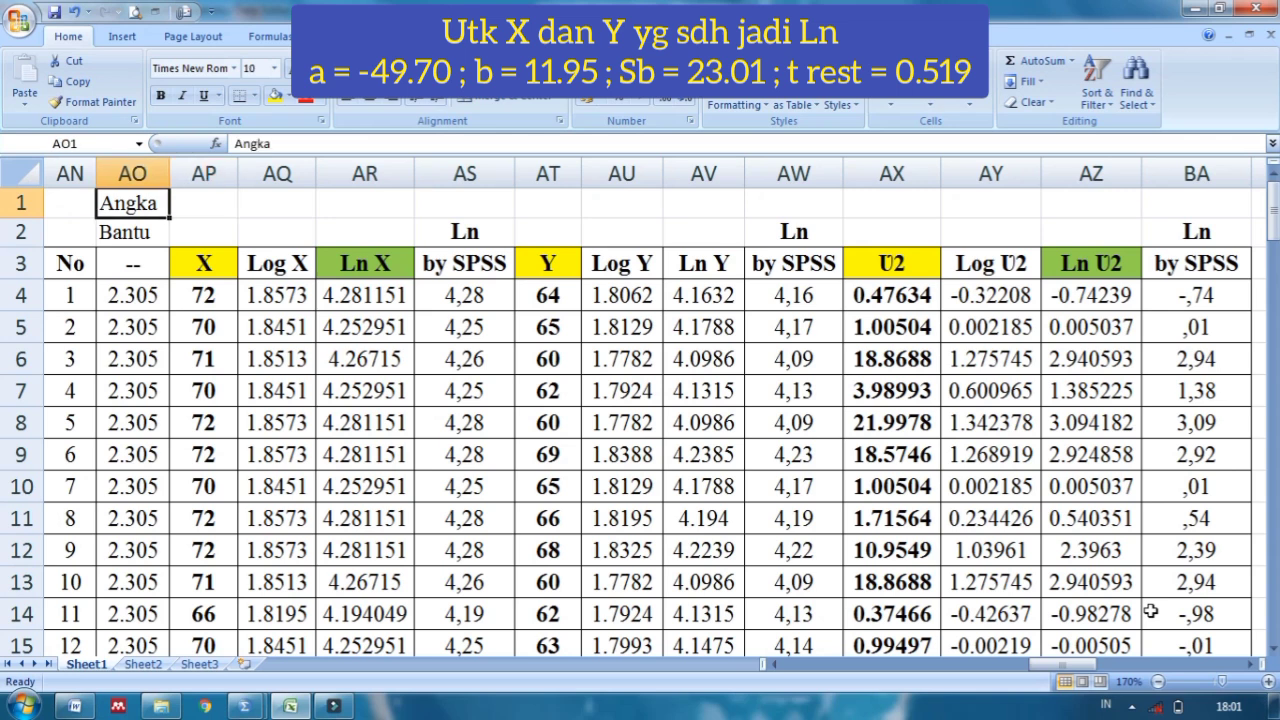
pyautogui.press('Down')
pyautogui.press('Down')
pyautogui.press('Down')
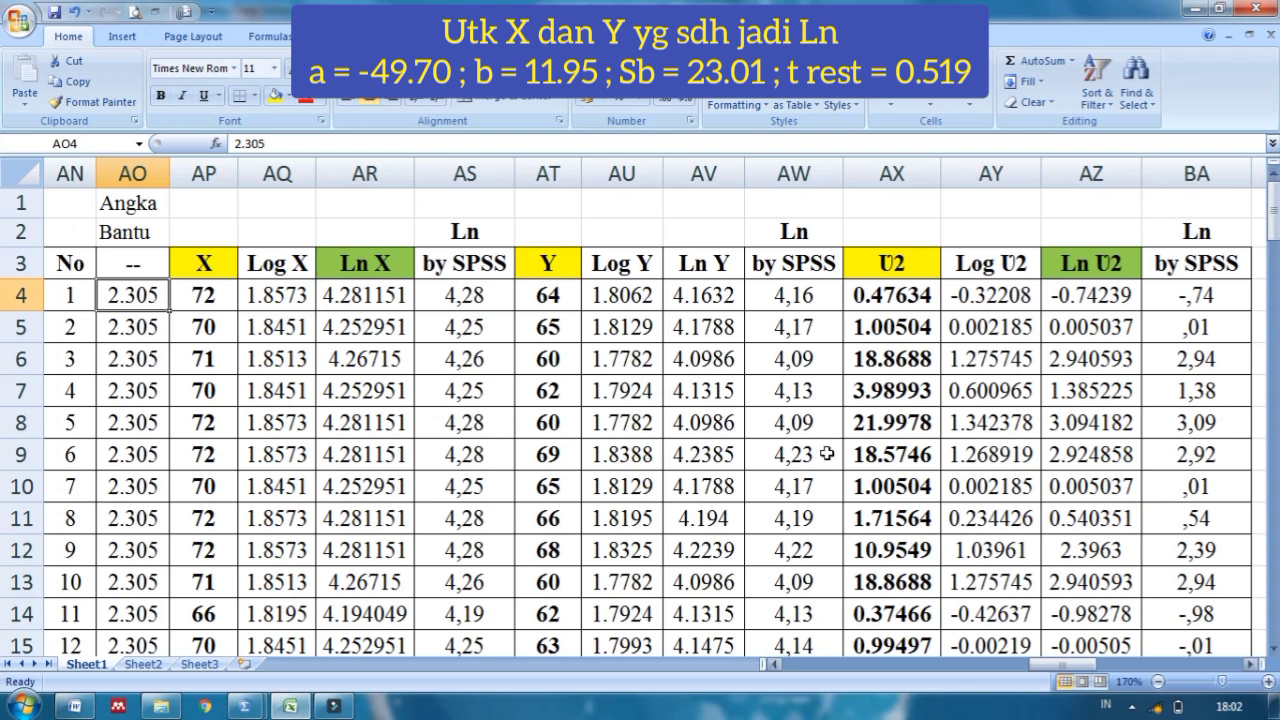
# Review the first data row from the Ln X formula in AR4 across to the Ln U2 formula in AZ4.
pyautogui.click(364, 292)
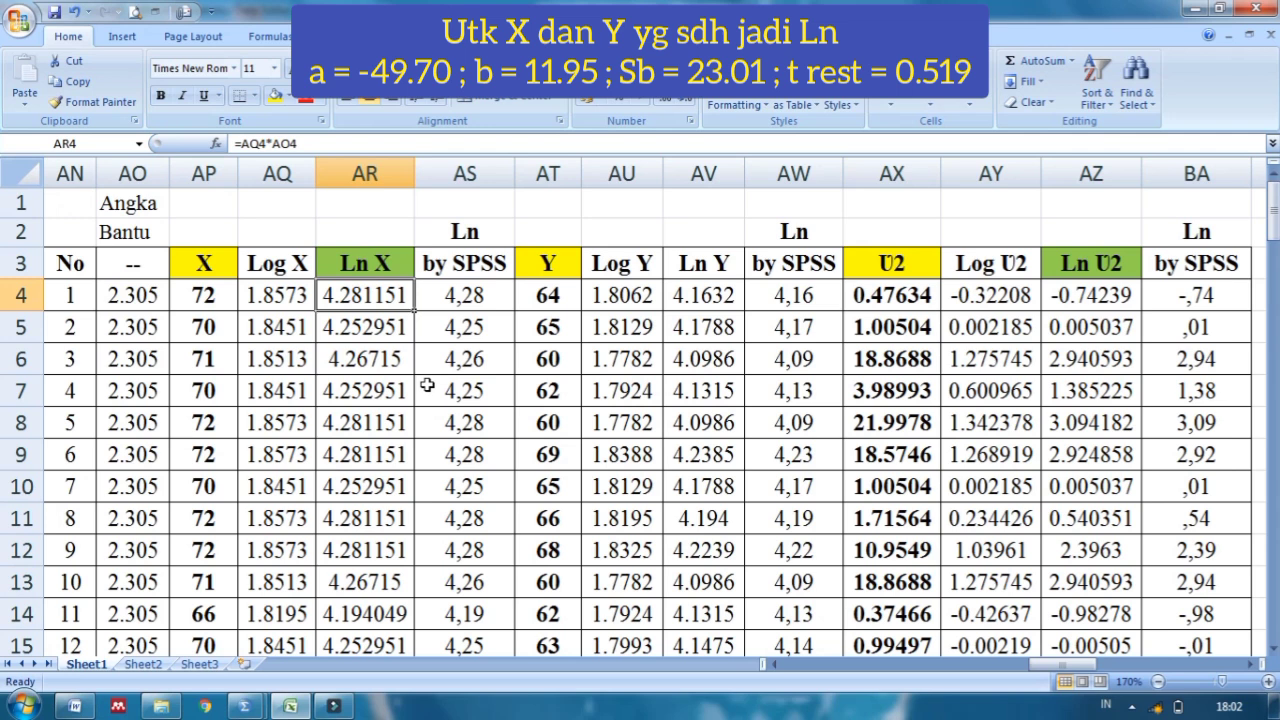
pyautogui.press('Right')
pyautogui.press('Right')
pyautogui.press('Right')
pyautogui.press('Right')
pyautogui.press('Right')
pyautogui.press('Right')
pyautogui.press('Right')
pyautogui.press('Right')
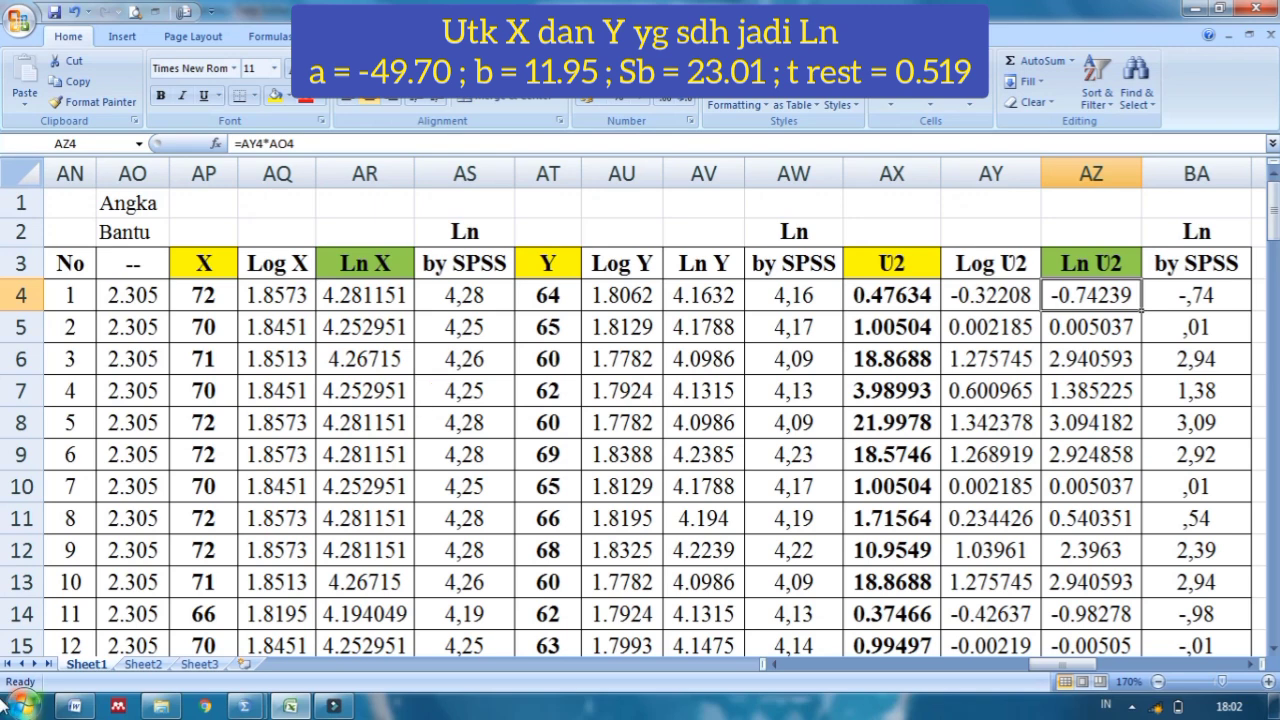
# Examine the Ln U^2 column of the regression table from its row 54 header down past the Sigma row, and return above the header.
pyautogui.press('Left')
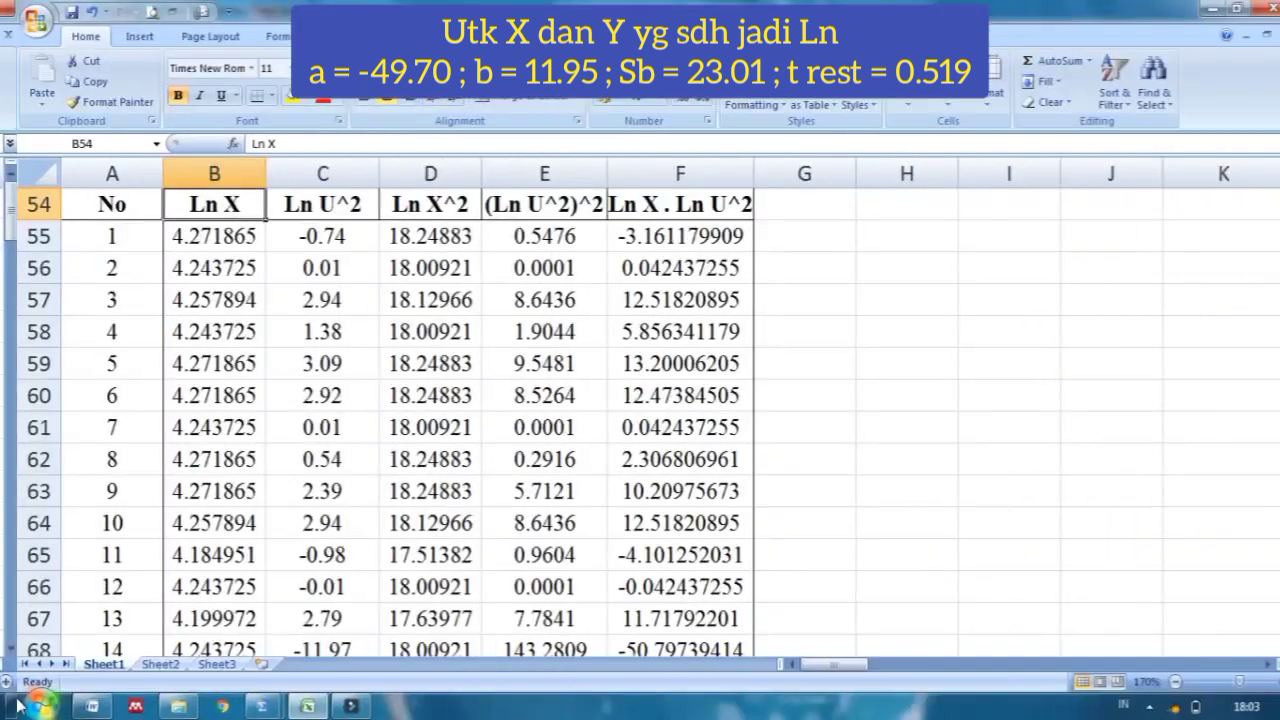
pyautogui.press('Right')
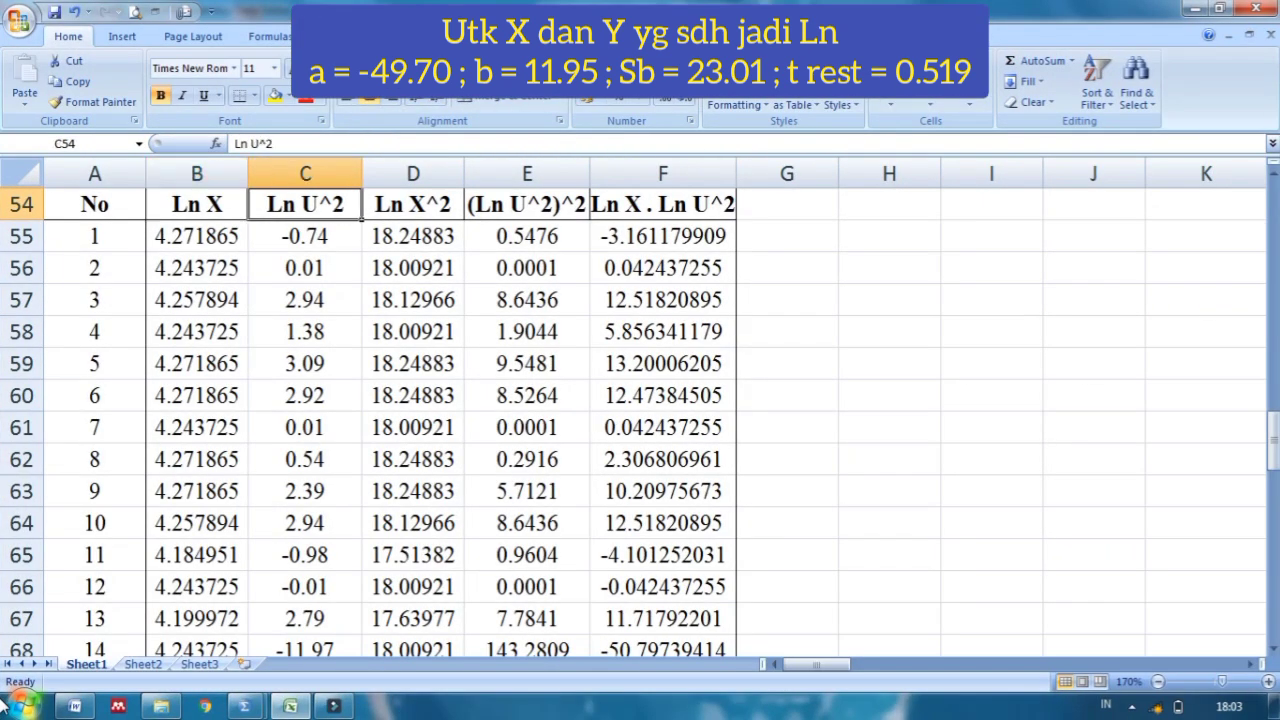
pyautogui.press('Down')
pyautogui.press('Down')
pyautogui.press('Down')
pyautogui.press('Down')
pyautogui.press('Down')
pyautogui.press('Down')
pyautogui.press('Down')
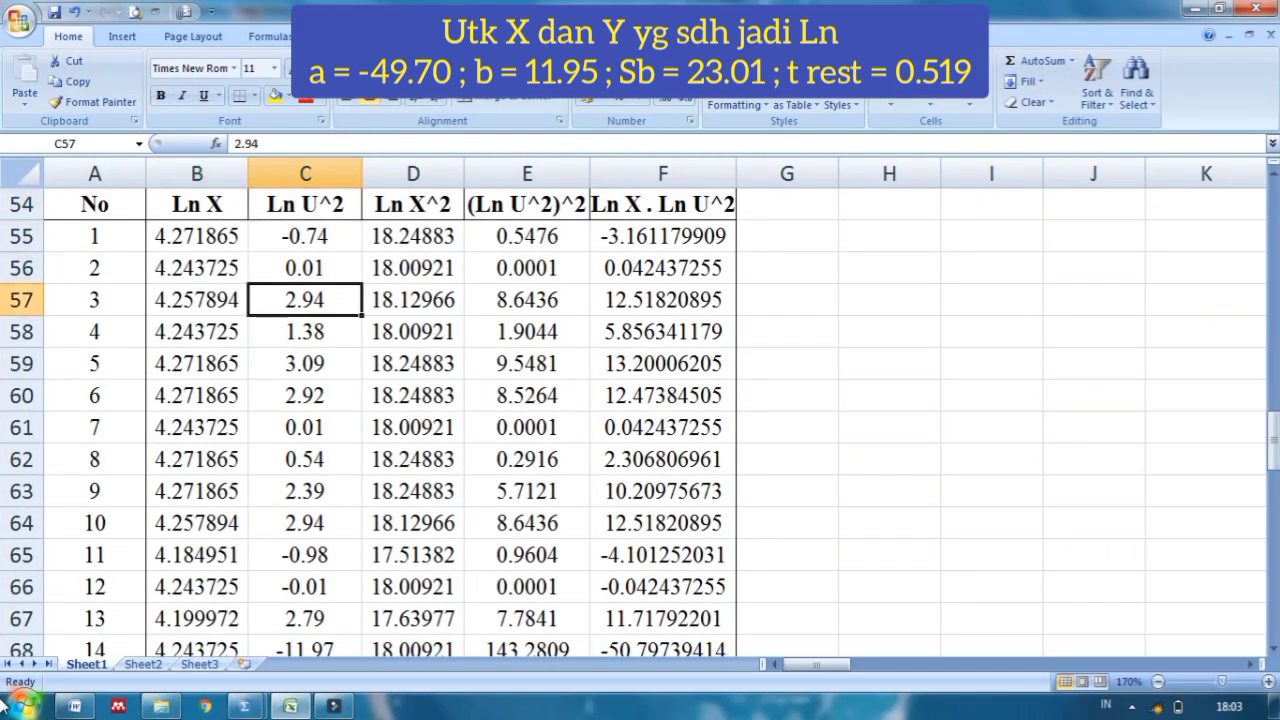
pyautogui.press('Down')
pyautogui.press('Down')
pyautogui.press('Down')
pyautogui.press('Down')
pyautogui.press('Down')
pyautogui.press('Down')
pyautogui.press('Down')
pyautogui.press('Down')
pyautogui.press('Down')
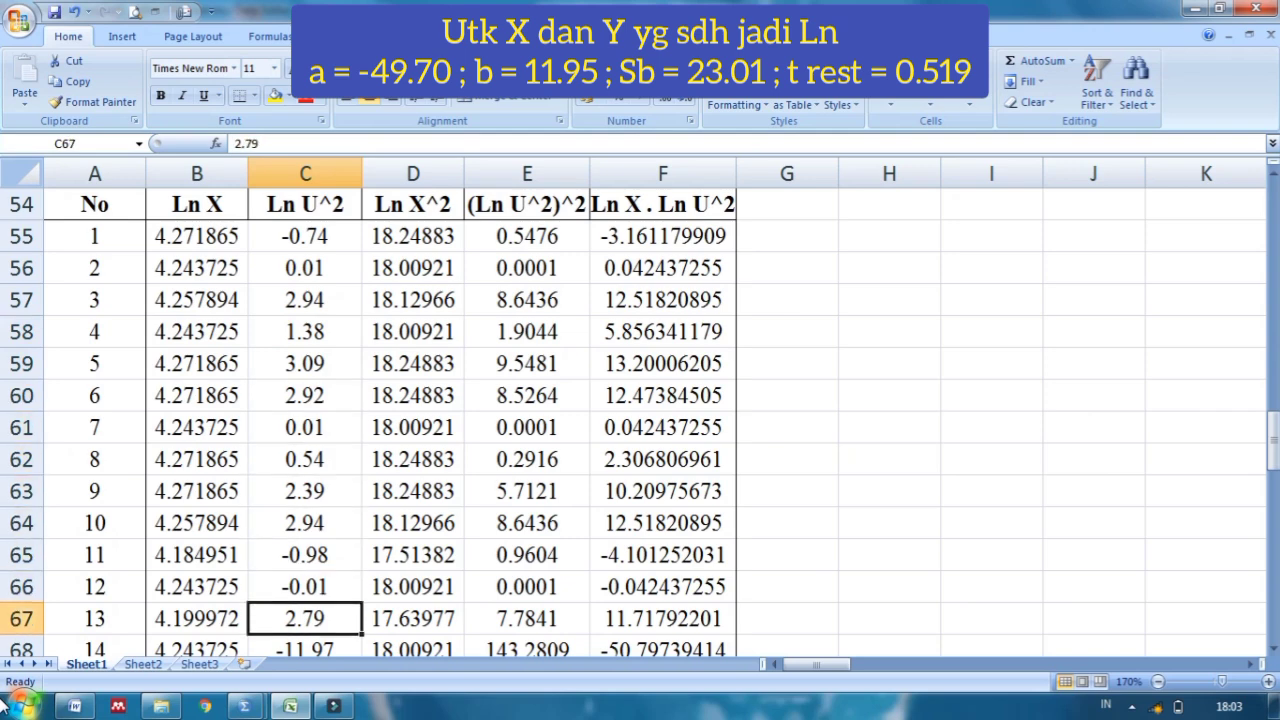
pyautogui.press('Down')
pyautogui.press('Down')
pyautogui.press('Down')
pyautogui.press('Down')
pyautogui.press('Down')
pyautogui.press('Down')
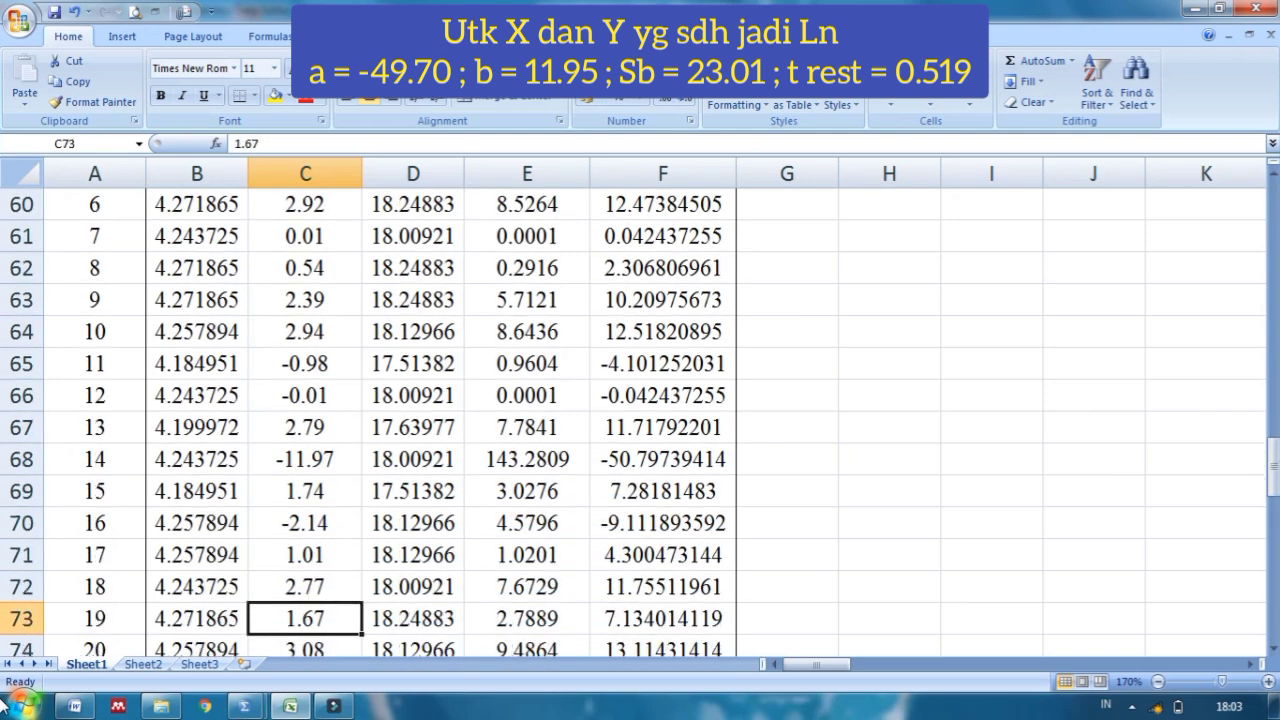
pyautogui.press('Down')
pyautogui.press('Down')
pyautogui.press('Down')
pyautogui.press('Down')
pyautogui.press('Down')
pyautogui.press('Down')
pyautogui.press('Down')
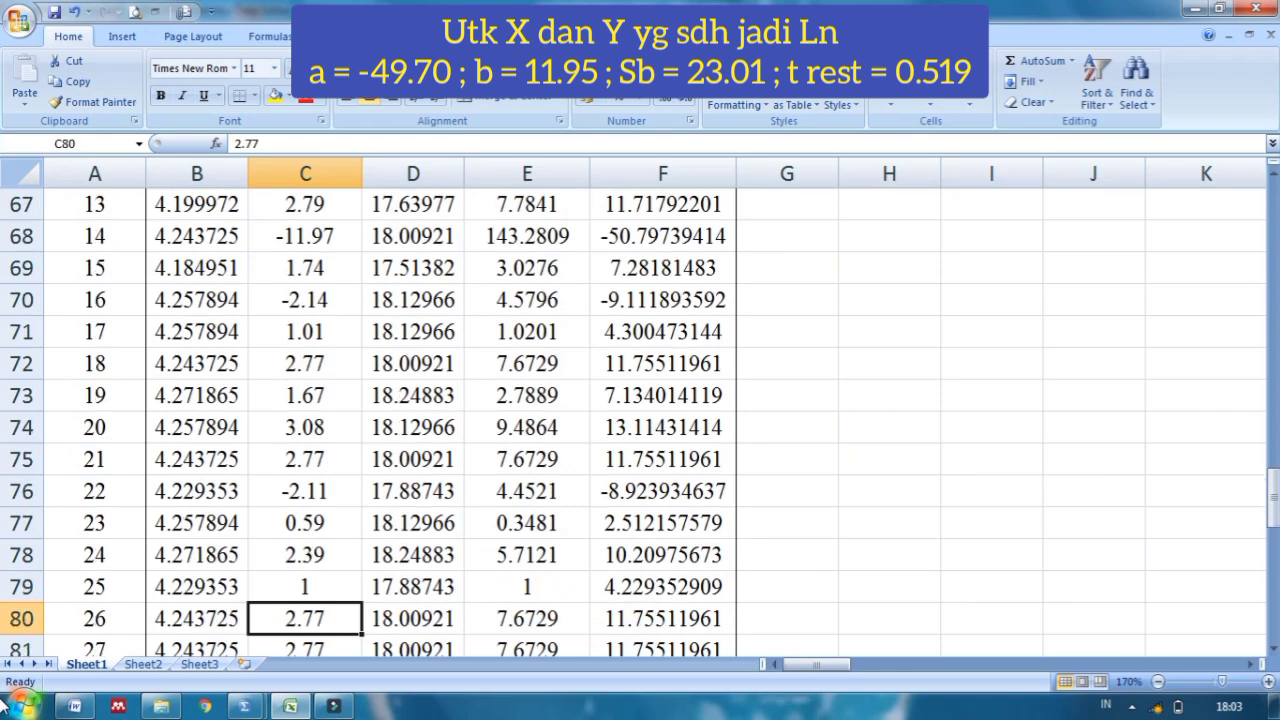
pyautogui.press('Down')
pyautogui.press('Down')
pyautogui.press('Down')
pyautogui.press('Down')
pyautogui.press('Down')
pyautogui.press('Down')
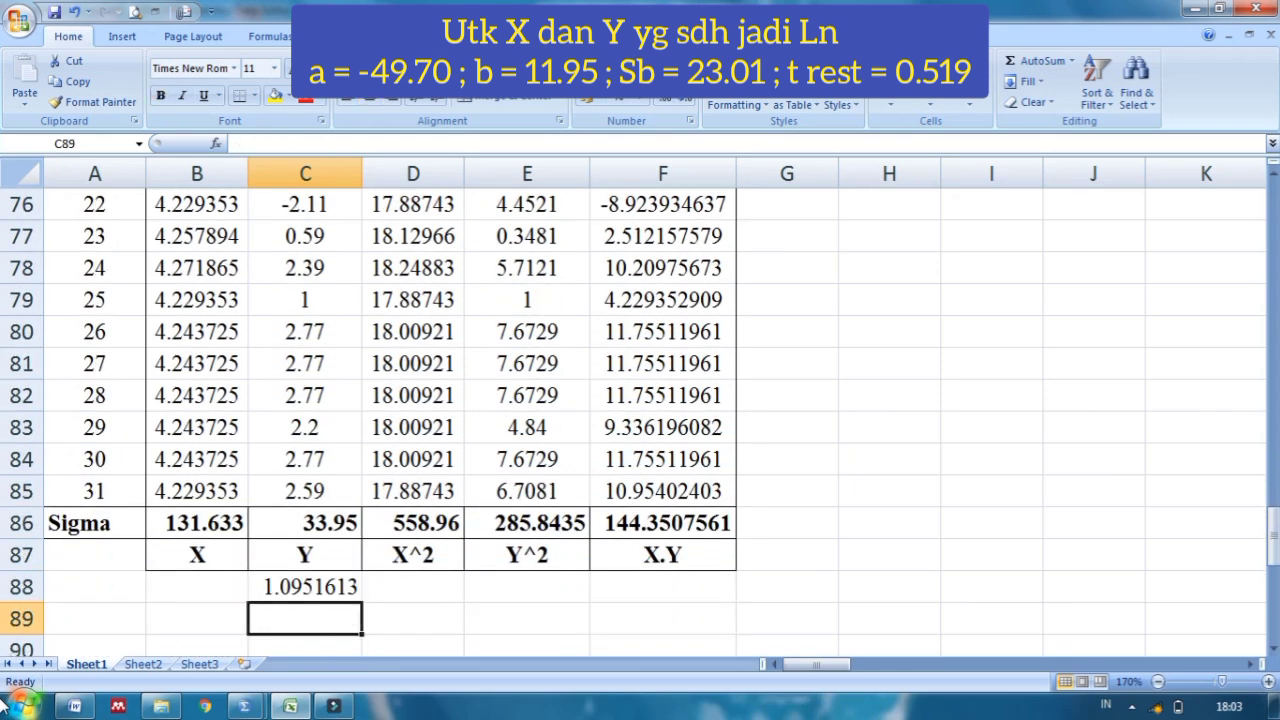
pyautogui.press('Up')
pyautogui.press('Up')
pyautogui.press('Up')
pyautogui.press('Up')
pyautogui.press('Up')
pyautogui.press('Up')
pyautogui.press('Up')
pyautogui.press('Up')
pyautogui.press('Up')
pyautogui.press('Up')
pyautogui.press('Up')
pyautogui.press('Up')
pyautogui.press('Up')
pyautogui.press('Up')
pyautogui.press('Up')
pyautogui.press('Up')
pyautogui.press('Up')
pyautogui.press('Up')
pyautogui.press('Up')
pyautogui.press('Up')
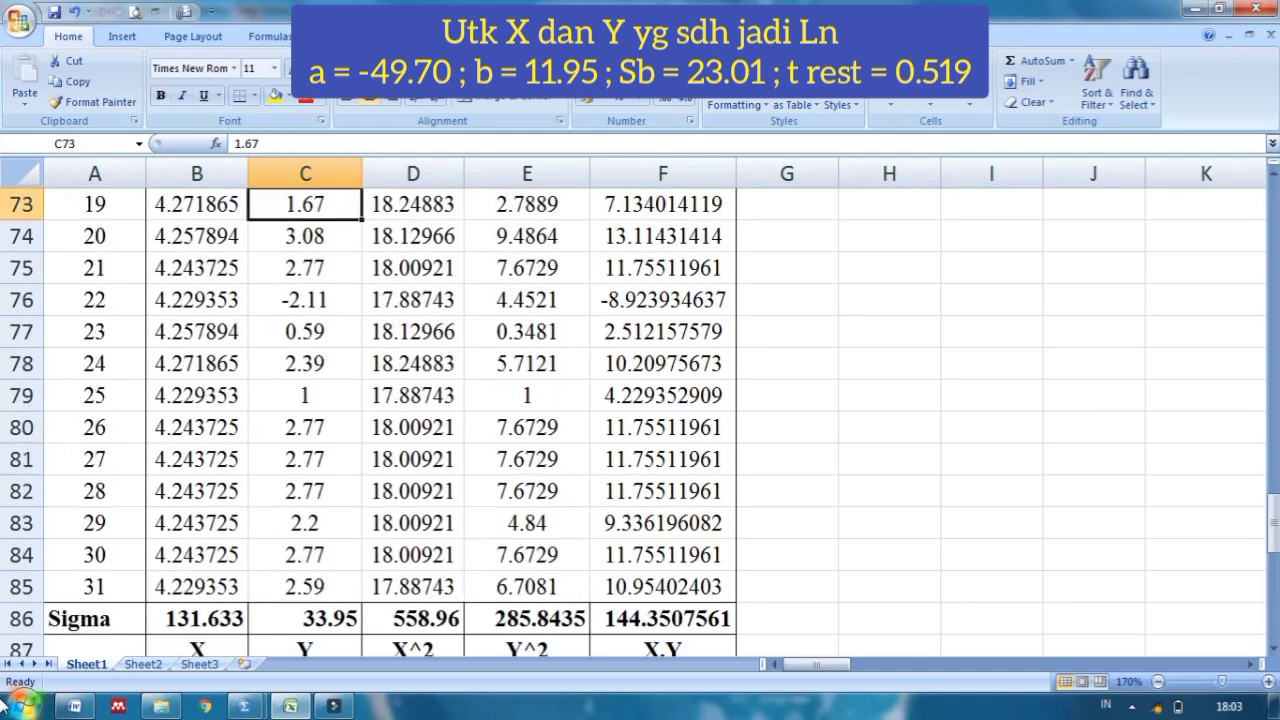
pyautogui.press('Up')
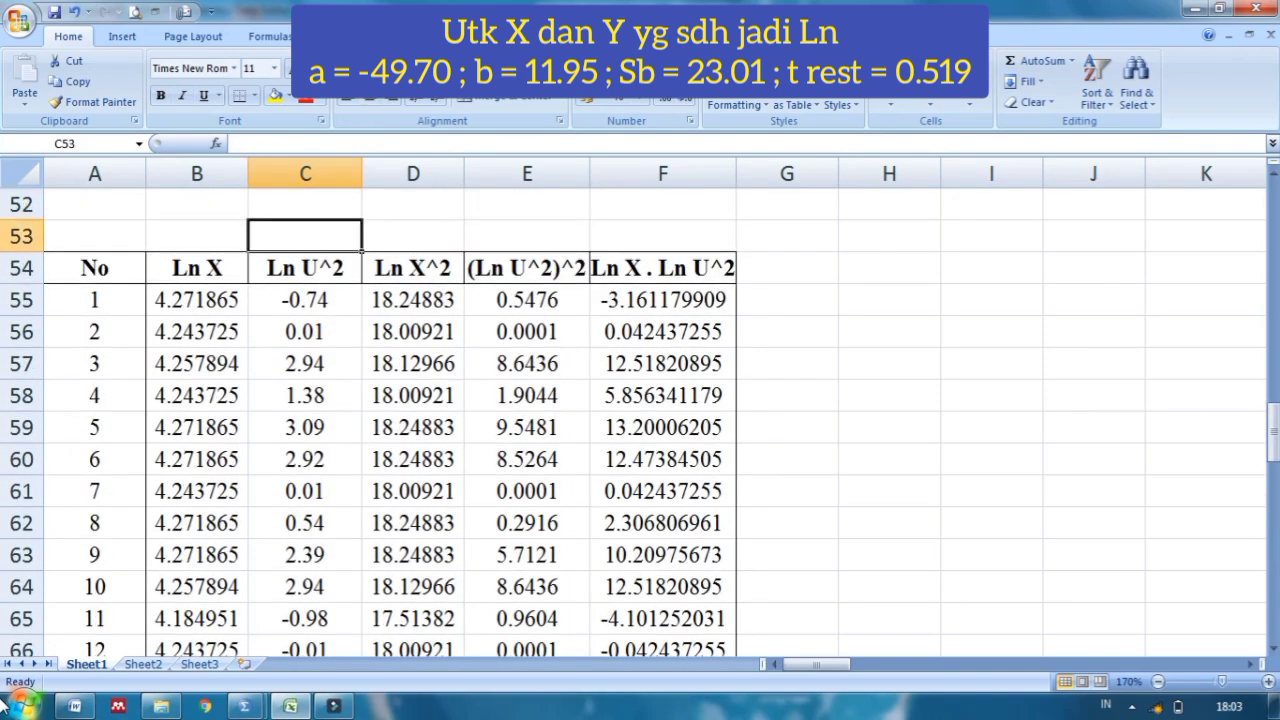
# Review the Ln X, Ln U^2 and Ln X^2 column headers of the regression table in row 54.
pyautogui.press('Down')
pyautogui.press('Left')
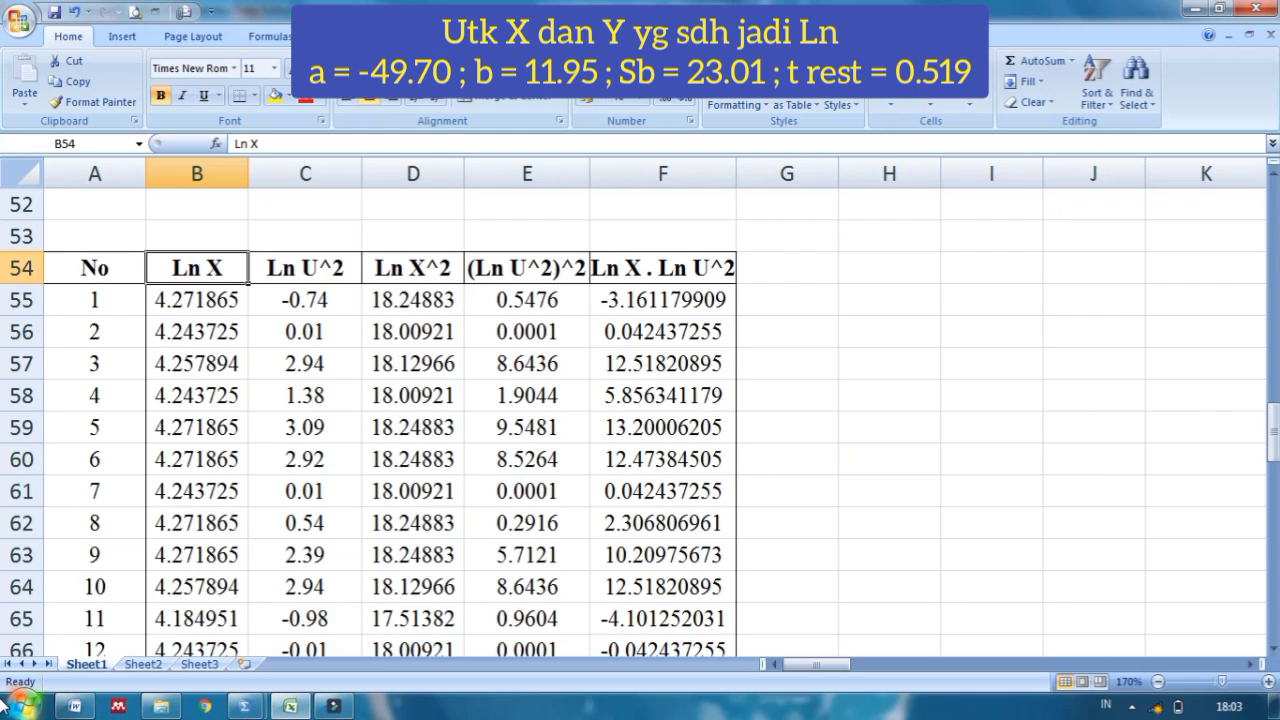
pyautogui.press('Right')
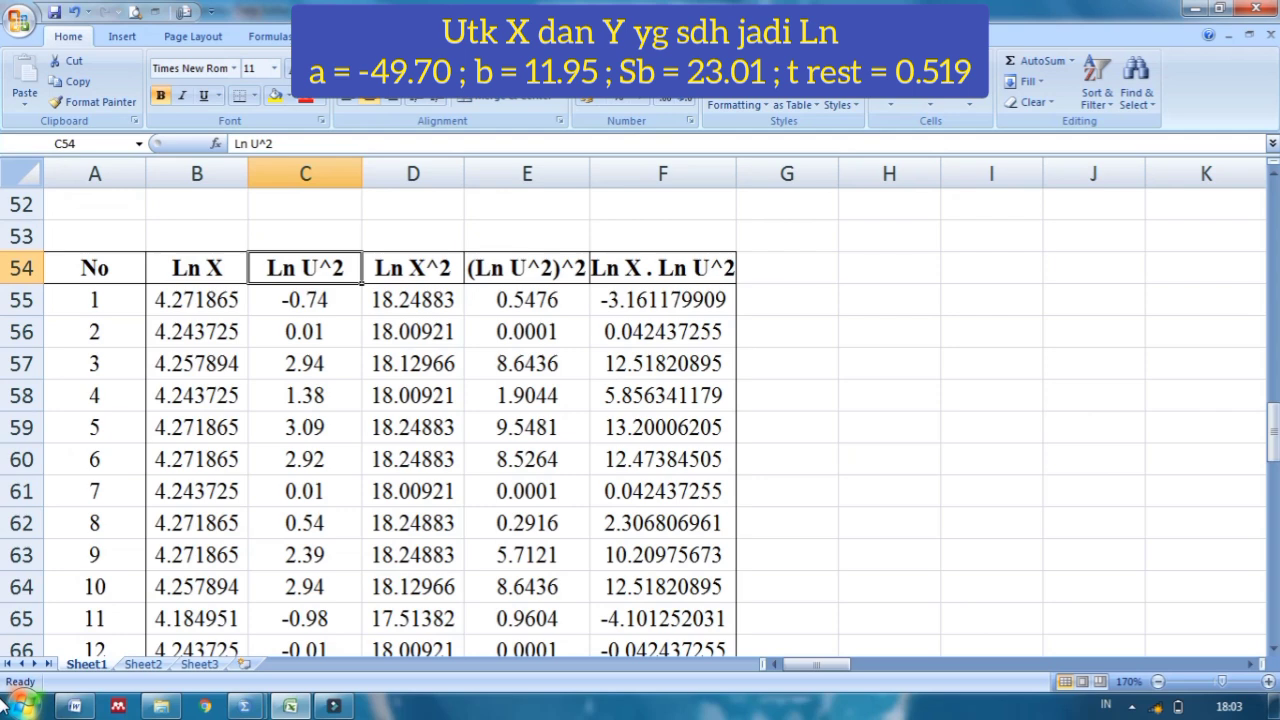
pyautogui.press('Down')
pyautogui.press('Up')
pyautogui.press('Left')
pyautogui.press('Right')
pyautogui.press('Right')
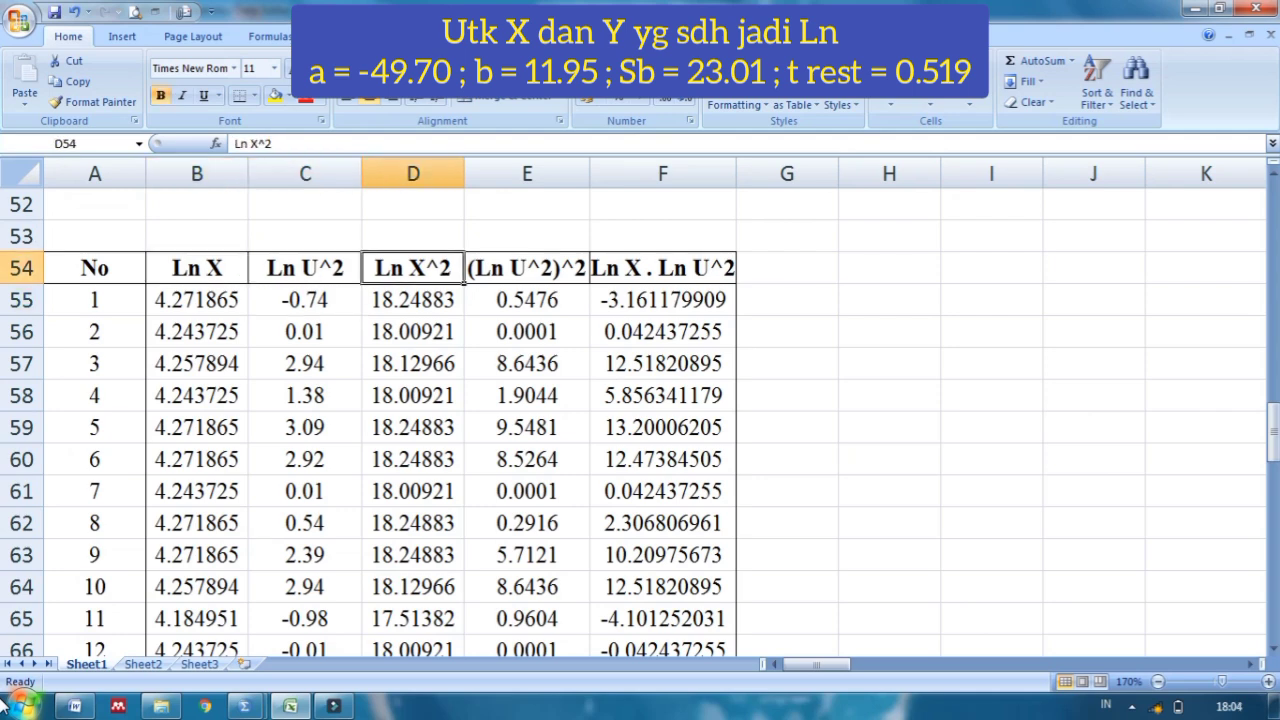
# Examine the Ln X . Ln U^2 column of the regression table from its row 54 header down past the Sigma row.
pyautogui.press('Right')
pyautogui.press('Right')
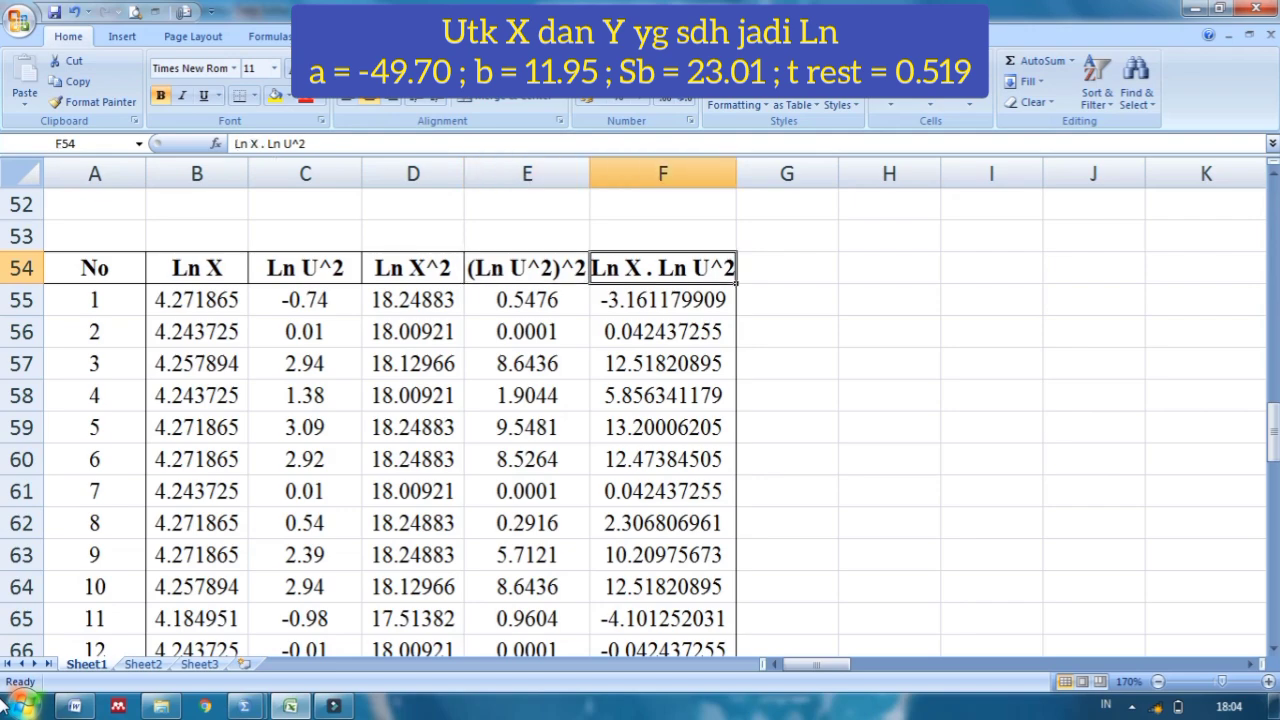
pyautogui.press('Down')
pyautogui.press('Down')
pyautogui.press('Down')
pyautogui.press('Down')
pyautogui.press('Down')
pyautogui.press('Down')
pyautogui.press('Down')
pyautogui.press('Down')
pyautogui.press('Down')
pyautogui.press('Down')
pyautogui.press('Down')
pyautogui.press('Down')
pyautogui.press('Down')
pyautogui.press('Down')
pyautogui.press('Down')
pyautogui.press('Down')
pyautogui.press('Down')
pyautogui.press('Down')
pyautogui.press('Down')
pyautogui.press('Down')
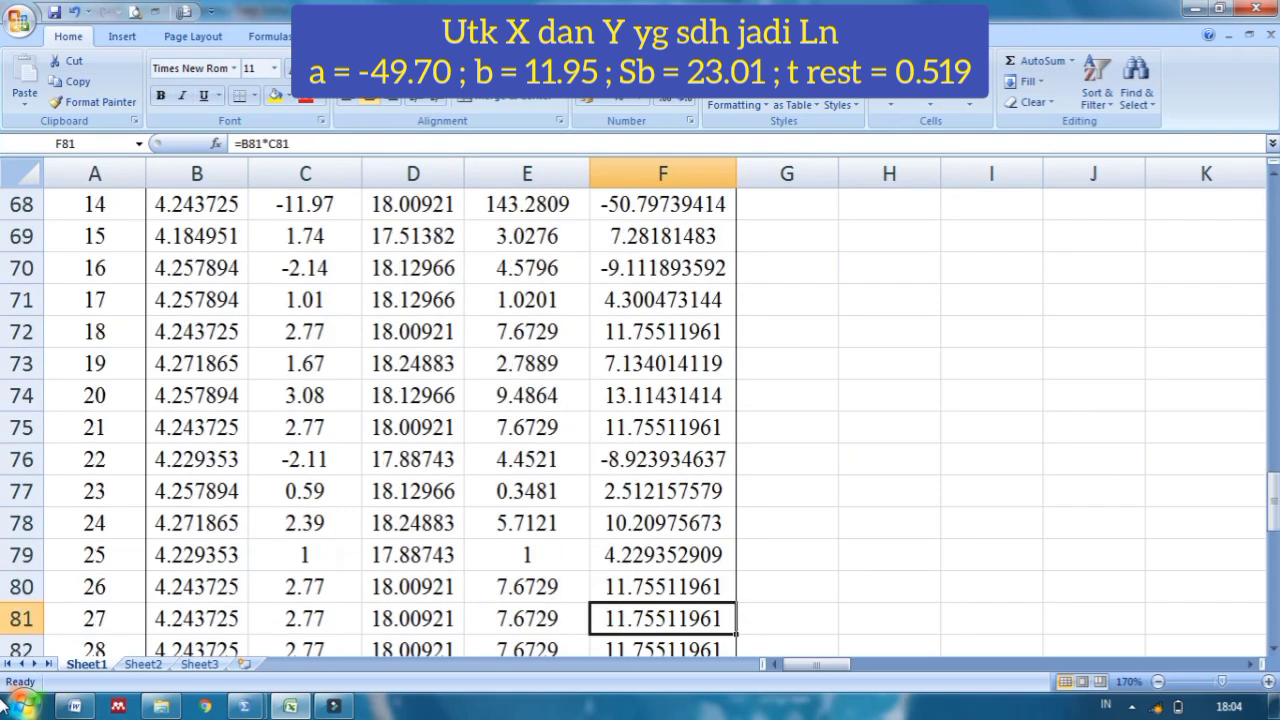
pyautogui.press('Up')
pyautogui.press('Up')
pyautogui.press('Up')
pyautogui.press('Up')
pyautogui.press('Up')
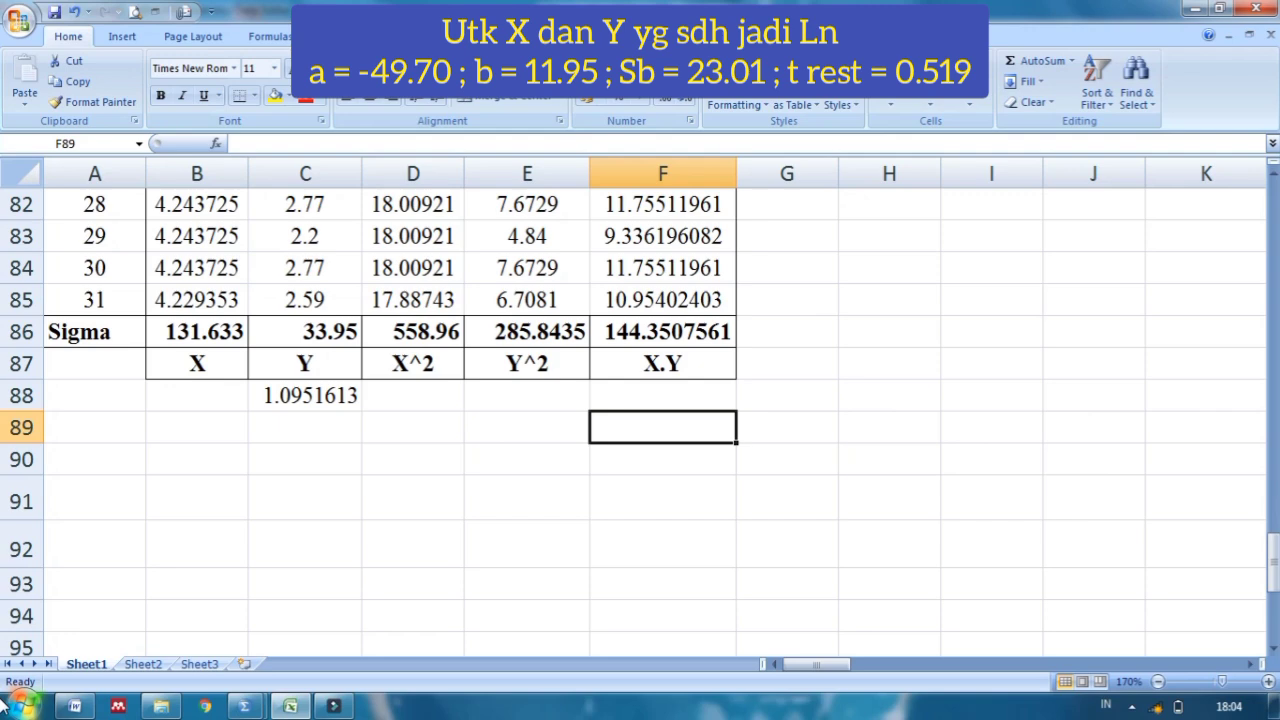
# Go to the worked calculation of coefficient b that starts in row 55, beside the regression table.
pyautogui.press('Up')
pyautogui.press('Up')
pyautogui.press('Up')
pyautogui.press('Up')
pyautogui.press('Up')
pyautogui.press('Up')
pyautogui.press('Up')
pyautogui.press('Up')
pyautogui.press('Up')
pyautogui.press('Up')
pyautogui.press('Up')
pyautogui.press('Up')
pyautogui.press('Up')
pyautogui.press('Up')
pyautogui.press('Up')
pyautogui.press('Up')
pyautogui.press('Up')
pyautogui.press('Right')
pyautogui.press('Right')
pyautogui.press('Right')
pyautogui.press('Right')
pyautogui.press('Right')
pyautogui.press('Right')
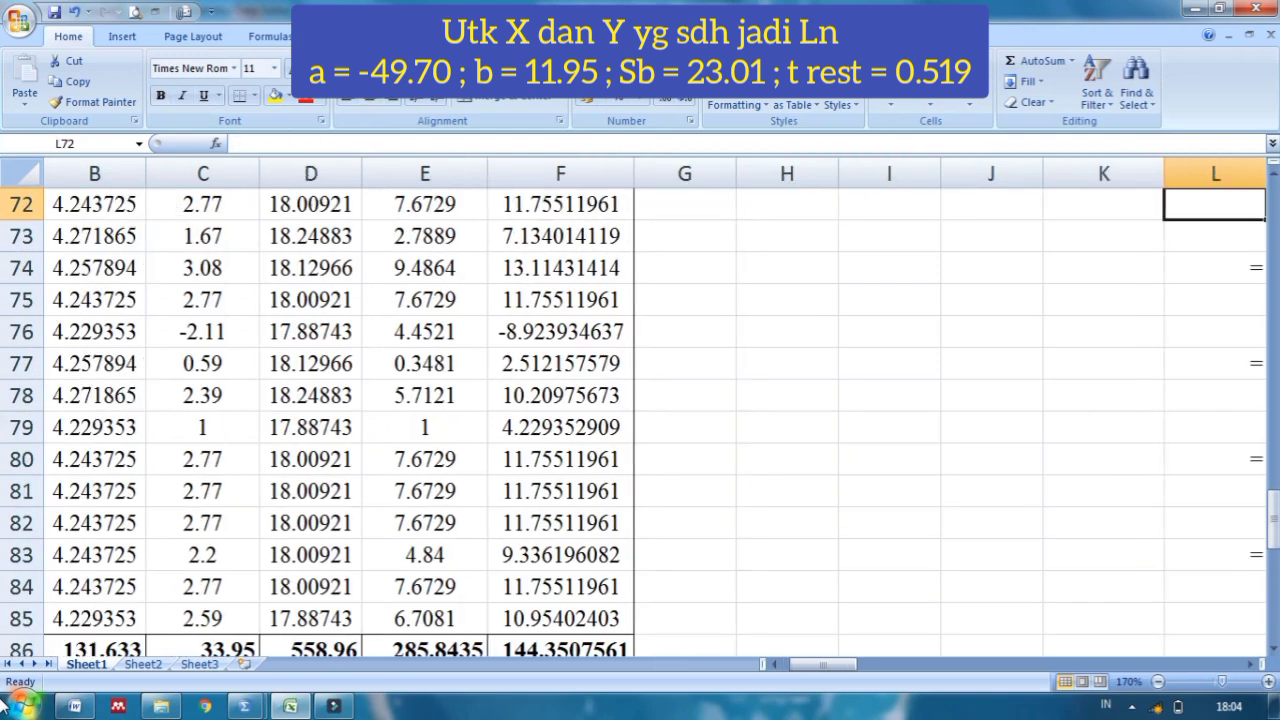
pyautogui.press('Right')
pyautogui.press('Right')
pyautogui.press('Right')
pyautogui.press('Right')
pyautogui.press('Right')
pyautogui.press('Up')
pyautogui.press('Up')
pyautogui.press('Up')
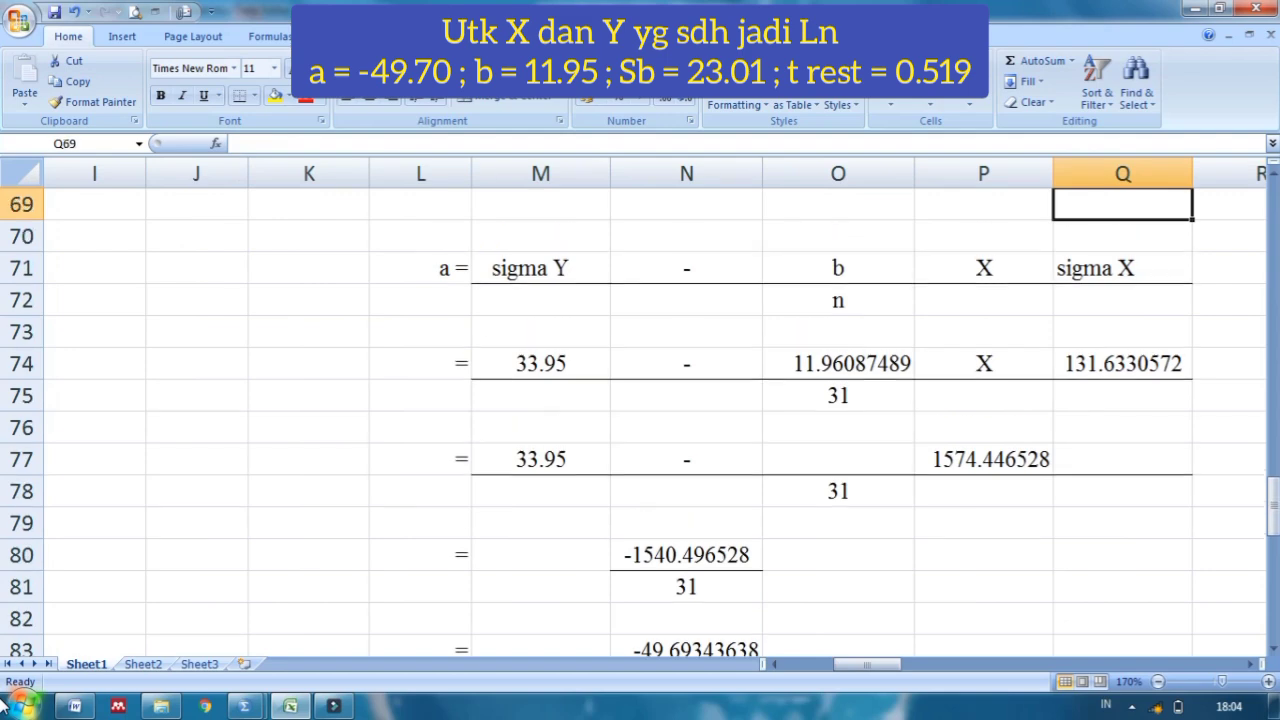
pyautogui.press('Up')
pyautogui.press('Up')
pyautogui.press('Up')
pyautogui.press('Up')
pyautogui.press('Up')
pyautogui.press('Up')
pyautogui.press('Up')
pyautogui.press('Up')
pyautogui.press('Up')
pyautogui.press('Up')
pyautogui.press('Up')
pyautogui.press('Up')
pyautogui.press('Up')
pyautogui.press('Up')
pyautogui.press('Up')
pyautogui.press('Up')
pyautogui.press('Up')
pyautogui.press('Up')
pyautogui.press('Up')
pyautogui.press('Up')
pyautogui.press('Right')
pyautogui.press('Right')
pyautogui.press('Right')
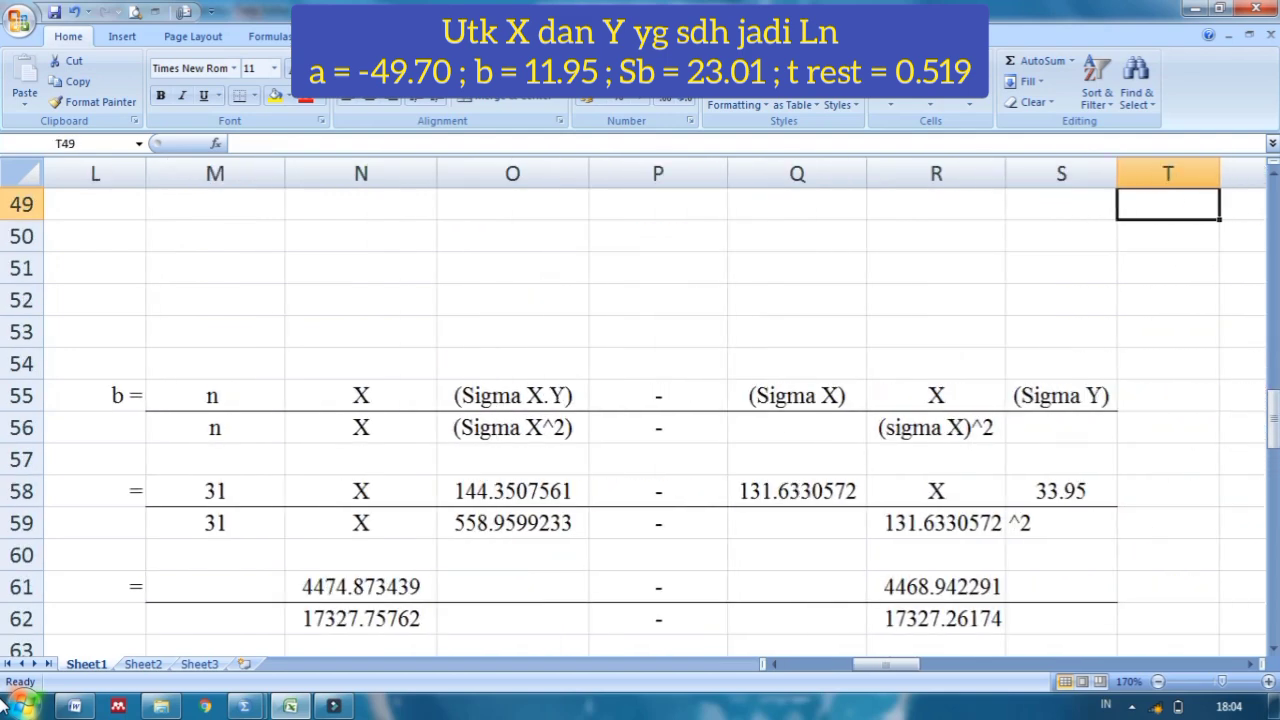
# Review the calculation of b from row 55 and continue through the calculation of a down to row 83.
pyautogui.press('Down')
pyautogui.press('Down')
pyautogui.press('Down')
pyautogui.press('Down')
pyautogui.press('Down')
pyautogui.press('Down')
pyautogui.press('Down')
pyautogui.press('Down')
pyautogui.press('Down')
pyautogui.press('Down')
pyautogui.press('Down')
pyautogui.press('Down')
pyautogui.press('Down')
pyautogui.press('Down')
pyautogui.press('Down')
pyautogui.press('Down')
pyautogui.press('Down')
pyautogui.press('Down')
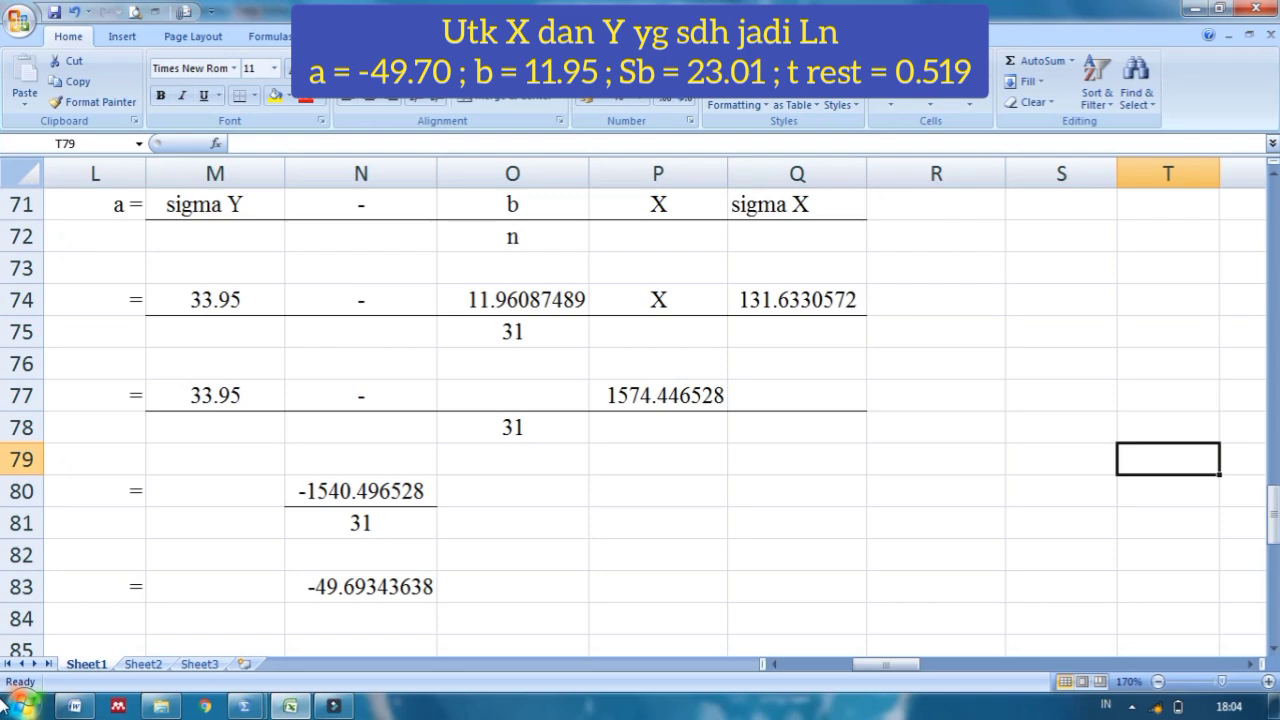
# Go to the Y Pred table and examine the reference for a in its first data cell, X55.
pyautogui.press('Up')
pyautogui.press('Up')
pyautogui.press('Up')
pyautogui.press('Up')
pyautogui.press('Up')
pyautogui.press('Up')
pyautogui.press('Up')
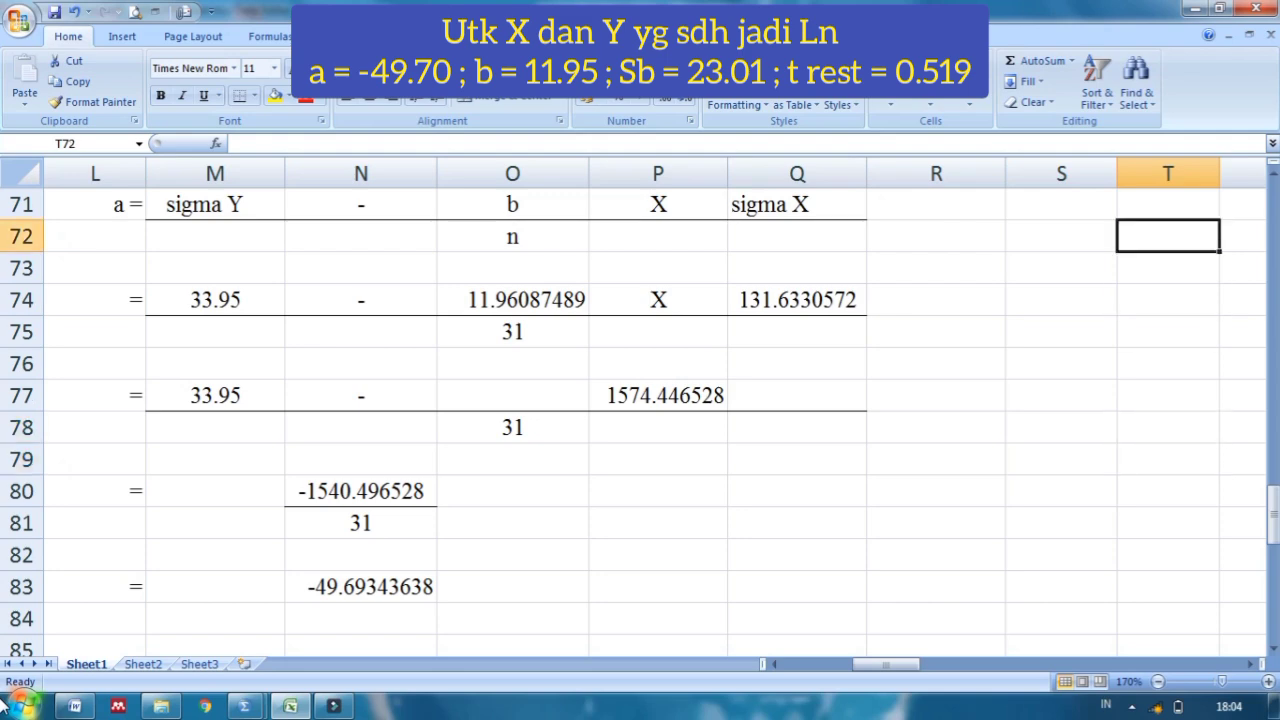
pyautogui.press('Up')
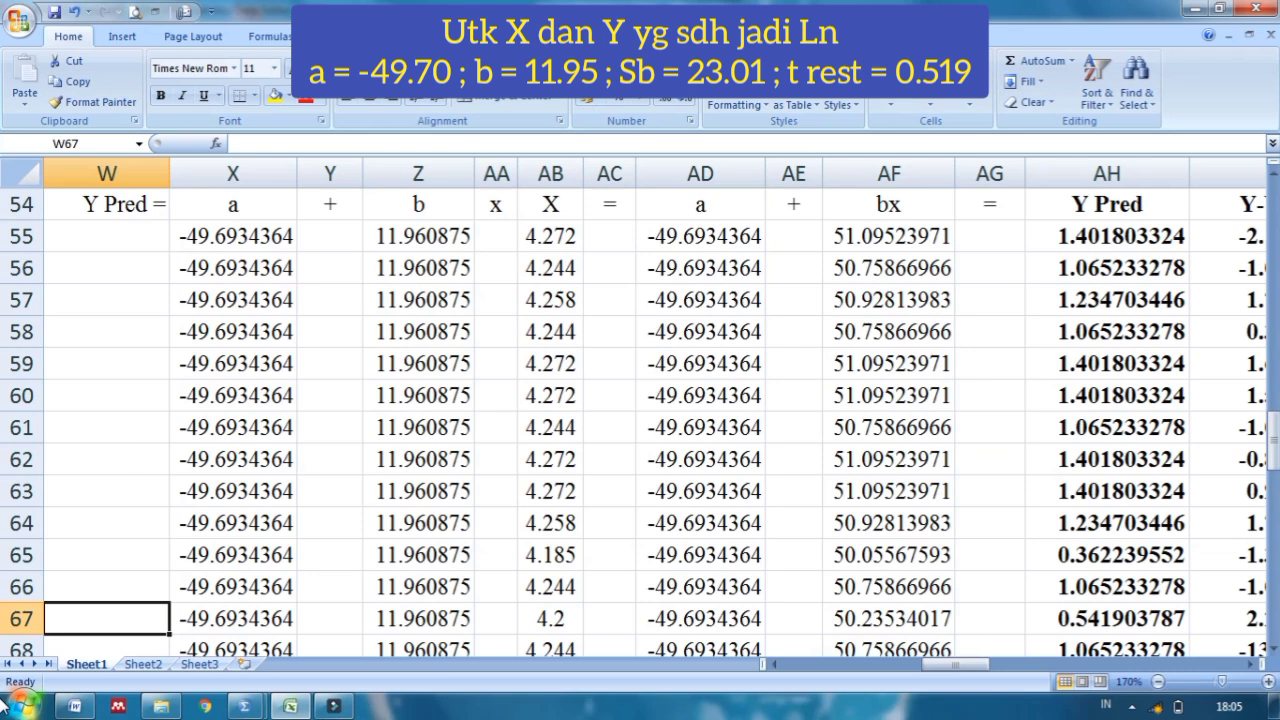
pyautogui.press('Up')
pyautogui.press('Up')
pyautogui.press('Up')
pyautogui.press('Up')
pyautogui.press('Up')
pyautogui.press('Up')
pyautogui.press('Up')
pyautogui.press('Up')
pyautogui.press('Up')
pyautogui.press('Up')
pyautogui.press('Up')
pyautogui.press('Up')
pyautogui.press('Up')
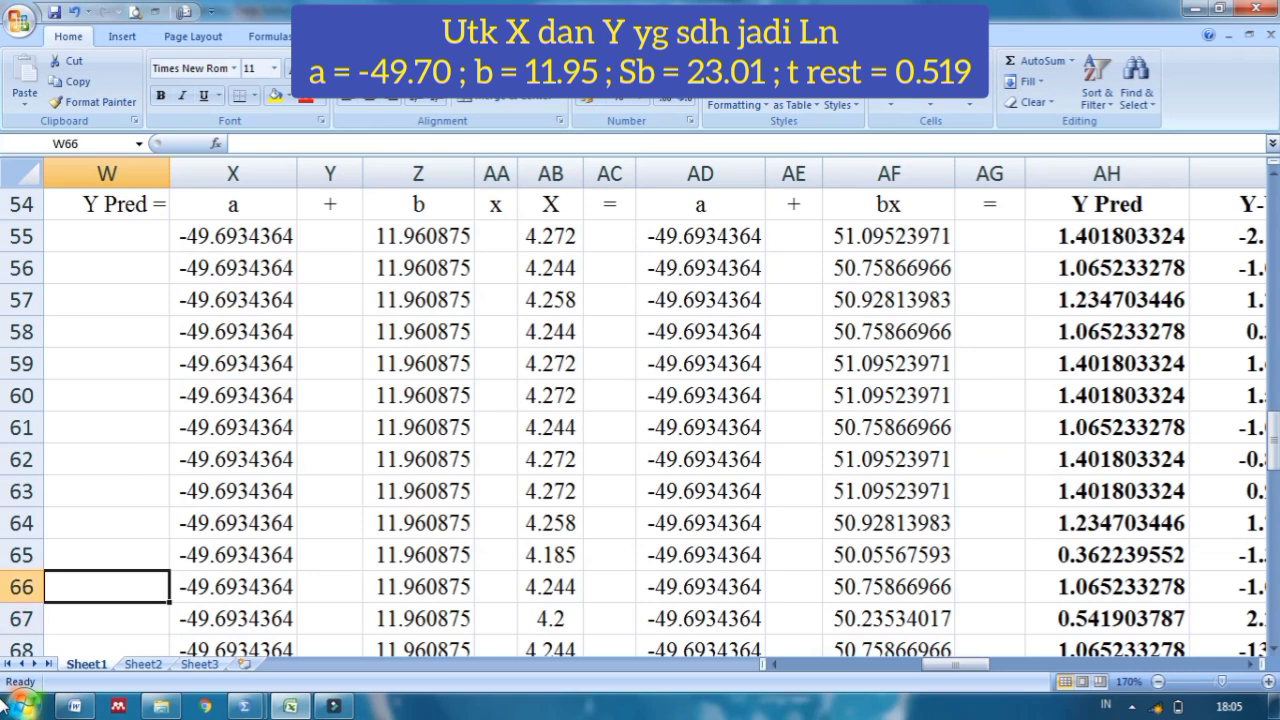
pyautogui.press('Down')
pyautogui.press('Right')
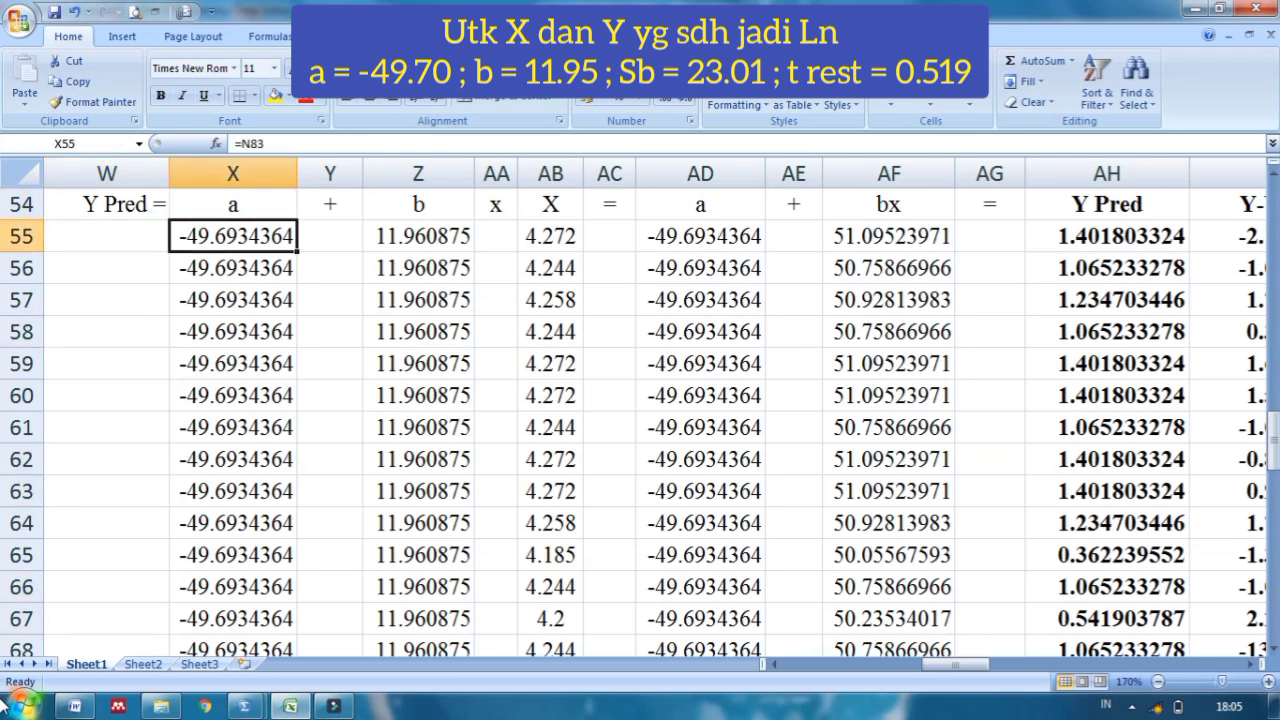
# Examine the b reference in Z55 and the X value in AB55, selecting the range Z55:AB55.
pyautogui.press('Right')
pyautogui.press('Right')
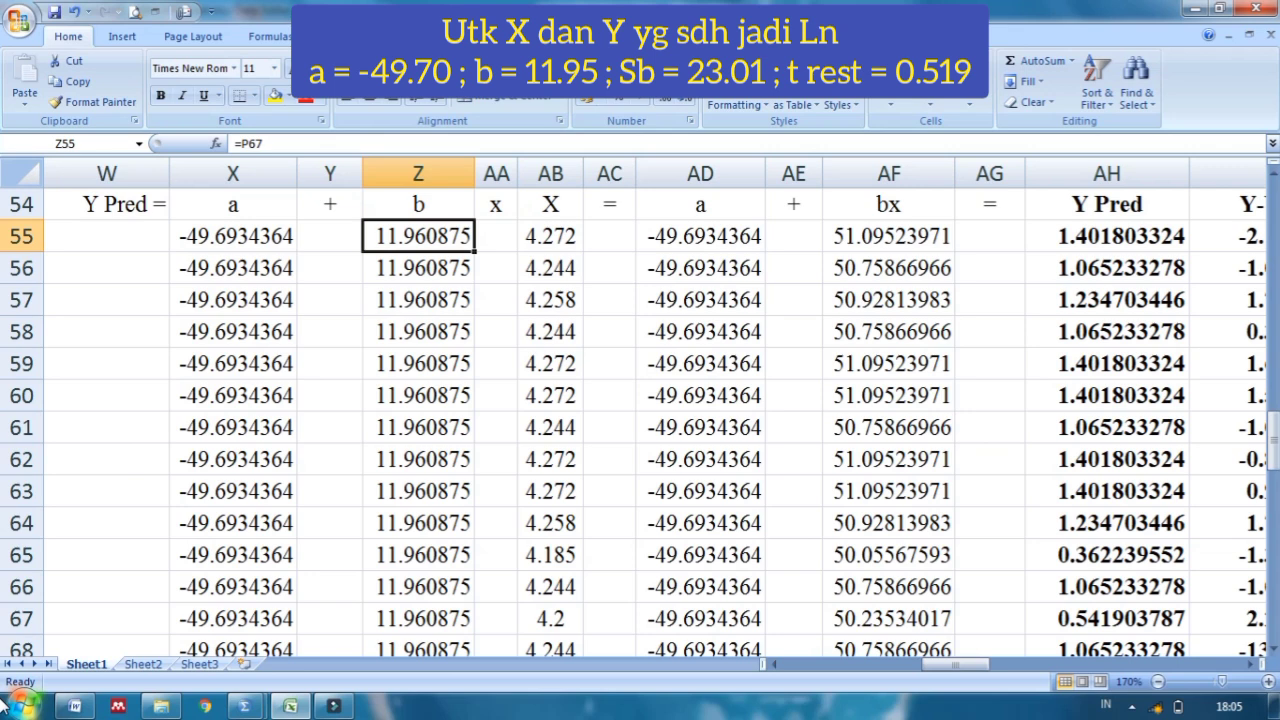
pyautogui.press('Right')
pyautogui.press('Right')
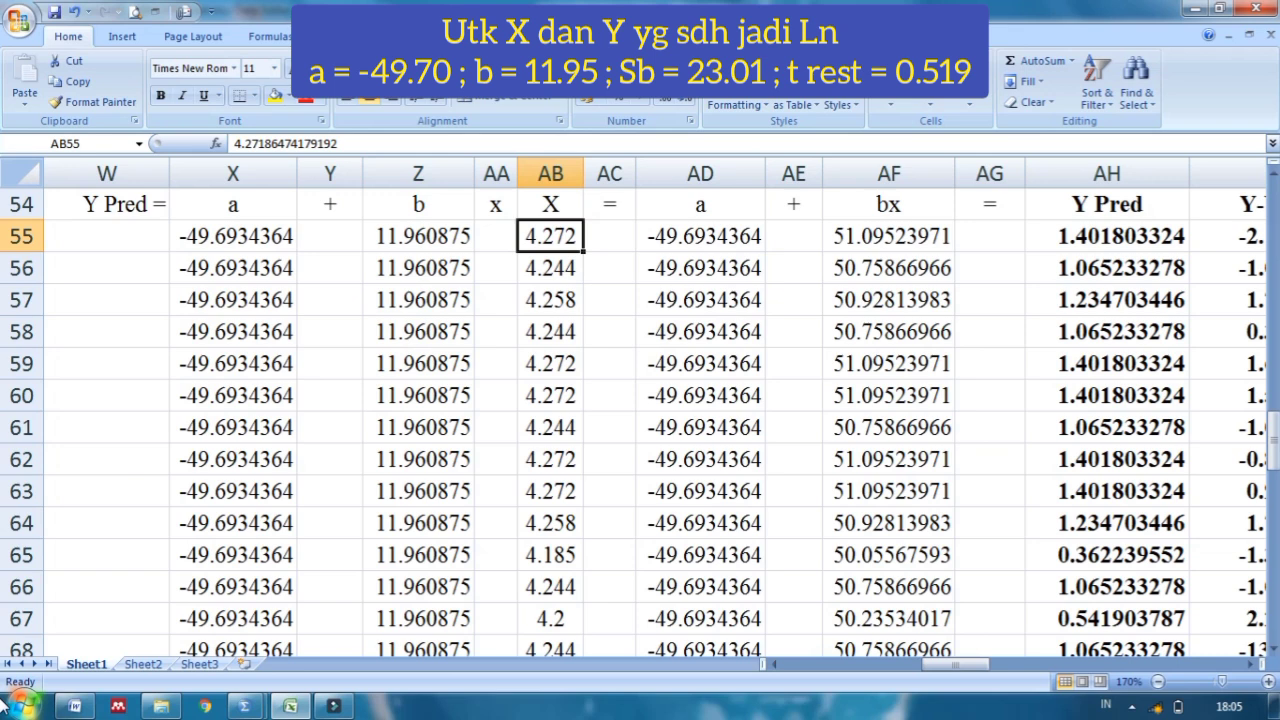
pyautogui.hotkey('shift', 'Left')
pyautogui.hotkey('shift', 'Left')
# Examine the bx product formula in AF55 and return toward the a value in AD55.
pyautogui.press('Right')
pyautogui.press('Right')
pyautogui.press('Right')
pyautogui.press('Right')
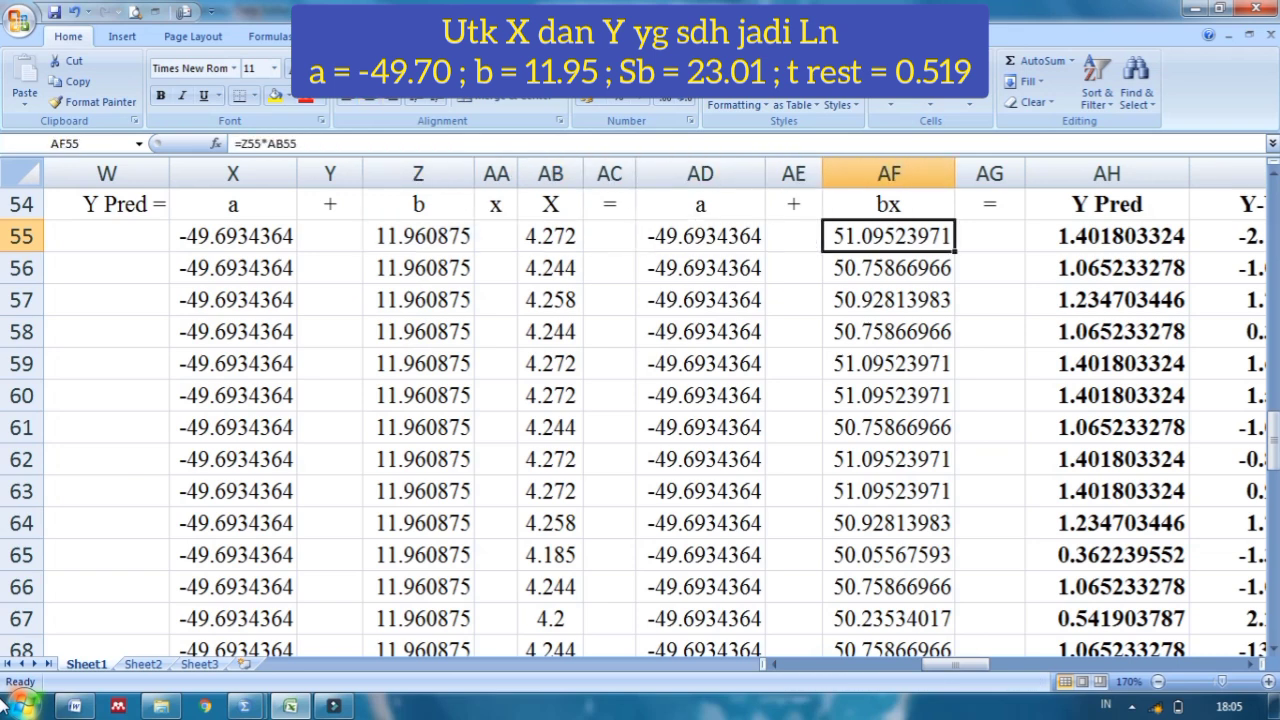
pyautogui.press('Left')
pyautogui.press('Left')
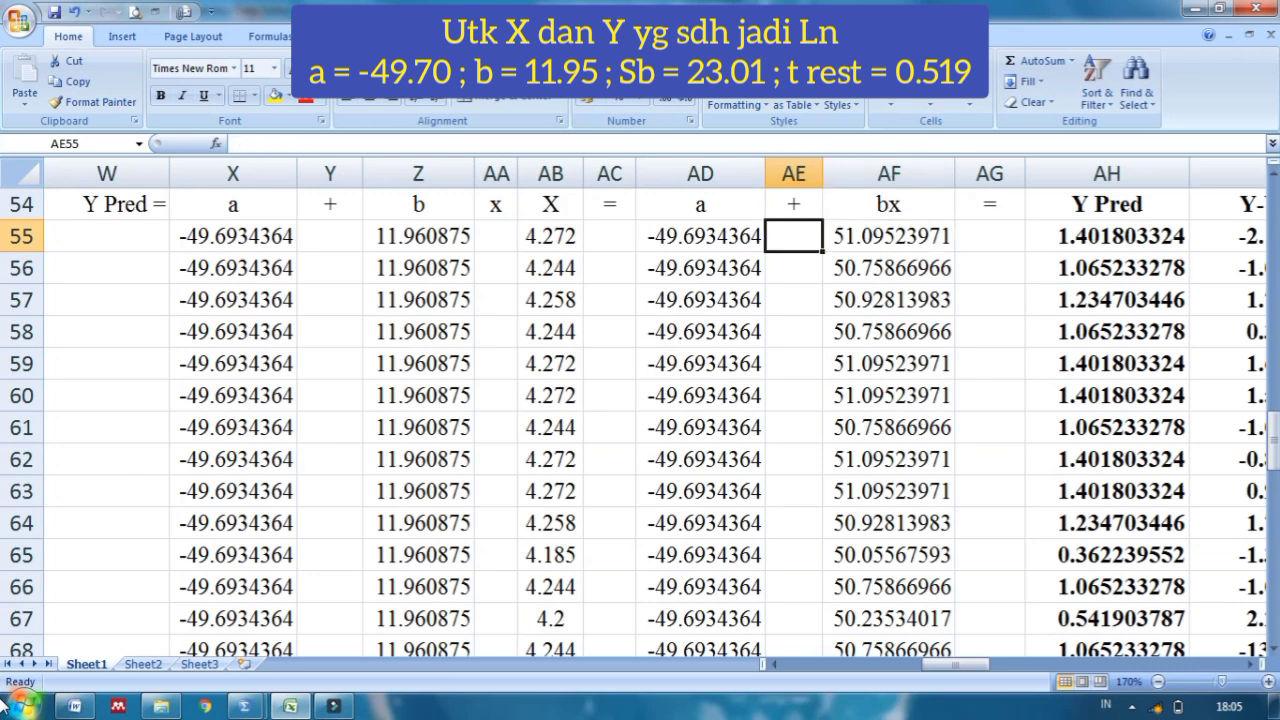
# Examine the Y Pred formula in AH55 that adds a and bx.
pyautogui.press('Right')
pyautogui.press('Right')
pyautogui.press('Right')
pyautogui.press('Right')
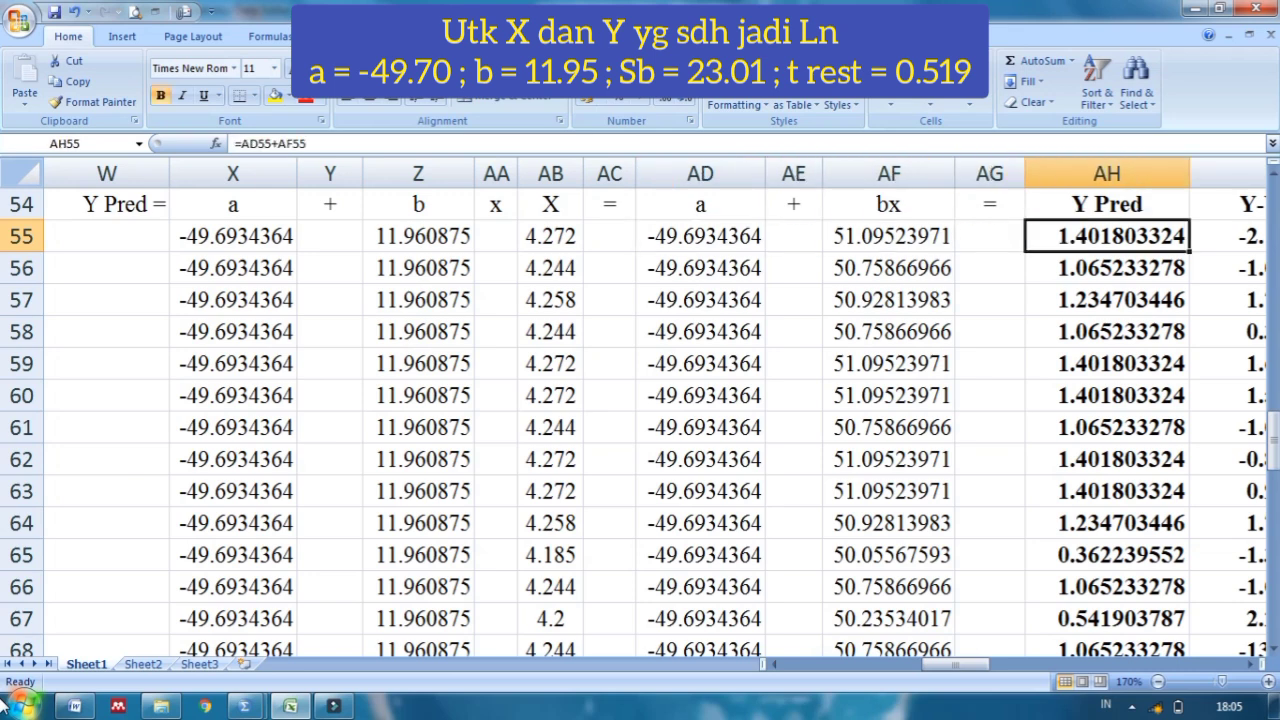
# Review the Y Pred formulas in column AH from row 55 down to the sigma row.
pyautogui.press('Down')
pyautogui.press('Down')
pyautogui.press('Down')
pyautogui.press('Down')
pyautogui.press('Down')
pyautogui.press('Down')
pyautogui.press('Down')
pyautogui.press('Down')
pyautogui.press('Down')
pyautogui.press('Down')
pyautogui.press('Down')
pyautogui.press('Down')
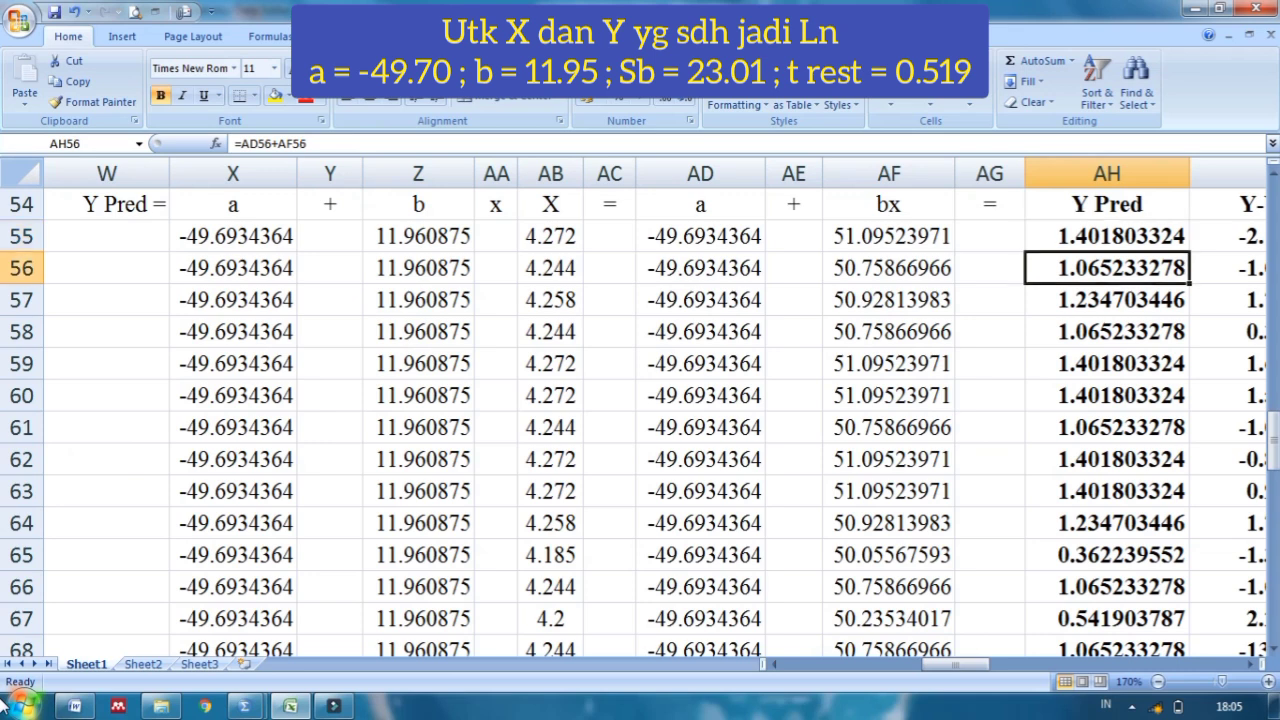
pyautogui.press('Down')
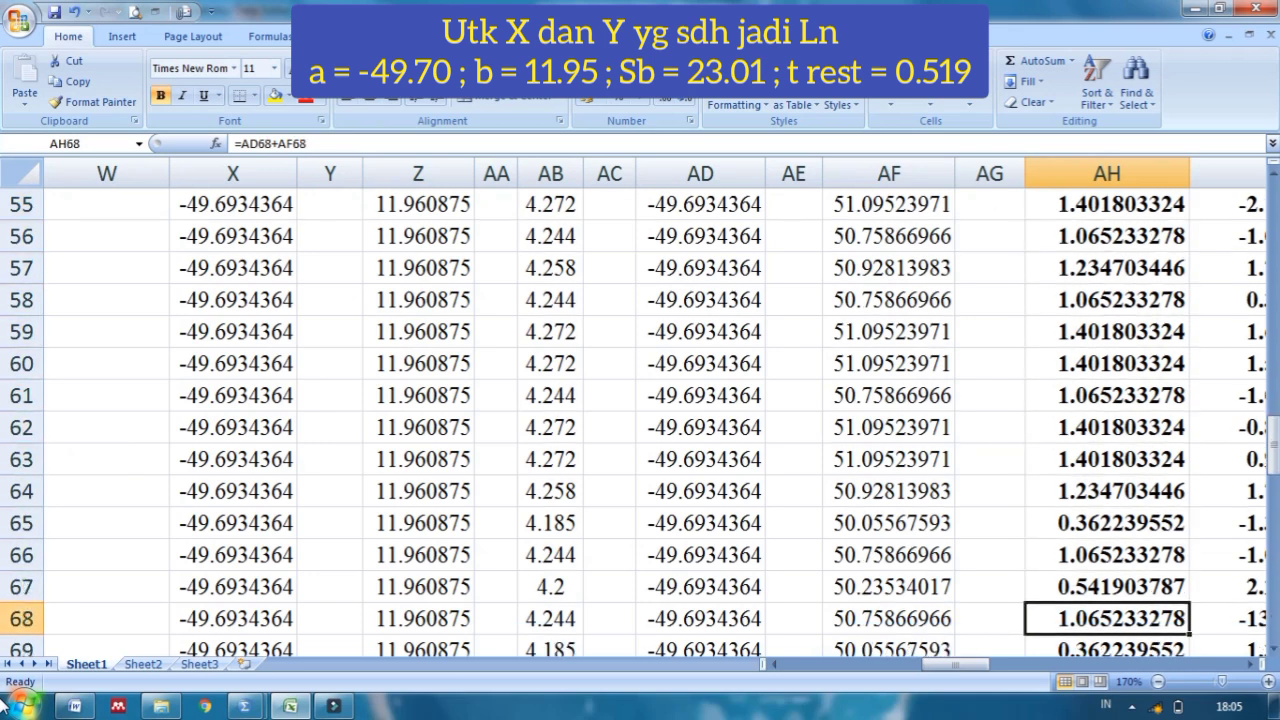
pyautogui.press('Down')
pyautogui.press('Down')
pyautogui.press('Down')
pyautogui.press('Down')
pyautogui.press('Down')
pyautogui.press('Down')
pyautogui.press('Down')
pyautogui.press('Down')
pyautogui.press('Down')
pyautogui.press('Down')
pyautogui.press('Down')
pyautogui.press('Down')
pyautogui.press('Down')
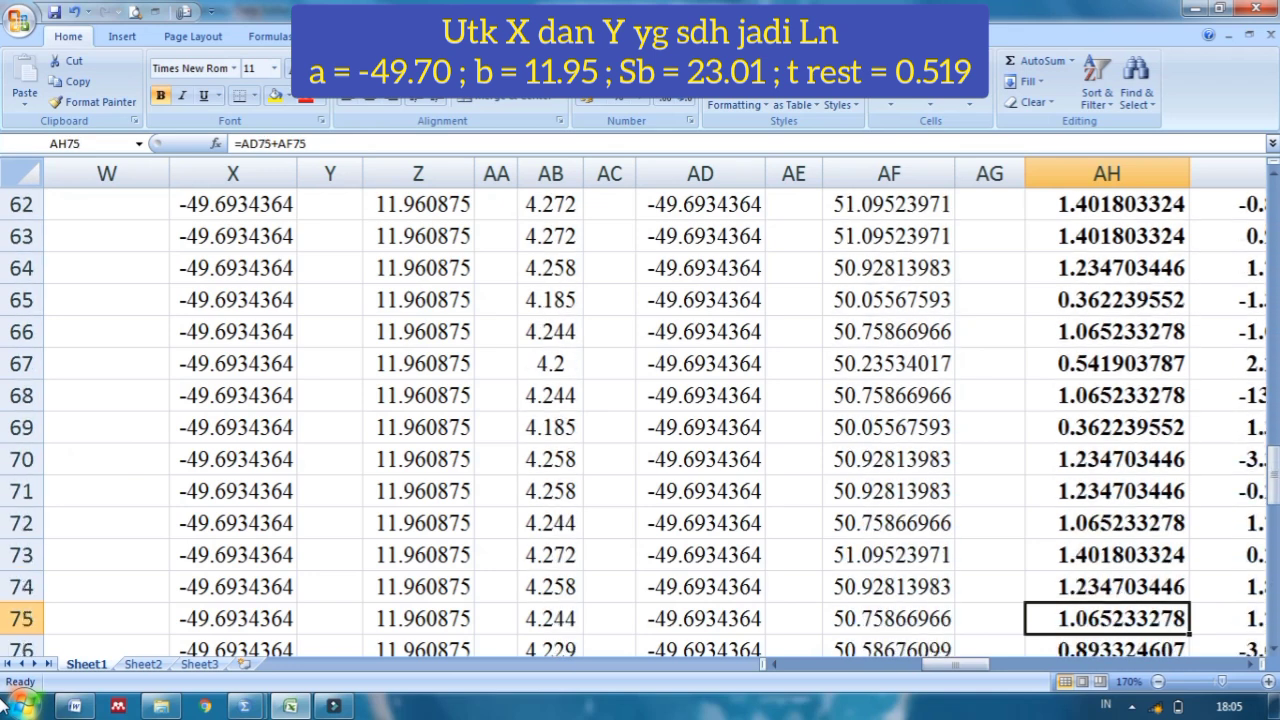
pyautogui.press('Down')
pyautogui.press('Down')
pyautogui.press('Down')
pyautogui.press('Down')
pyautogui.press('Down')
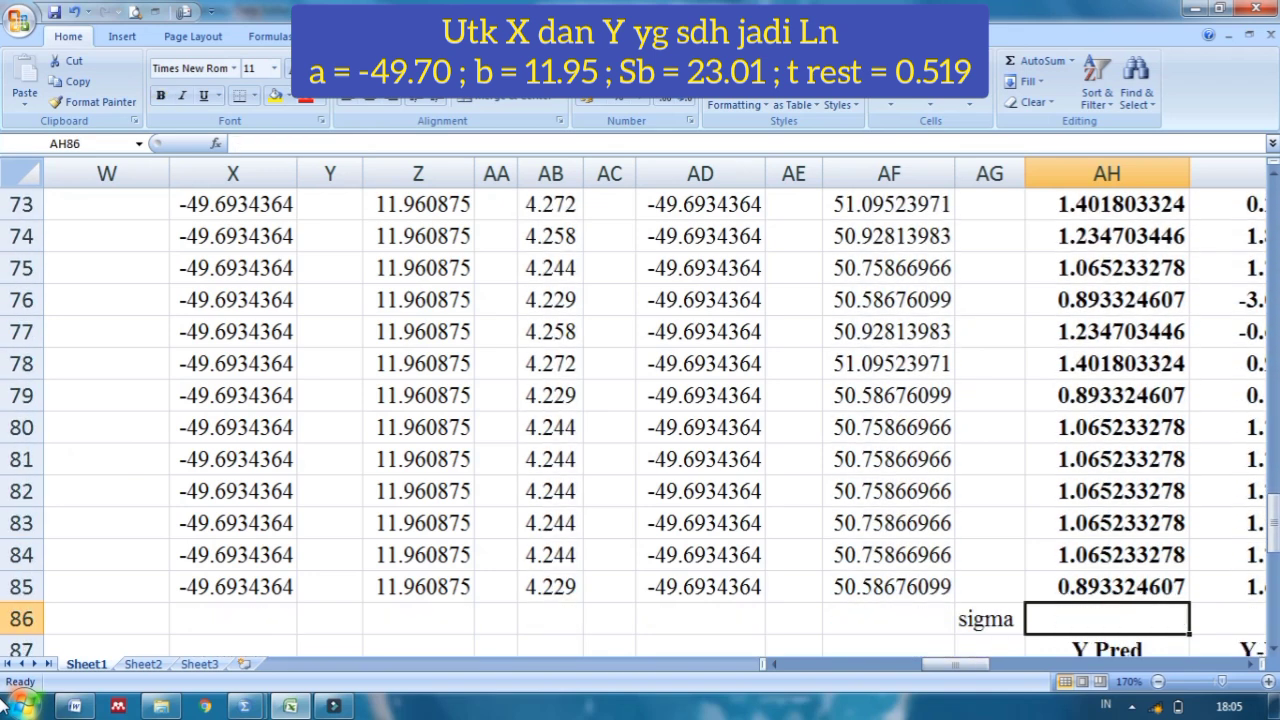
# Go back up the Y Pred column from the sigma row toward the start of the table.
pyautogui.press('Up')
pyautogui.press('Up')
pyautogui.press('Up')
pyautogui.press('Up')
pyautogui.press('Up')
pyautogui.press('Up')
pyautogui.press('Up')
pyautogui.press('Up')
pyautogui.press('Up')
pyautogui.press('Up')
pyautogui.press('Up')
pyautogui.press('Up')
pyautogui.press('Up')
pyautogui.press('Up')
pyautogui.press('Up')
pyautogui.press('Up')
pyautogui.press('Up')
pyautogui.press('Up')
pyautogui.press('Up')
pyautogui.press('Up')
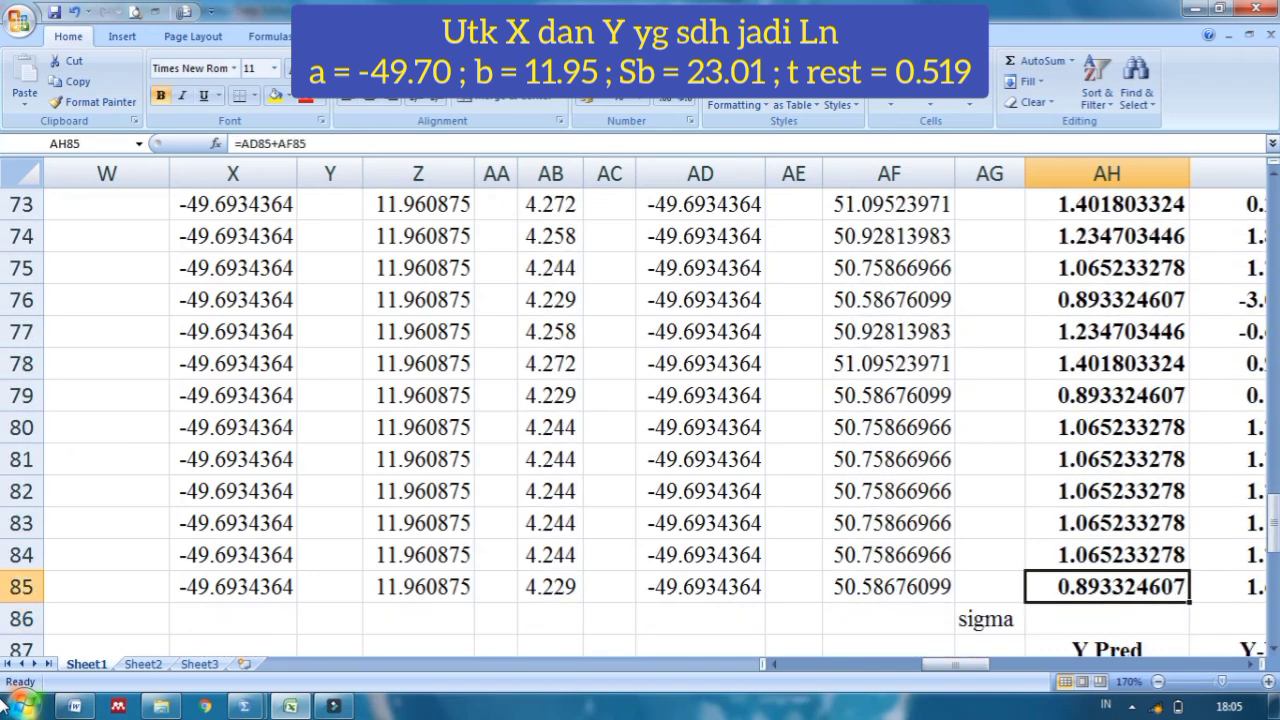
pyautogui.press('Up')
pyautogui.press('Up')
pyautogui.press('Up')
pyautogui.press('Up')
pyautogui.press('Up')
pyautogui.press('Up')
pyautogui.press('Up')
pyautogui.press('Up')
pyautogui.press('Up')
pyautogui.press('Up')
pyautogui.press('Up')
pyautogui.press('Up')
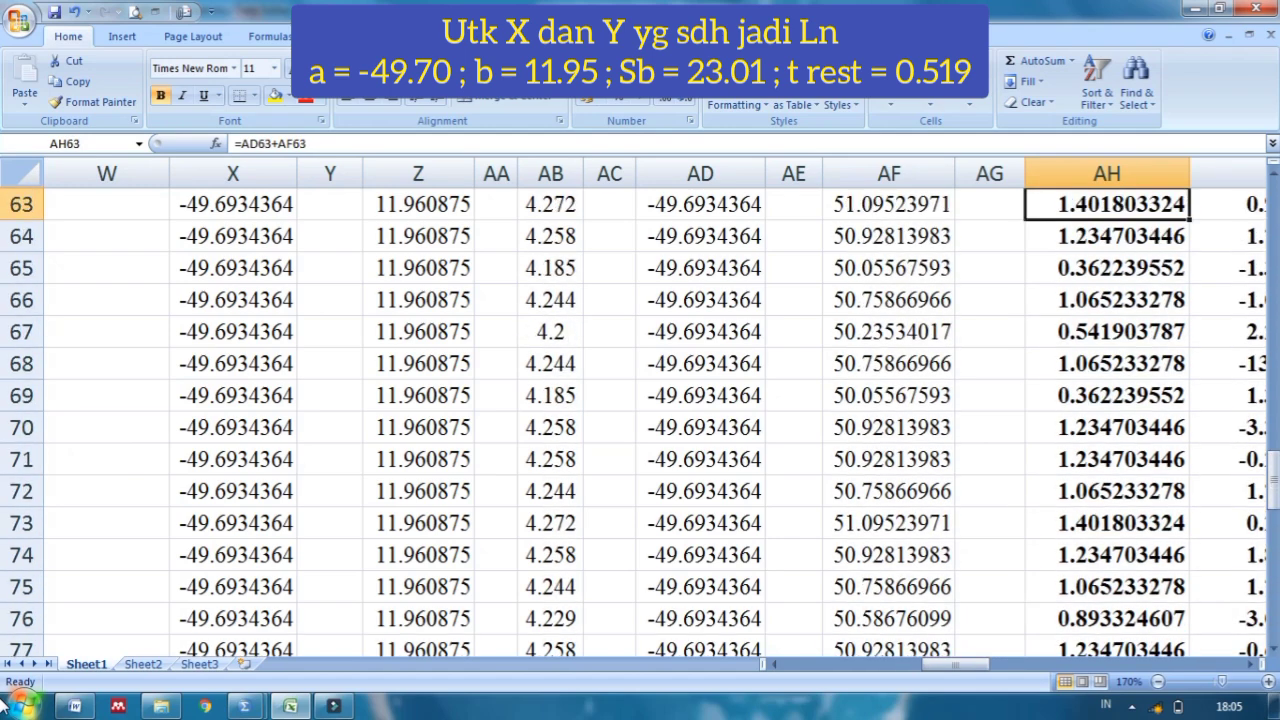
pyautogui.press('Up')
pyautogui.press('Up')
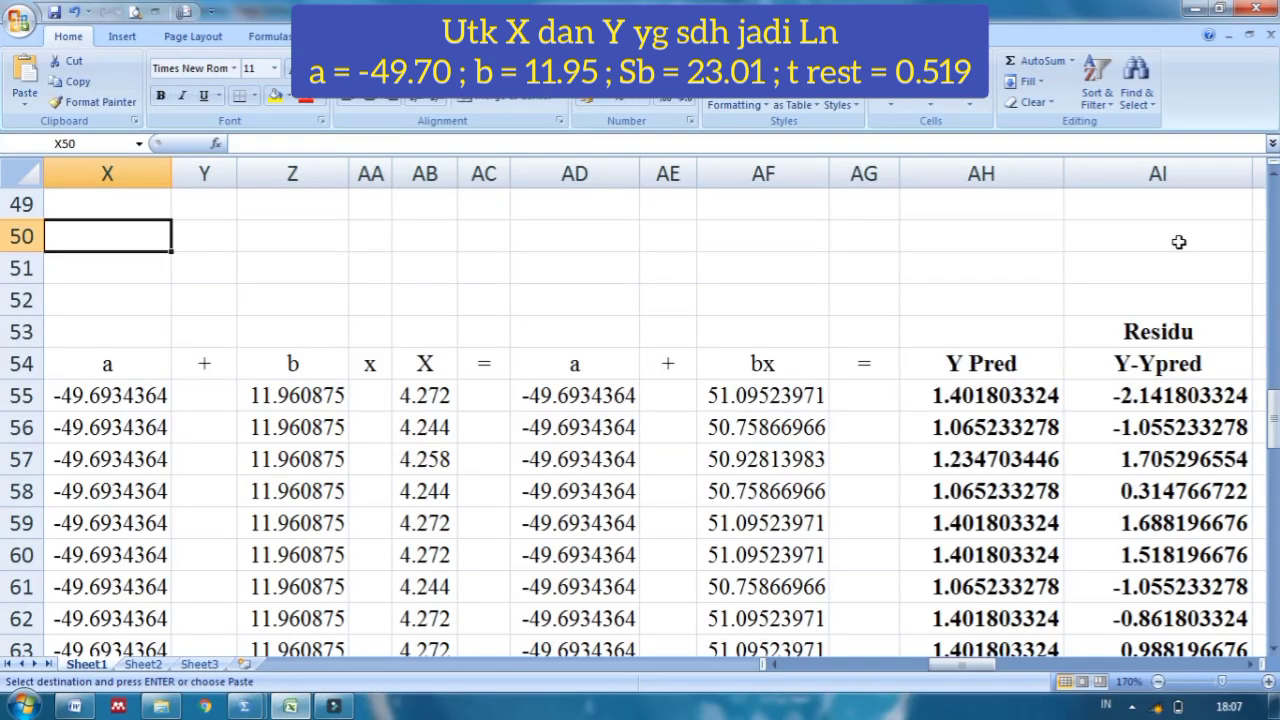
# Examine the residual column Y-Ypred in AI and the squared residual column (Y-Ypred)^2 in AJ.
pyautogui.press('Right')
pyautogui.press('Right')
pyautogui.press('Right')
pyautogui.press('Right')
pyautogui.press('Right')
pyautogui.press('Right')
pyautogui.press('Right')
pyautogui.press('Right')
pyautogui.press('Right')
pyautogui.press('Right')
pyautogui.press('Right')
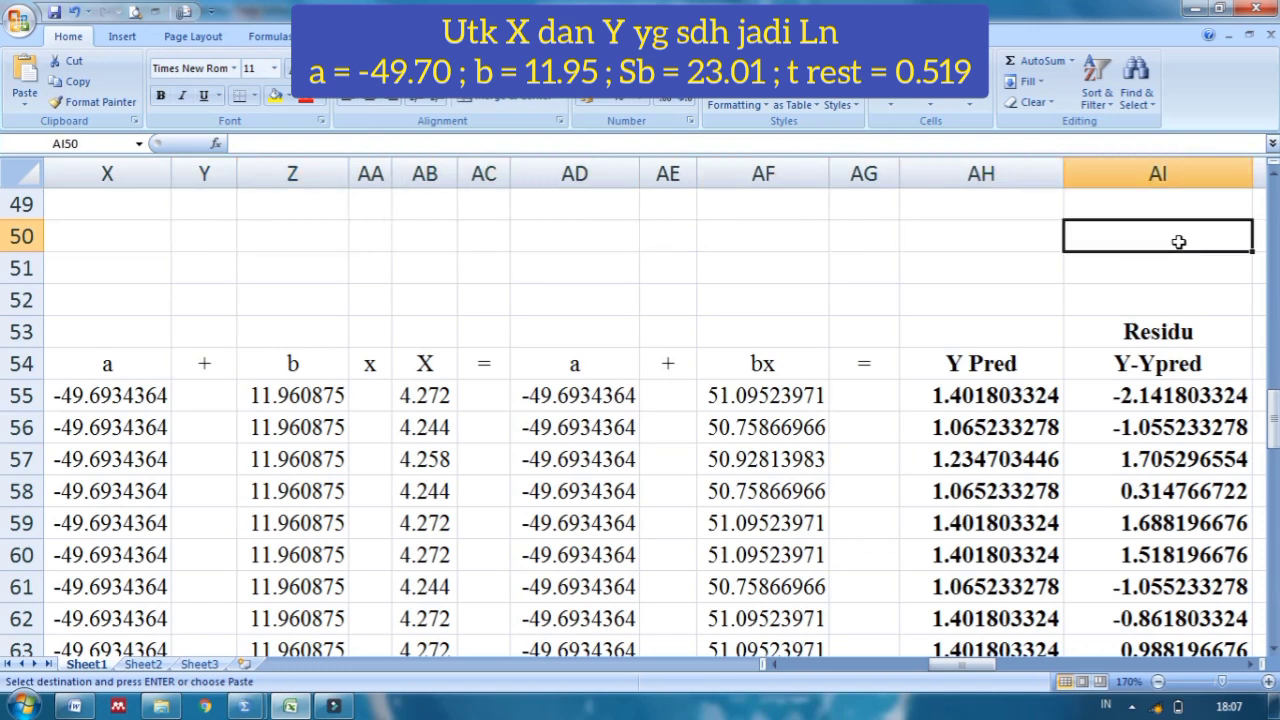
pyautogui.press('Right')
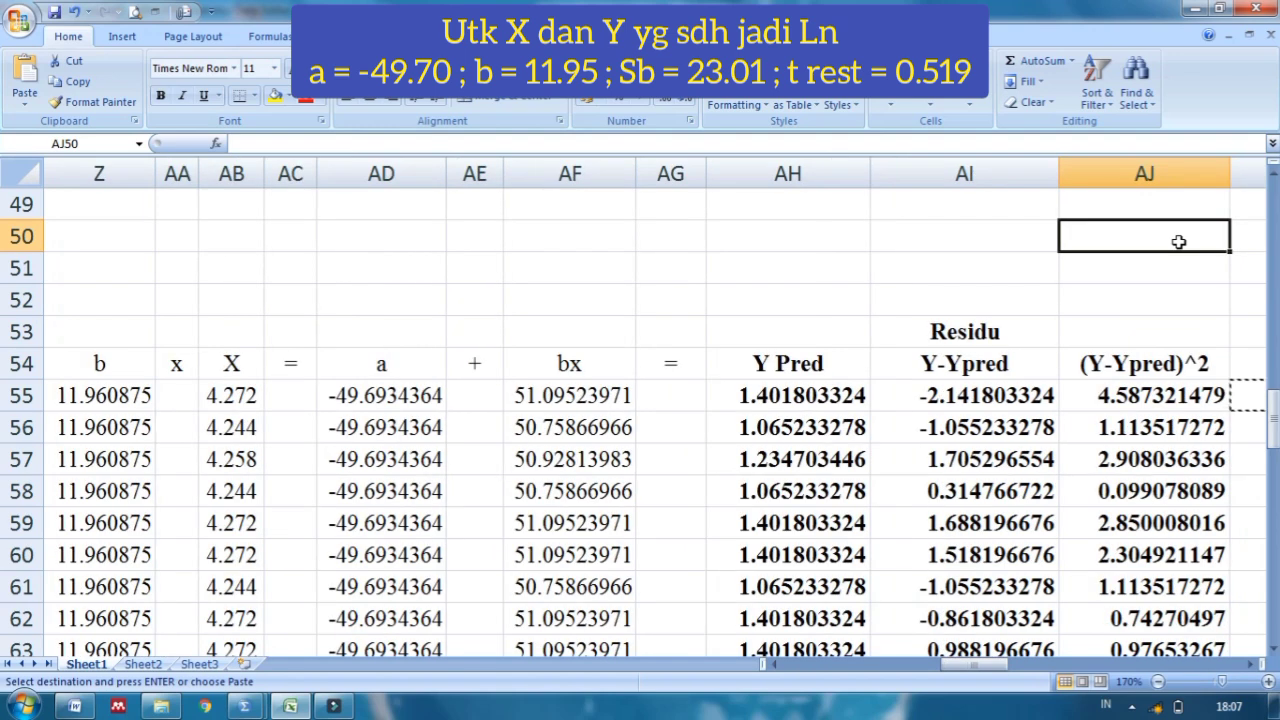
pyautogui.press('Down')
pyautogui.press('Down')
pyautogui.press('Down')
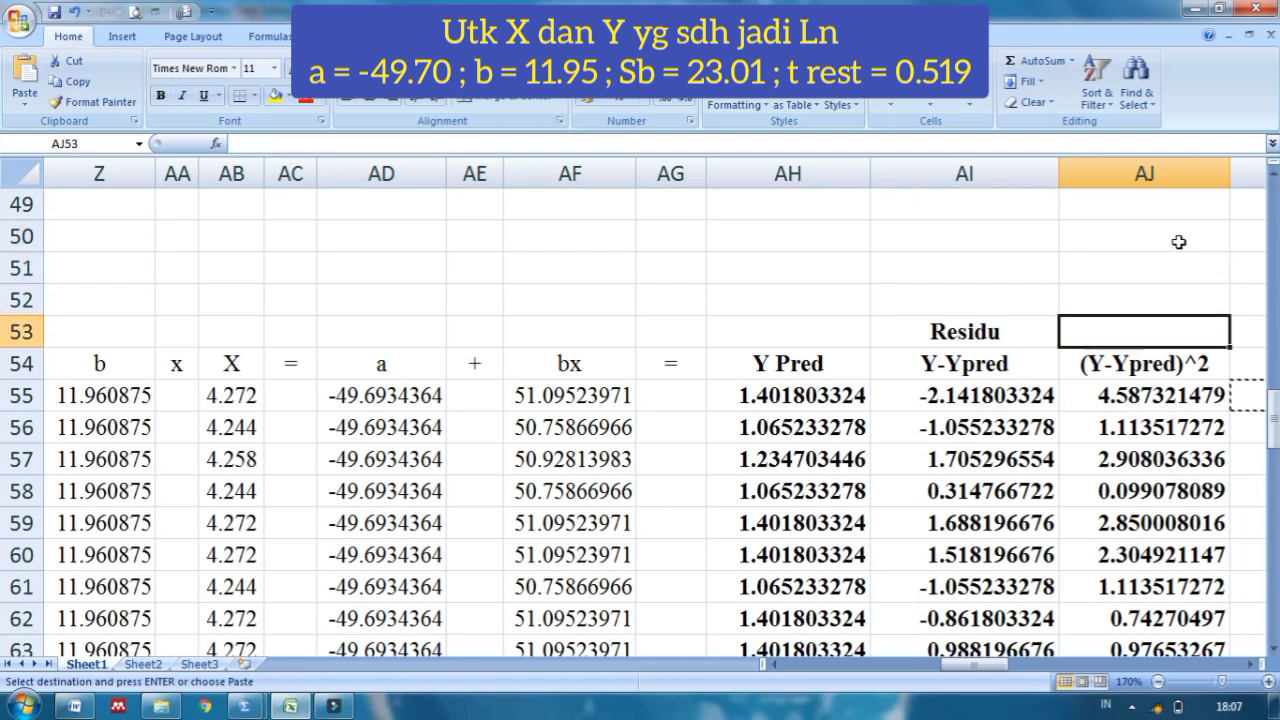
# Examine the Y Bar, Y-Ybar and (Y-Ybar)^2 columns in AK through AM.
pyautogui.press('Right')
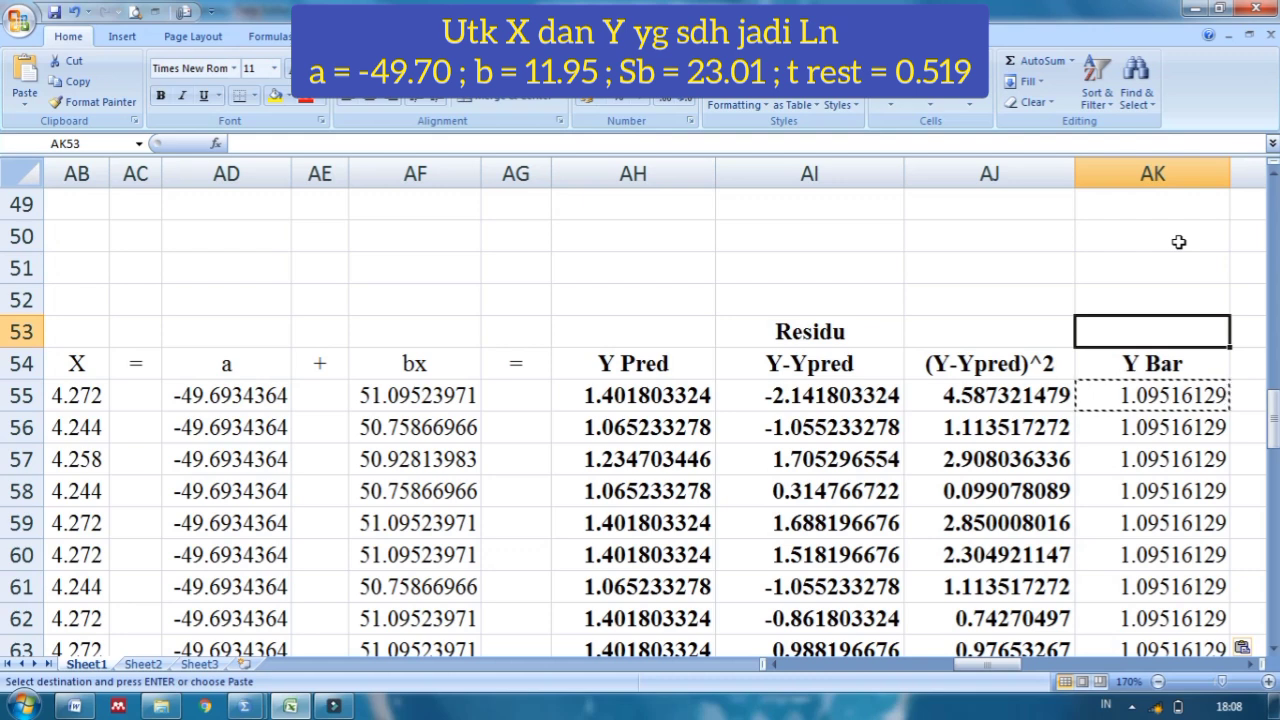
pyautogui.press('Right')
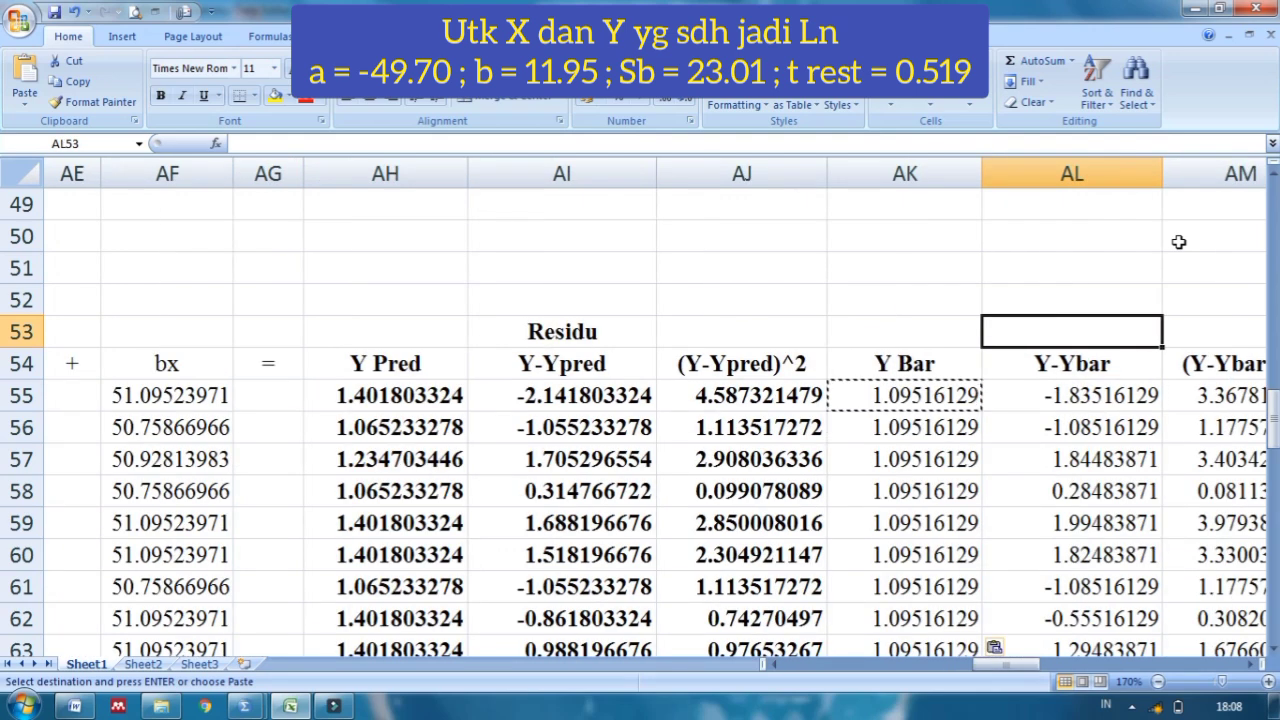
pyautogui.press('Right')
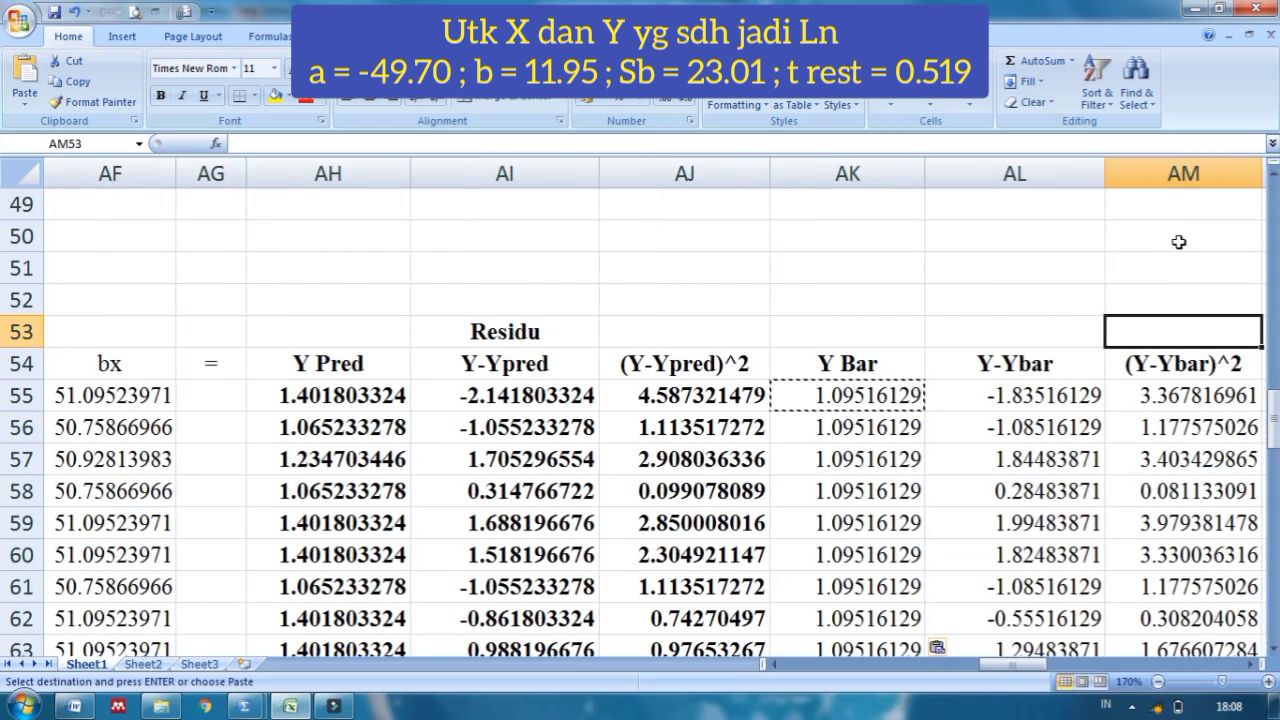
# Follow the residual and Y Bar columns down to row 87 and examine the sigma totals of (Y-Ypred)^2 and (Y-Ybar)^2.
pyautogui.press('Right')
pyautogui.press('Down')
pyautogui.press('Down')
pyautogui.press('Down')
pyautogui.press('Down')
pyautogui.press('Down')
pyautogui.press('Down')
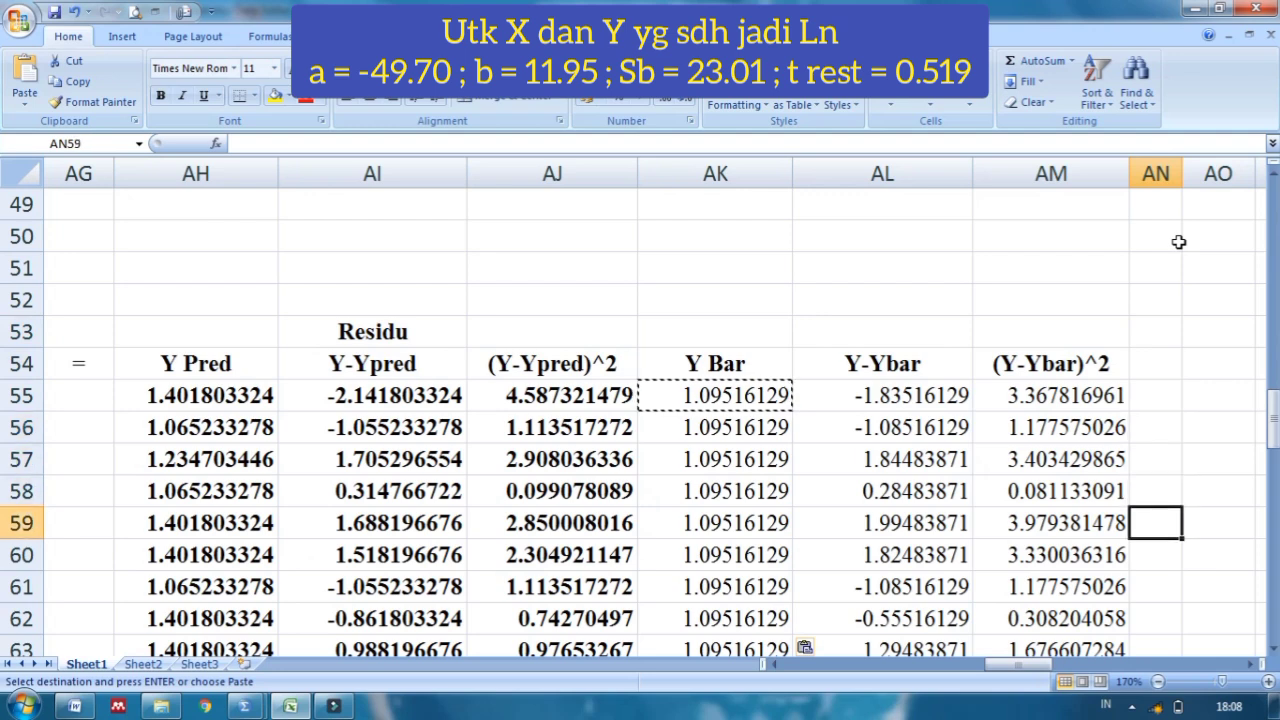
pyautogui.press('Down')
pyautogui.press('Down')
pyautogui.press('Down')
pyautogui.press('Down')
pyautogui.press('Down')
pyautogui.press('Down')
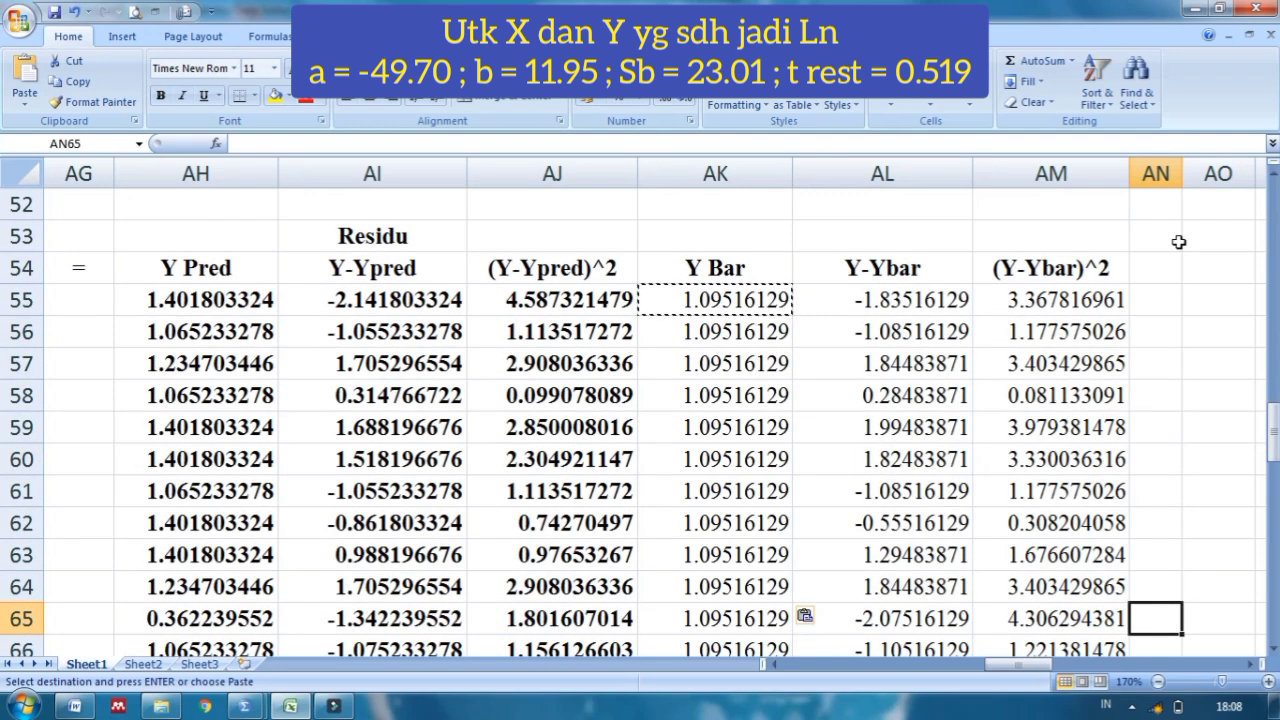
pyautogui.press('Down')
pyautogui.press('Down')
pyautogui.press('Down')
pyautogui.press('Down')
pyautogui.press('Down')
pyautogui.press('Down')
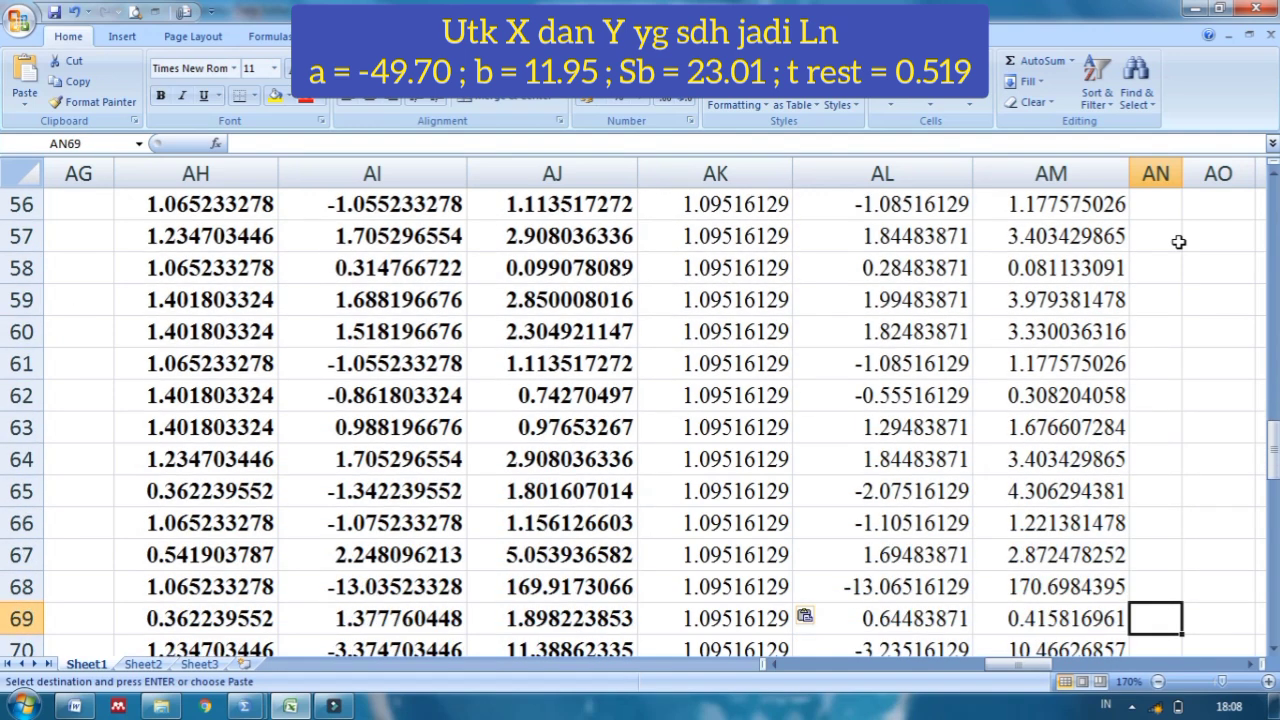
pyautogui.press('Down')
pyautogui.press('Down')
pyautogui.press('Down')
pyautogui.press('Down')
pyautogui.press('Down')
pyautogui.press('Down')
pyautogui.press('Down')
pyautogui.press('Down')
pyautogui.press('Down')
pyautogui.press('Down')
pyautogui.press('Down')
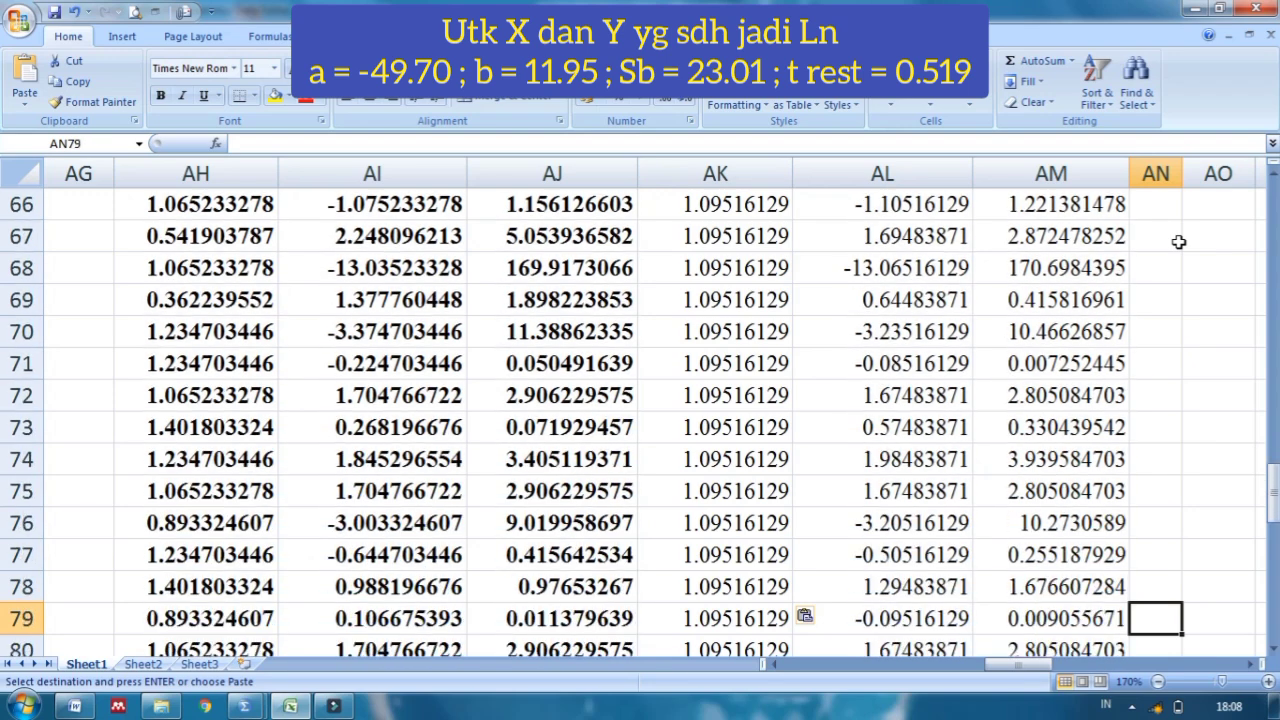
pyautogui.press('Down')
pyautogui.press('Down')
pyautogui.press('Down')
pyautogui.press('Down')
pyautogui.press('Down')
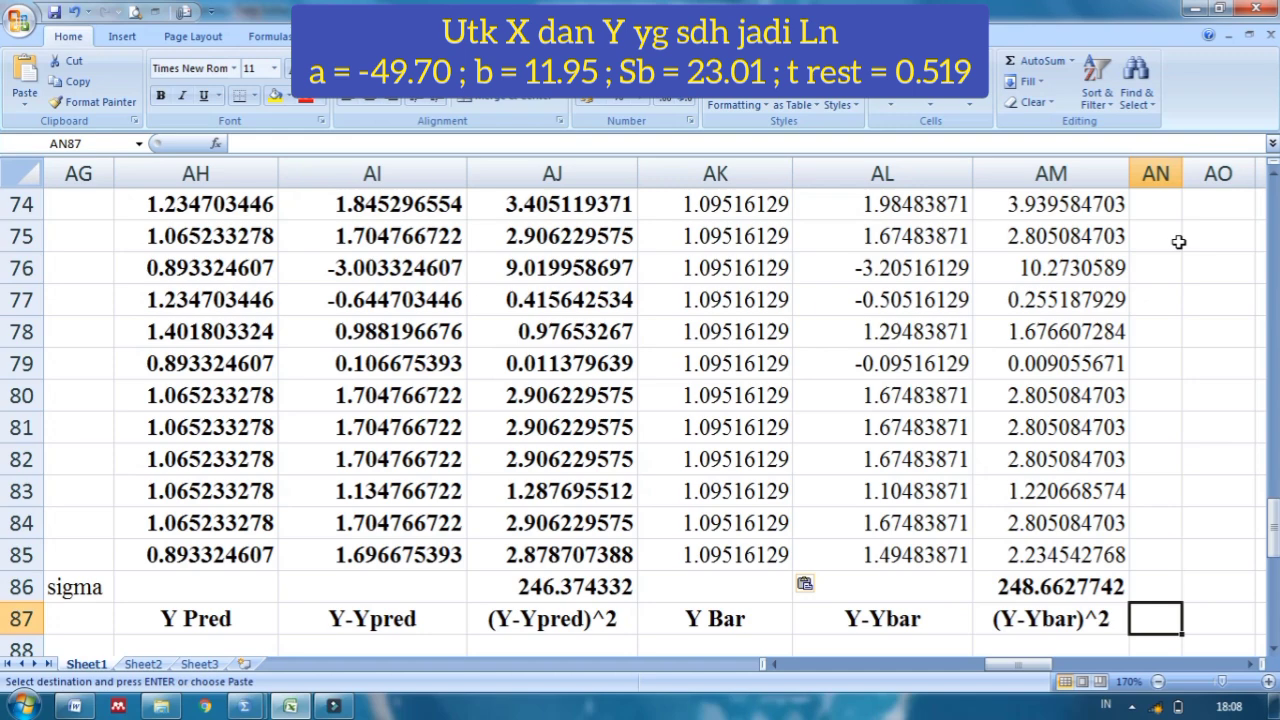
# Go back up alongside the residual and Y Bar columns from the sigma totals.
pyautogui.press('Up')
pyautogui.press('Up')
pyautogui.press('Up')
pyautogui.press('Up')
pyautogui.press('Up')
pyautogui.press('Up')
pyautogui.press('Up')
pyautogui.press('Up')
pyautogui.press('Up')
pyautogui.press('Up')
pyautogui.press('Up')
pyautogui.press('Up')
pyautogui.press('Up')
pyautogui.press('Up')
pyautogui.press('Up')
pyautogui.press('Up')
pyautogui.press('Up')
pyautogui.press('Up')
pyautogui.press('Up')
pyautogui.press('Up')
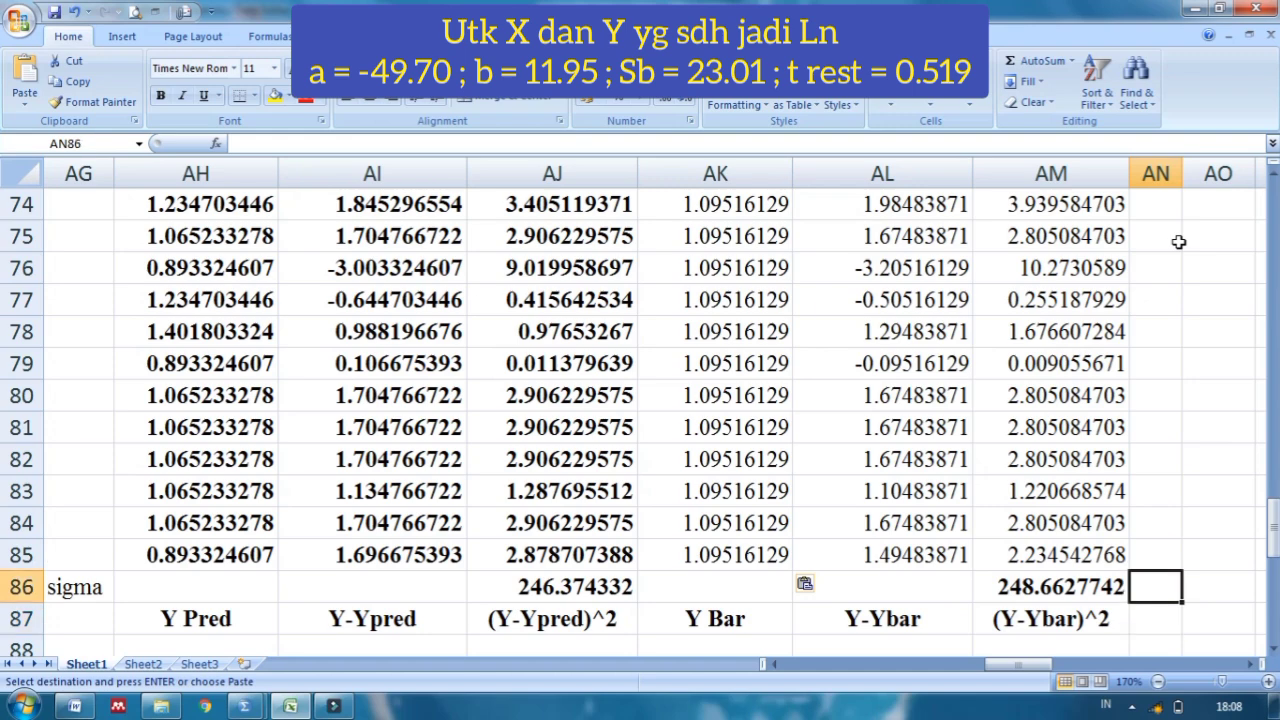
pyautogui.press('Up')
pyautogui.press('Up')
pyautogui.press('Up')
pyautogui.press('Up')
pyautogui.press('Up')
pyautogui.press('Up')
pyautogui.press('Up')
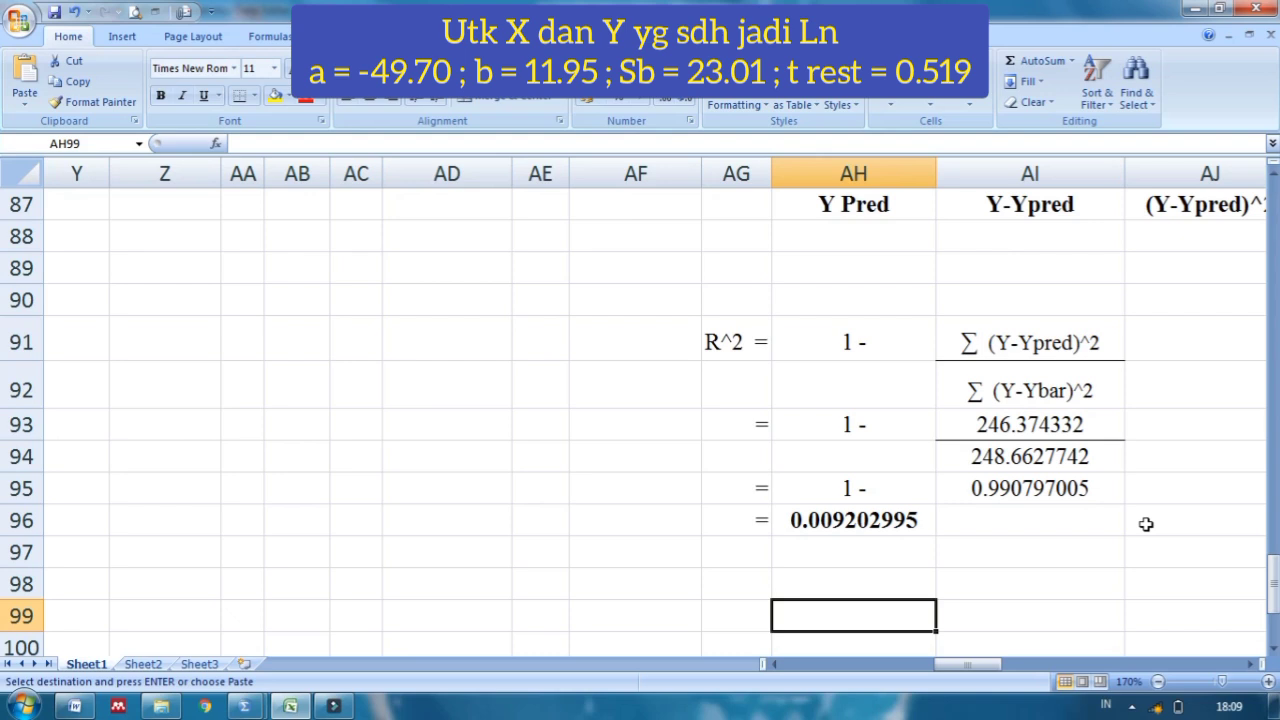
# Examine the Se calculation beside the R^2 block, following it down to its square-root result in row 102.
pyautogui.press('Right')
pyautogui.press('Right')
pyautogui.press('Right')
pyautogui.press('Right')
pyautogui.press('Right')
pyautogui.press('Down')
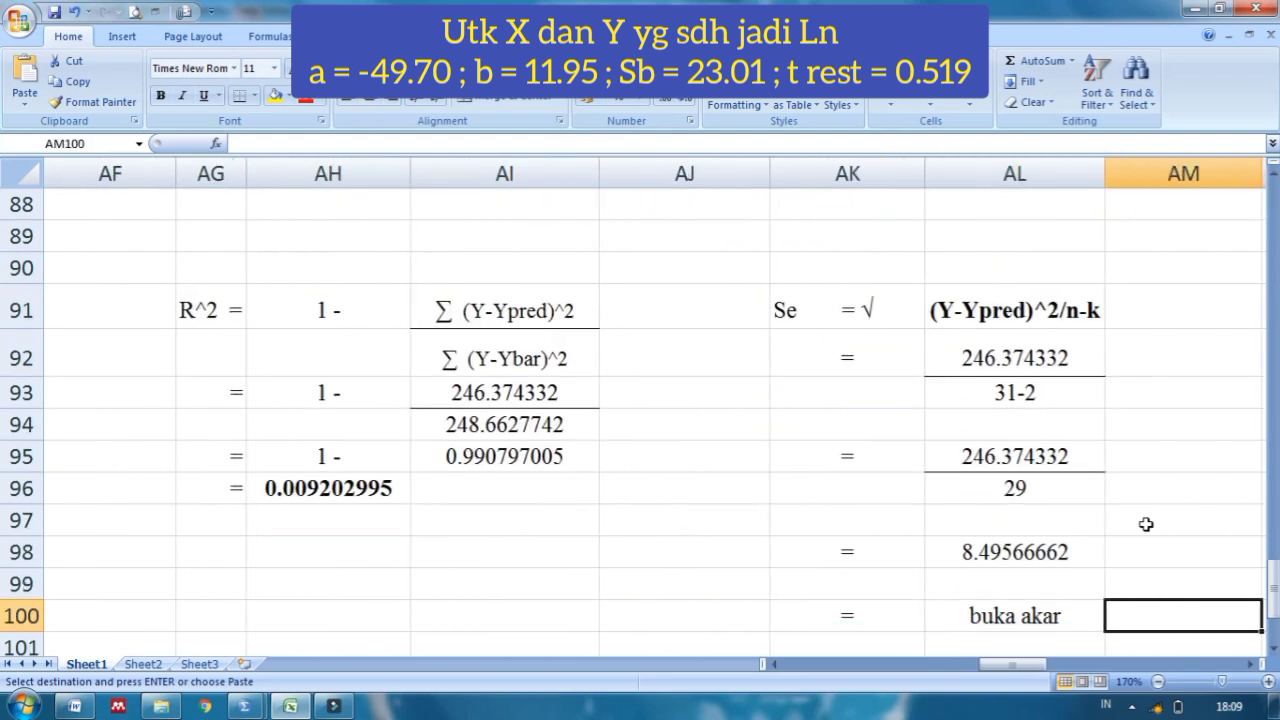
pyautogui.press('Down')
pyautogui.press('Down')
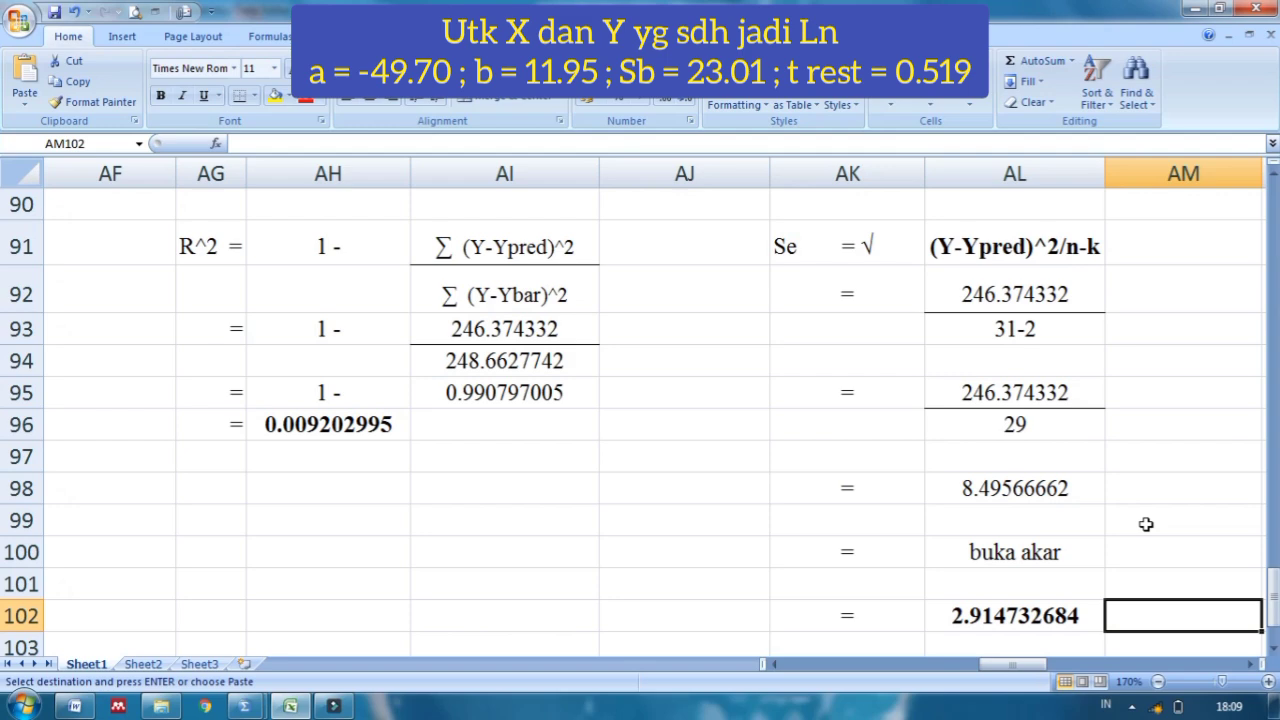
# Move across from the Se result to the Sb calculation in columns AN through AT and examine its worked stages.
pyautogui.press('Right')
pyautogui.press('Right')
pyautogui.press('Right')
pyautogui.press('Right')
pyautogui.press('Right')
pyautogui.press('Right')
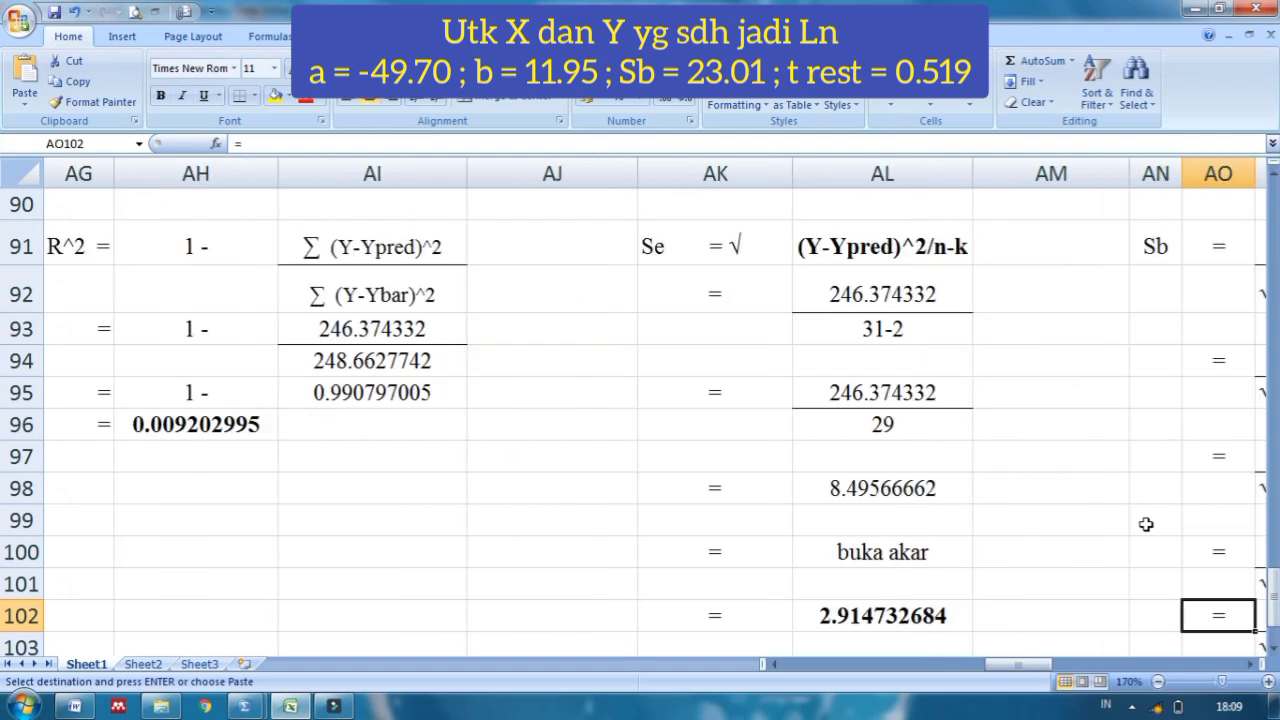
pyautogui.press('Right')
pyautogui.press('Right')
pyautogui.press('Right')
pyautogui.press('Right')
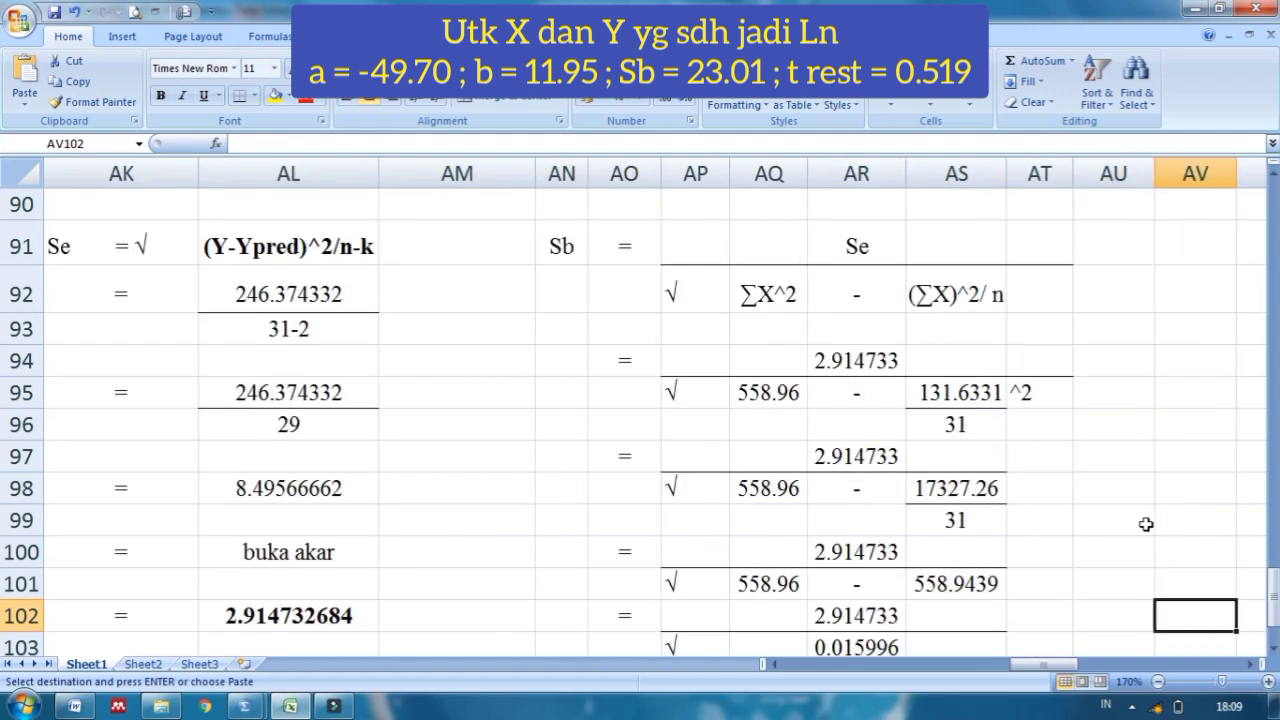
pyautogui.press('Right')
pyautogui.press('Right')
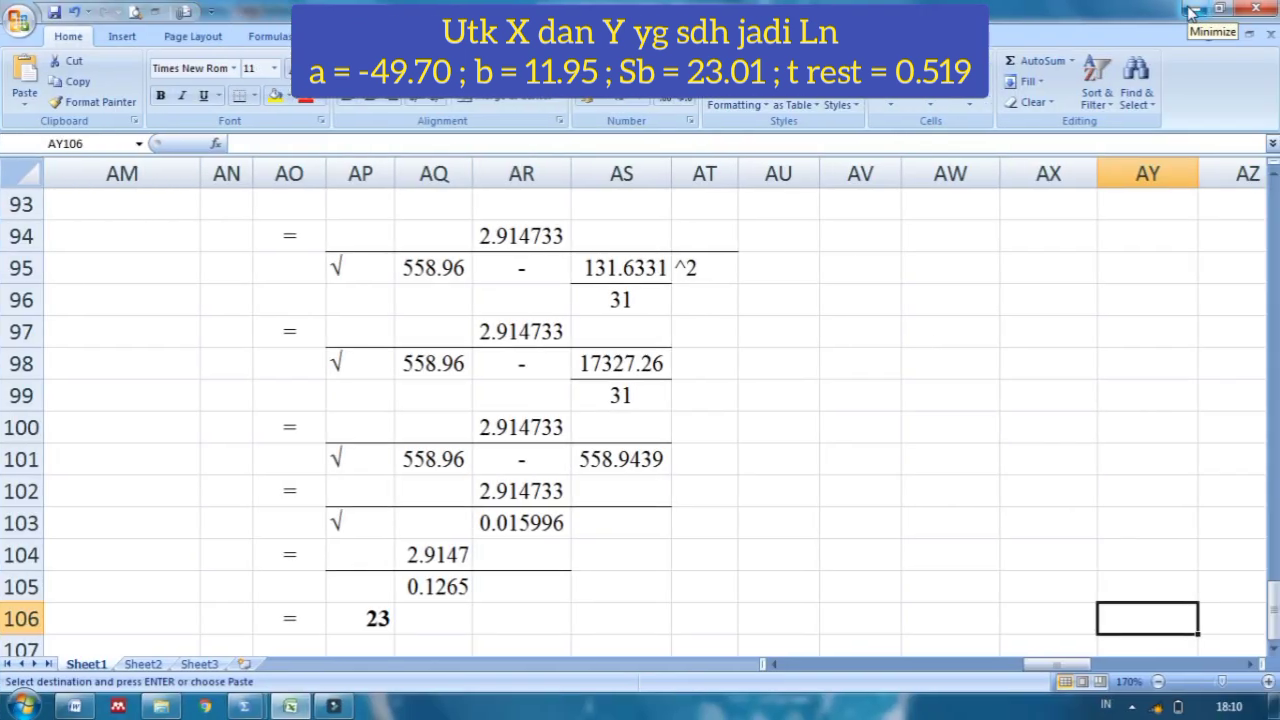
# Go back up alongside the Sb calculation from row 106 to its formula in rows 91 and 92.
pyautogui.press('Up')
pyautogui.press('Up')
pyautogui.press('Up')
pyautogui.press('Up')
pyautogui.press('Up')
pyautogui.press('Up')
pyautogui.press('Up')
pyautogui.press('Up')
pyautogui.press('Up')
pyautogui.press('Up')
pyautogui.press('Up')
pyautogui.press('Up')
pyautogui.press('Up')
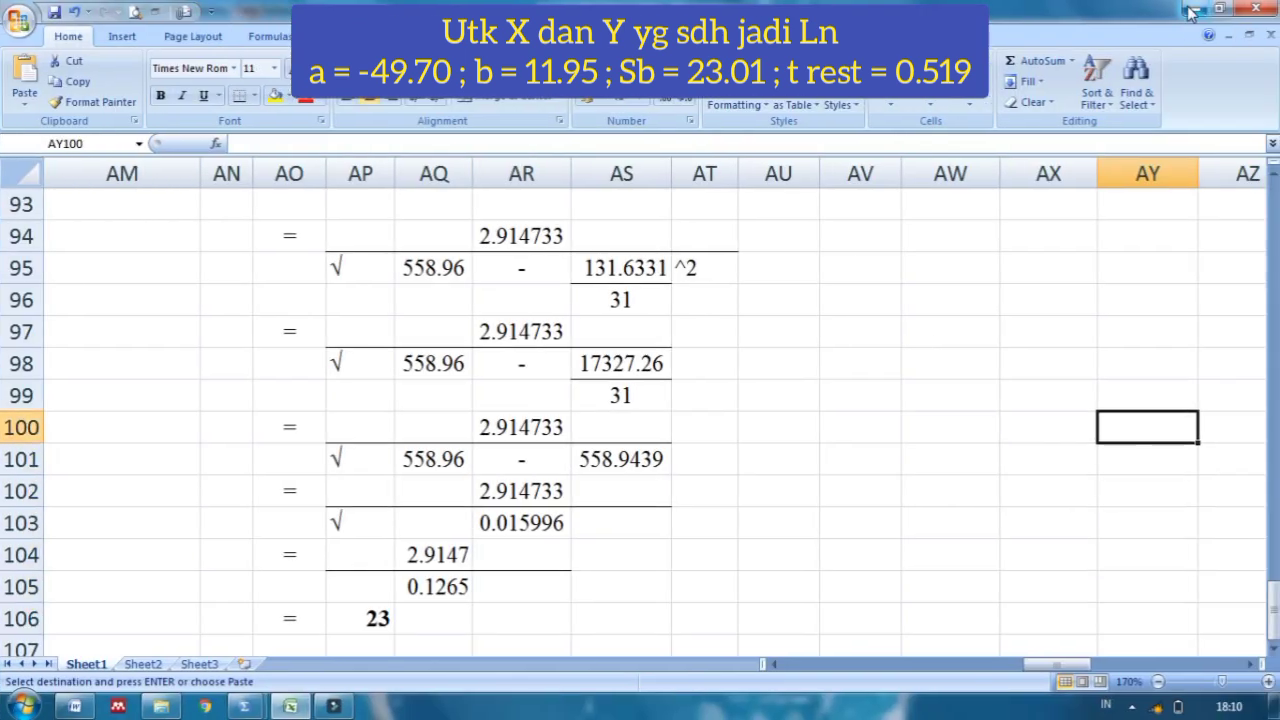
pyautogui.press('Up')
pyautogui.press('Up')
pyautogui.press('Down')
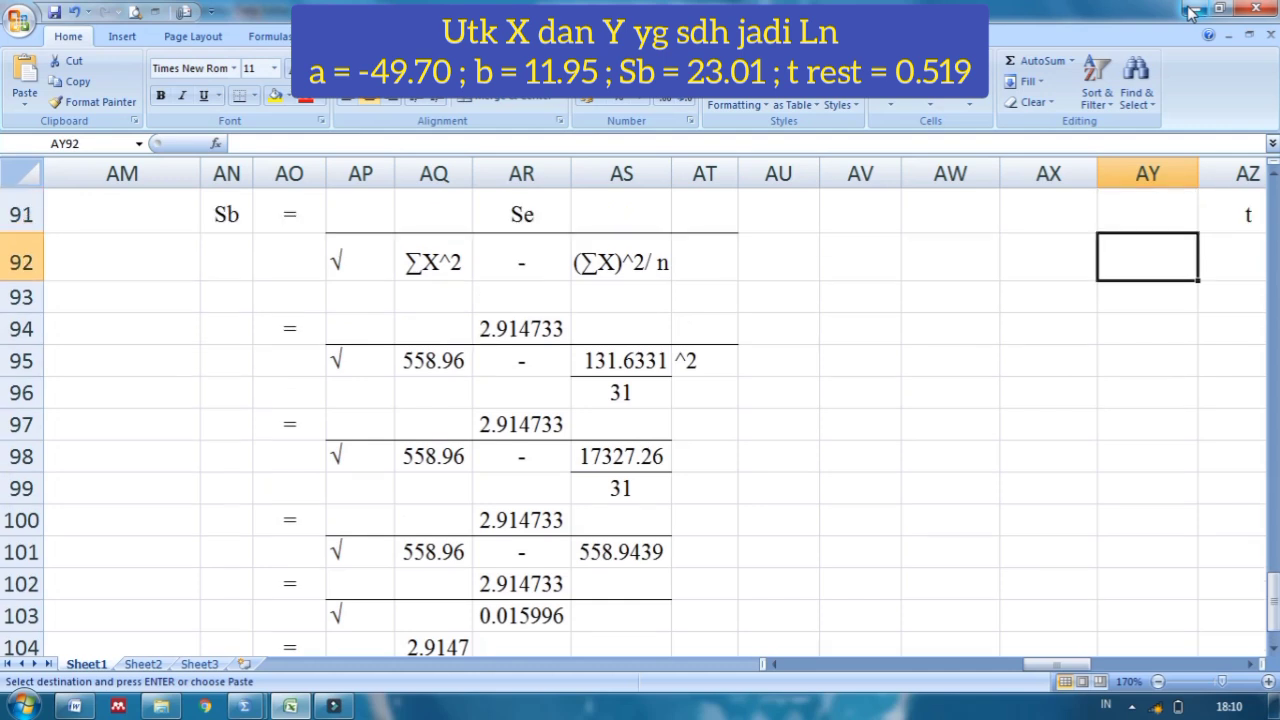
# Follow the Sb calculation down from its formula through each substitution to the final result in row 106.
pyautogui.press('Down')
pyautogui.press('Down')
pyautogui.press('Down')
pyautogui.press('Down')
pyautogui.press('Down')
pyautogui.press('Down')
pyautogui.press('Down')
pyautogui.press('Down')
pyautogui.press('Down')
pyautogui.press('Down')
pyautogui.press('Down')
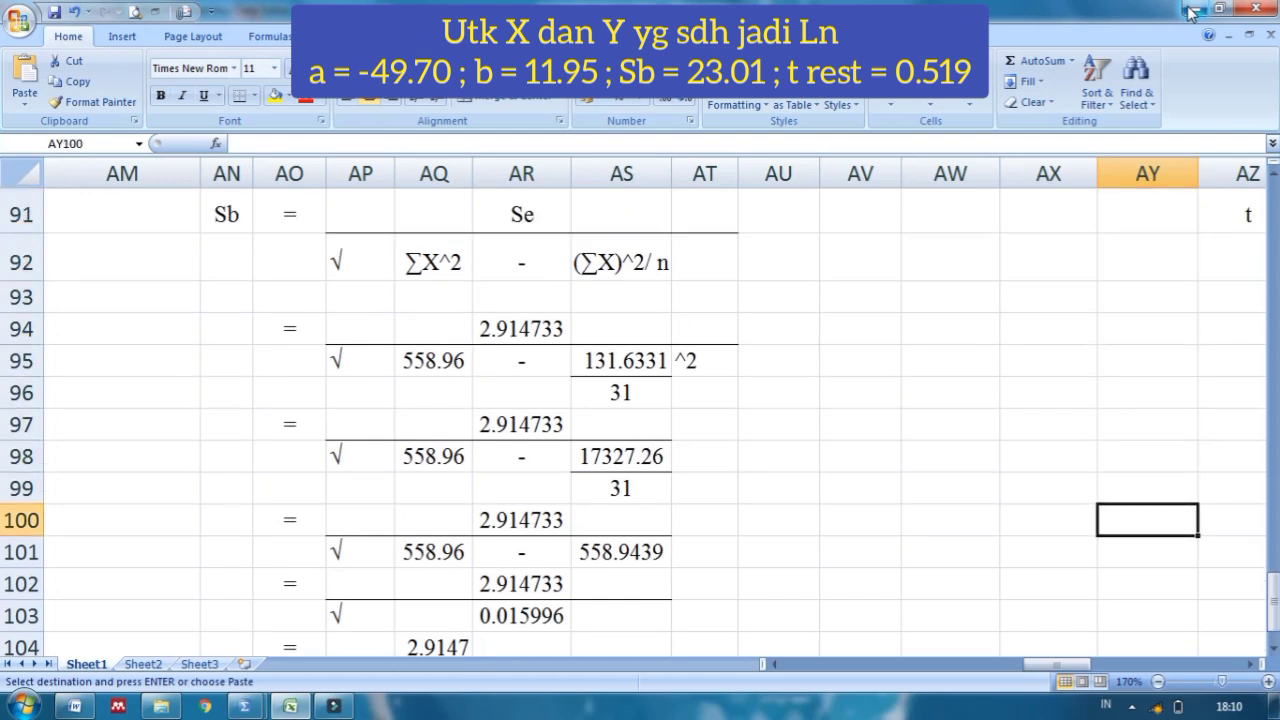
pyautogui.press('Down')
pyautogui.press('Down')
pyautogui.press('Down')
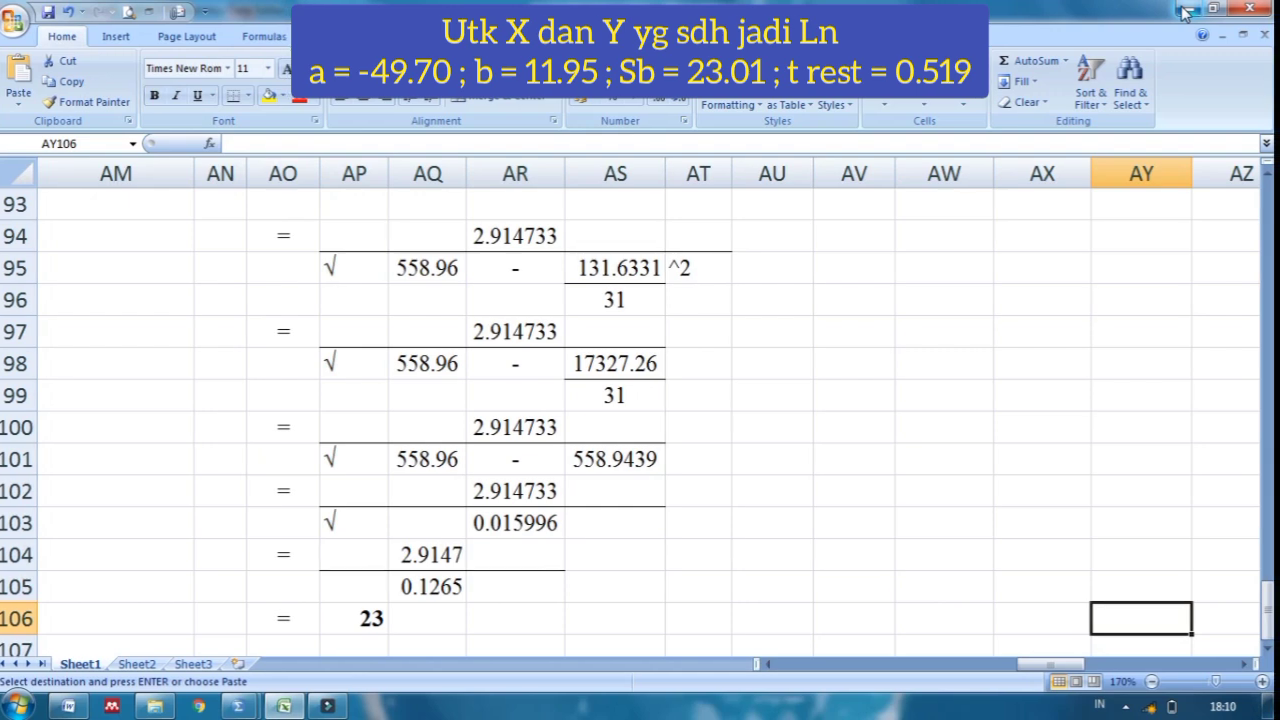
# Move across to the t calculation in AZ through BB and up to its b over sb formula in row 91.
pyautogui.press('Right')
pyautogui.press('Right')
pyautogui.press('Right')
pyautogui.press('Up')
pyautogui.press('Up')
pyautogui.press('Up')
pyautogui.press('Up')
pyautogui.press('Up')
pyautogui.press('Up')
pyautogui.press('Up')
pyautogui.press('Up')
pyautogui.press('Up')
pyautogui.press('Up')
pyautogui.press('Up')
pyautogui.press('Up')
pyautogui.press('Up')
pyautogui.press('Up')
pyautogui.press('Up')
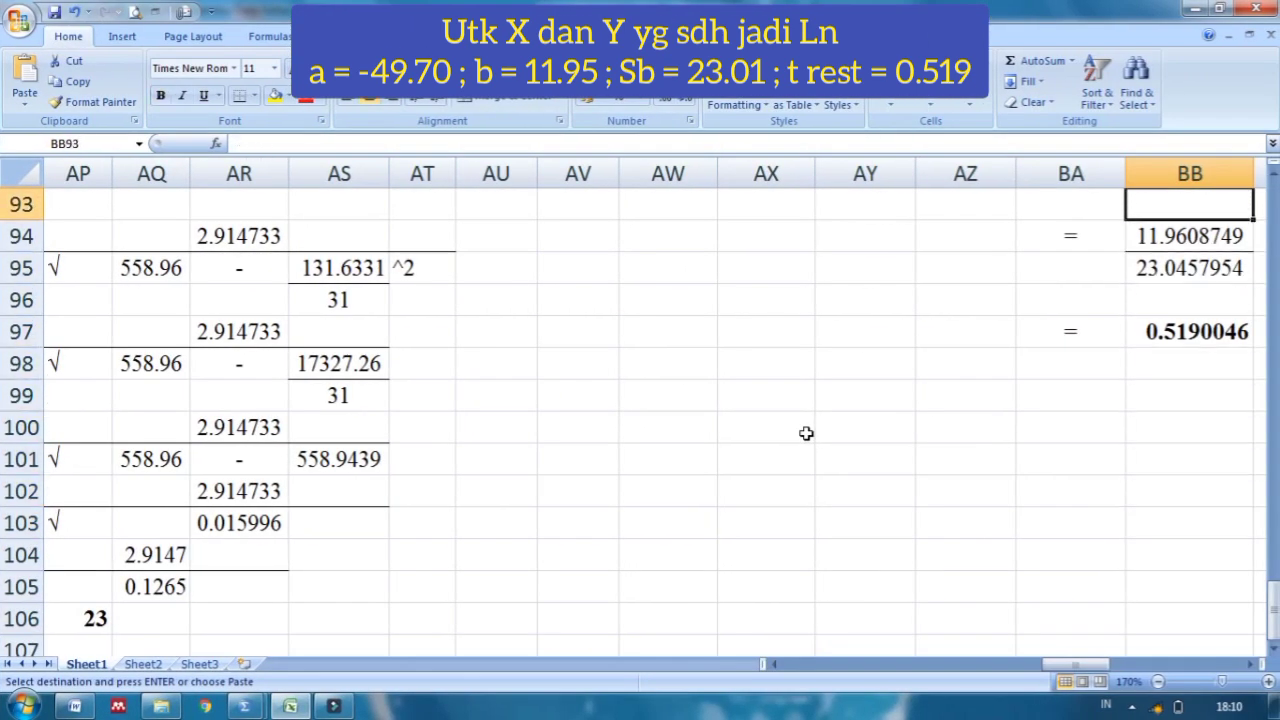
pyautogui.press('Right')
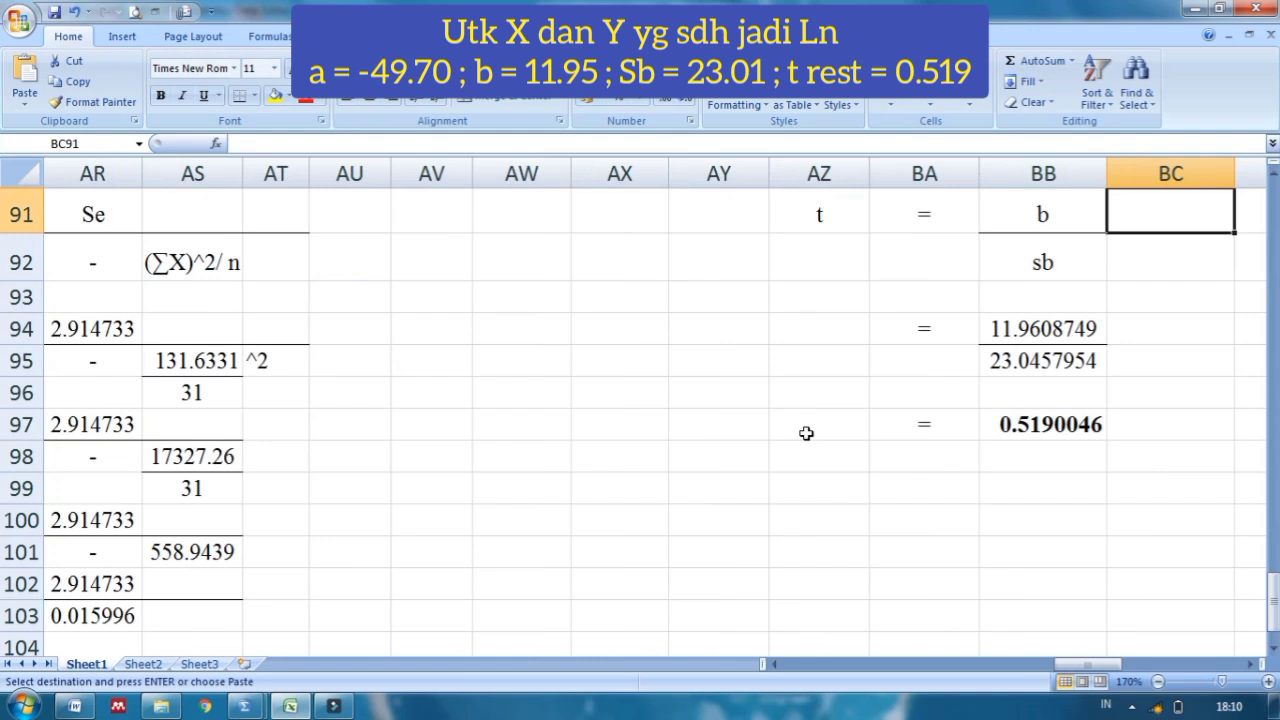
# Examine the t calculation from its formula down to the division result, selecting cell BB97.
pyautogui.press('Down')
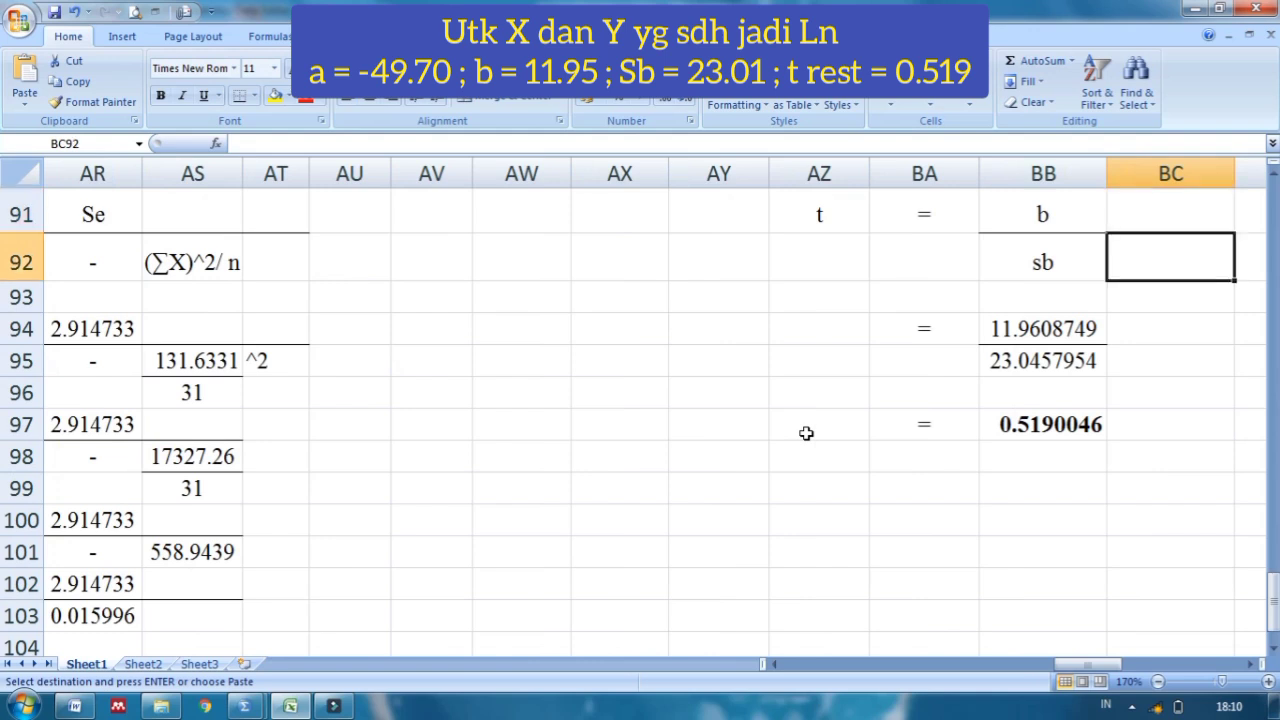
pyautogui.press('Down')
pyautogui.press('Down')
pyautogui.press('Down')
pyautogui.press('Down')
pyautogui.press('Down')
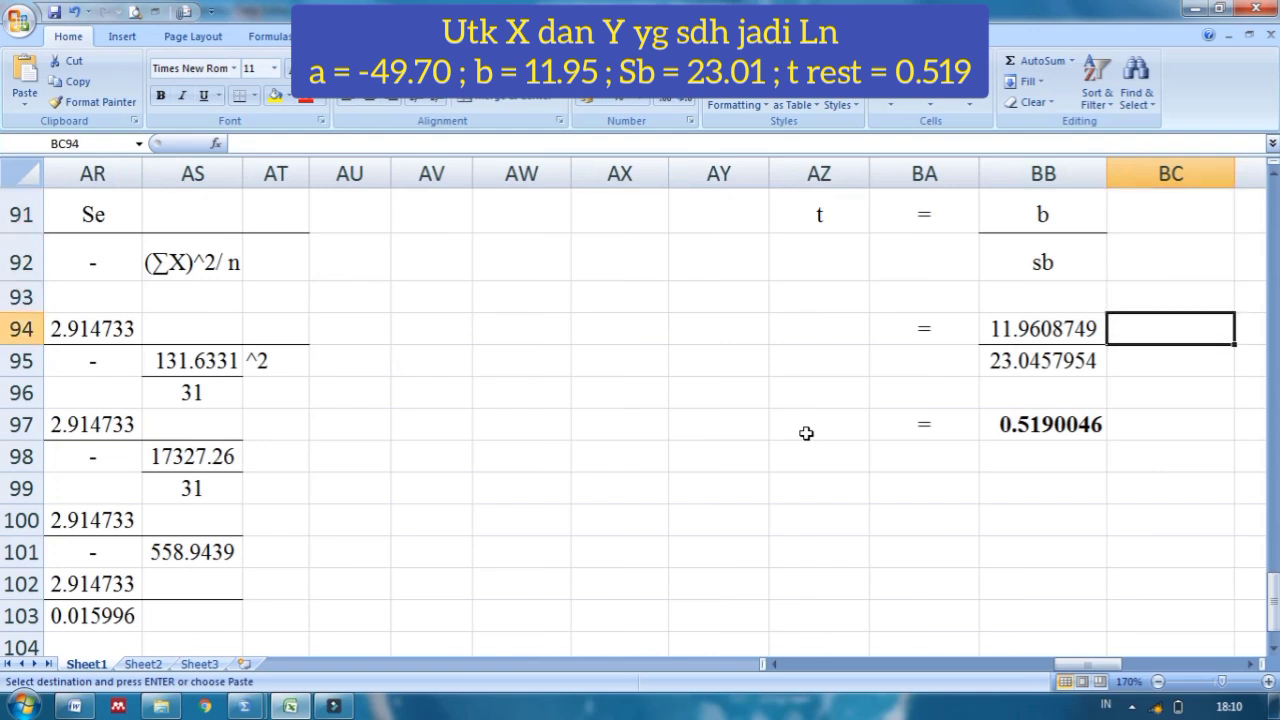
pyautogui.press('Left')
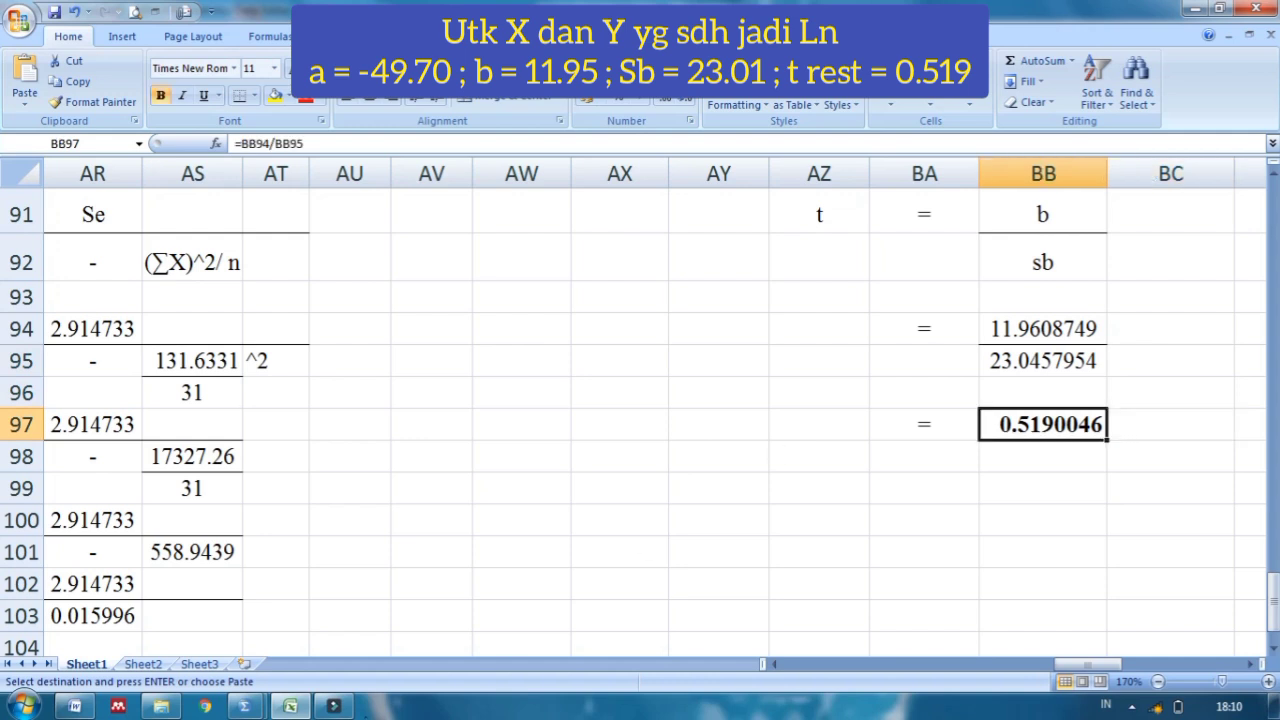
# Switch to the Word document and restore its window beside the worksheet, showing the Coefficients table's t and Sig. columns for comparison.
pyautogui.click(67, 709)
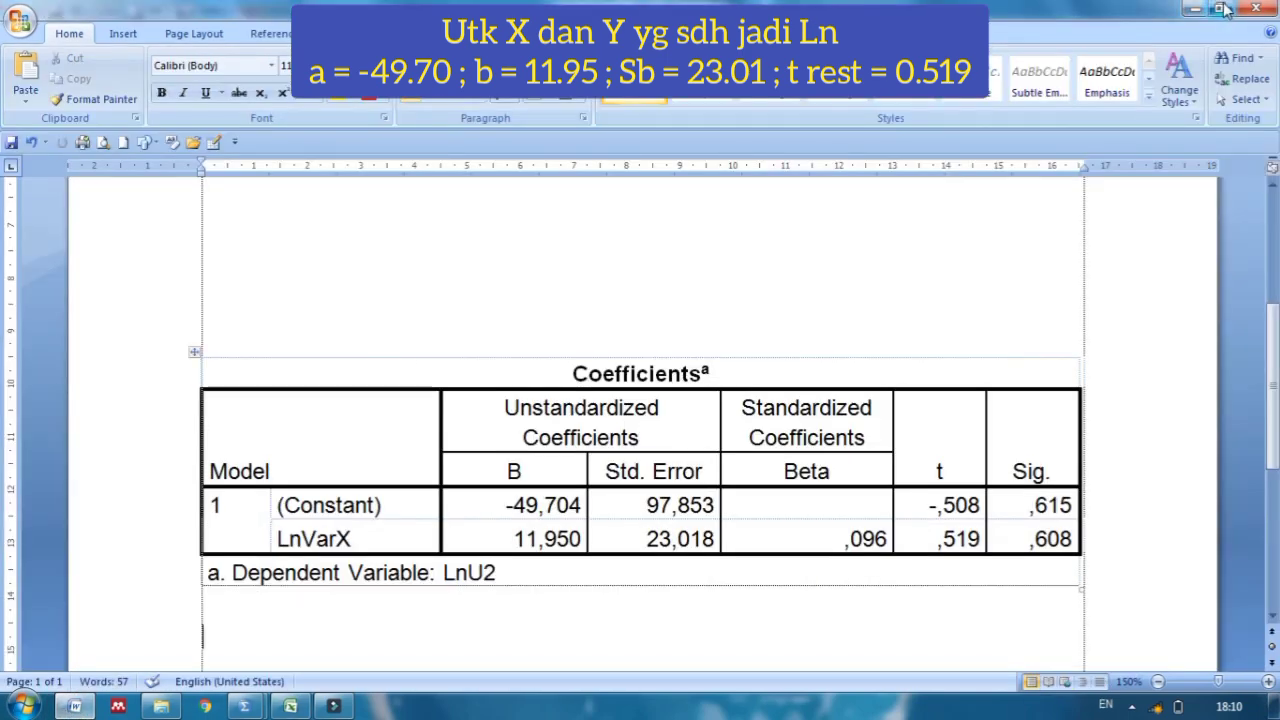
pyautogui.click(1220, 8)
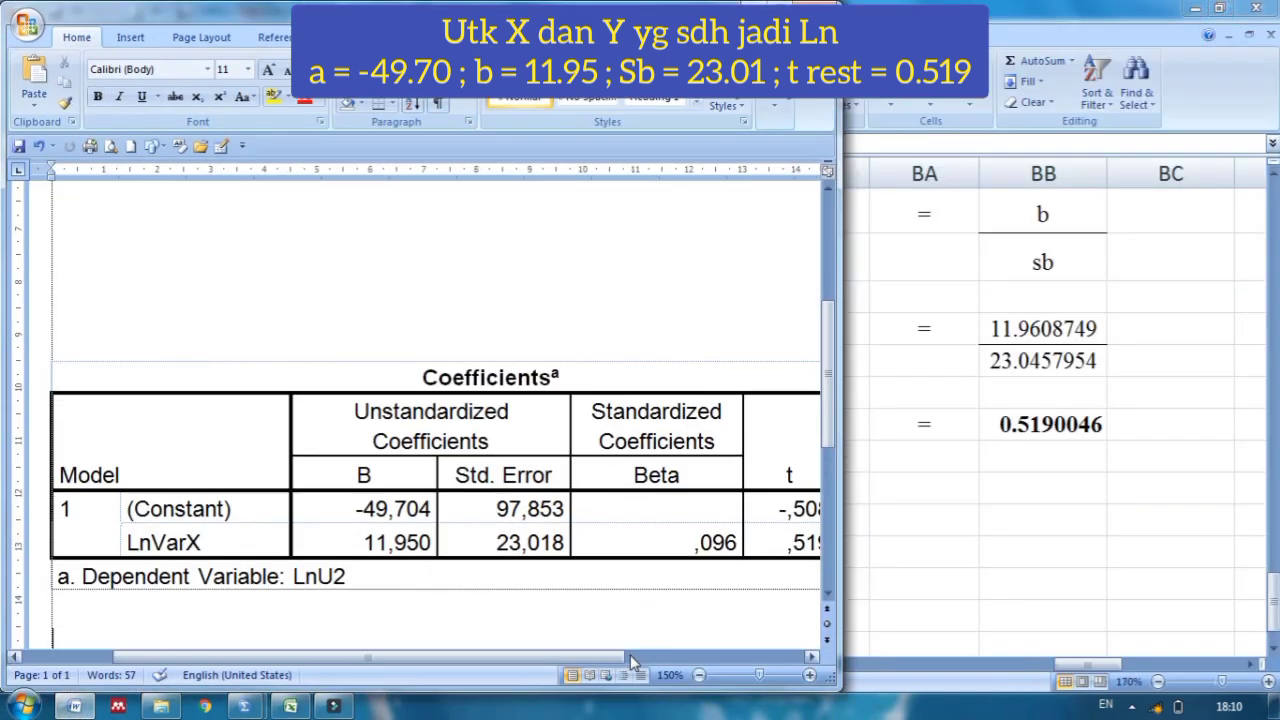
pyautogui.moveTo(608, 657); pyautogui.dragTo(757, 663)
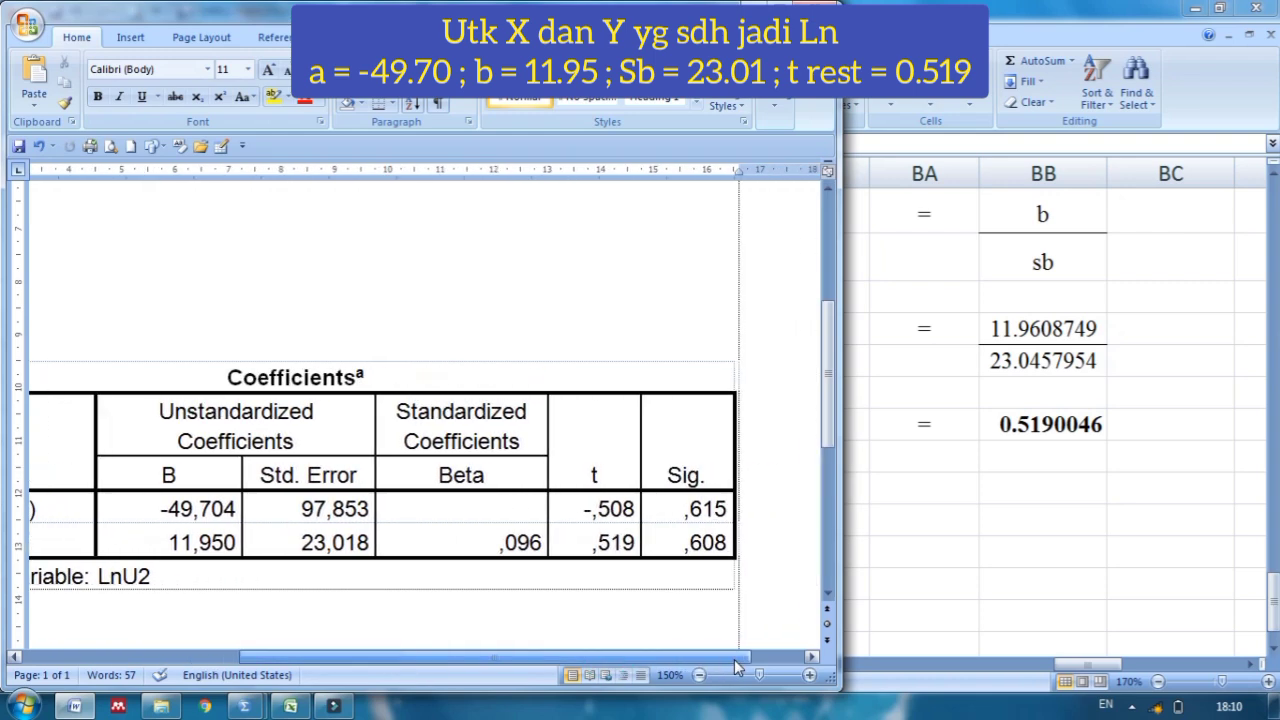